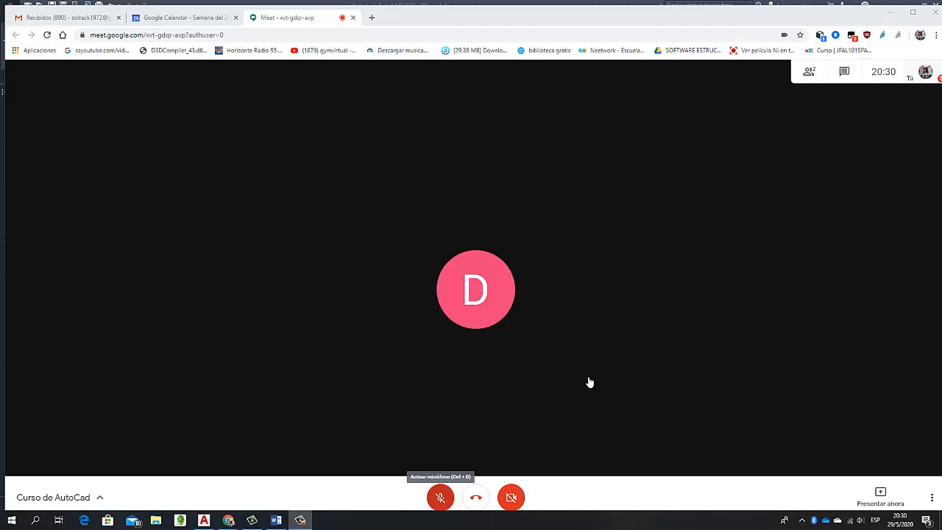
Unmute the microphone in the Google Meet call to speak and mute it again, twice in a row
{"action": "left_click", "coordinate": [590, 381]}
{"action": "key", "text": "ctrl+d"}
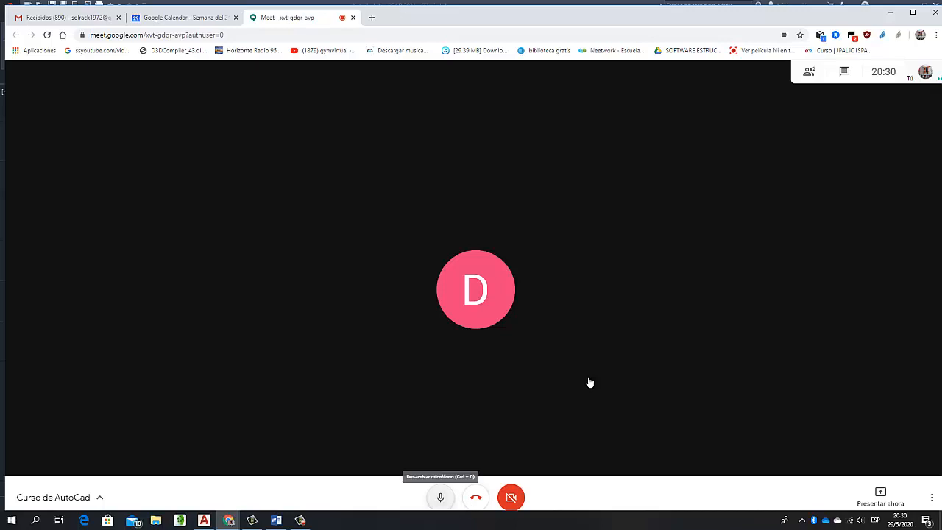
{"action": "key", "text": "ctrl+d"}
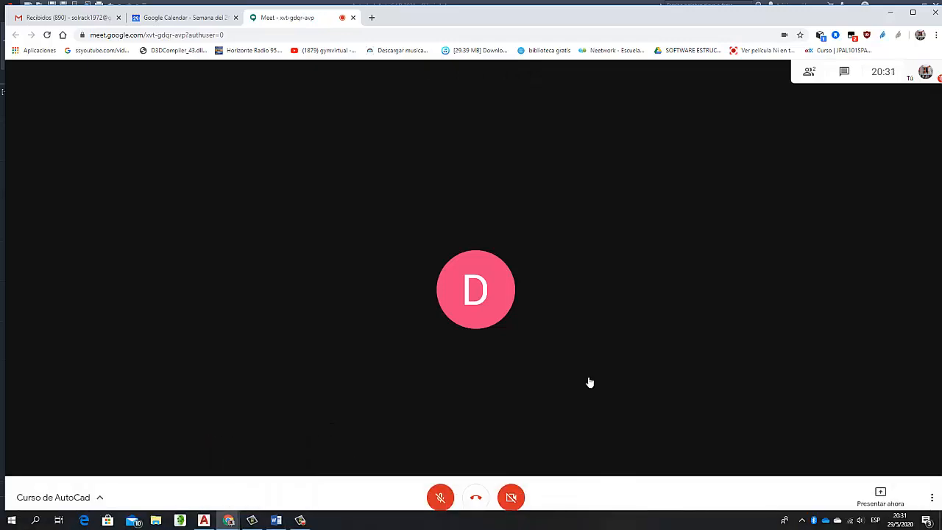
{"action": "key", "text": "ctrl+d"}
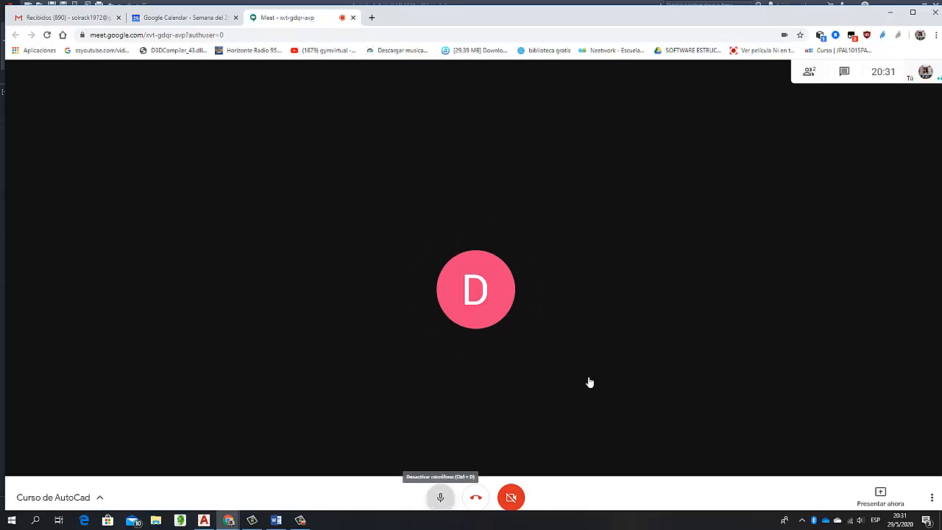
{"action": "key", "text": "ctrl+d"}
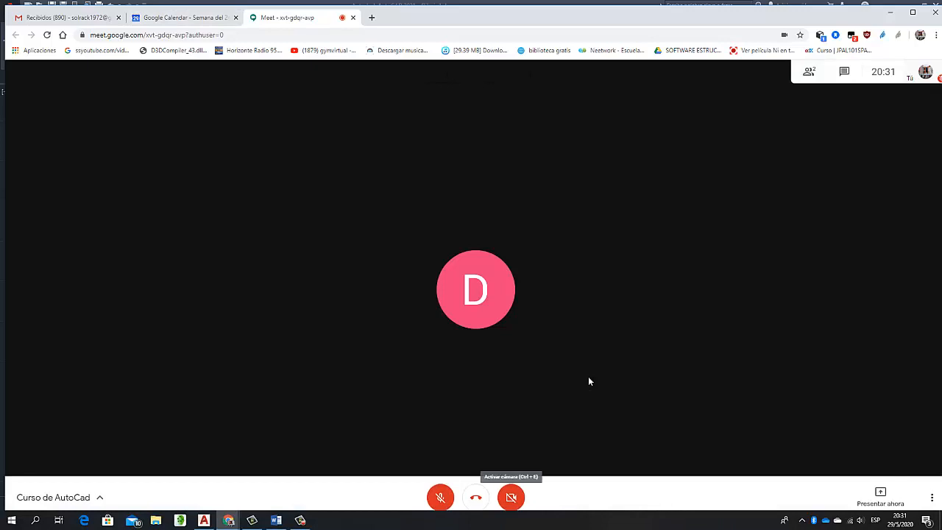
Switch to the Gmail window and read the G Suite Basic billing e-mail about the end of the trial period
{"action": "mouse_move", "coordinate": [276, 520]}
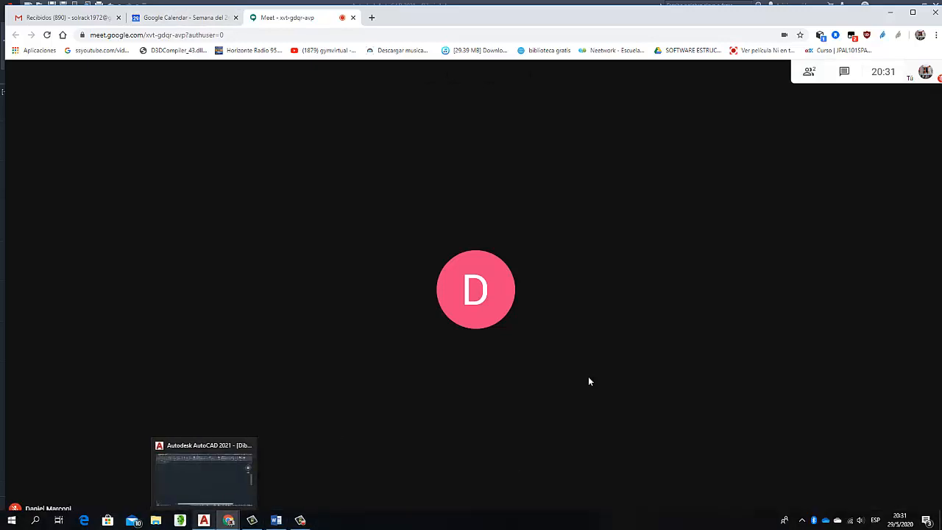
{"action": "left_click", "coordinate": [204, 520]}
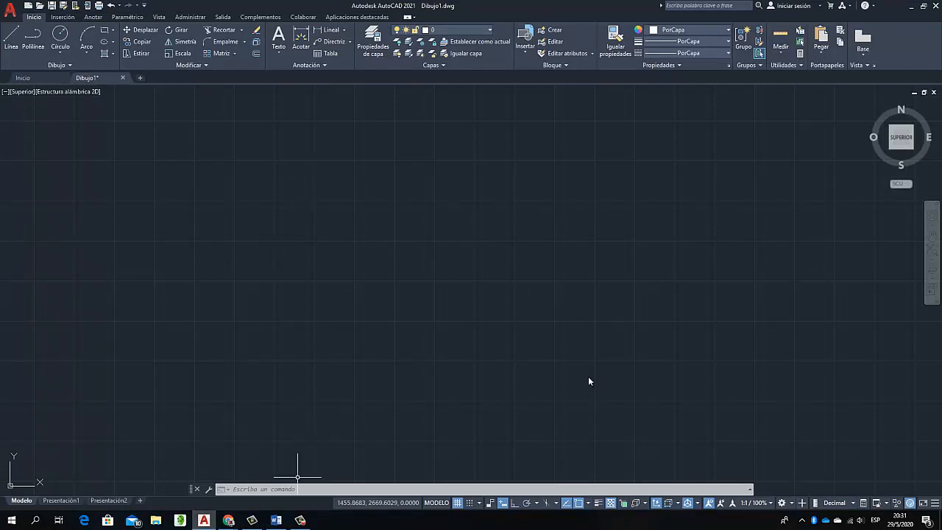
{"action": "mouse_move", "coordinate": [228, 520]}
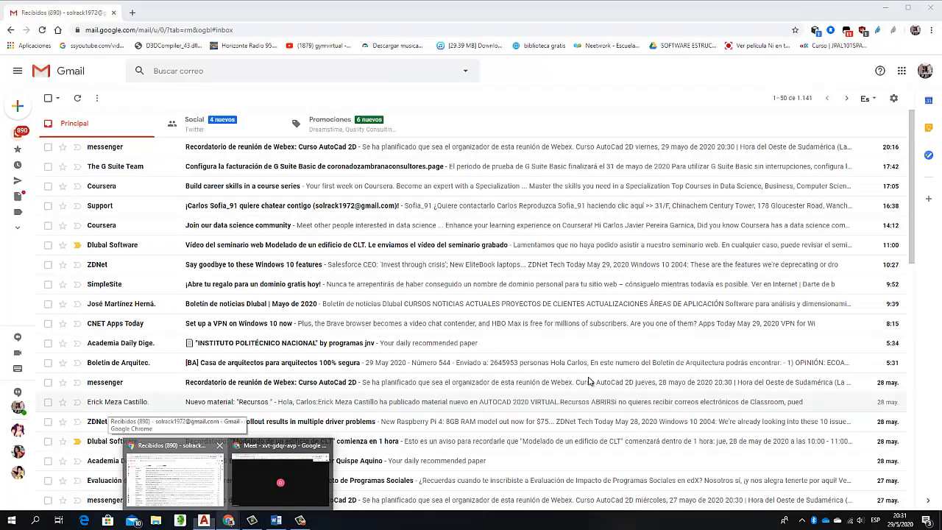
{"action": "left_click", "coordinate": [174, 478]}
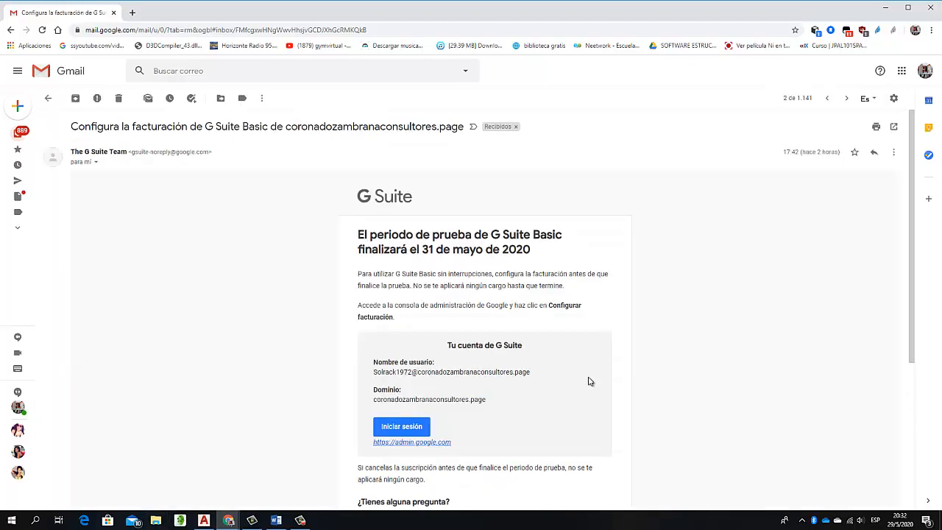
{"action": "scroll", "coordinate": [589, 381], "scroll_direction": "down", "scroll_amount": 2}
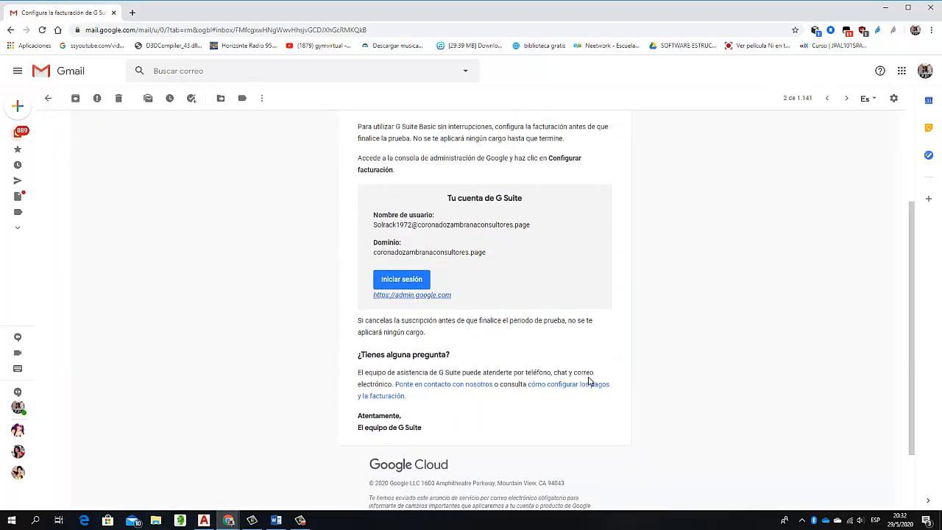
{"action": "scroll", "coordinate": [588, 381], "scroll_direction": "up", "scroll_amount": 1}
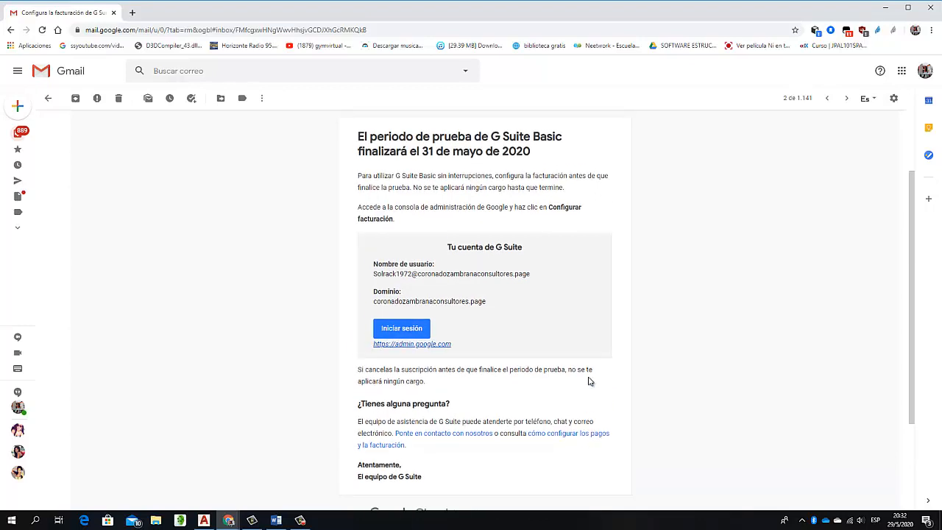
{"action": "scroll", "coordinate": [589, 381], "scroll_direction": "down", "scroll_amount": 3}
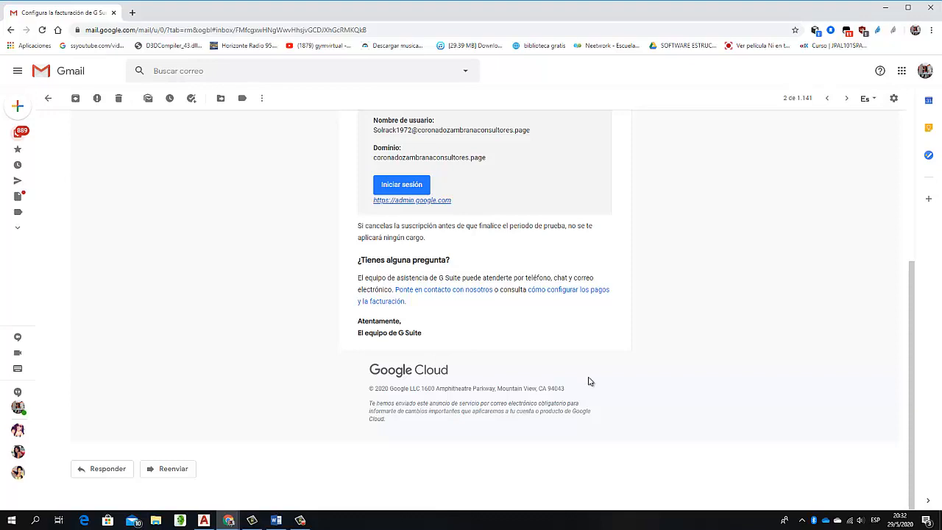
{"action": "scroll", "coordinate": [589, 381], "scroll_direction": "up", "scroll_amount": 2}
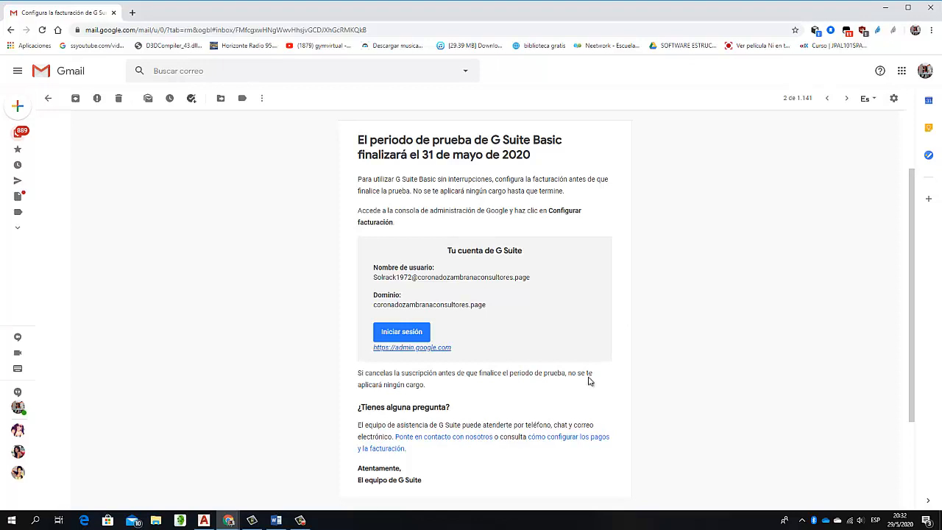
Return to the Google Meet window and admit the person waiting to join the meeting
{"action": "left_click", "coordinate": [228, 520]}
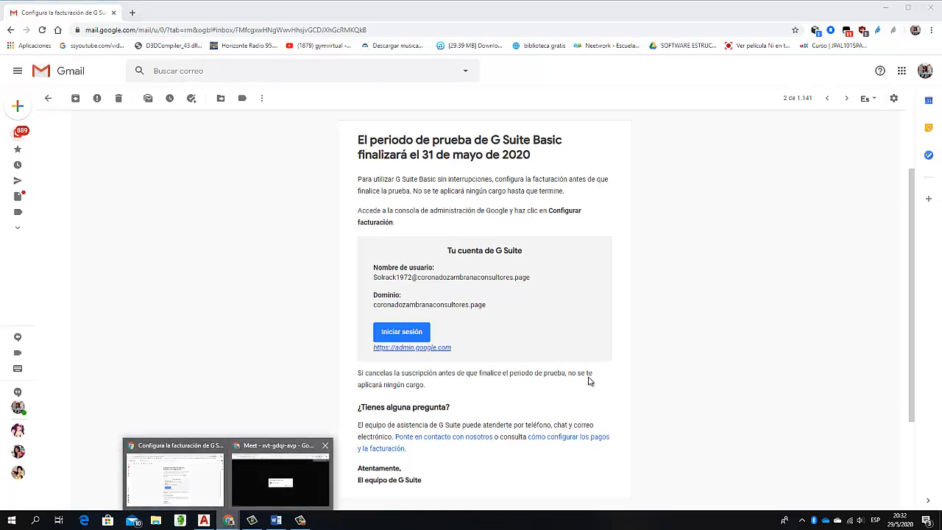
{"action": "left_click", "coordinate": [280, 479]}
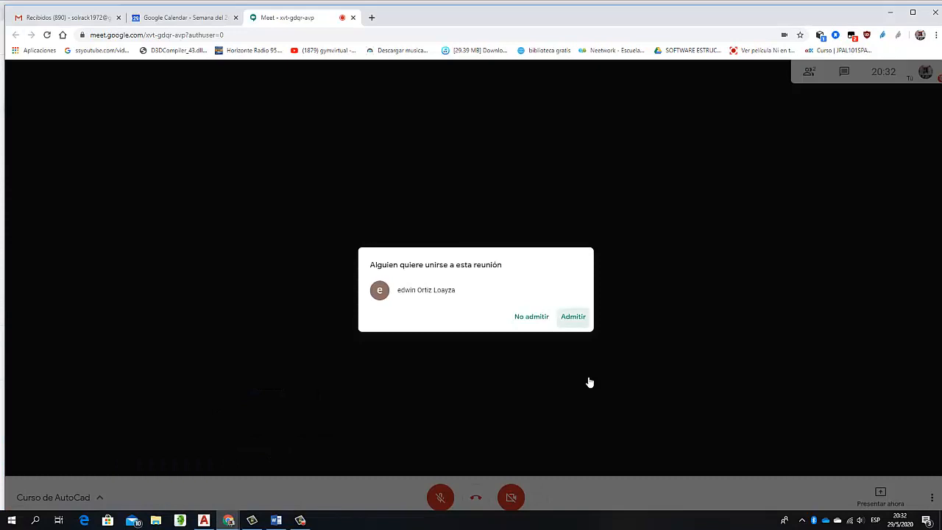
{"action": "left_click", "coordinate": [573, 316]}
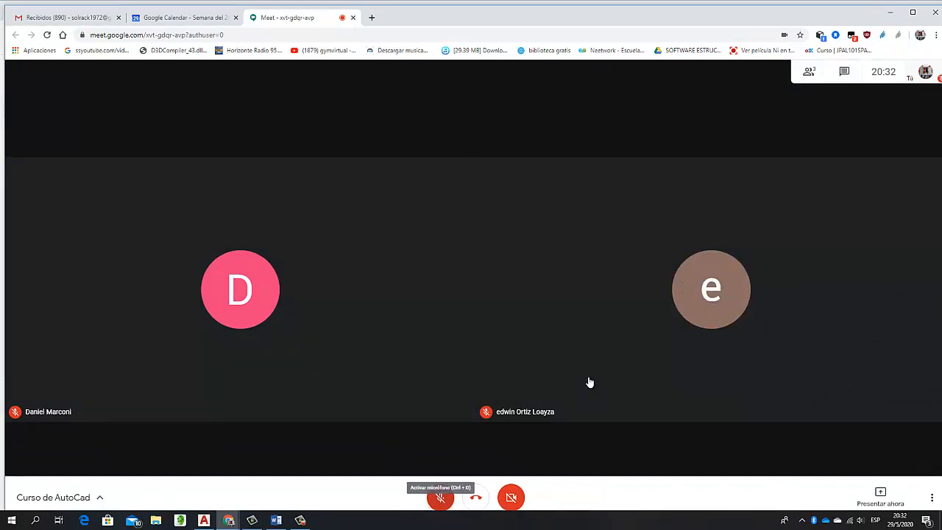
Admit two more people waiting to join, unmuting the microphone briefly to speak between the requests
{"action": "key", "text": "ctrl+d"}
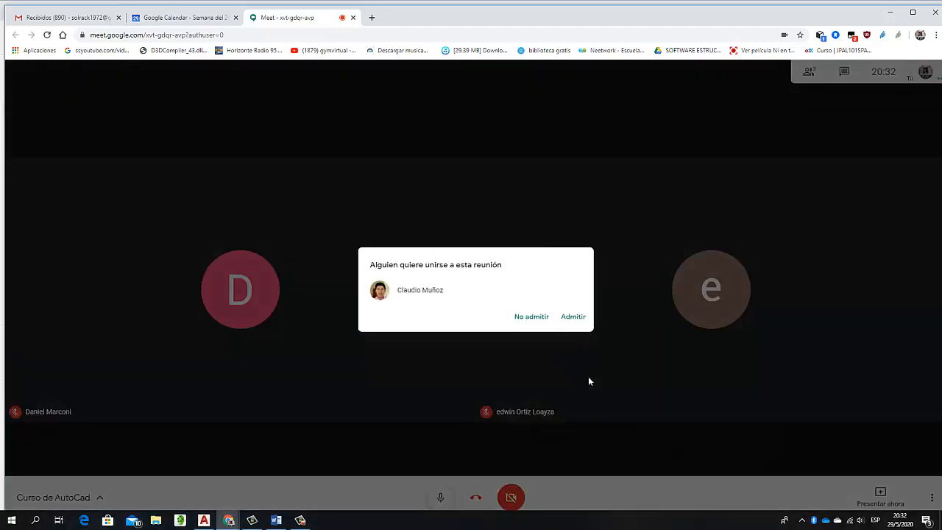
{"action": "key", "text": "Return"}
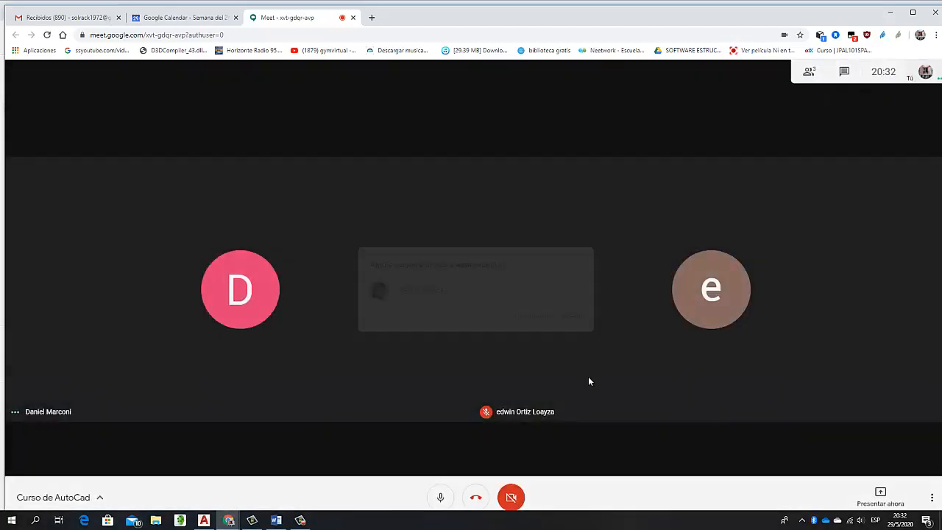
{"action": "key", "text": "ctrl+d"}
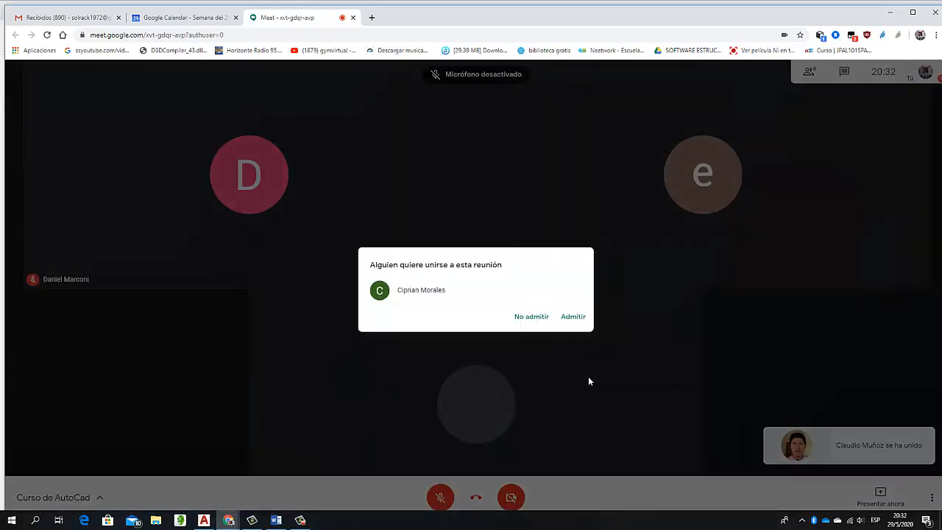
{"action": "key", "text": "Return"}
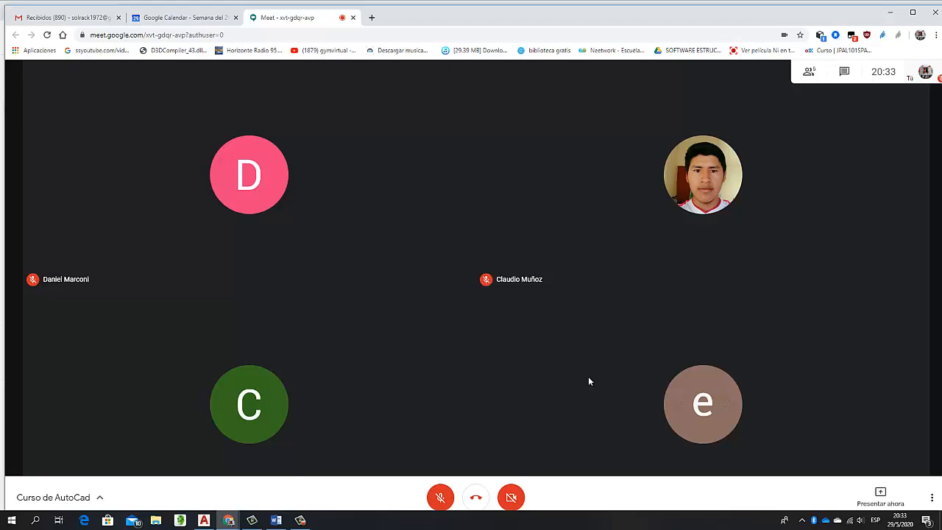
Switch back to Gmail, open the e-mail's link on setting up payments and billing, and read the G Suite help article
{"action": "key", "text": "alt+Tab"}
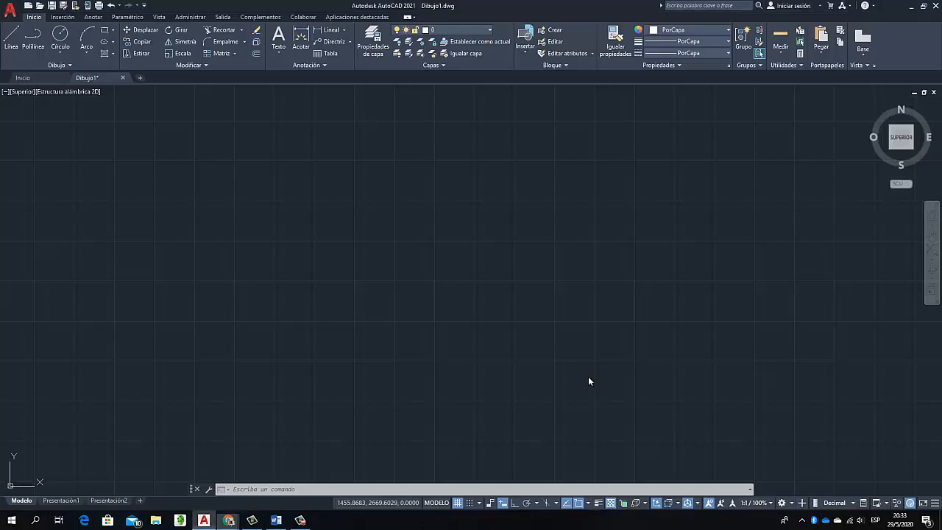
{"action": "left_click", "coordinate": [228, 520]}
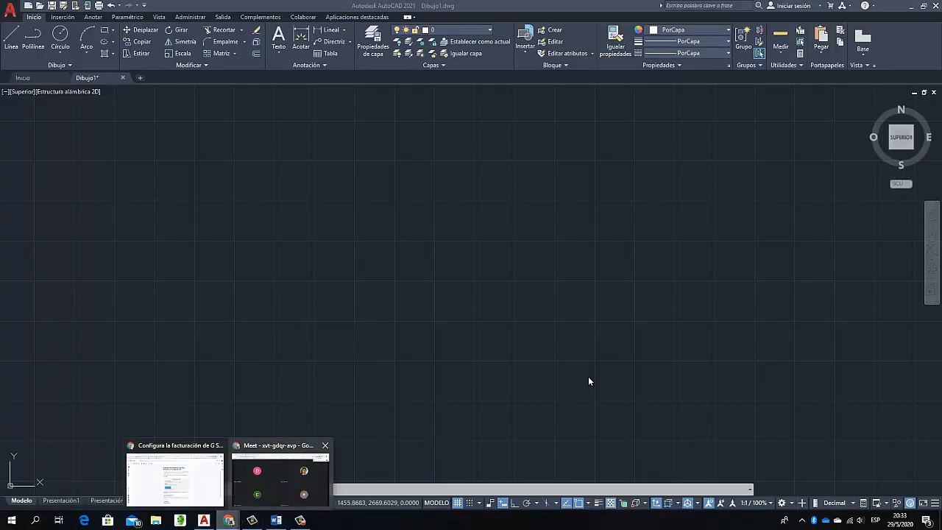
{"action": "left_click", "coordinate": [175, 479]}
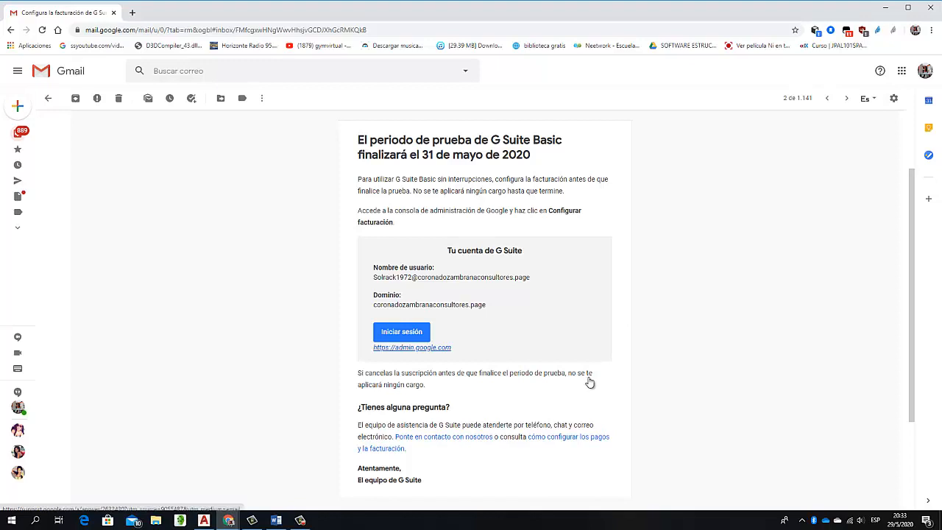
{"action": "left_click", "coordinate": [590, 382]}
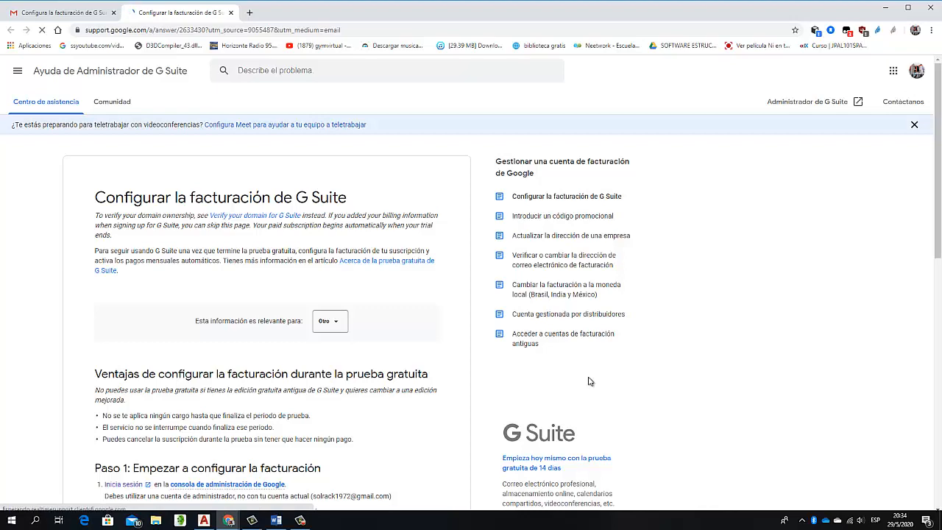
{"action": "scroll", "coordinate": [589, 381], "scroll_direction": "down", "scroll_amount": 1}
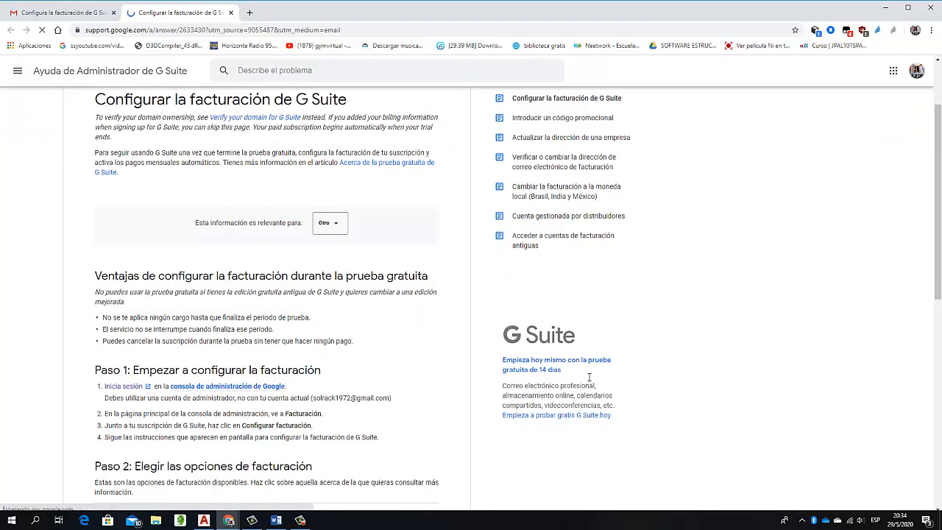
{"action": "scroll", "coordinate": [588, 379], "scroll_direction": "down", "scroll_amount": 3}
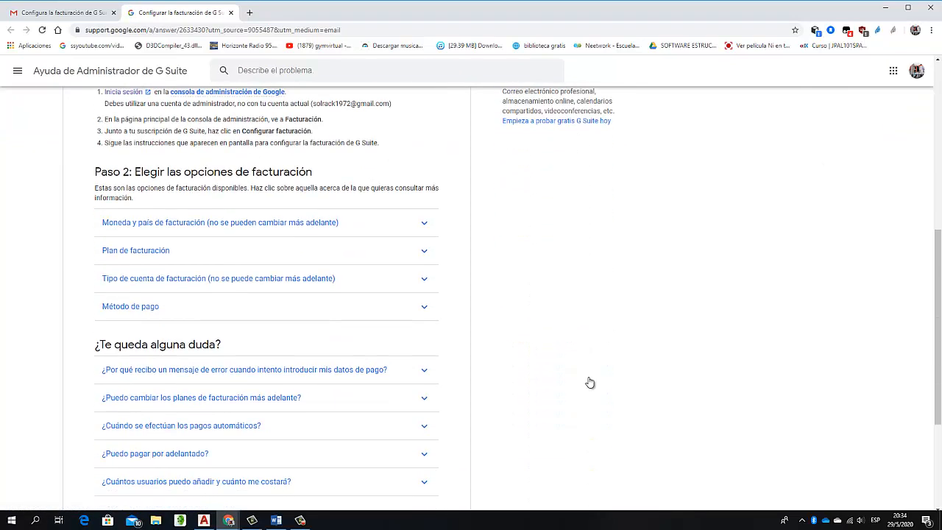
{"action": "scroll", "coordinate": [589, 381], "scroll_direction": "down", "scroll_amount": 2}
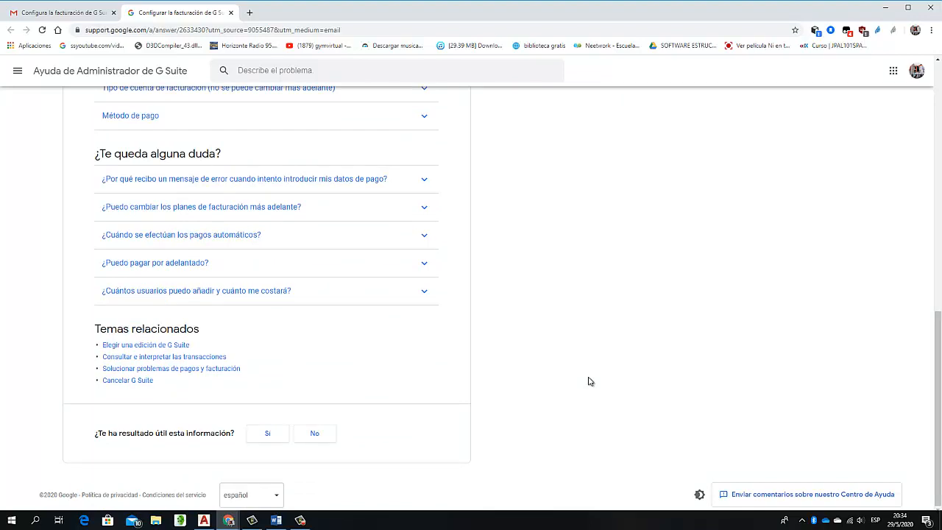
Open the related help article on cancelling G Suite and go to its details on having other subscriptions
{"action": "left_click", "coordinate": [128, 381]}
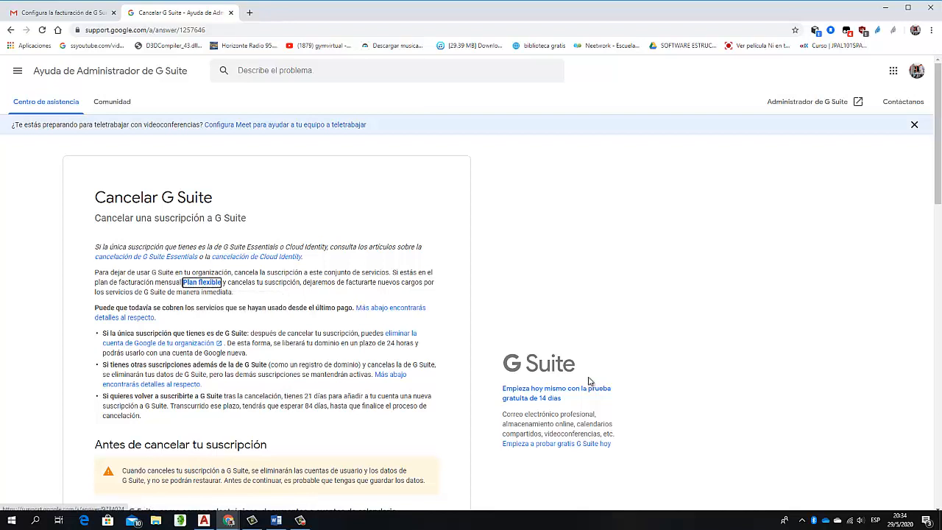
{"action": "left_click", "coordinate": [588, 381]}
{"action": "scroll", "coordinate": [588, 381], "scroll_direction": "down", "scroll_amount": 3}
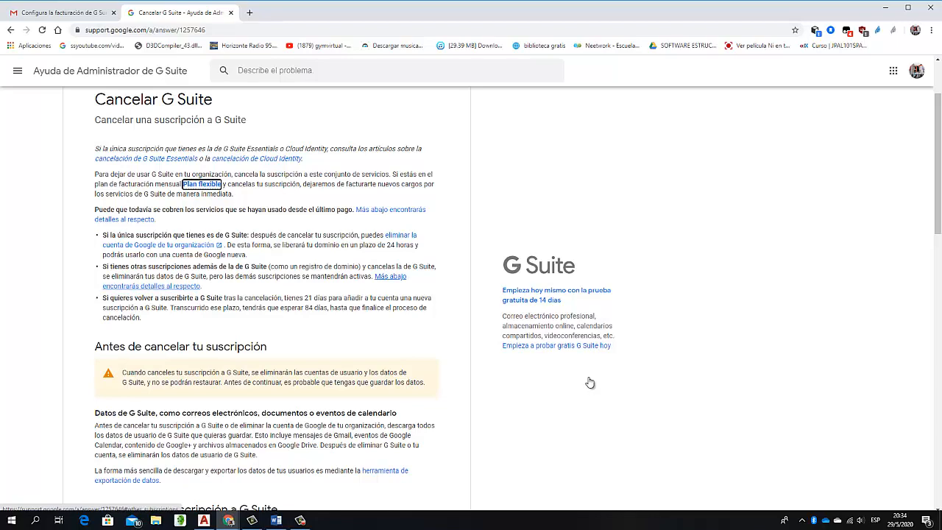
{"action": "left_click", "coordinate": [390, 277]}
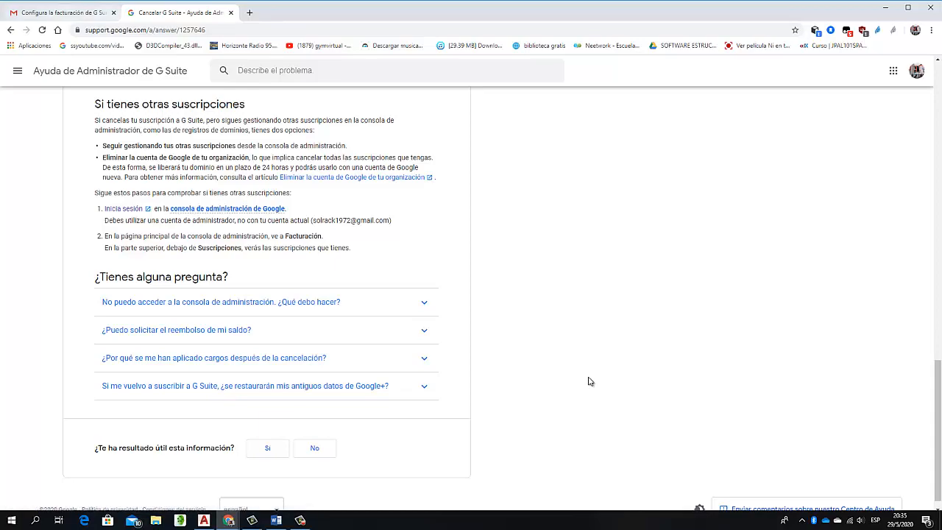
Switch back to the Google Meet call and unmute the microphone
{"action": "key", "text": "alt+Tab"}
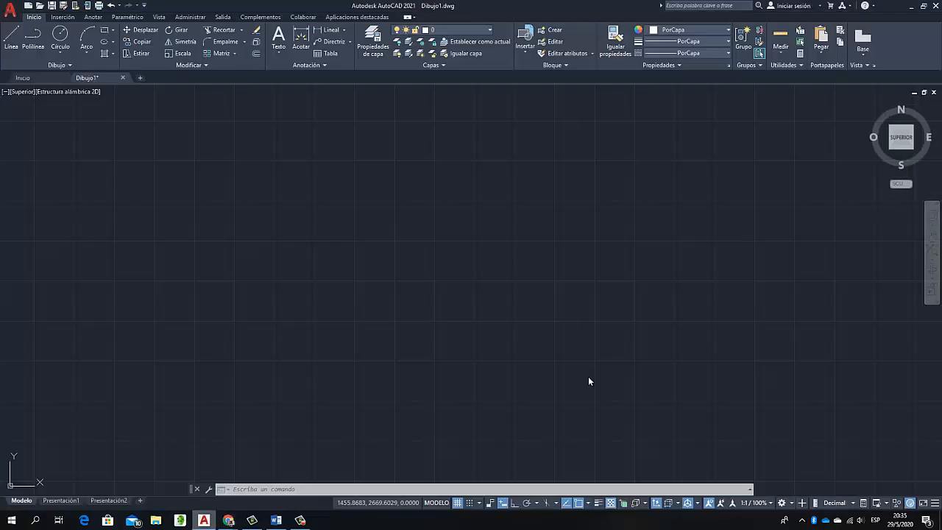
{"action": "key", "text": "super+7"}
{"action": "key", "text": "super+7"}
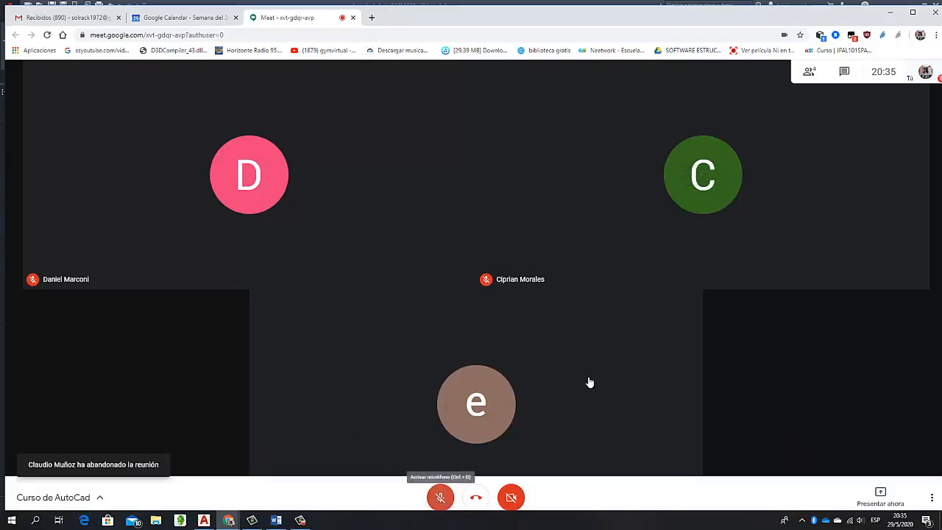
{"action": "key", "text": "ctrl+d"}
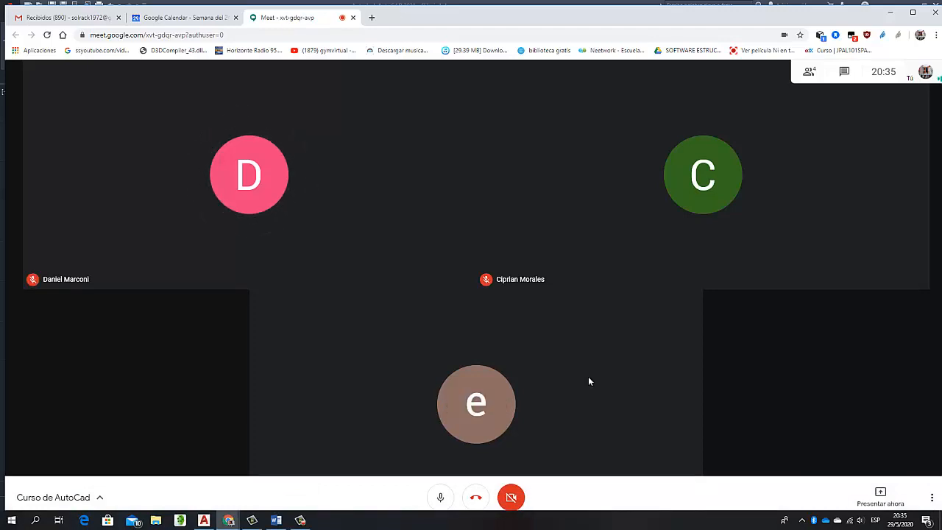
Present the entire screen to the participants in the Google Meet call
{"action": "mouse_move", "coordinate": [276, 520]}
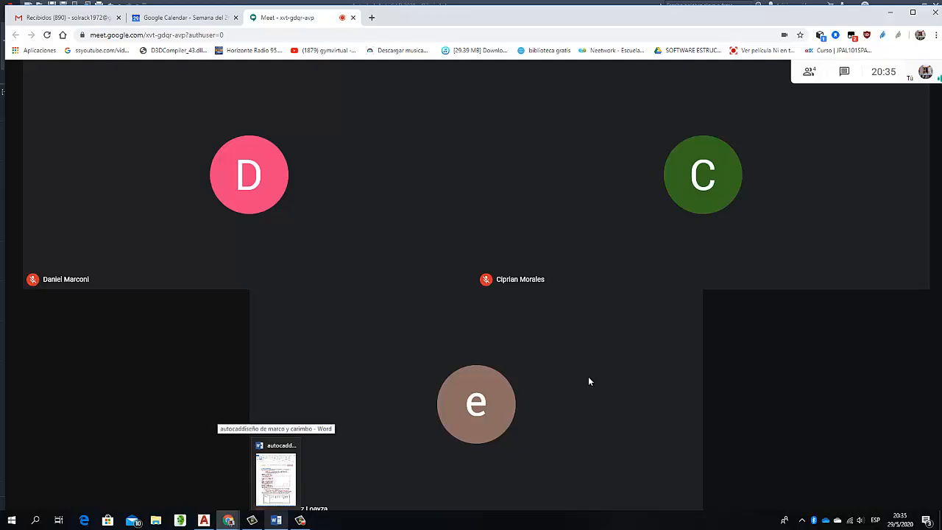
{"action": "mouse_move", "coordinate": [276, 479]}
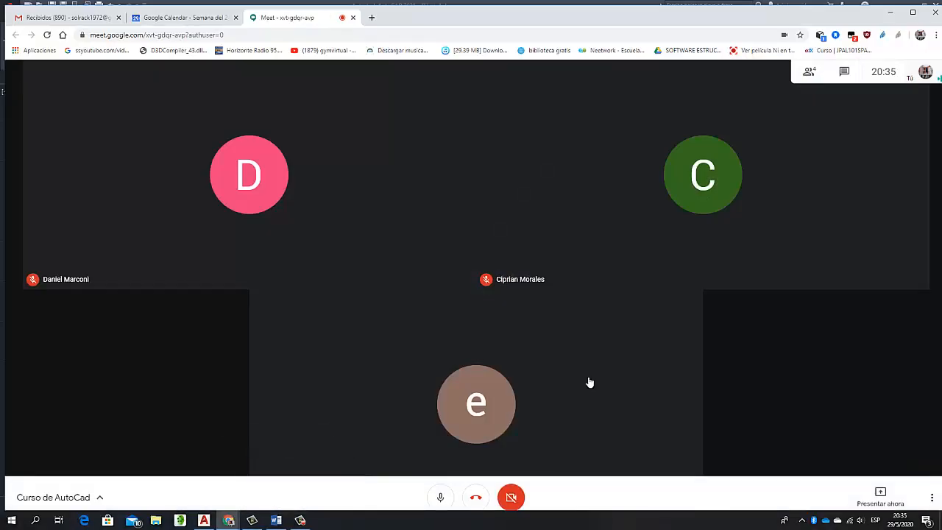
{"action": "left_click", "coordinate": [880, 497]}
{"action": "left_click", "coordinate": [841, 411]}
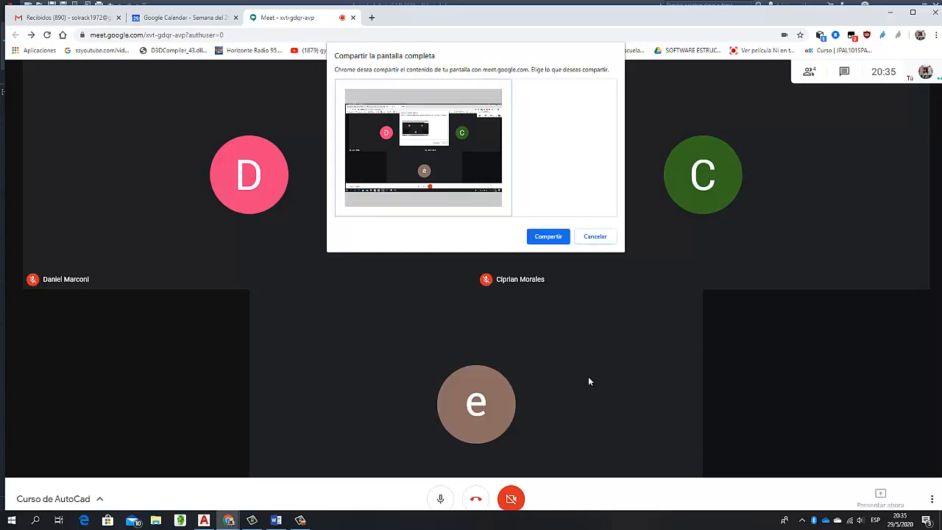
{"action": "key", "text": "Return"}
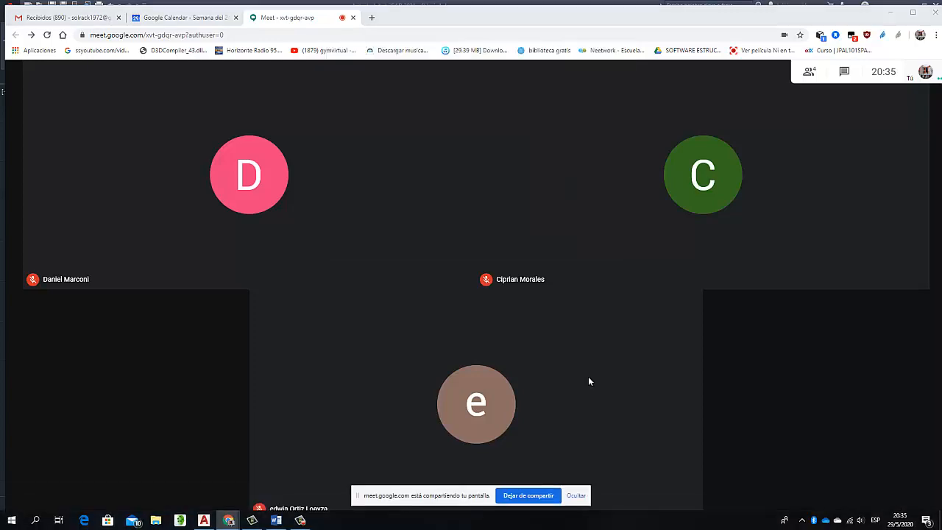
Switch to the Word document on frame and title block design and read the instructions for creating the DIN A3 frame
{"action": "key", "text": "alt+Tab"}
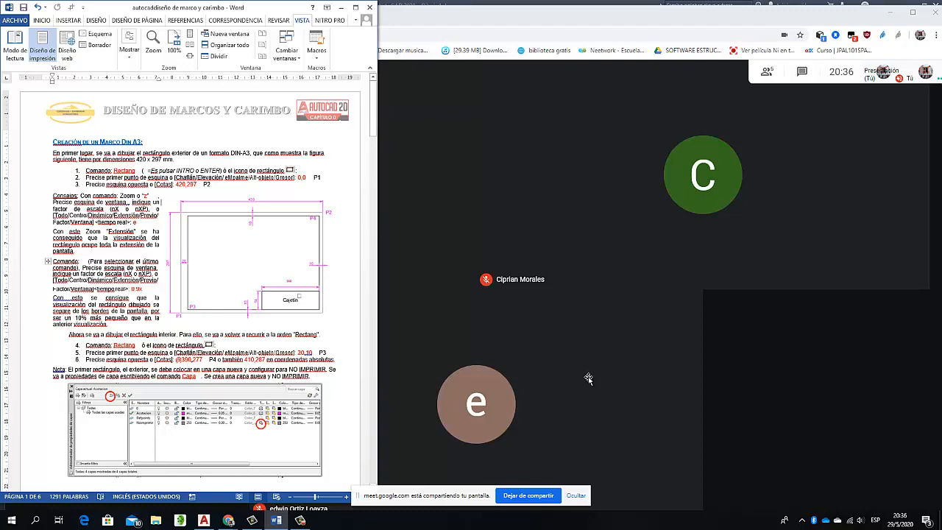
{"action": "scroll", "coordinate": [588, 378], "scroll_direction": "down", "scroll_amount": 1}
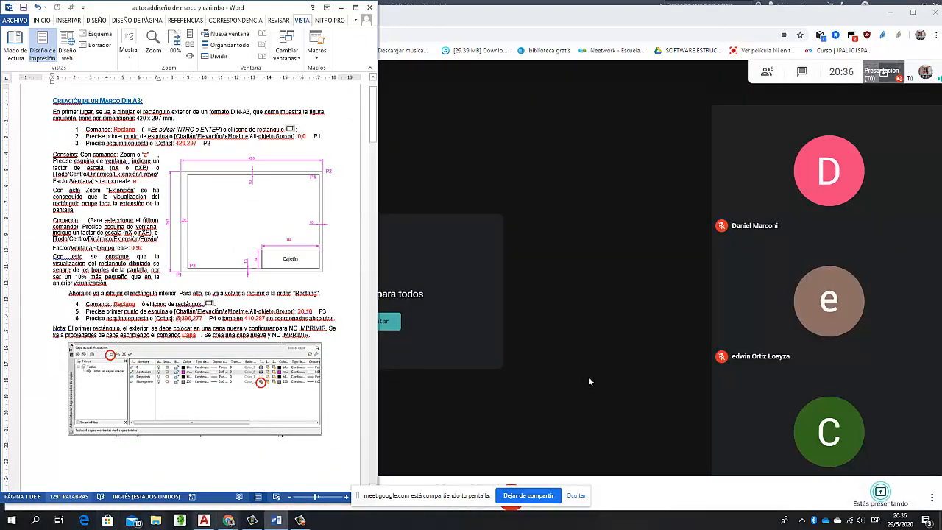
Switch to AutoCAD, place the start point of a polyline in the empty drawing, and move the screen-sharing notice off the command line
{"action": "key", "text": "alt+Tab"}
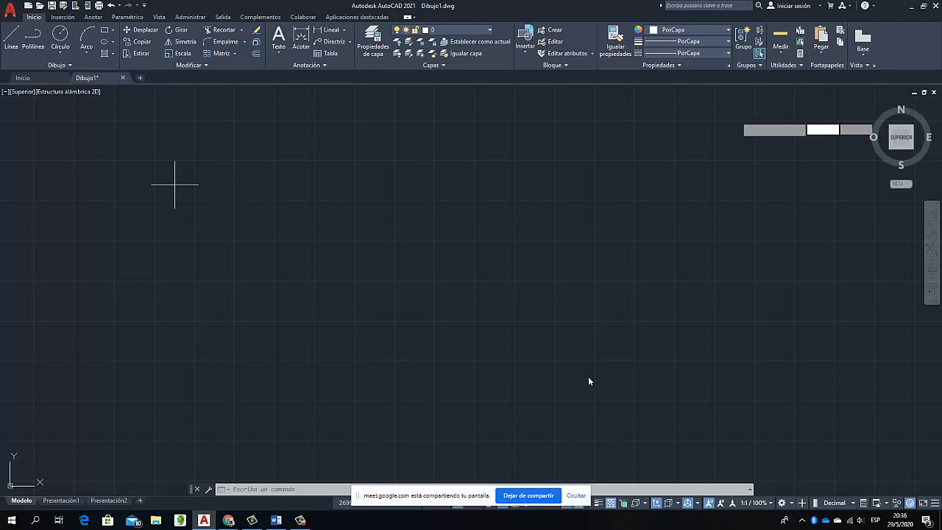
{"action": "type", "text": "pol"}
{"action": "key", "text": "Return"}
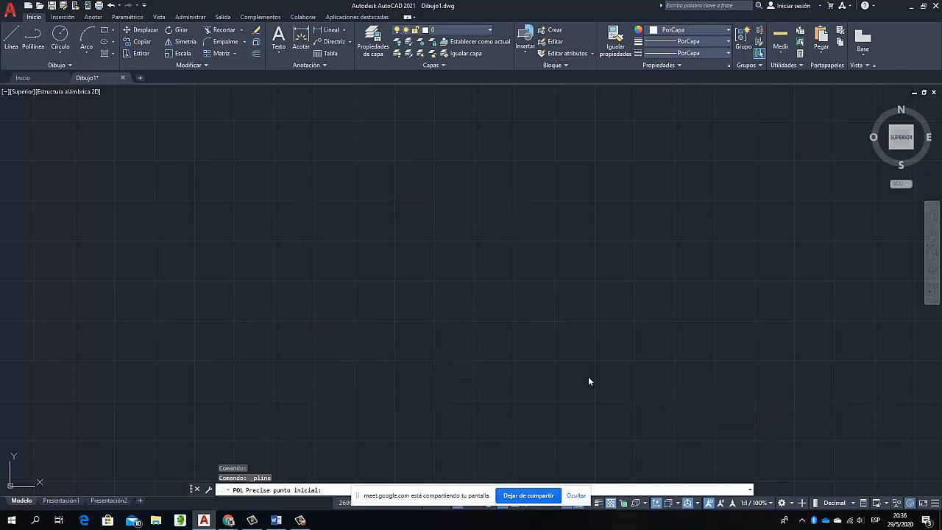
{"action": "left_click", "coordinate": [314, 360]}
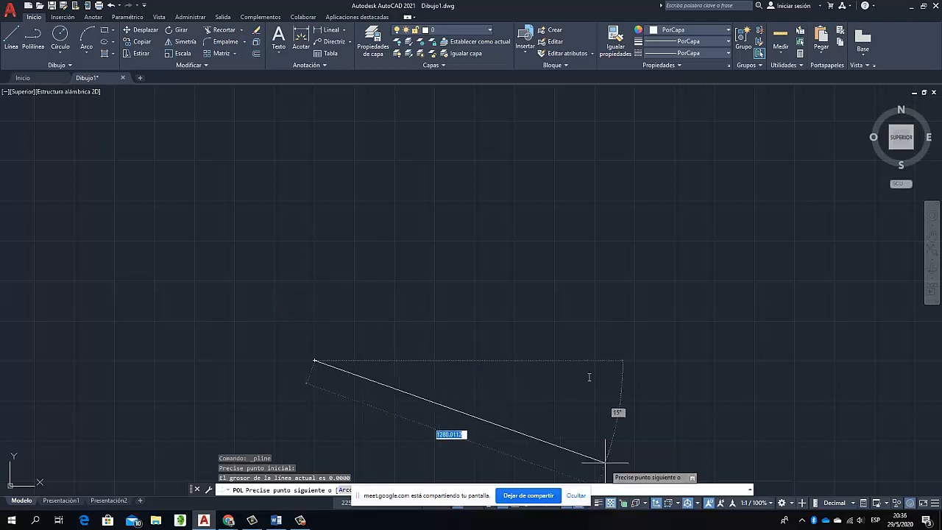
{"action": "left_click", "coordinate": [577, 495]}
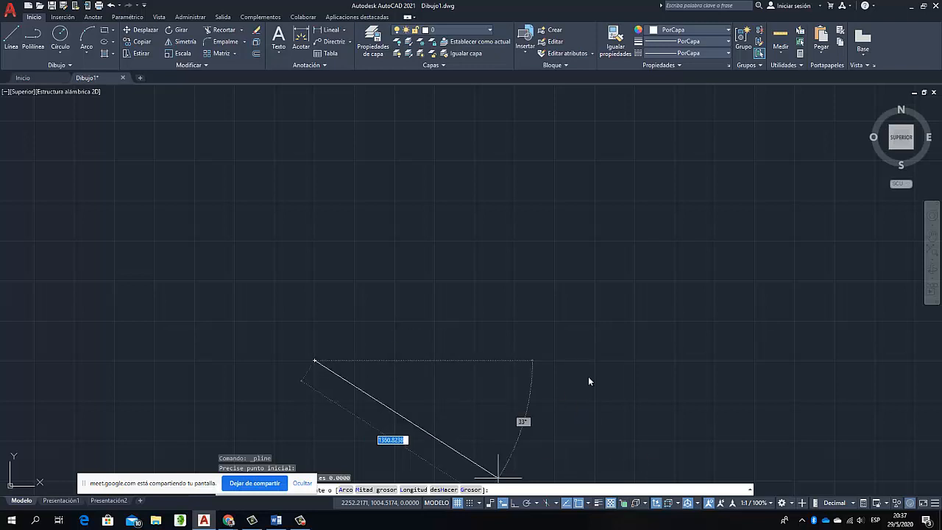
Draw the polyline with Ortho on as a closed rectangle: 297 up, 420 to the right, 297 down, and back to the start point
{"action": "key", "text": "F8"}
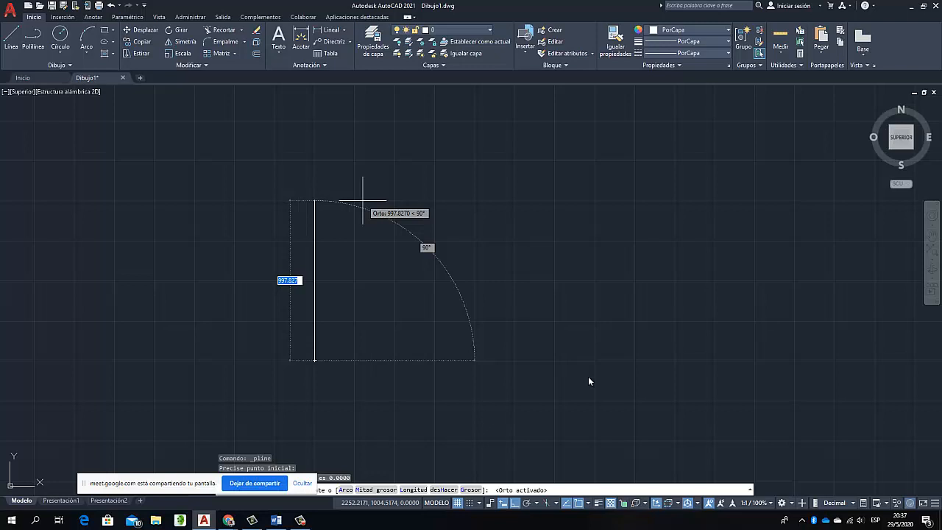
{"action": "key", "text": "BackSpace"}
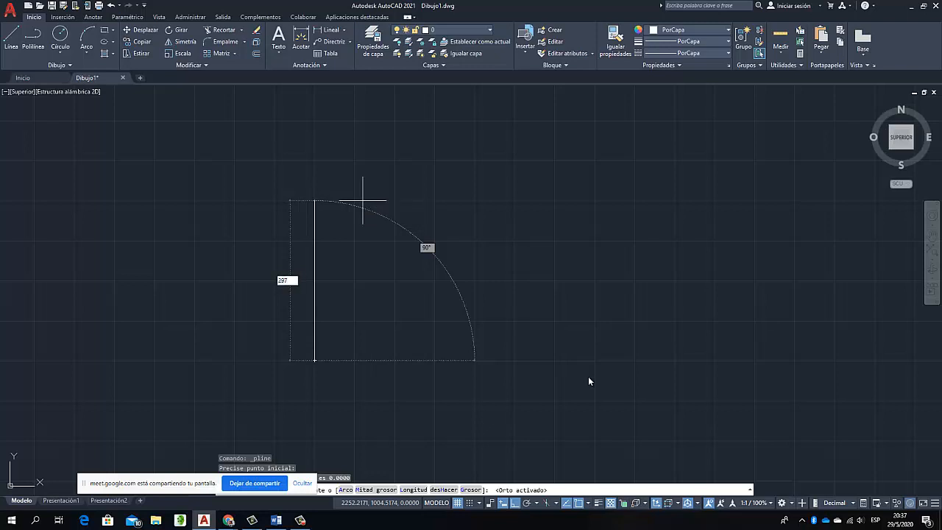
{"action": "key", "text": "Return"}
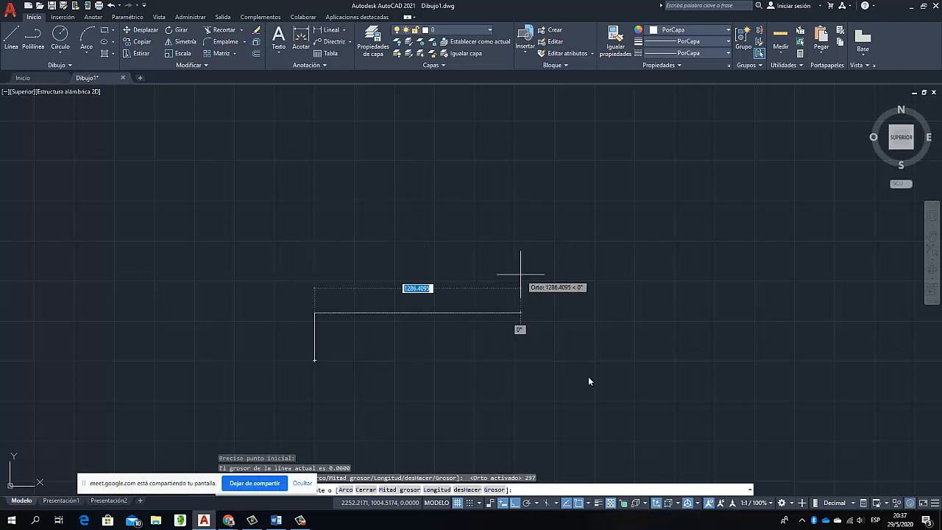
{"action": "type", "text": "420"}
{"action": "key", "text": "Return"}
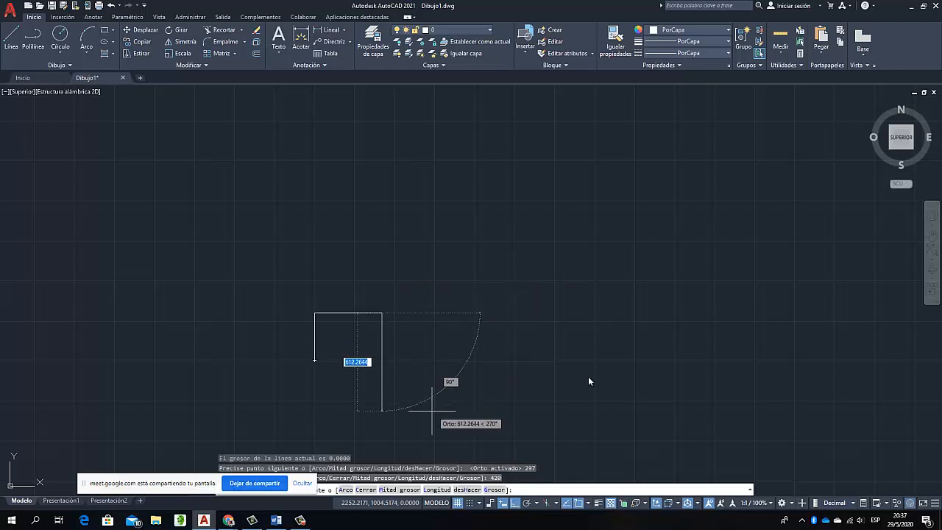
{"action": "type", "text": "297"}
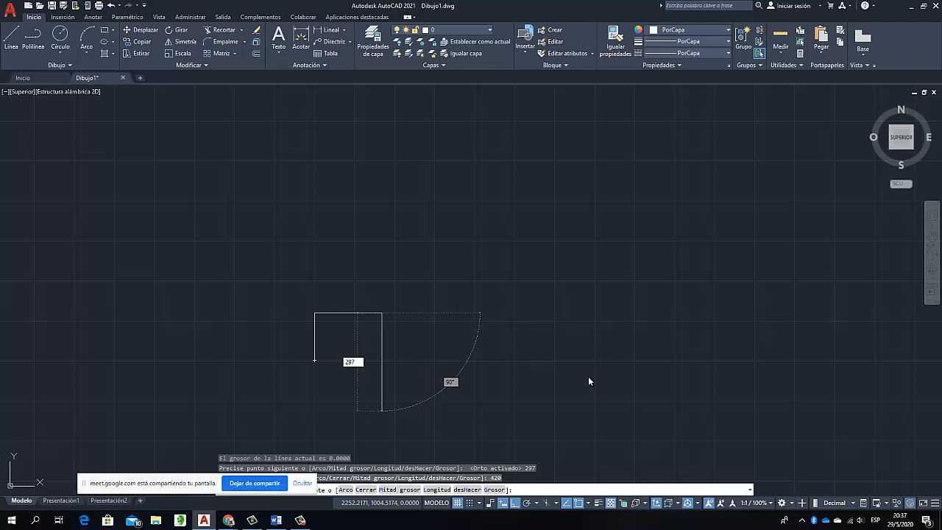
{"action": "key", "text": "Return"}
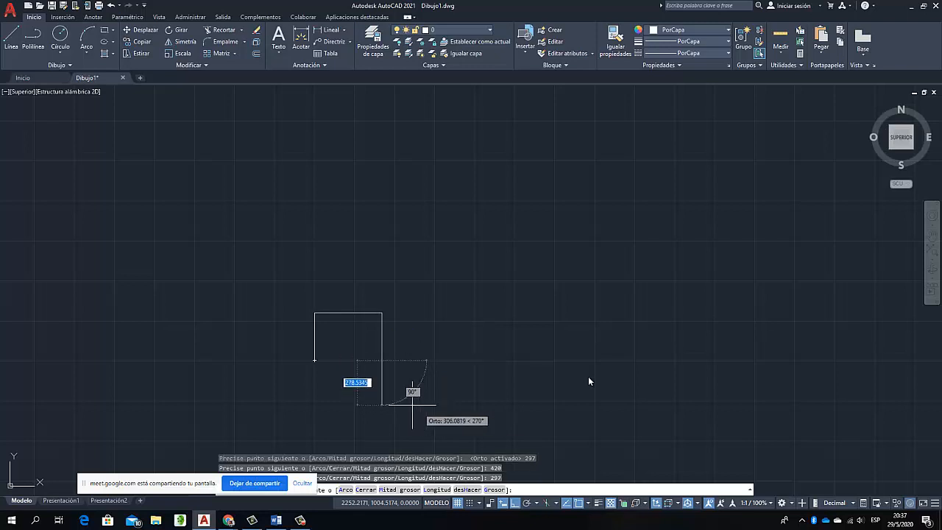
{"action": "left_click", "coordinate": [314, 361]}
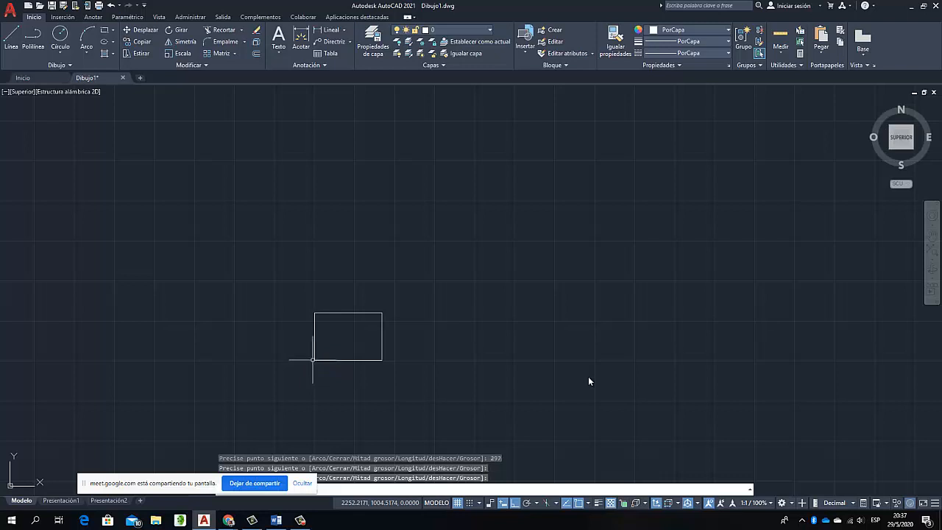
{"action": "key", "text": "Return"}
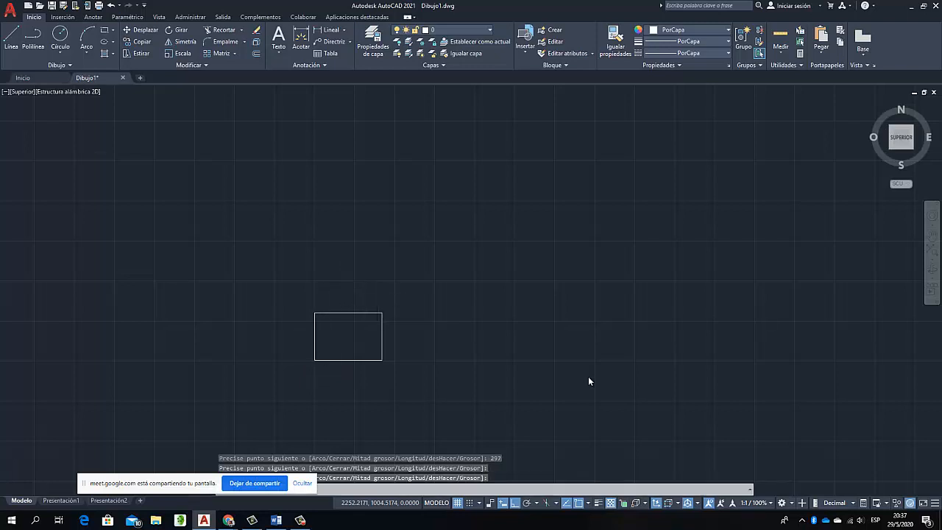
Check the participants in the Google Meet call and return to the AutoCAD drawing
{"action": "scroll", "coordinate": [589, 382], "scroll_direction": "up", "scroll_amount": 3}
{"action": "scroll", "coordinate": [338, 326], "scroll_direction": "up", "scroll_amount": 4}
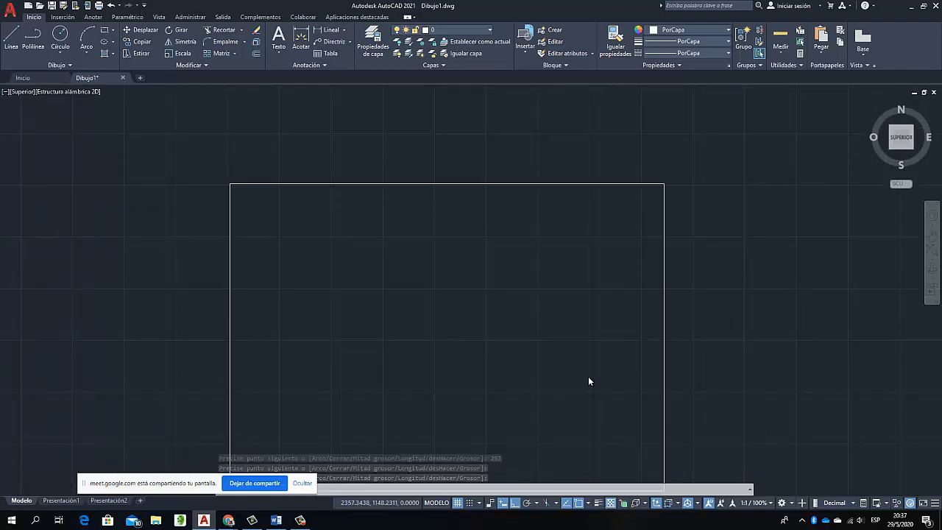
{"action": "scroll", "coordinate": [339, 325], "scroll_direction": "down", "scroll_amount": 6}
{"action": "scroll", "coordinate": [357, 371], "scroll_direction": "up", "scroll_amount": 2}
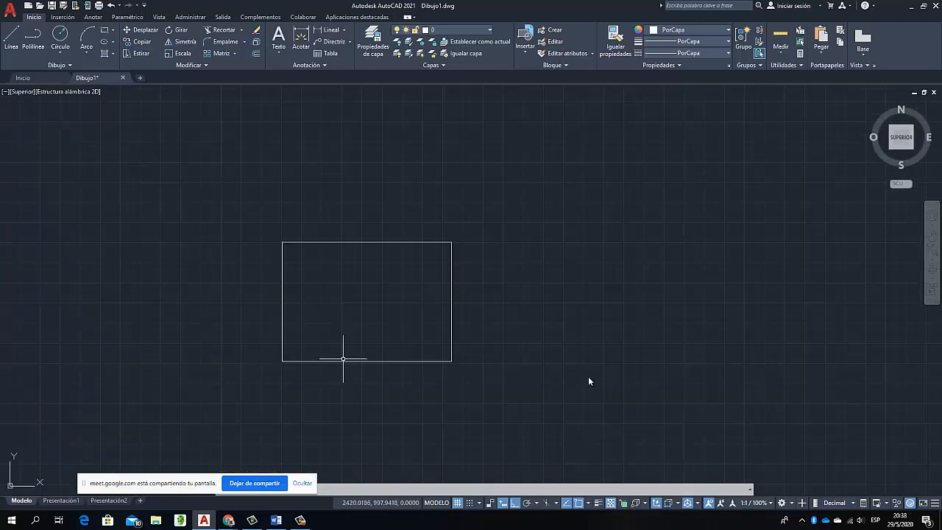
{"action": "scroll", "coordinate": [344, 332], "scroll_direction": "up", "scroll_amount": 2}
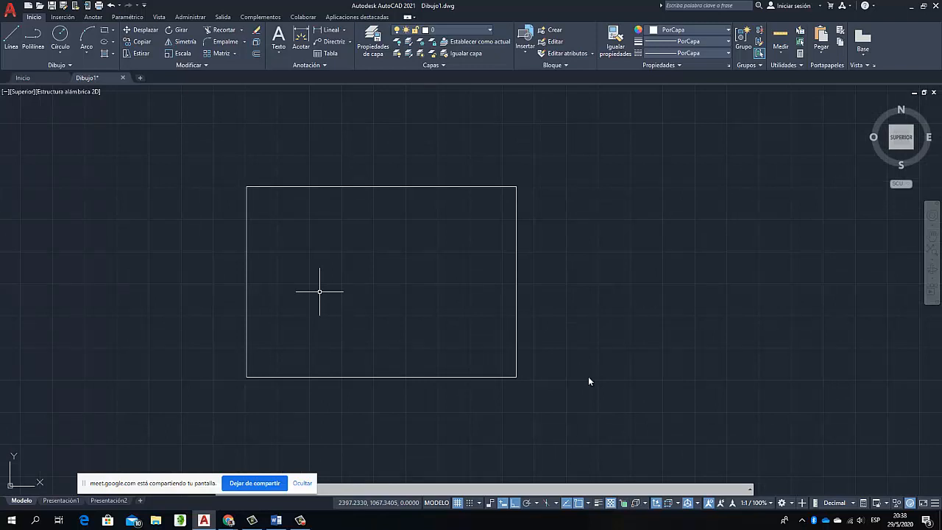
{"action": "scroll", "coordinate": [311, 303], "scroll_direction": "up", "scroll_amount": 2}
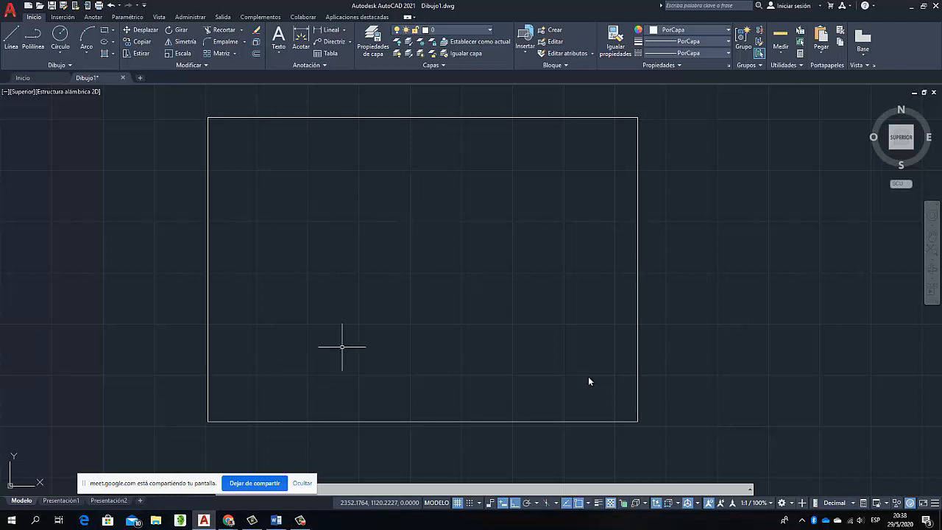
{"action": "mouse_move", "coordinate": [228, 520]}
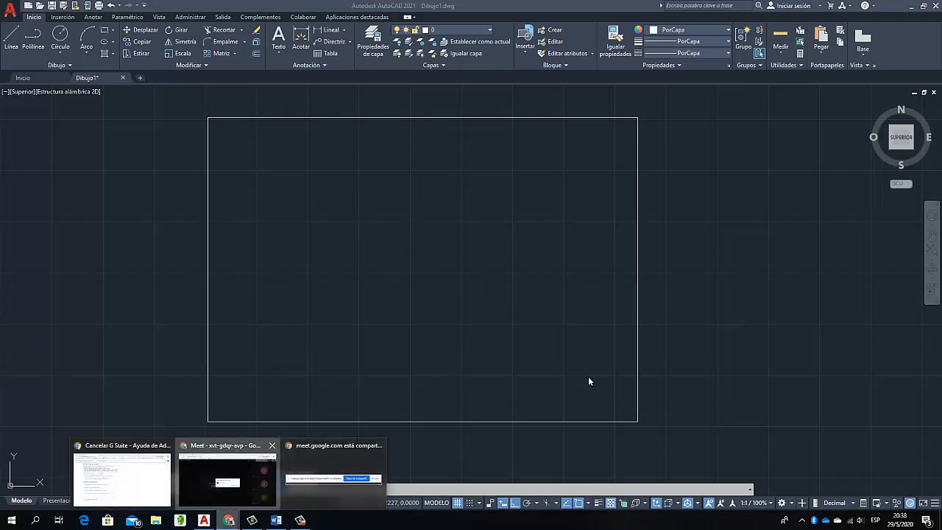
{"action": "left_click", "coordinate": [227, 479]}
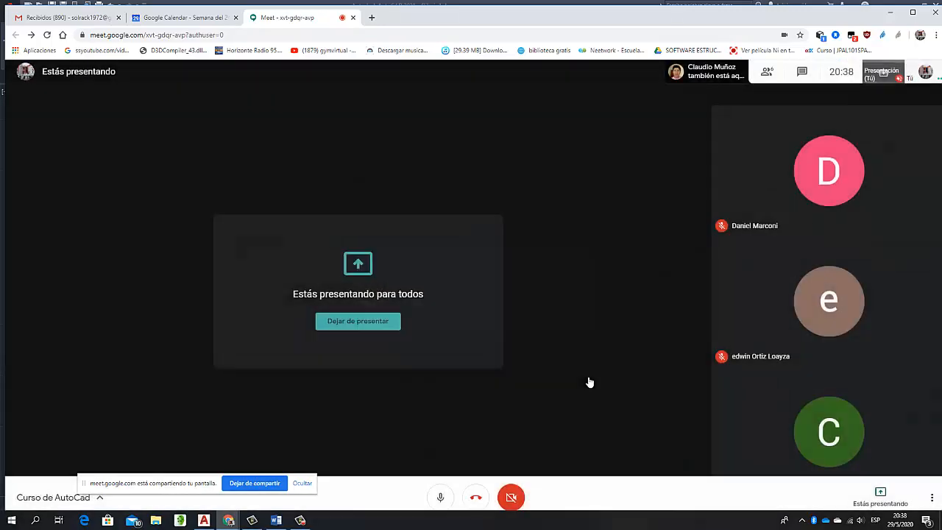
{"action": "key", "text": "alt+Tab"}
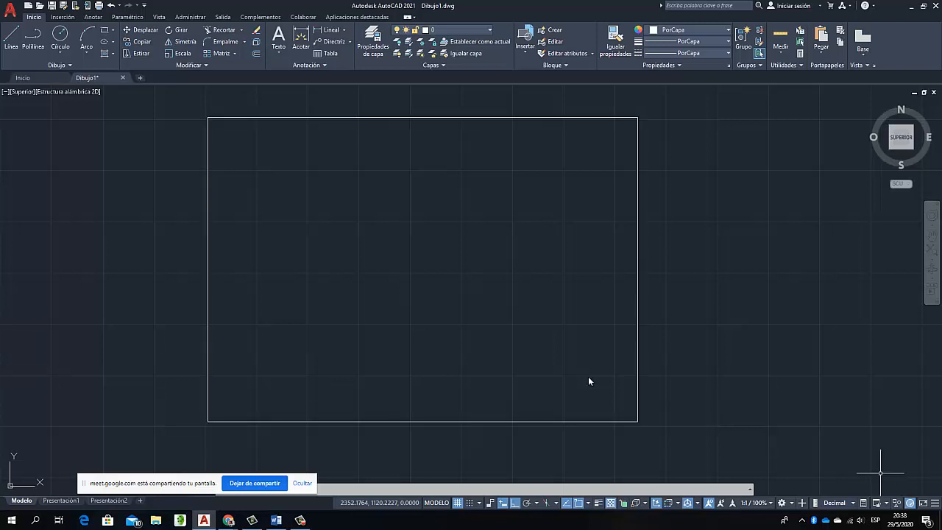
Copy the rectangle 20 units to the right, using its upper-left corner as the base point
{"action": "left_click", "coordinate": [332, 117]}
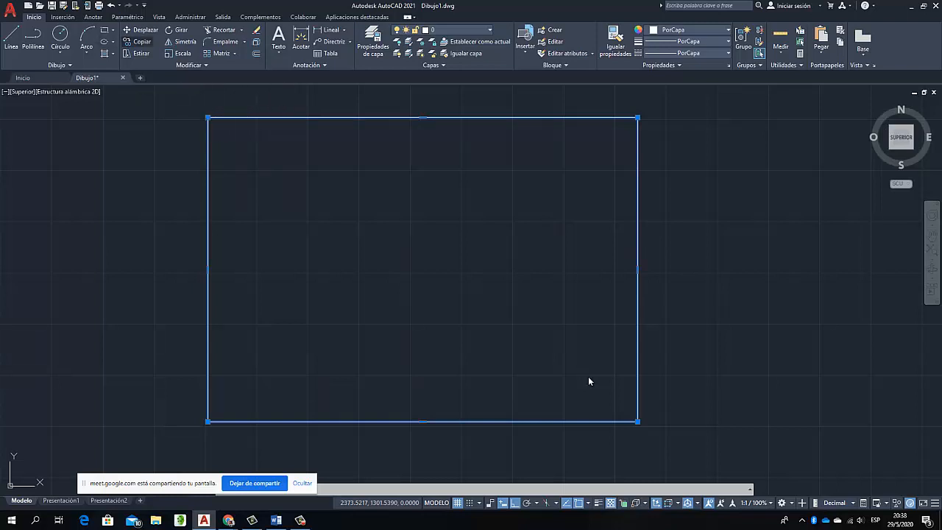
{"action": "left_click", "coordinate": [139, 41]}
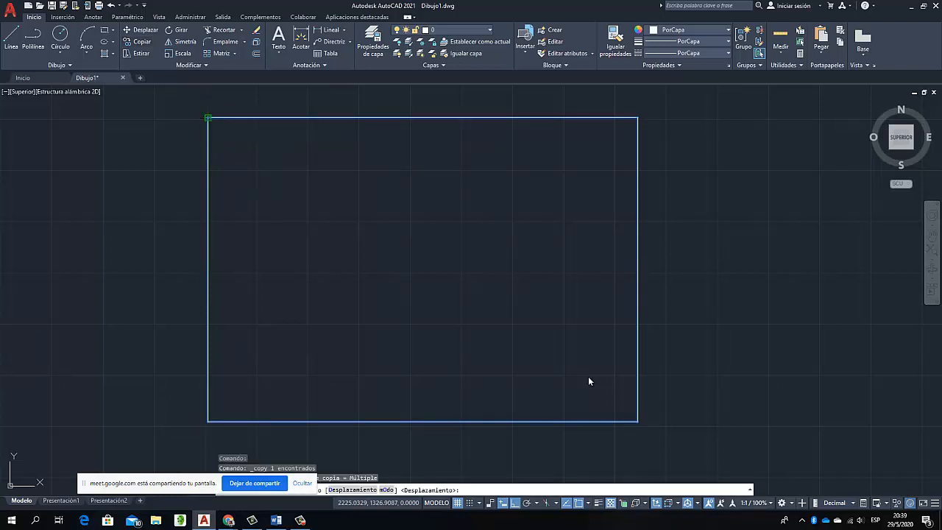
{"action": "left_click", "coordinate": [208, 117]}
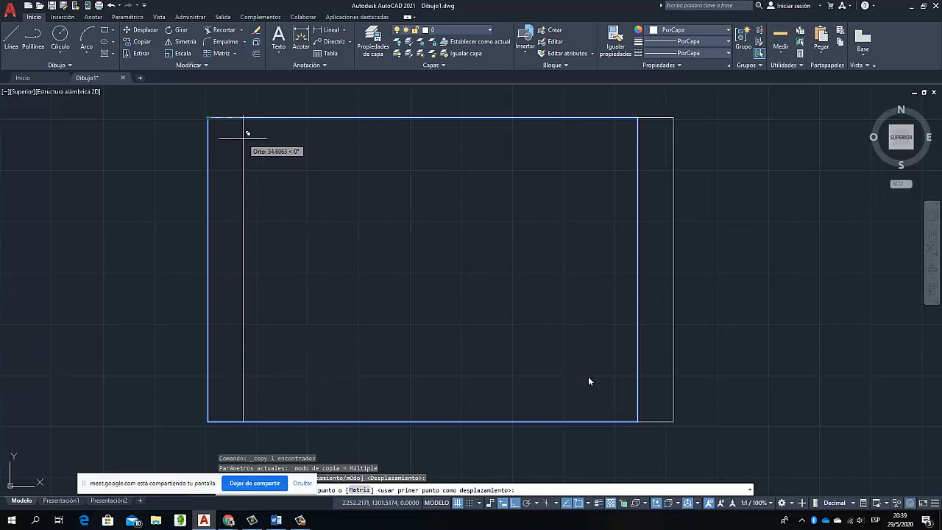
{"action": "type", "text": "20"}
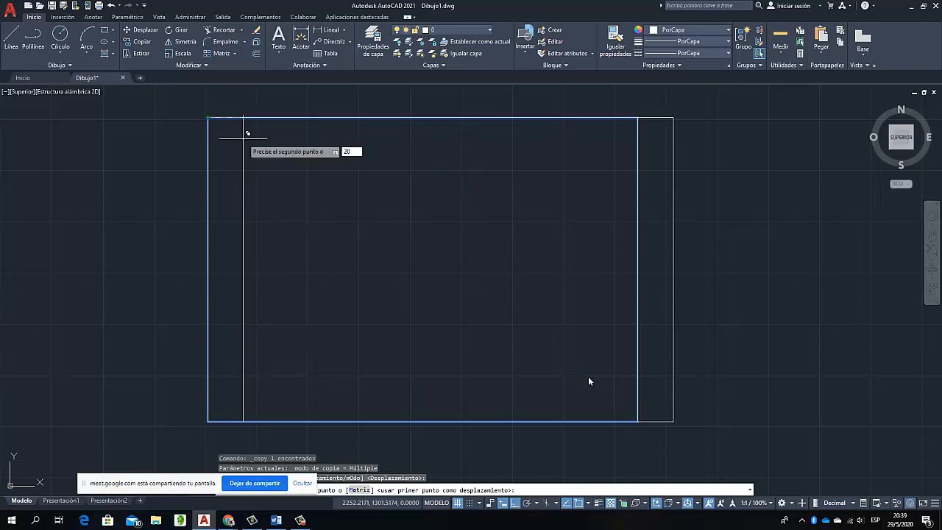
{"action": "key", "text": "Return"}
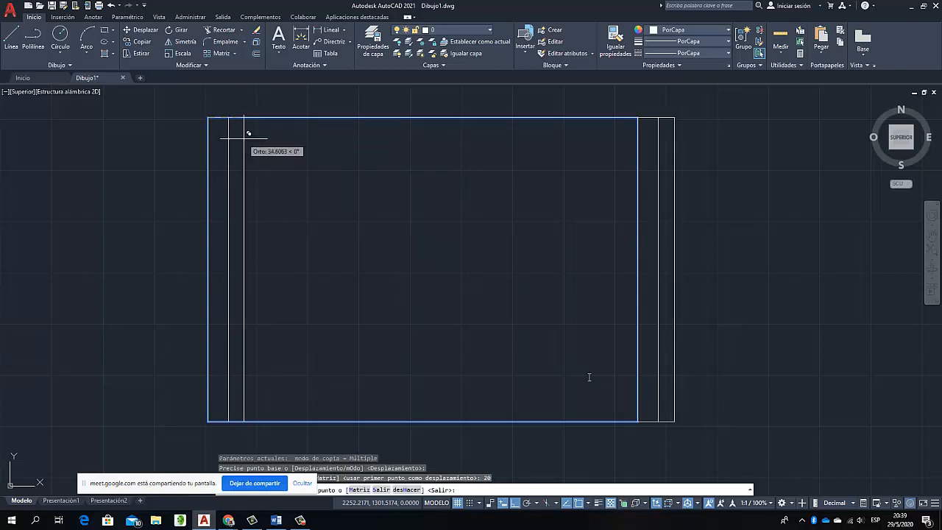
{"action": "key", "text": "Escape"}
{"action": "key", "text": "Escape"}
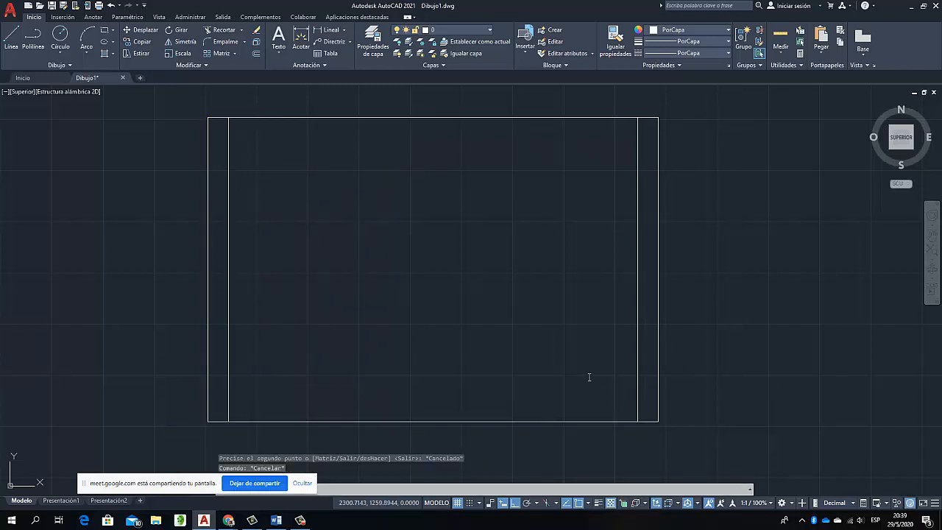
{"action": "key", "text": "Escape"}
Scale the copied rectangle by a factor of 0.9 about its lower-left corner
{"action": "left_click", "coordinate": [228, 164]}
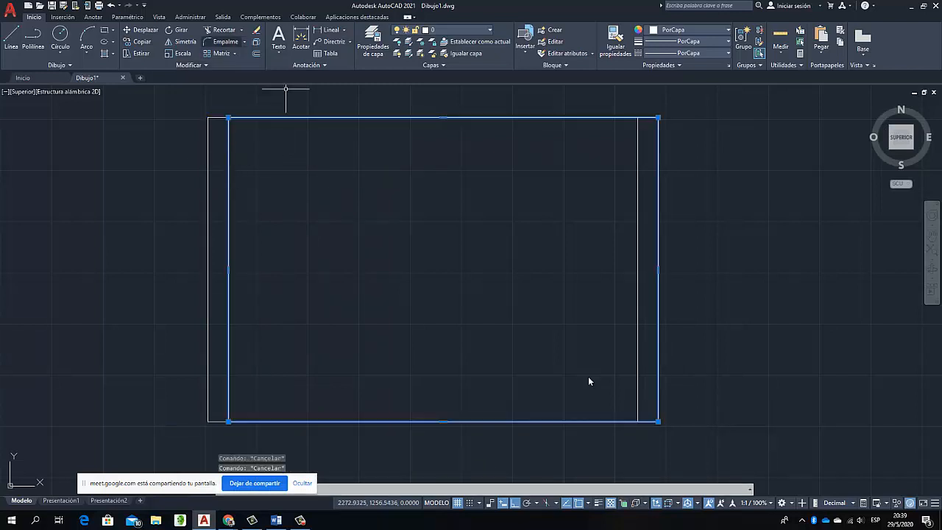
{"action": "left_click", "coordinate": [183, 53]}
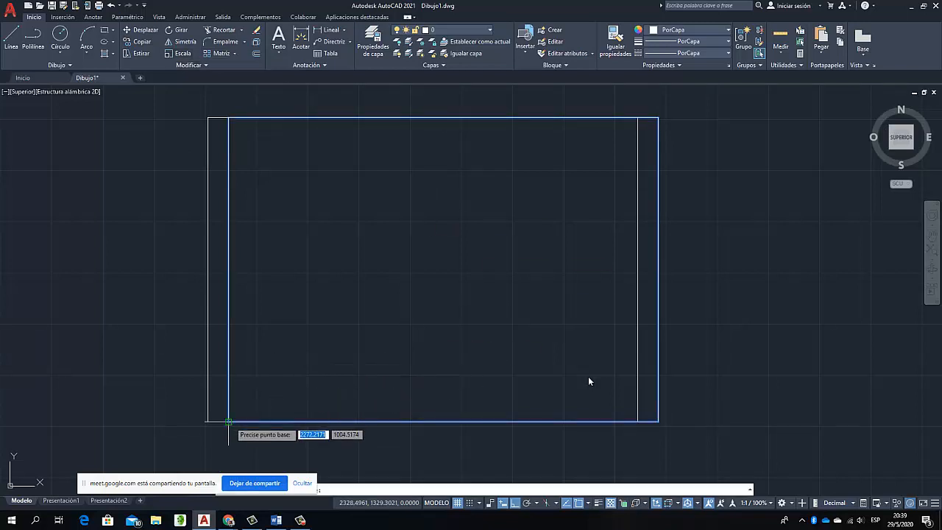
{"action": "left_click", "coordinate": [229, 421]}
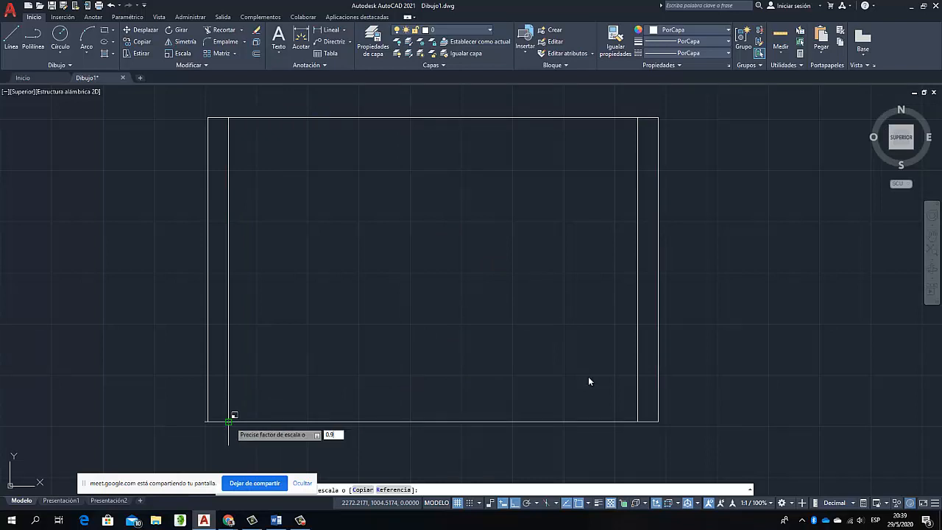
{"action": "type", "text": ".9"}
{"action": "key", "text": "Return"}
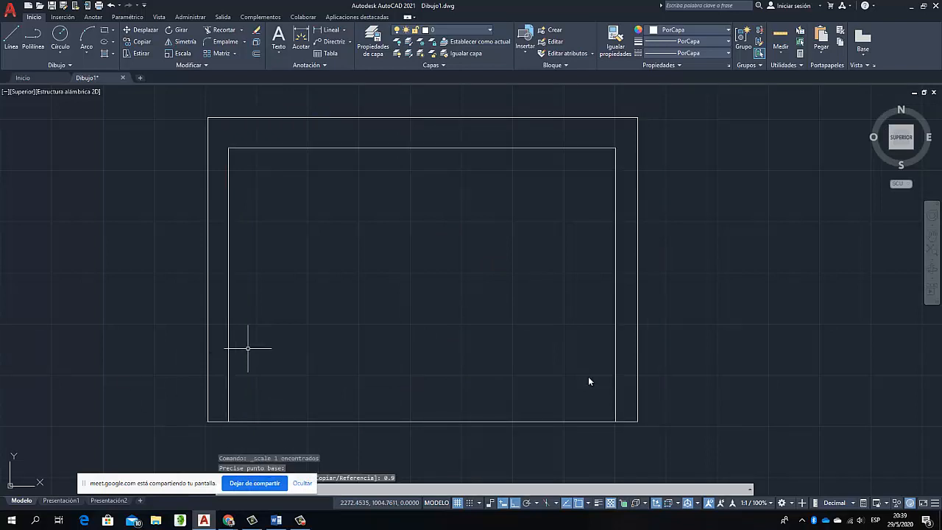
Move the inner rectangle freehand with Ortho off, up and to the right, to roughly centre it inside the sheet frame
{"action": "left_click", "coordinate": [400, 150]}
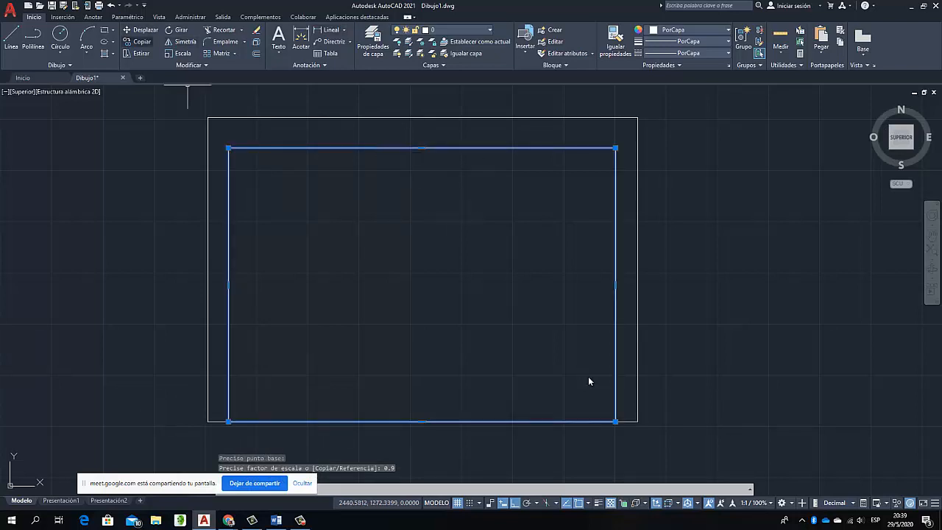
{"action": "left_click", "coordinate": [140, 30]}
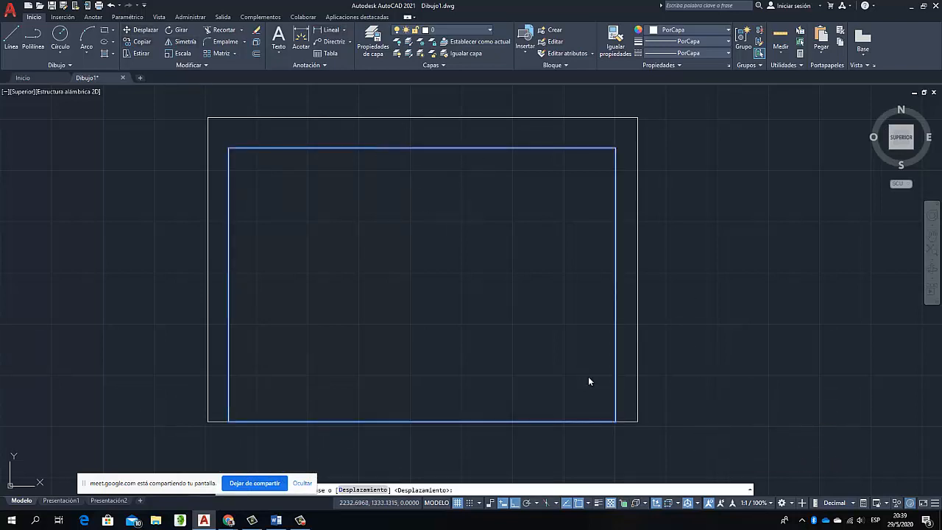
{"action": "left_click", "coordinate": [727, 444]}
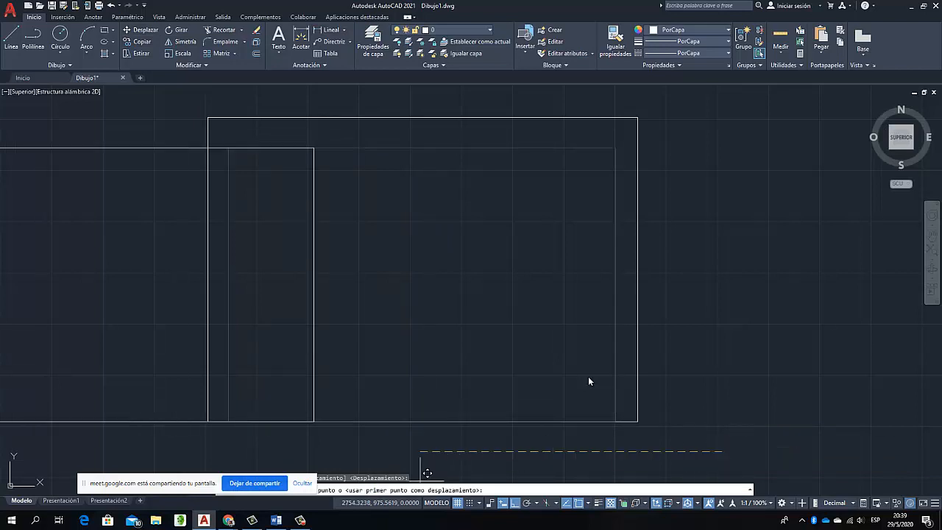
{"action": "key", "text": "F8"}
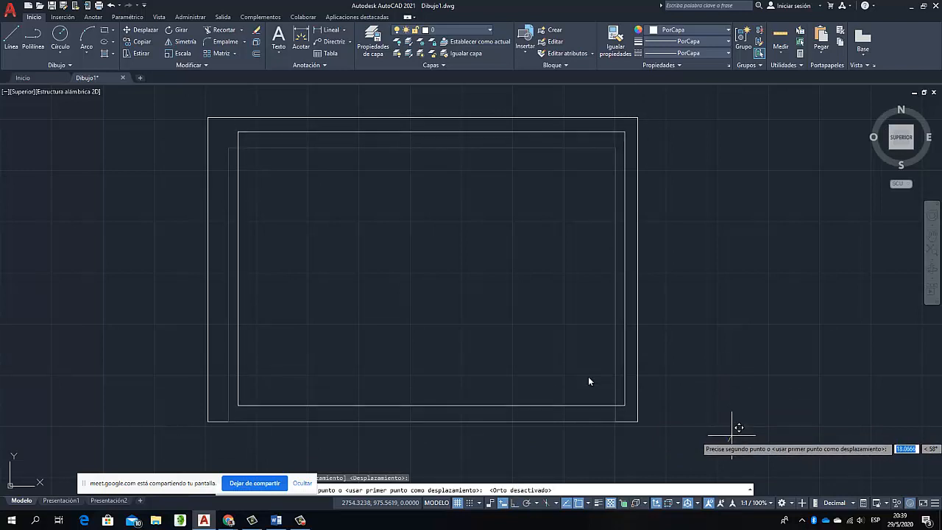
{"action": "key", "text": "Escape"}
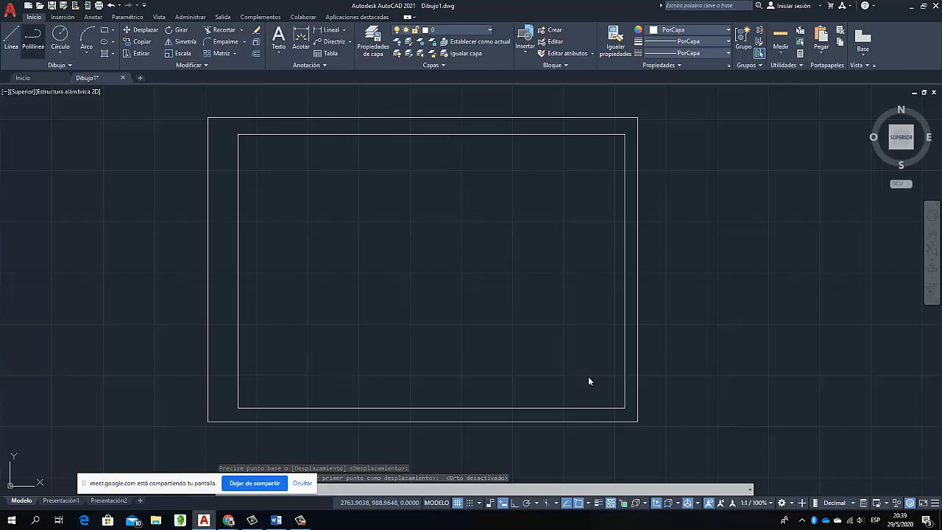
Draw a margin guide polyline from the frame's upper-right corner, 10 to the left and, with Ortho on, 10 down
{"action": "left_click", "coordinate": [33, 38]}
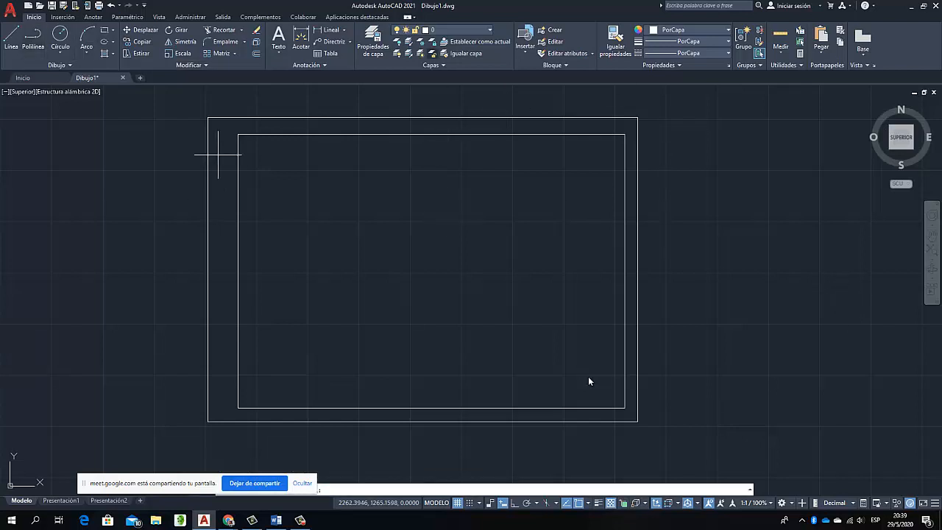
{"action": "left_click", "coordinate": [637, 117]}
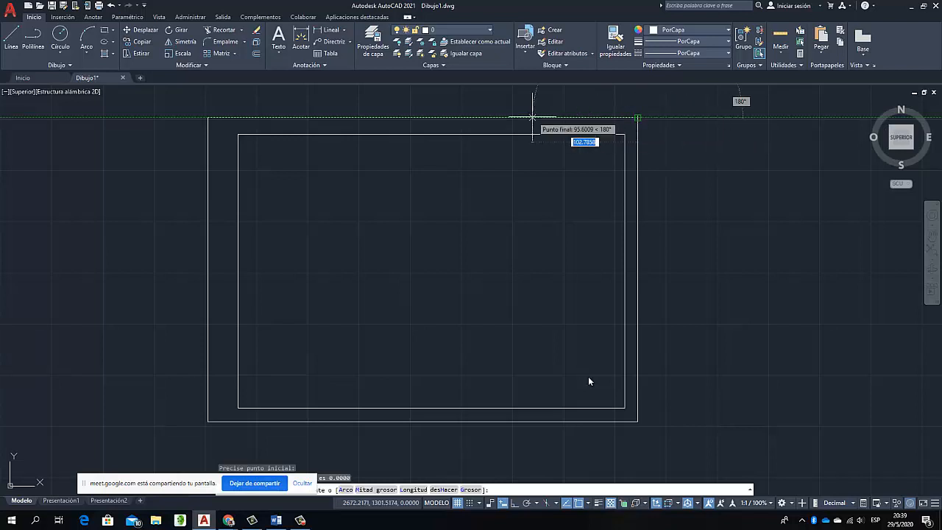
{"action": "key", "text": "Return"}
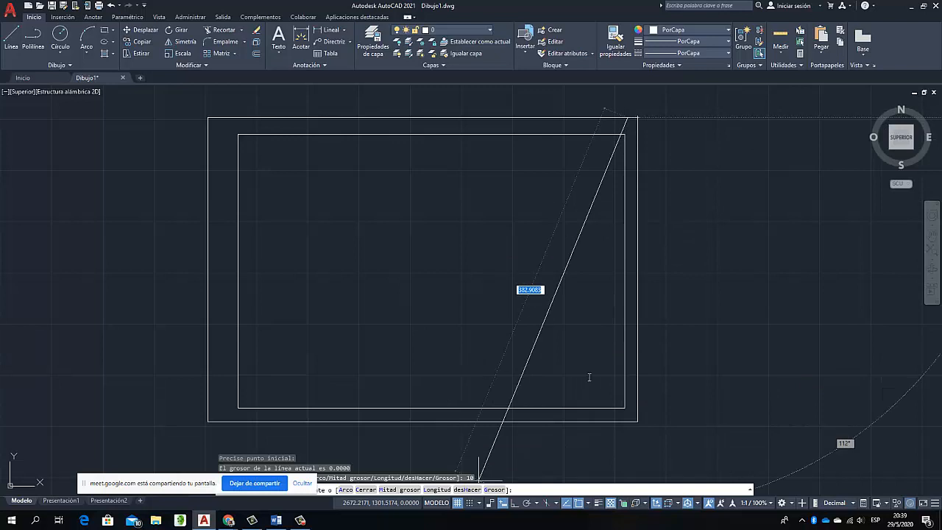
{"action": "key", "text": "F8"}
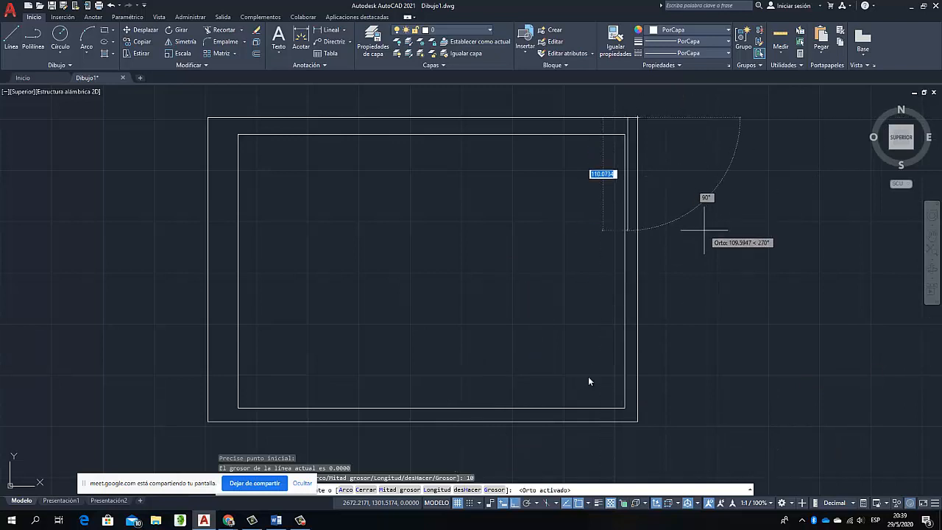
{"action": "type", "text": "10"}
{"action": "key", "text": "Return"}
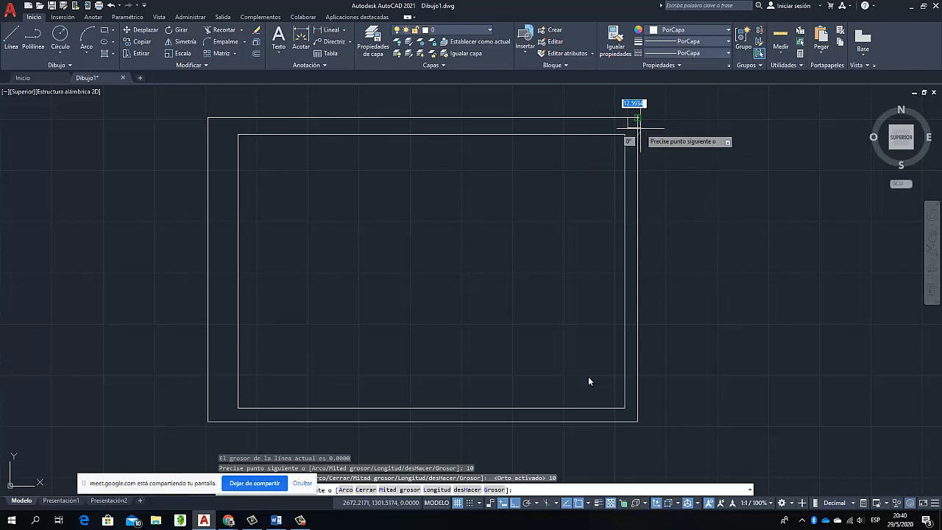
{"action": "right_click", "coordinate": [638, 118]}
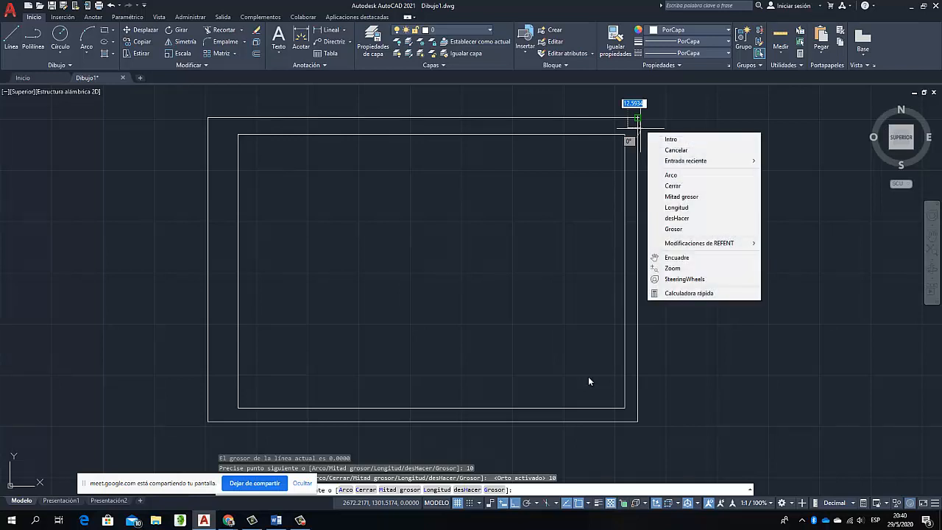
{"action": "left_click", "coordinate": [670, 138]}
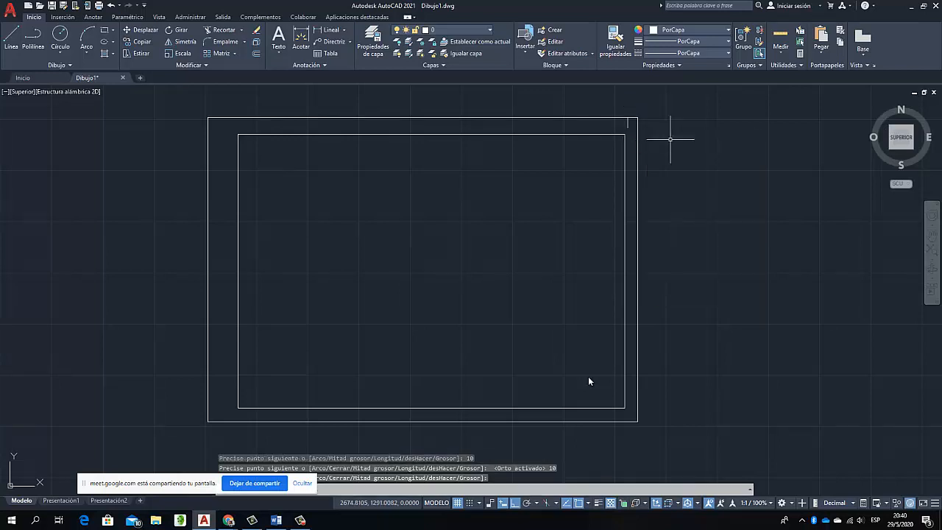
Delete the scaled inner rectangle
{"action": "left_click", "coordinate": [610, 134]}
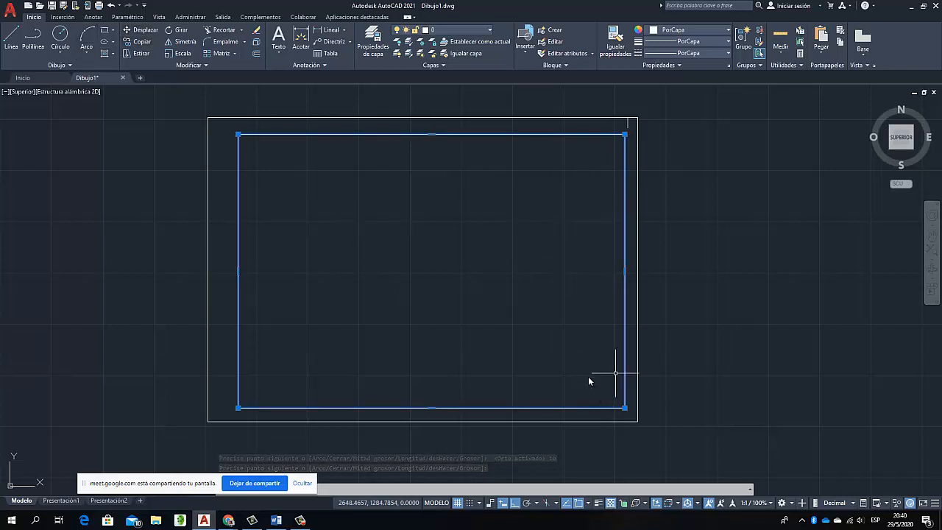
{"action": "key", "text": "Delete"}
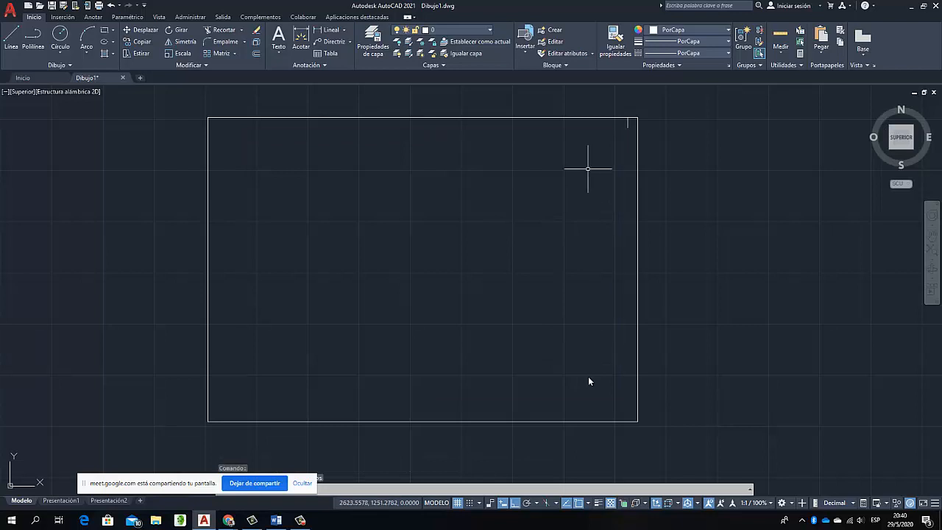
Draw a margin guide polyline from the frame's upper-left corner, 10 down and 20 to the right
{"action": "left_click", "coordinate": [33, 38]}
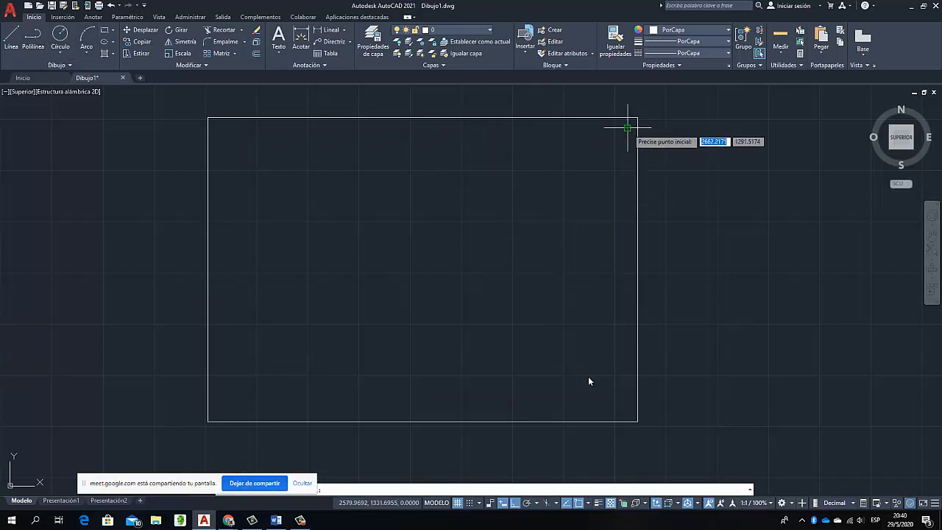
{"action": "key", "text": "Escape"}
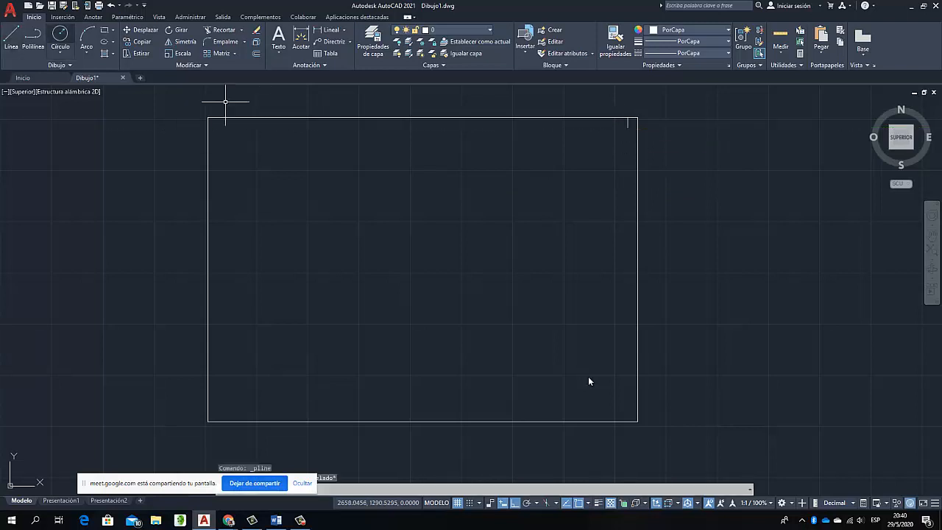
{"action": "key", "text": "Return"}
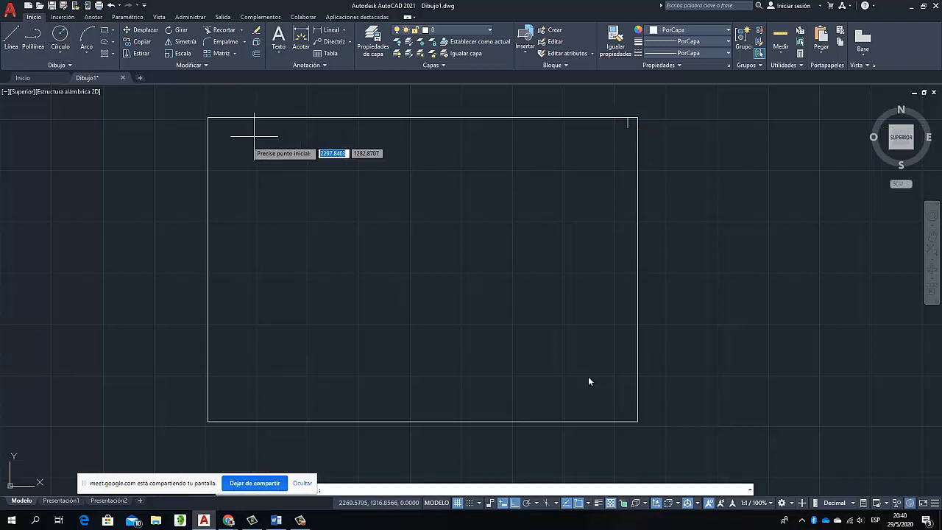
{"action": "left_click", "coordinate": [209, 118]}
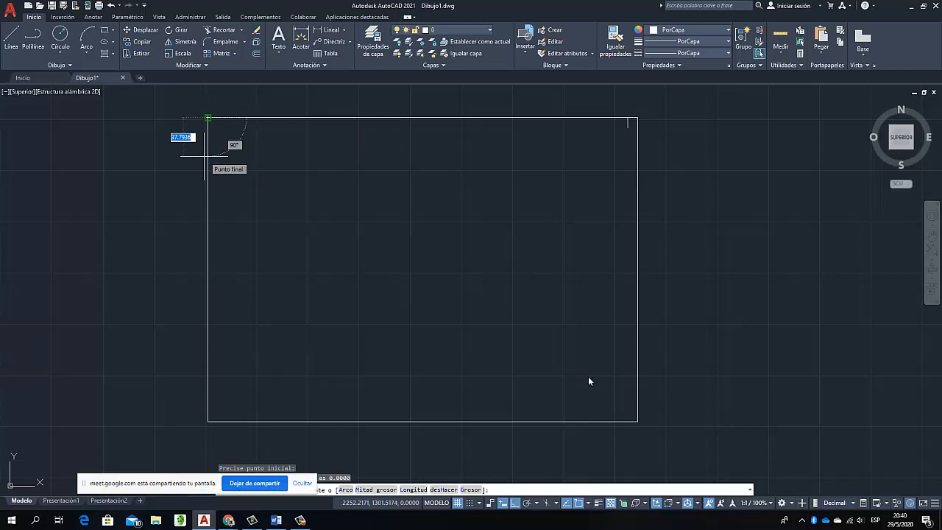
{"action": "type", "text": "10"}
{"action": "key", "text": "Return"}
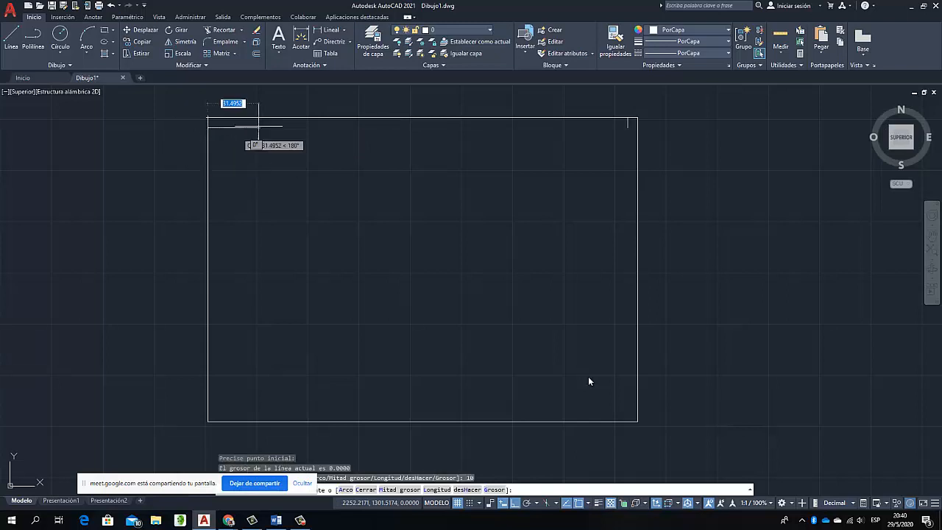
{"action": "type", "text": "20"}
{"action": "key", "text": "Return"}
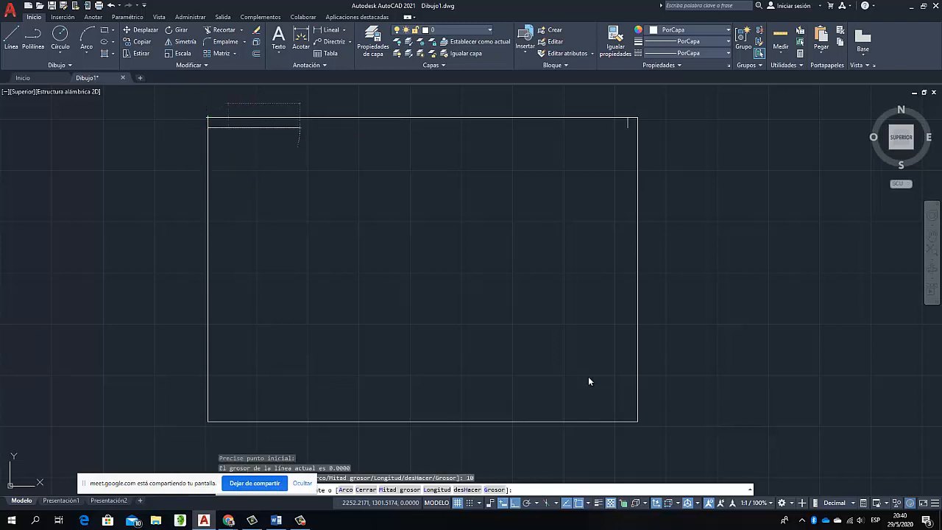
{"action": "key", "text": "Escape"}
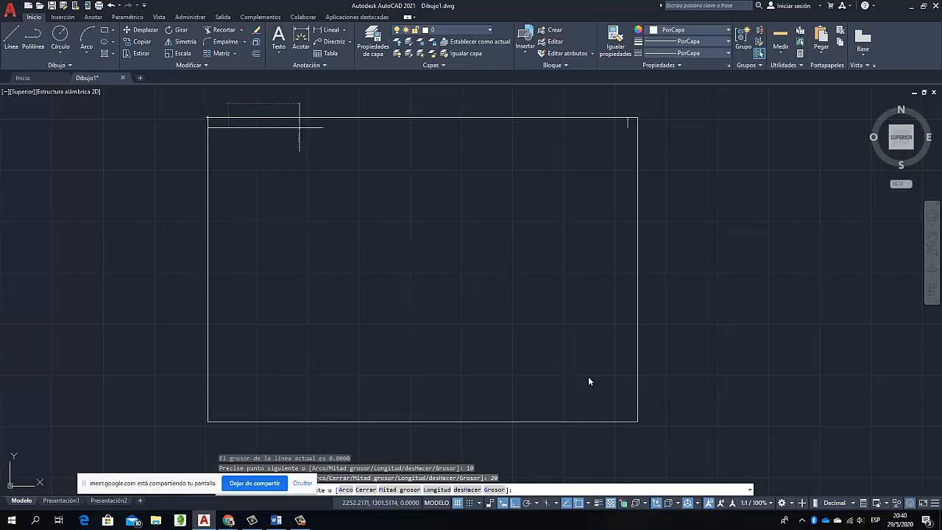
Draw a margin guide polyline from the frame's lower-left corner, 10 up and 20 to the right
{"action": "key", "text": "Return"}
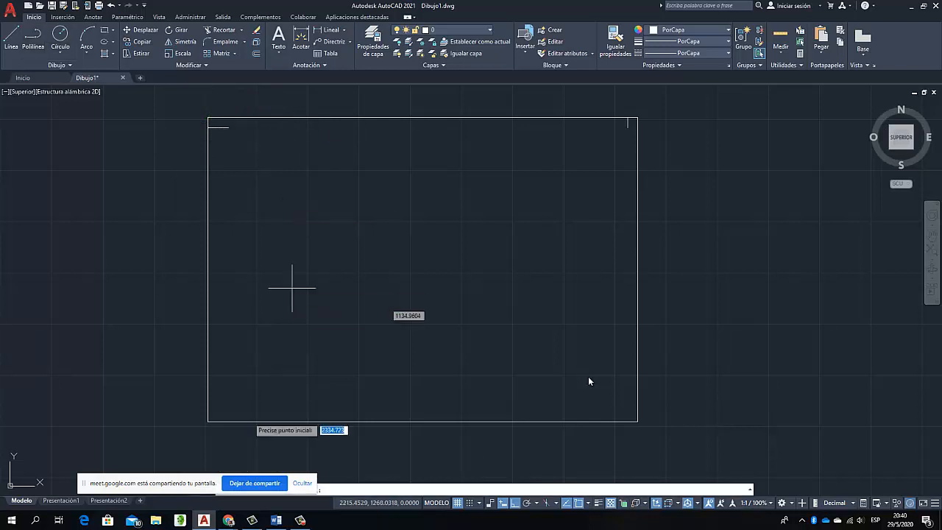
{"action": "left_click", "coordinate": [208, 422]}
{"action": "type", "text": "10"}
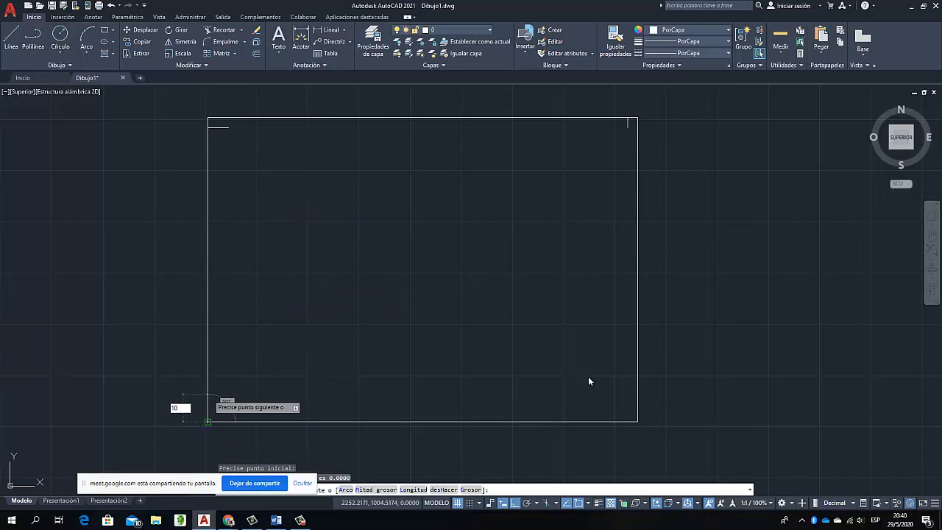
{"action": "key", "text": "Return"}
{"action": "type", "text": "20"}
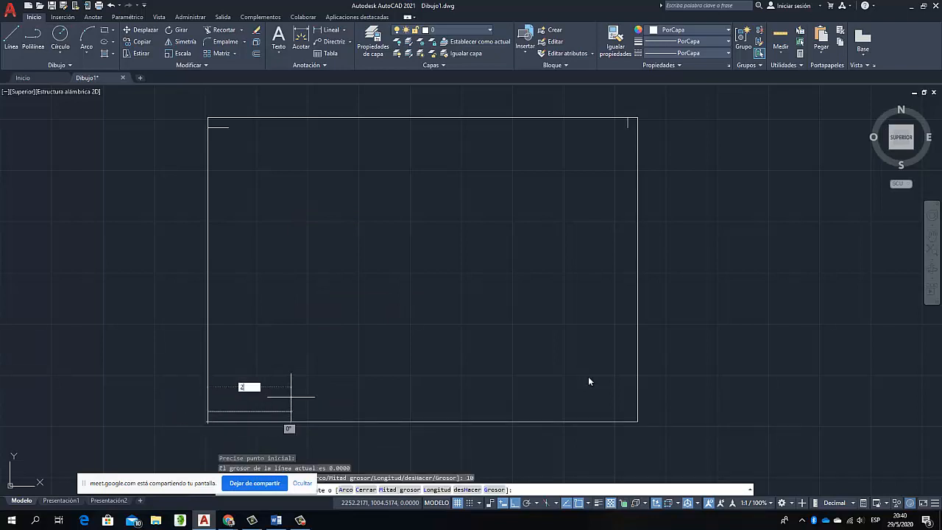
{"action": "key", "text": "Return"}
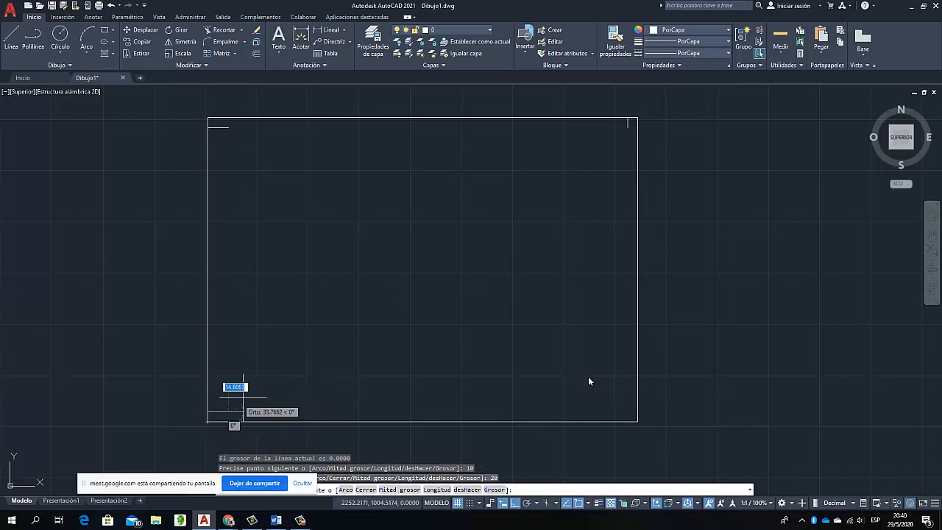
{"action": "key", "text": "Return"}
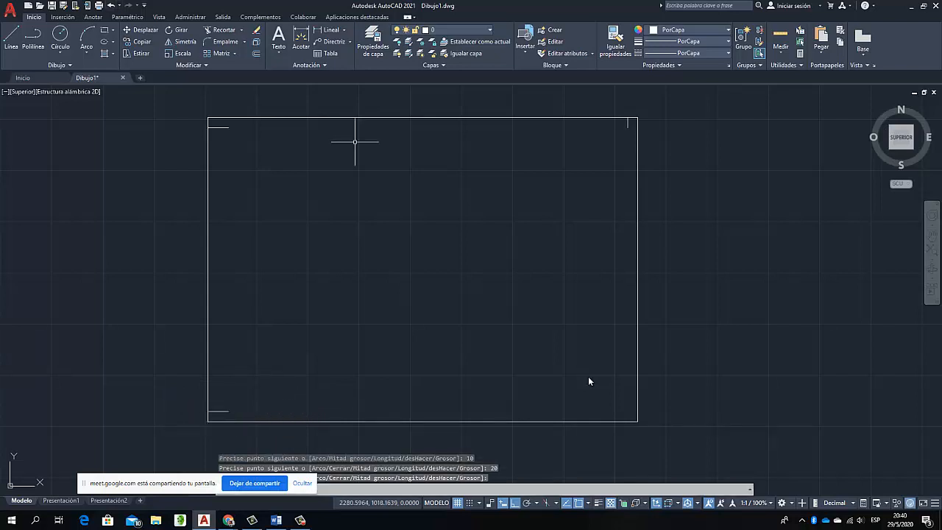
Draw a margin guide polyline from the frame's lower-right corner, 10 to the left and 10 up
{"action": "left_click", "coordinate": [33, 39]}
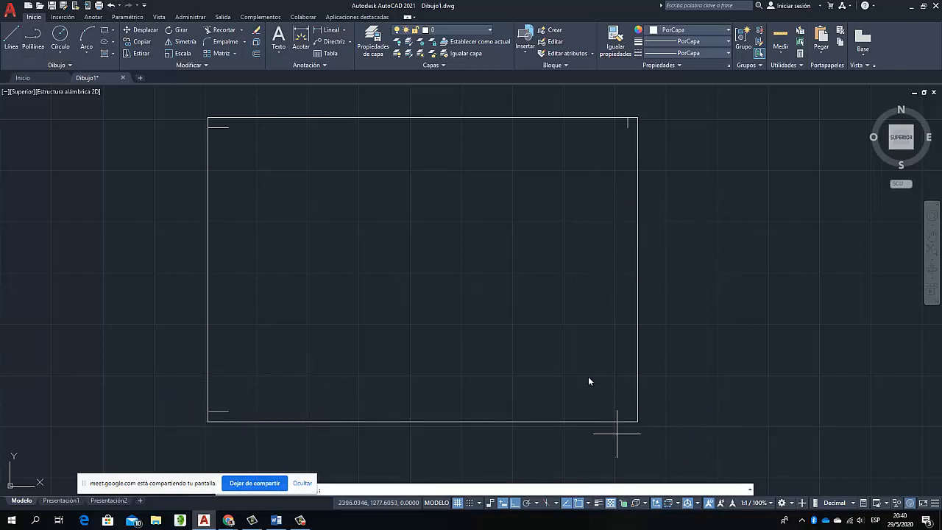
{"action": "left_click", "coordinate": [637, 422]}
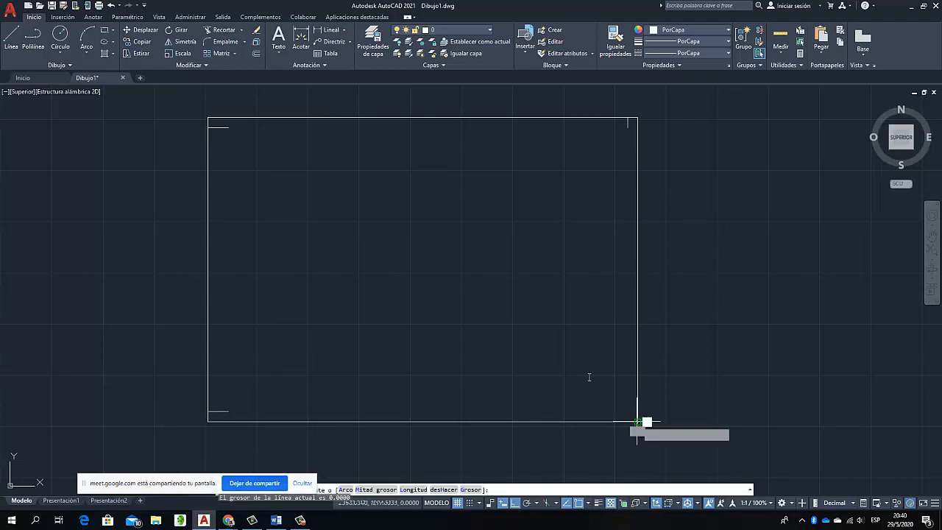
{"action": "type", "text": "10"}
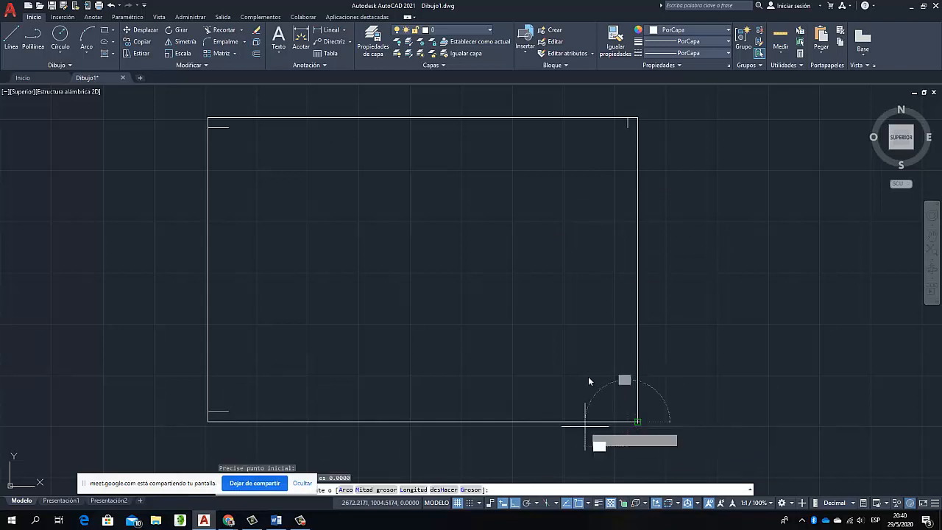
{"action": "key", "text": "Return"}
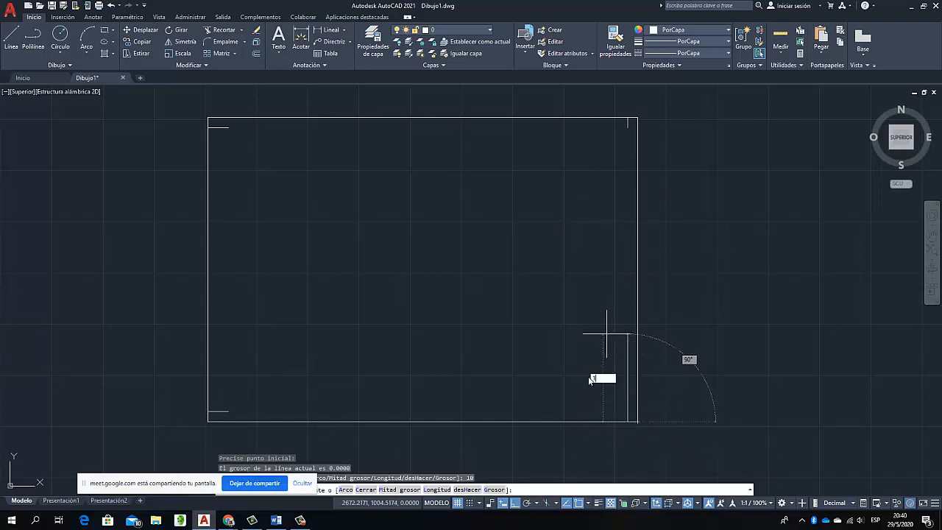
{"action": "type", "text": "10"}
{"action": "key", "text": "Return"}
{"action": "type", "text": "ll"}
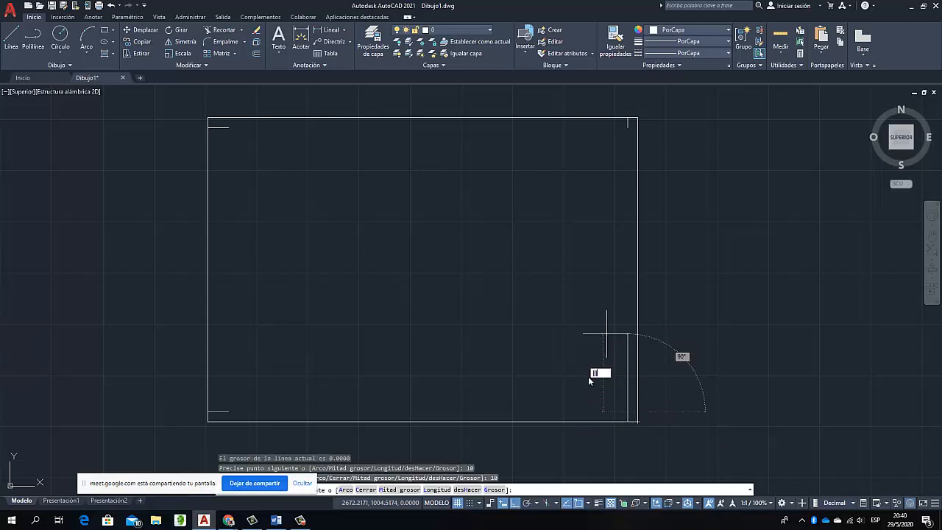
{"action": "type", "text": "l"}
{"action": "key", "text": "Escape"}
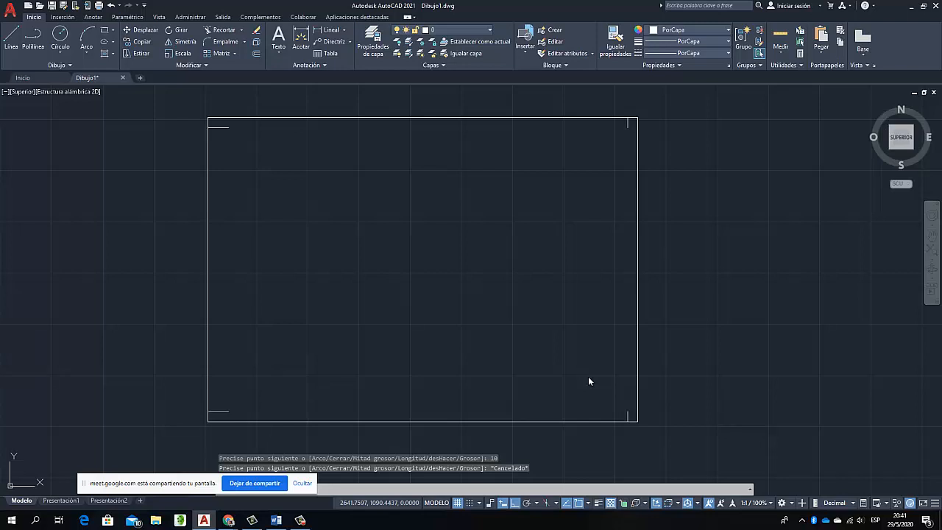
Draw the inner margin rectangle from the end of the upper-left guide to the end of the lower-right guide
{"action": "left_click", "coordinate": [104, 29]}
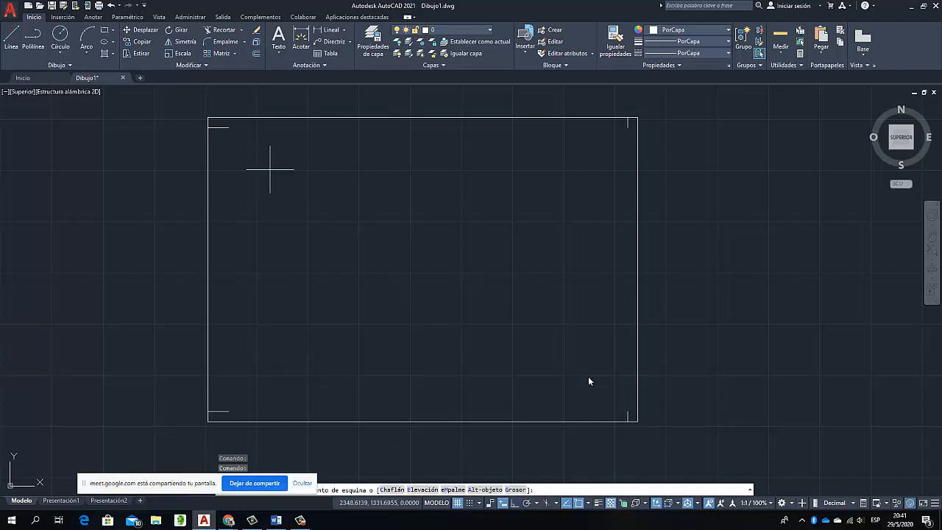
{"action": "left_click", "coordinate": [228, 127]}
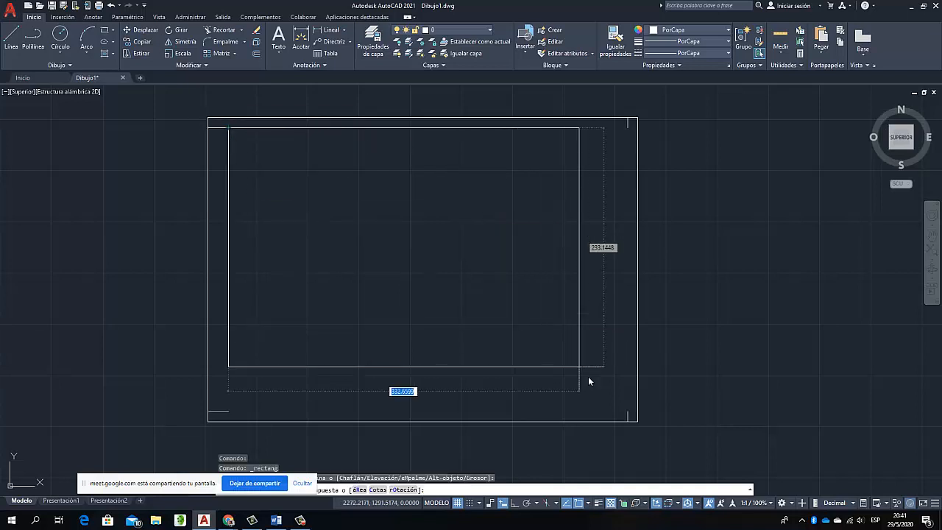
{"action": "left_click", "coordinate": [624, 409]}
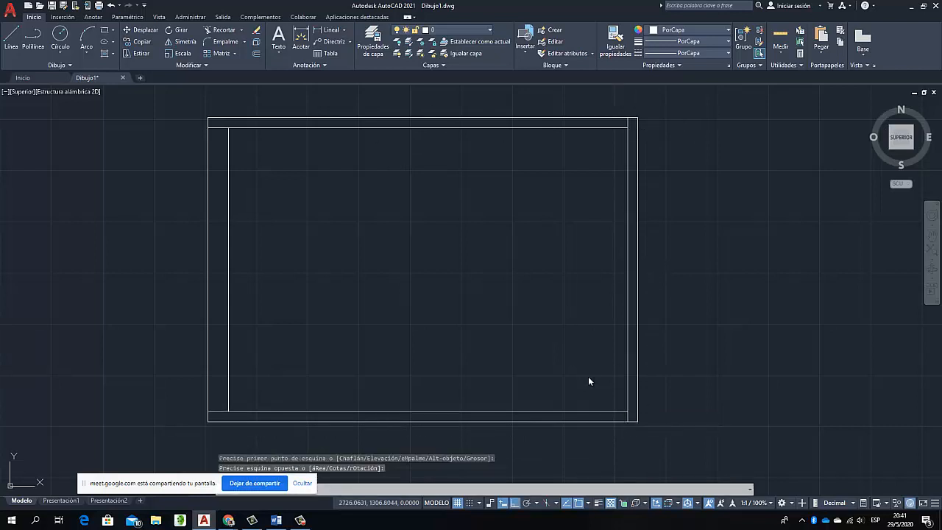
Delete the margin guide polylines at all four corners between the outer frame and the inner margin rectangle
{"action": "left_click", "coordinate": [607, 104]}
{"action": "left_click", "coordinate": [685, 171]}
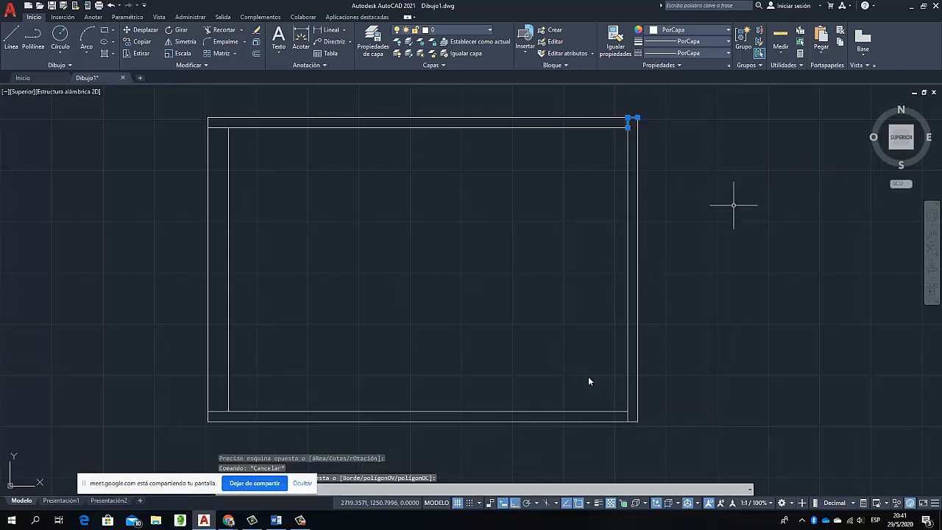
{"action": "left_click", "coordinate": [578, 374]}
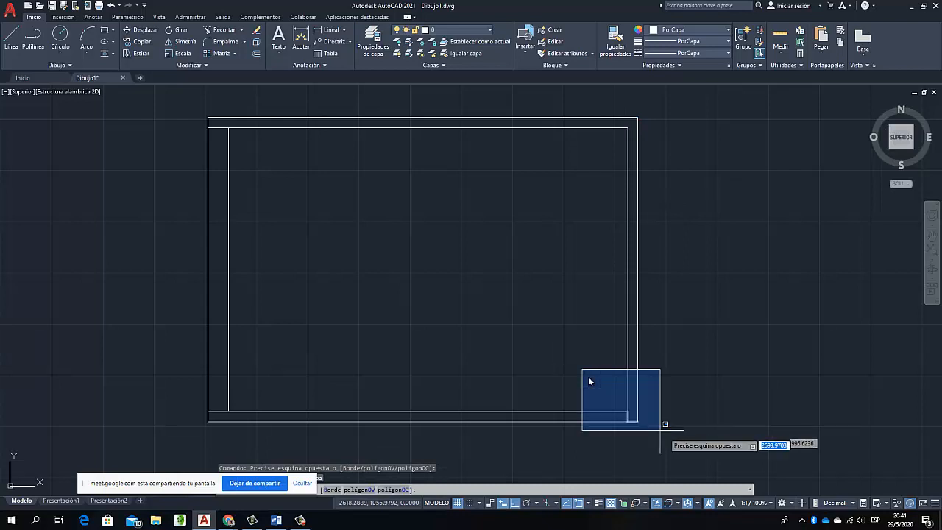
{"action": "left_click", "coordinate": [667, 434]}
{"action": "key", "text": "Delete"}
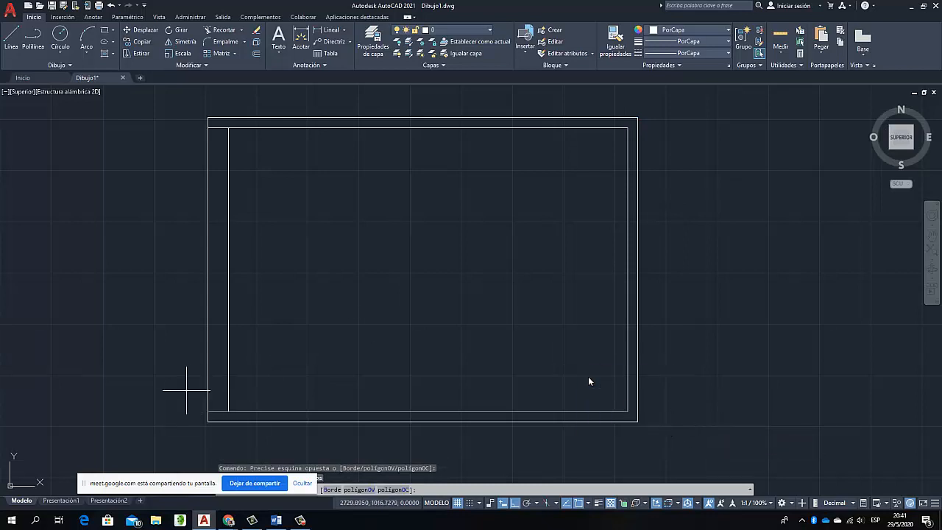
{"action": "left_click", "coordinate": [187, 390]}
{"action": "left_click", "coordinate": [248, 432]}
{"action": "key", "text": "Delete"}
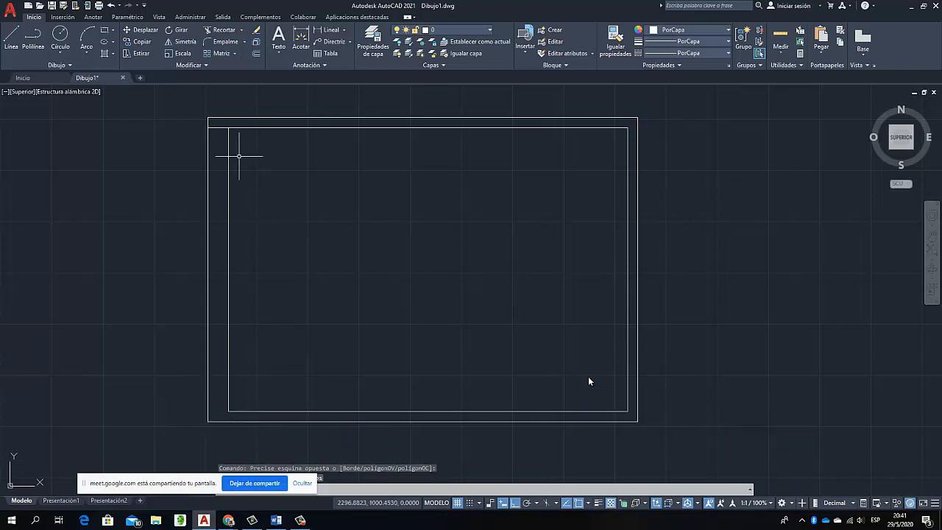
{"action": "left_click", "coordinate": [205, 115]}
{"action": "left_click", "coordinate": [249, 153]}
{"action": "key", "text": "Delete"}
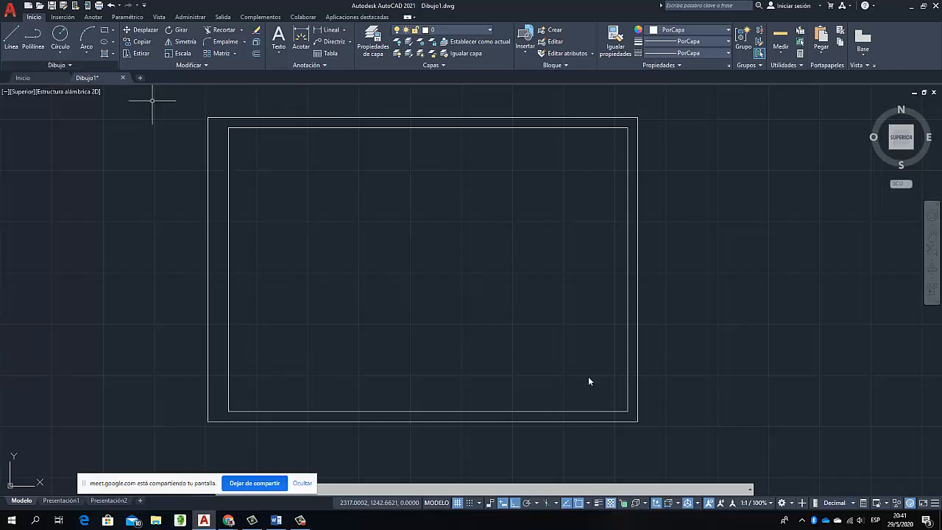
Draw a title block polyline from the inner margin's lower-right corner, 180 to the left, 54 up and 180 to the right
{"action": "left_click", "coordinate": [32, 37]}
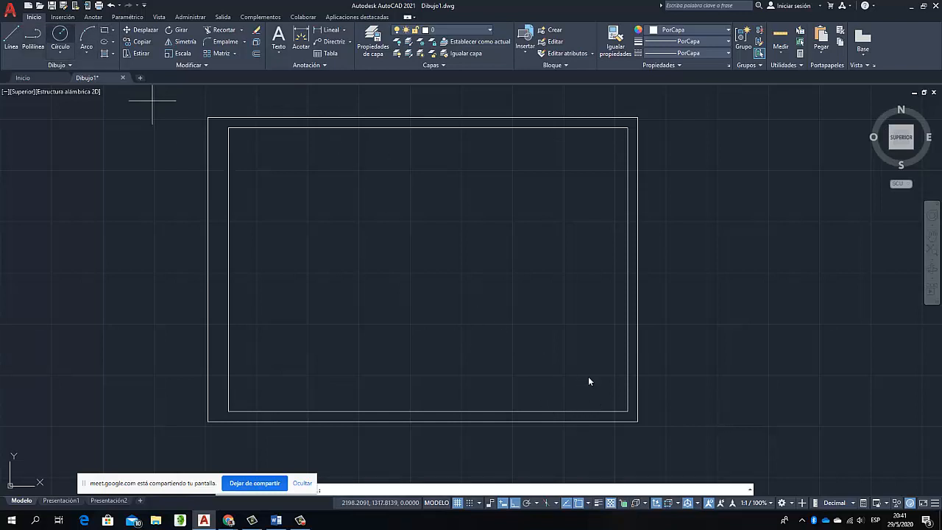
{"action": "left_click", "coordinate": [626, 411]}
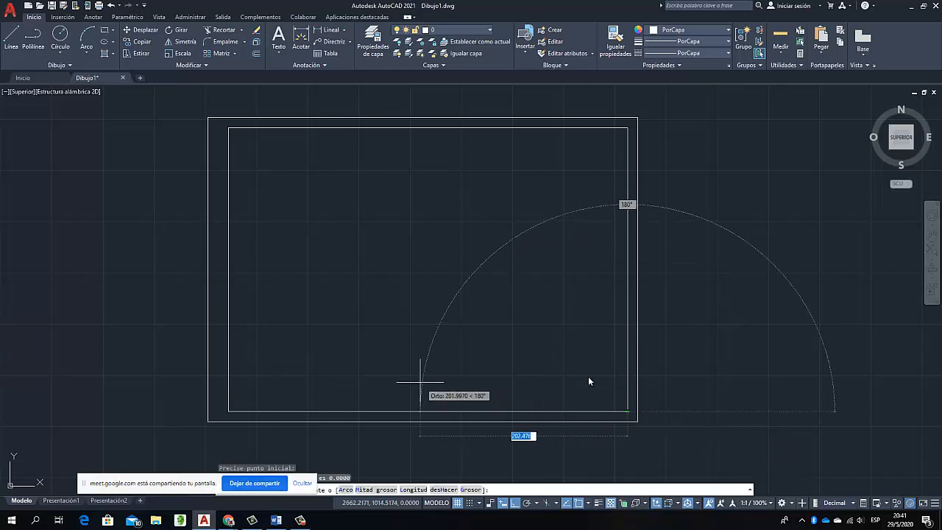
{"action": "type", "text": "180"}
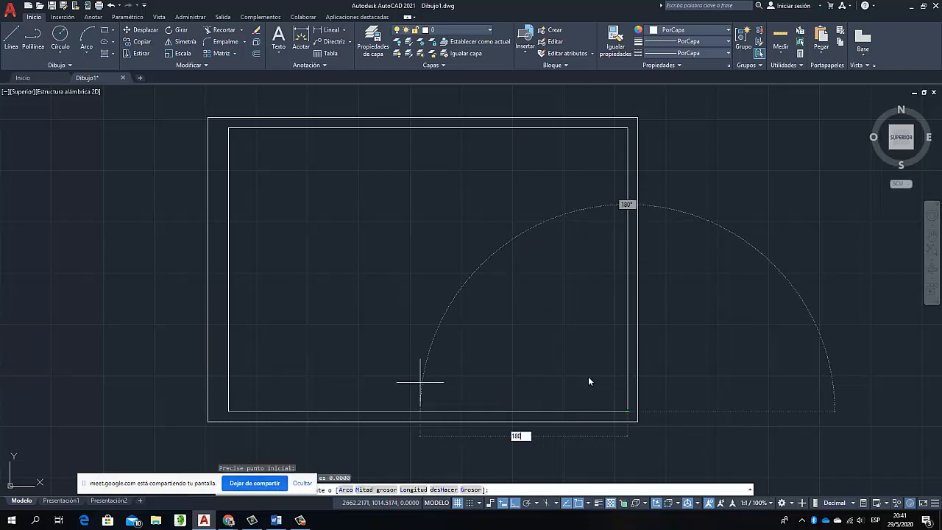
{"action": "key", "text": "Return"}
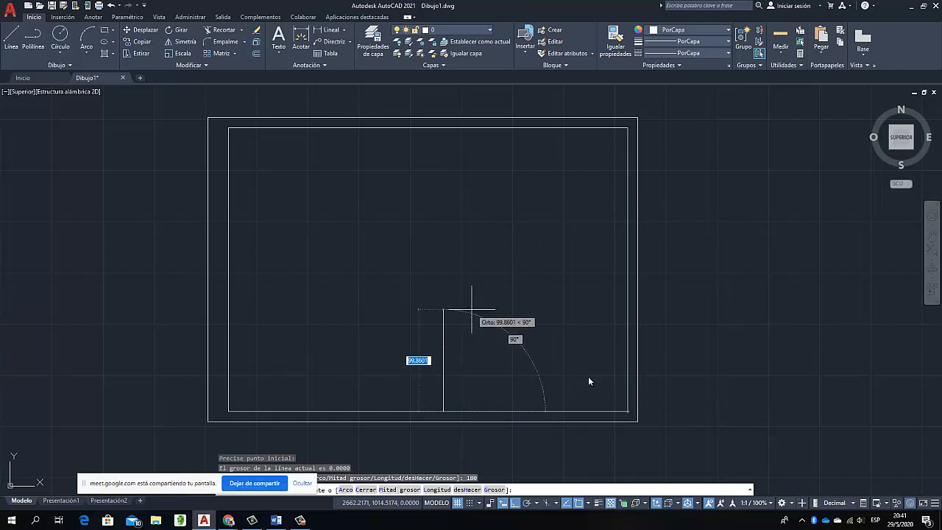
{"action": "type", "text": "54"}
{"action": "key", "text": "Return"}
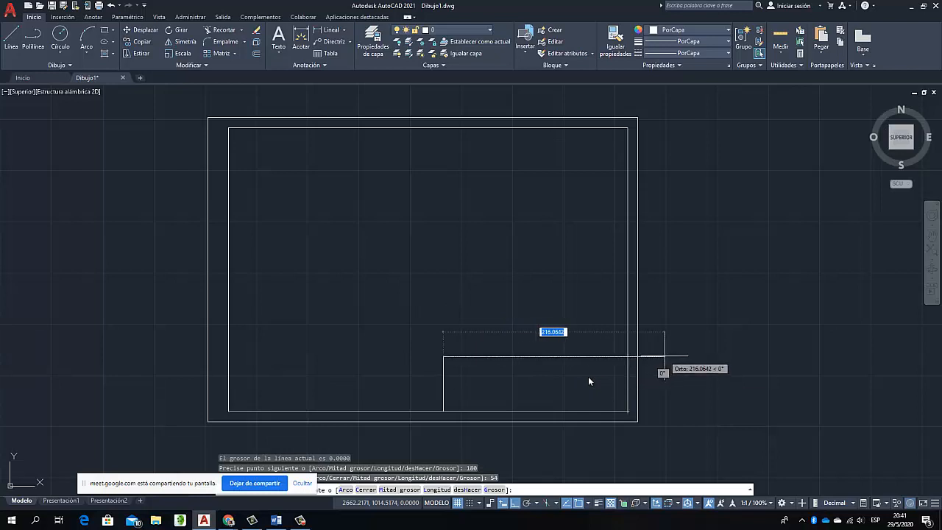
{"action": "type", "text": "180"}
{"action": "key", "text": "Return"}
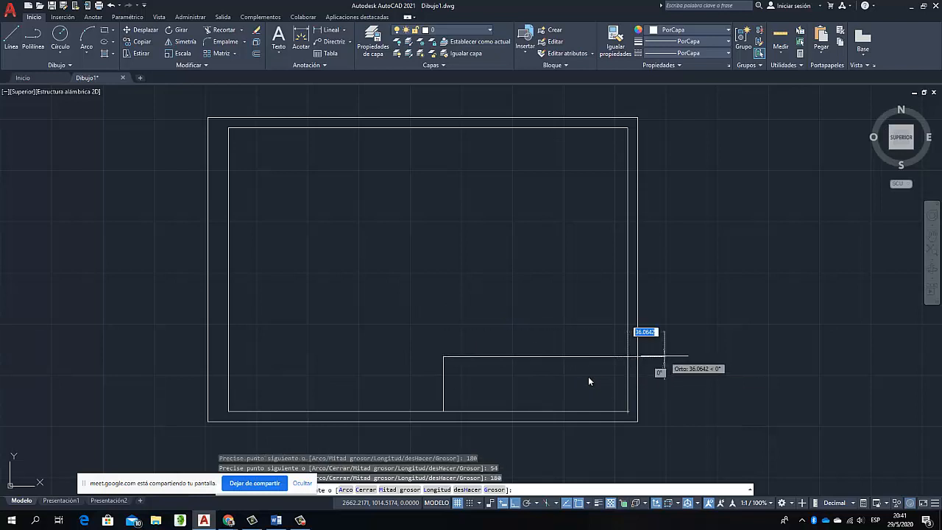
{"action": "right_click", "coordinate": [664, 356]}
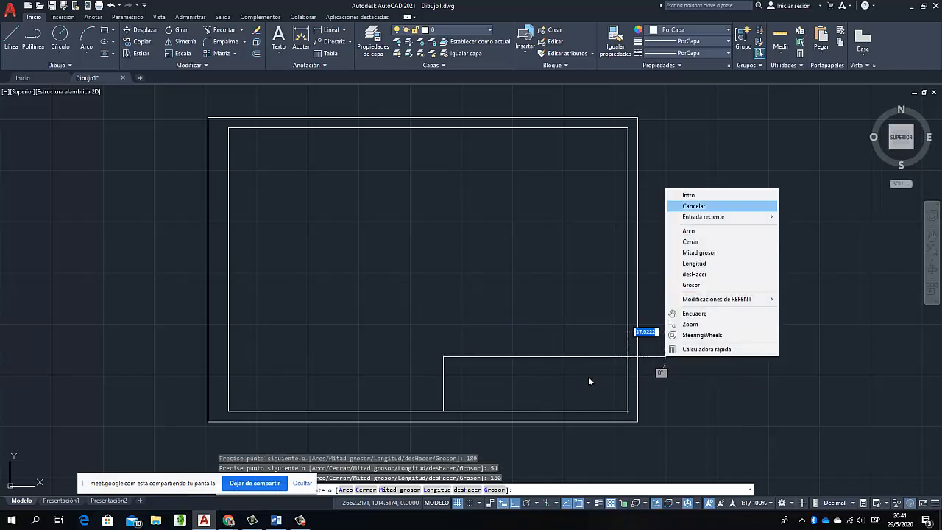
{"action": "left_click", "coordinate": [688, 195]}
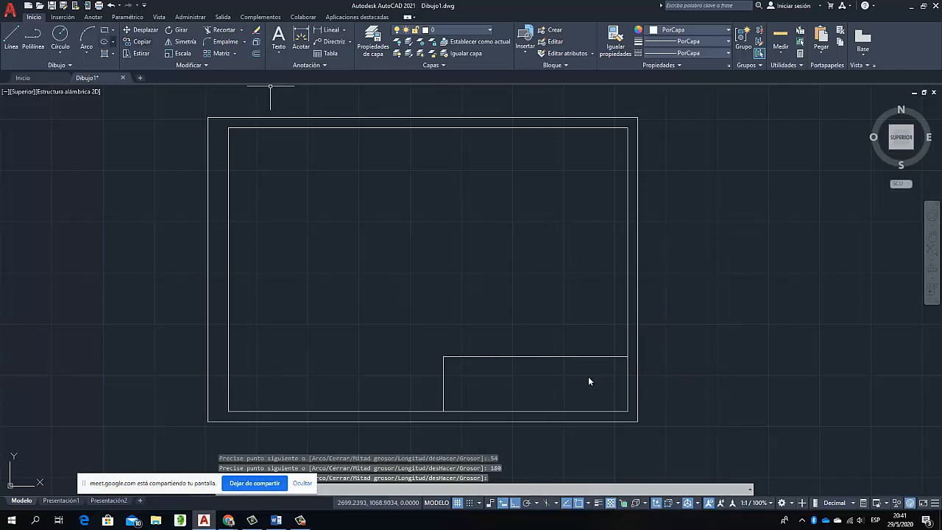
Draw a rectangle over the title block outline, from its upper-left corner to the inner margin's lower-right corner
{"action": "left_click", "coordinate": [105, 29]}
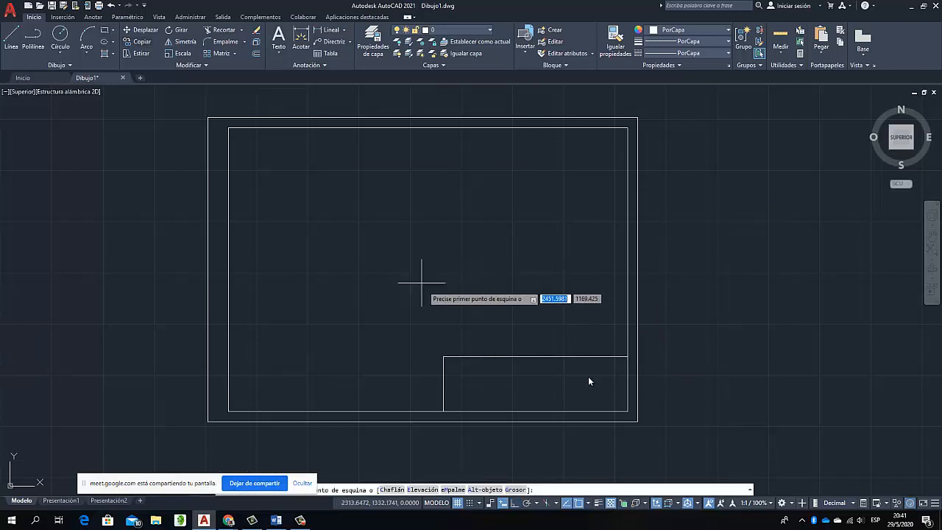
{"action": "left_click", "coordinate": [444, 357]}
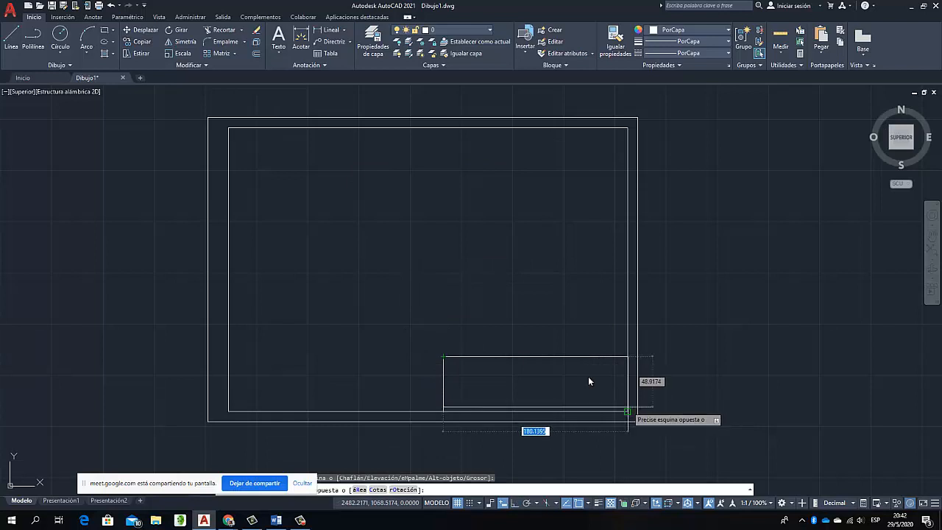
{"action": "left_click", "coordinate": [627, 411]}
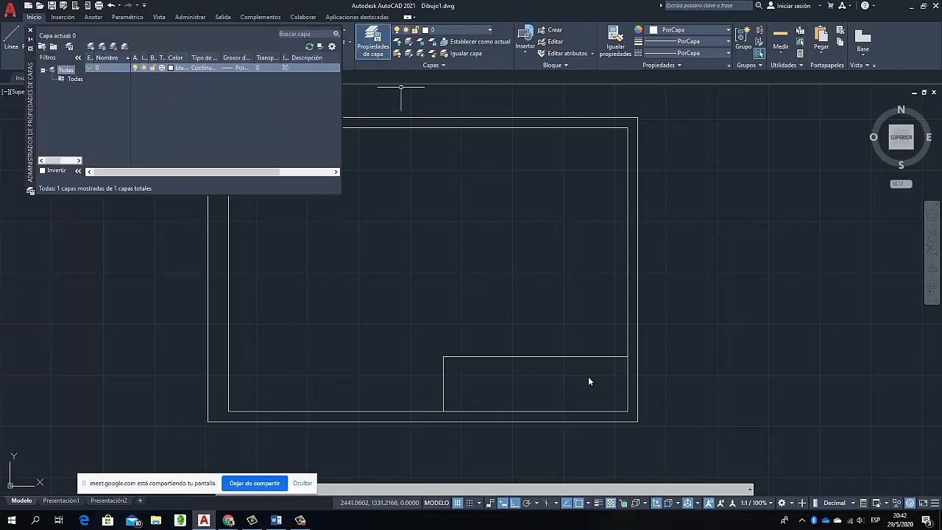
Create a new layer named Acotación and set its color to azul
{"action": "left_click", "coordinate": [91, 47]}
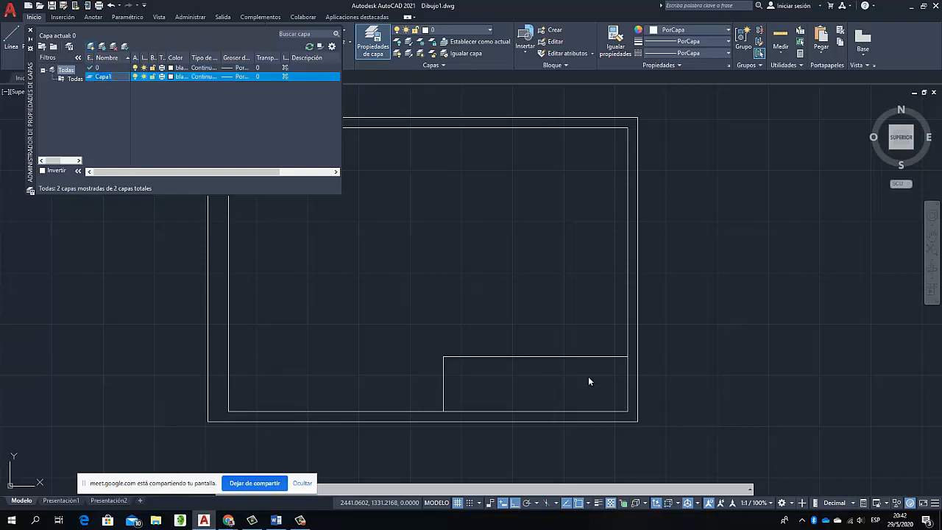
{"action": "key", "text": "BackSpace"}
{"action": "key", "text": "Return"}
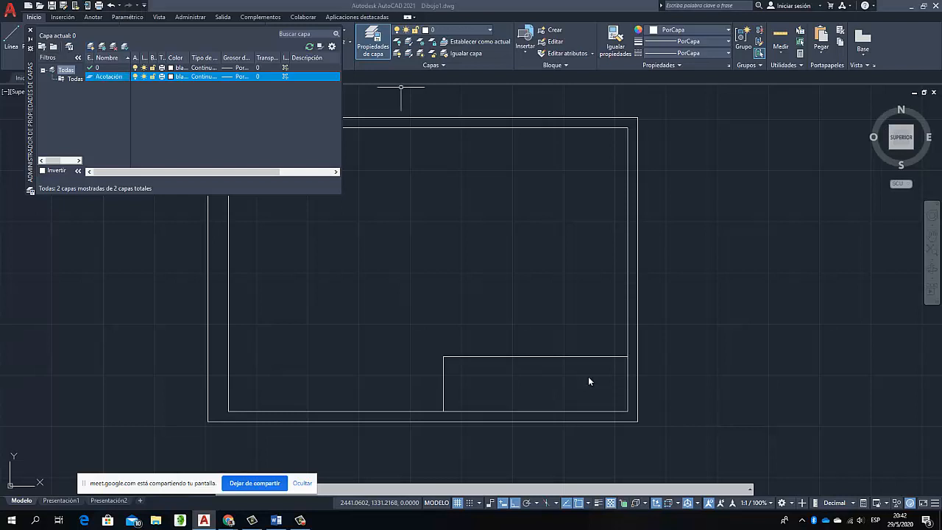
{"action": "left_click", "coordinate": [171, 76]}
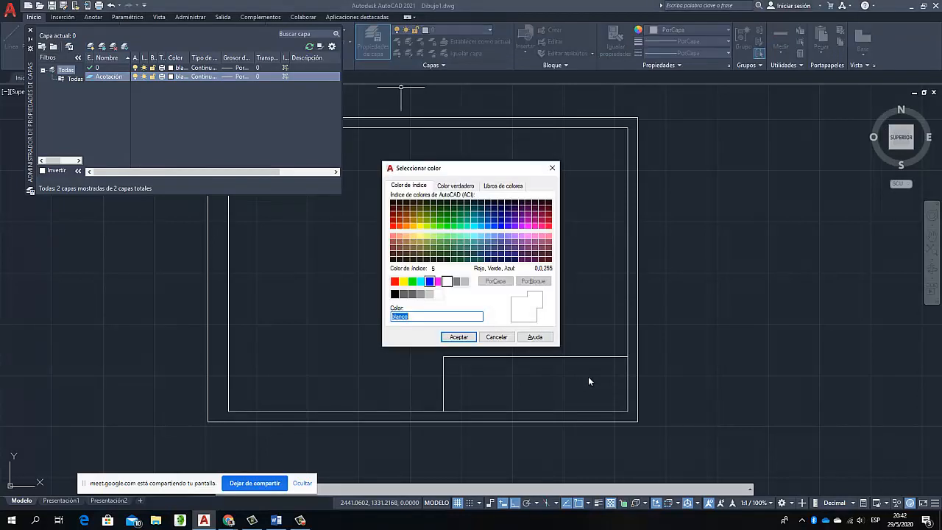
{"action": "type", "text": "azul"}
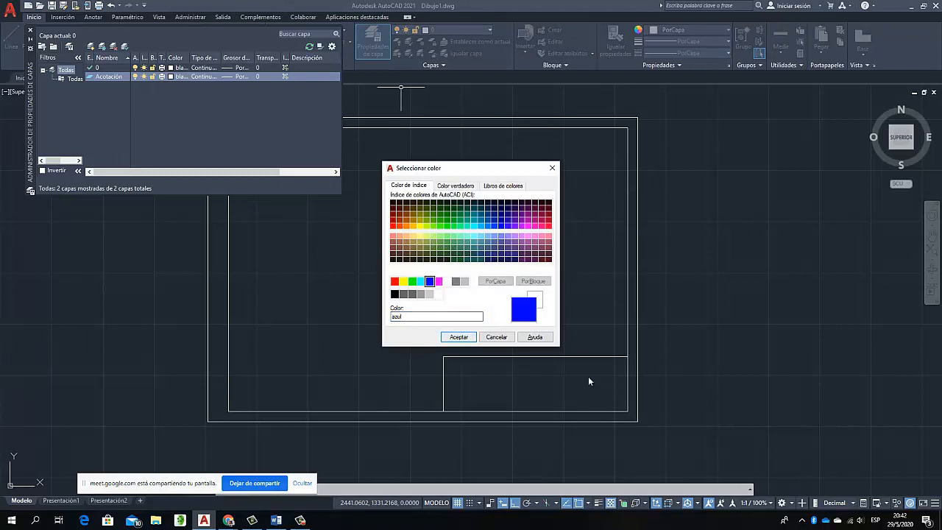
{"action": "key", "text": "Return"}
{"action": "mouse_move", "coordinate": [228, 520]}
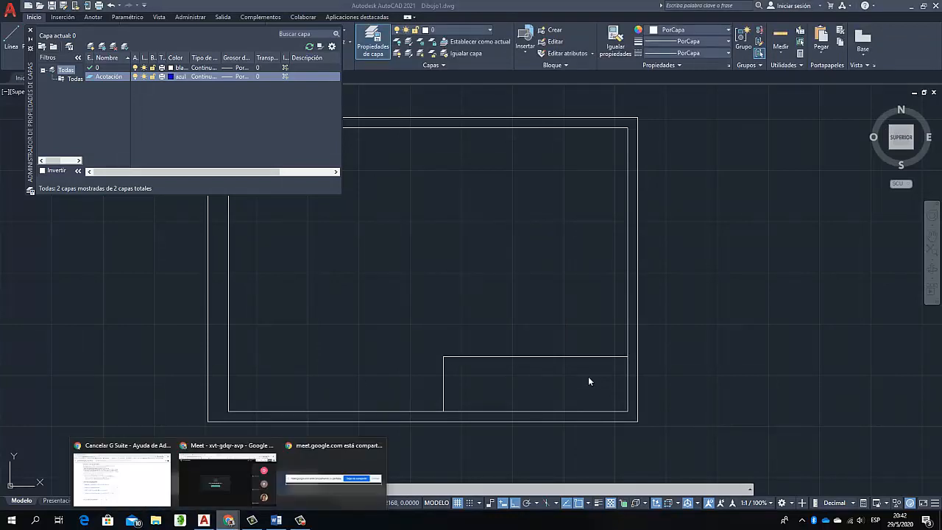
{"action": "mouse_move", "coordinate": [227, 479]}
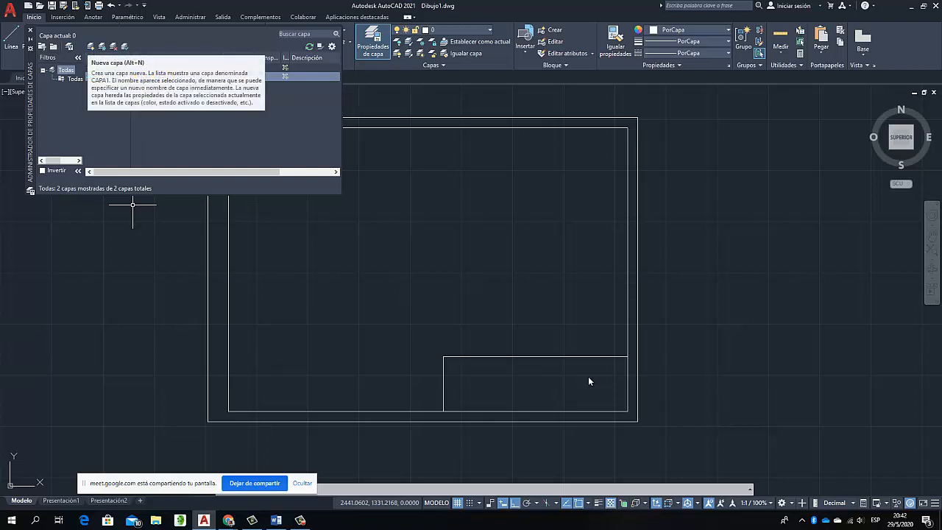
Create a new layer named Defpoints and set its color to magenta
{"action": "left_click", "coordinate": [90, 46]}
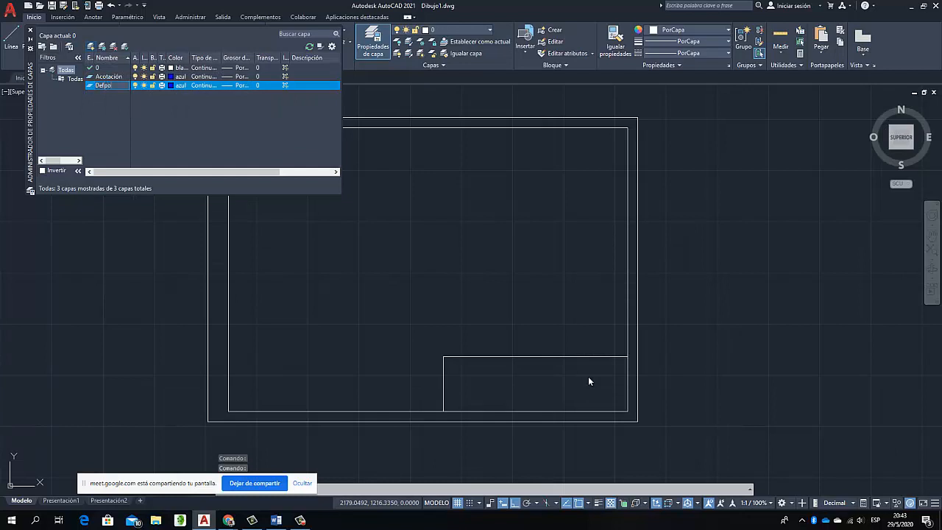
{"action": "type", "text": "Defpoints"}
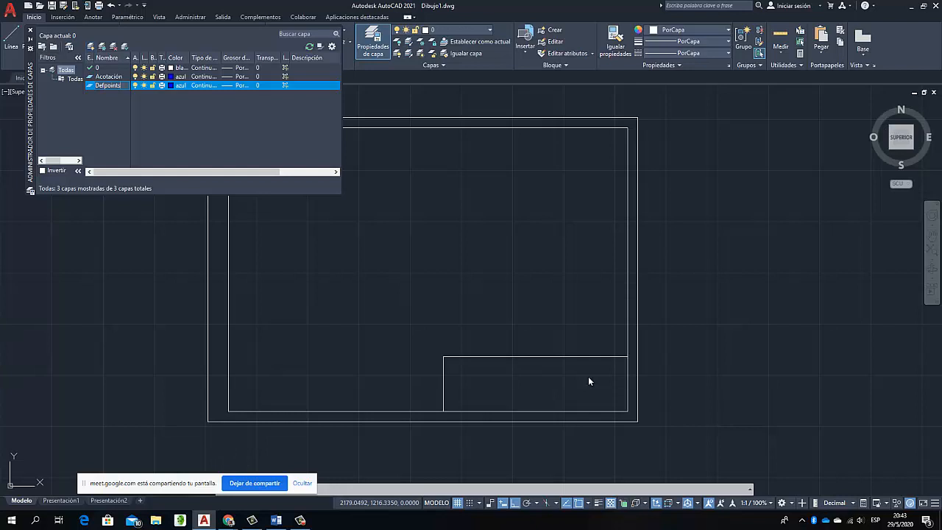
{"action": "key", "text": "Return"}
{"action": "left_click", "coordinate": [170, 86]}
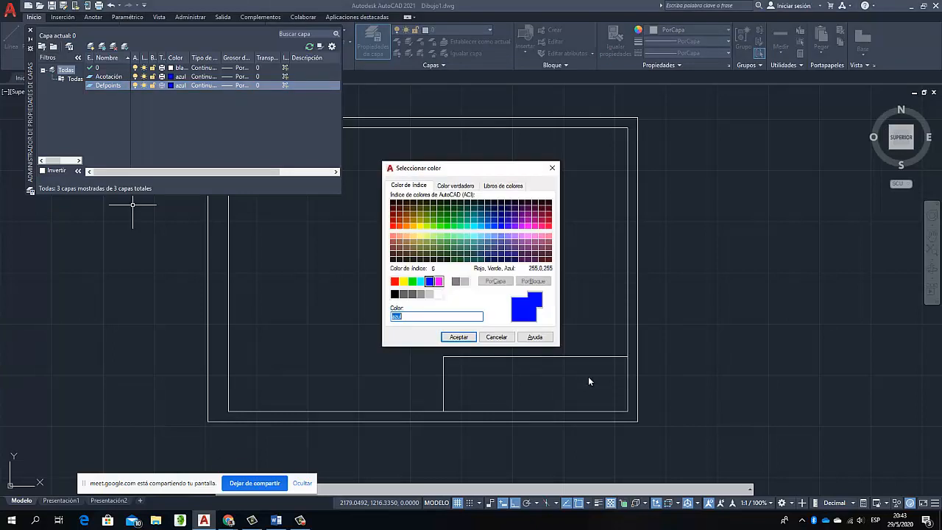
{"action": "left_click", "coordinate": [439, 281]}
{"action": "left_click", "coordinate": [458, 337]}
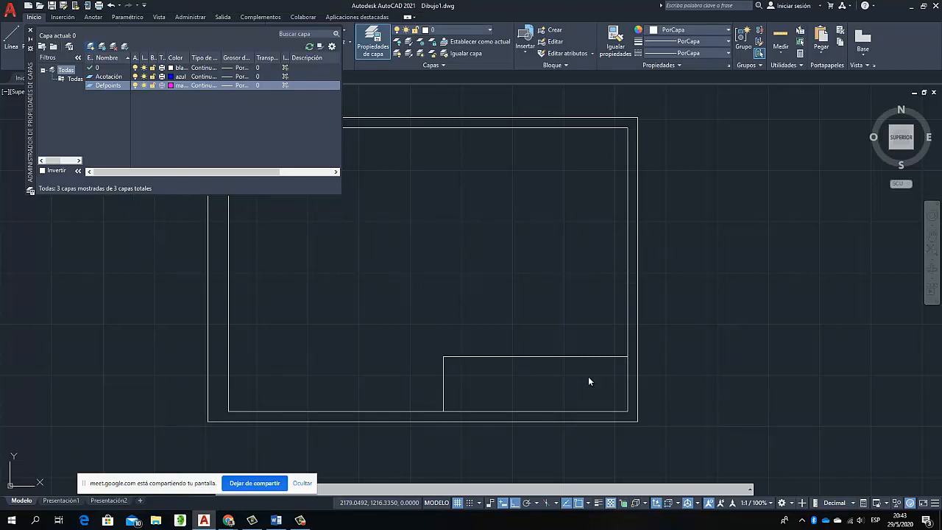
Create a new layer named Noimprimir with color index 110 and close the layer properties manager
{"action": "left_click", "coordinate": [91, 47]}
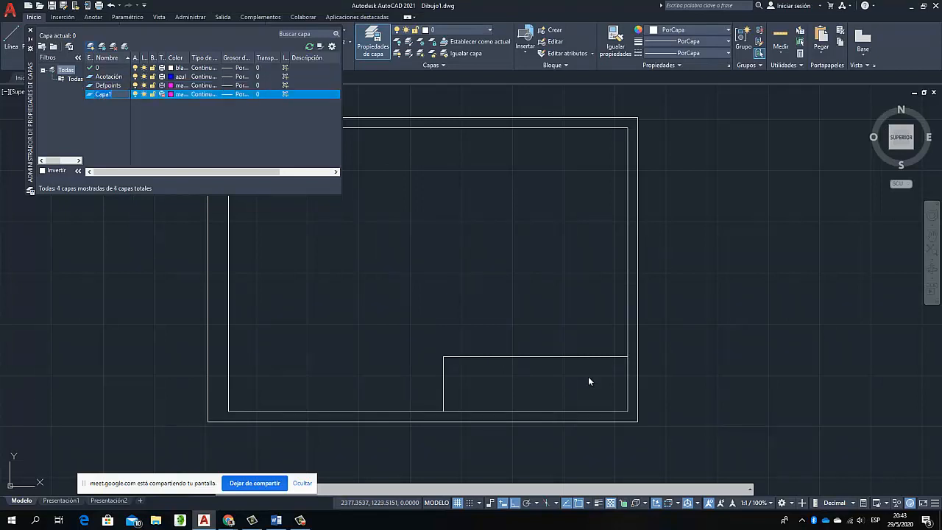
{"action": "type", "text": "Noimprimir"}
{"action": "left_click", "coordinate": [110, 94]}
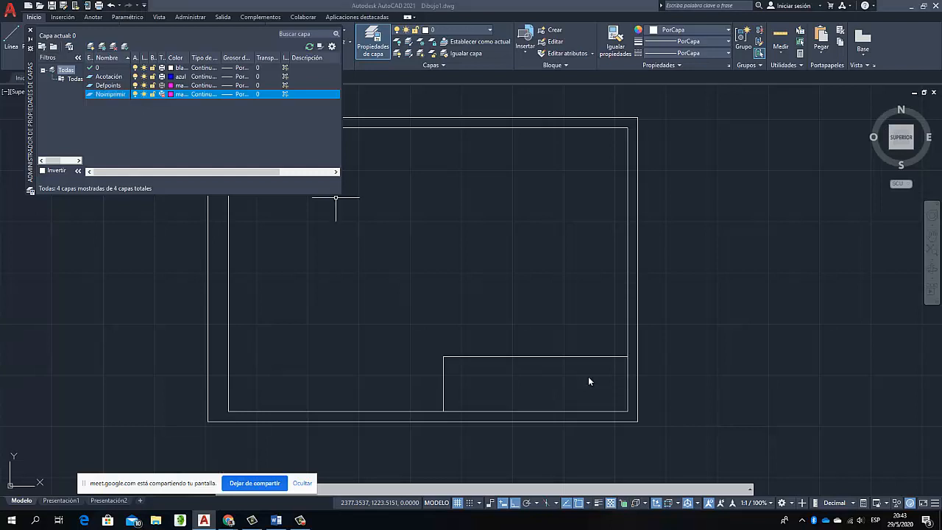
{"action": "left_click", "coordinate": [171, 94]}
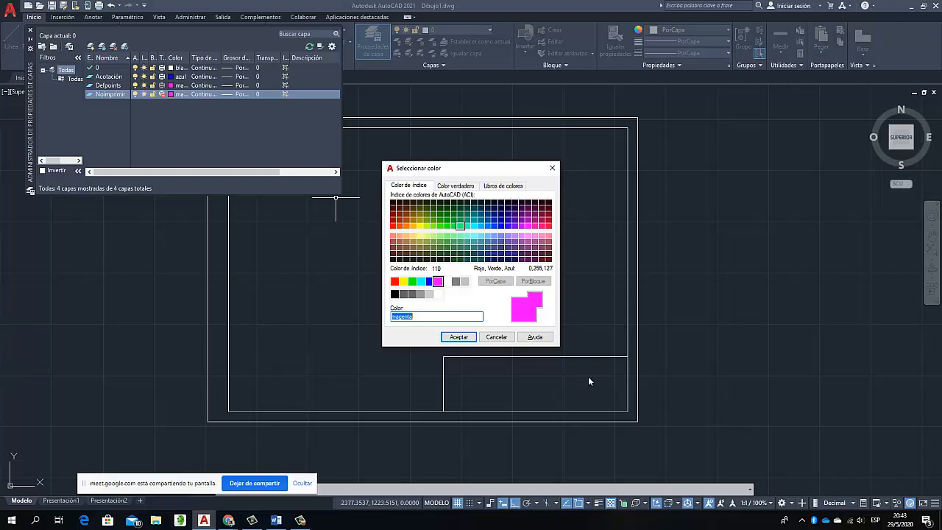
{"action": "left_click", "coordinate": [459, 225]}
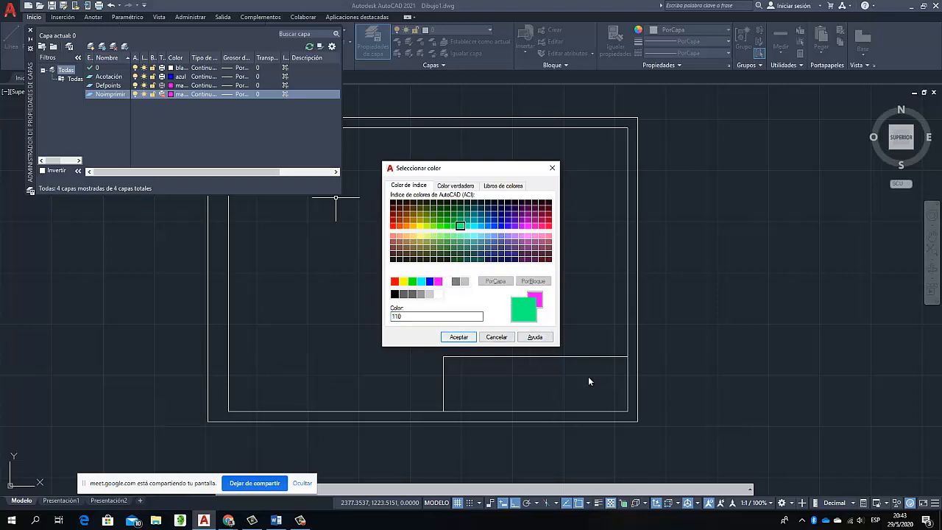
{"action": "left_click", "coordinate": [458, 336]}
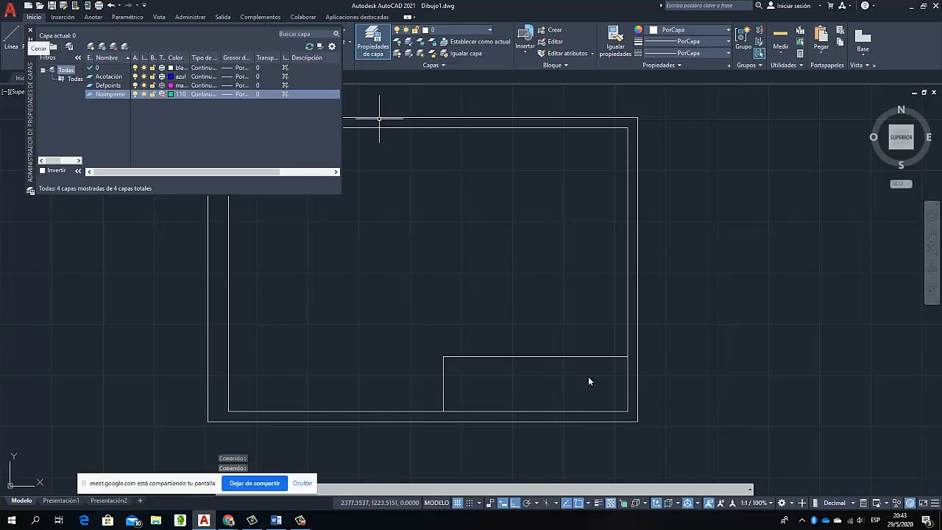
{"action": "left_click", "coordinate": [30, 31]}
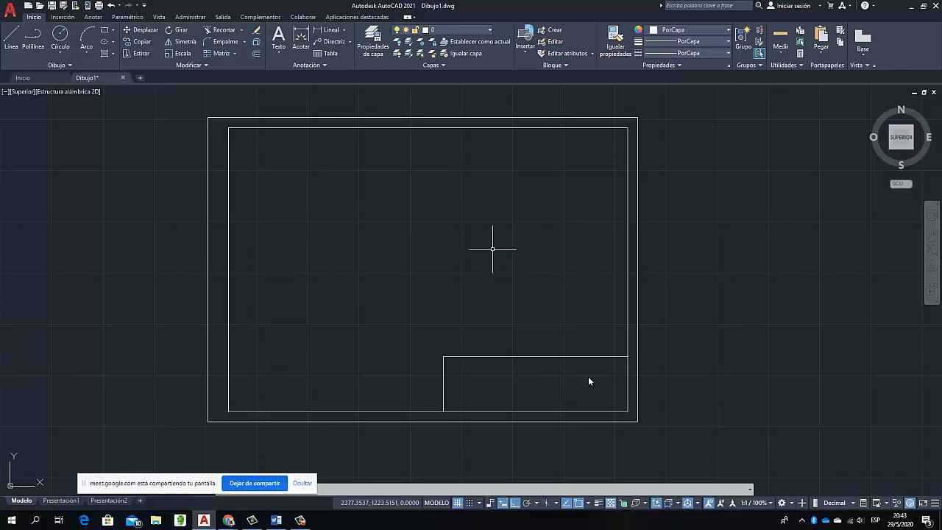
Assign the outer sheet frame rectangle to the Noimprimir layer
{"action": "left_click", "coordinate": [420, 118]}
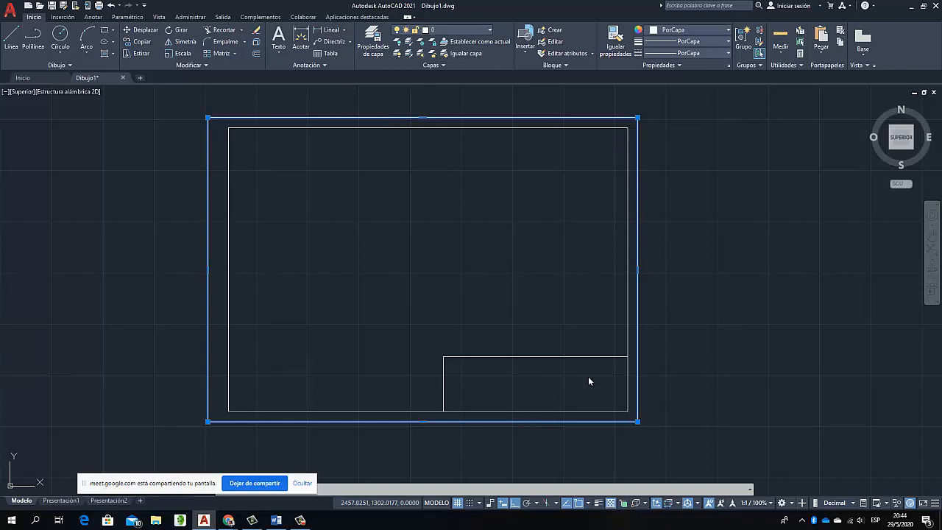
{"action": "left_click", "coordinate": [463, 30]}
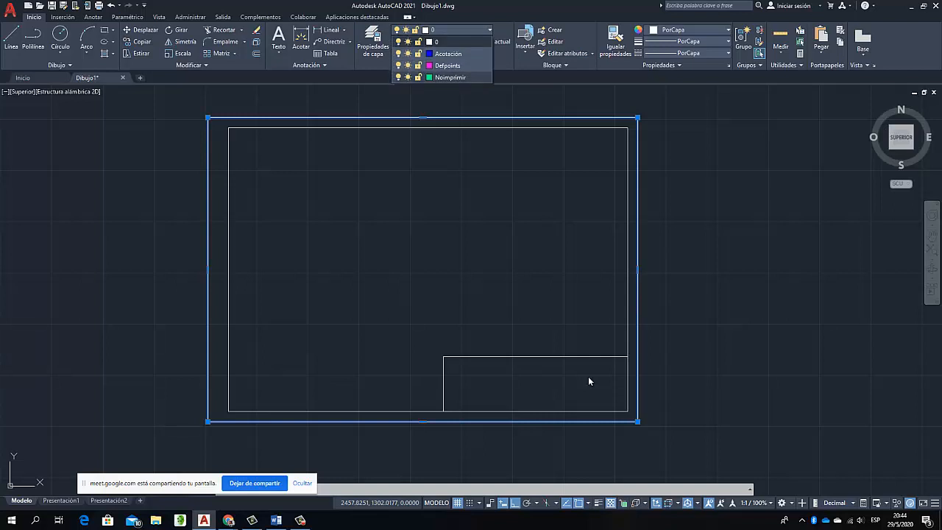
{"action": "key", "text": "Escape"}
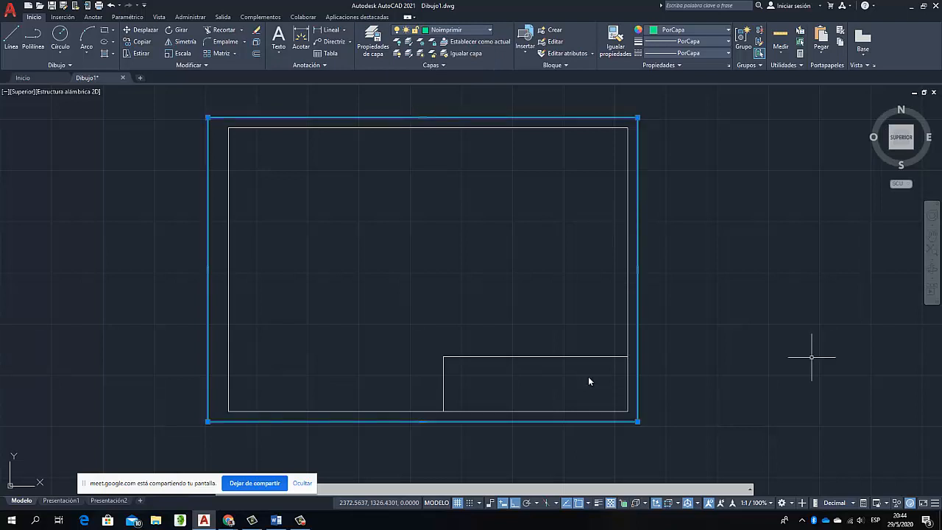
Examine the inner frame and the title block rectangle up close, checking which layer each one is on
{"action": "key", "text": "Escape"}
{"action": "key", "text": "Escape"}
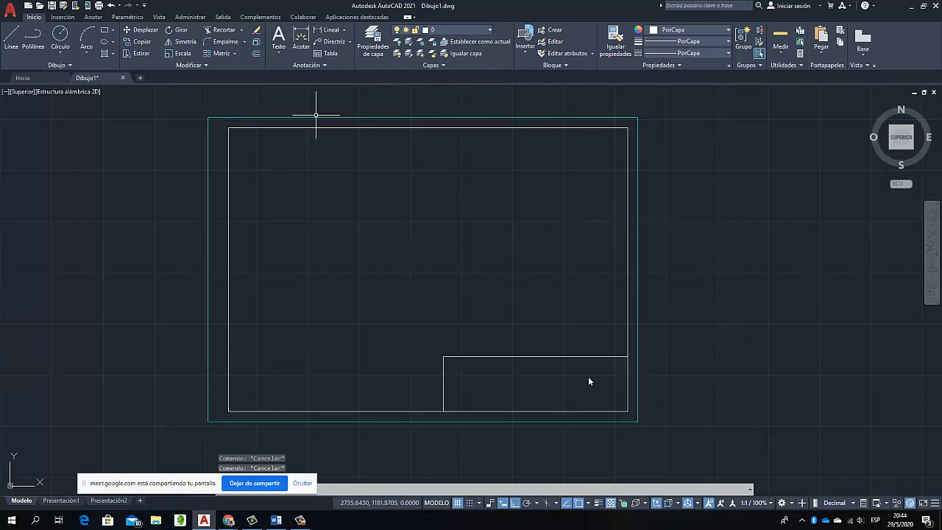
{"action": "left_click", "coordinate": [382, 128]}
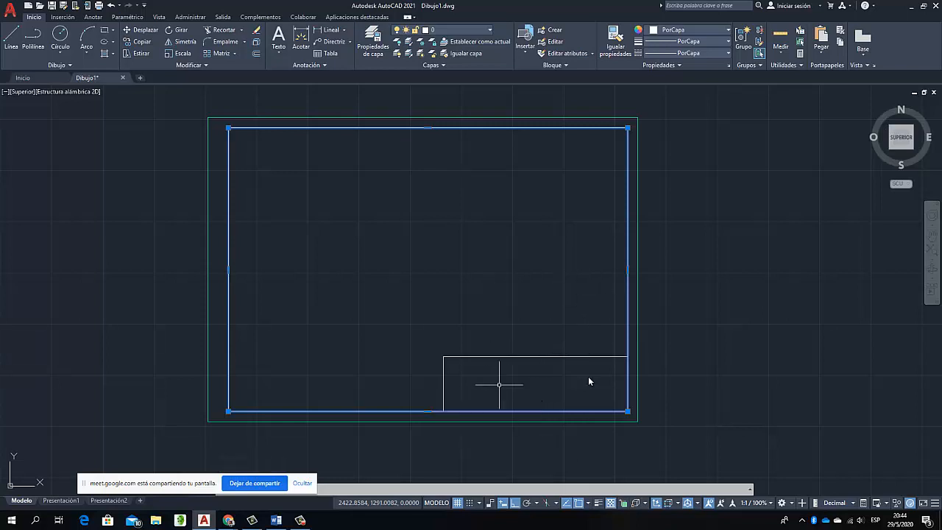
{"action": "scroll", "coordinate": [524, 384], "scroll_direction": "up", "scroll_amount": 3}
{"action": "scroll", "coordinate": [524, 384], "scroll_direction": "up", "scroll_amount": 1}
{"action": "scroll", "coordinate": [629, 361], "scroll_direction": "down", "scroll_amount": 2}
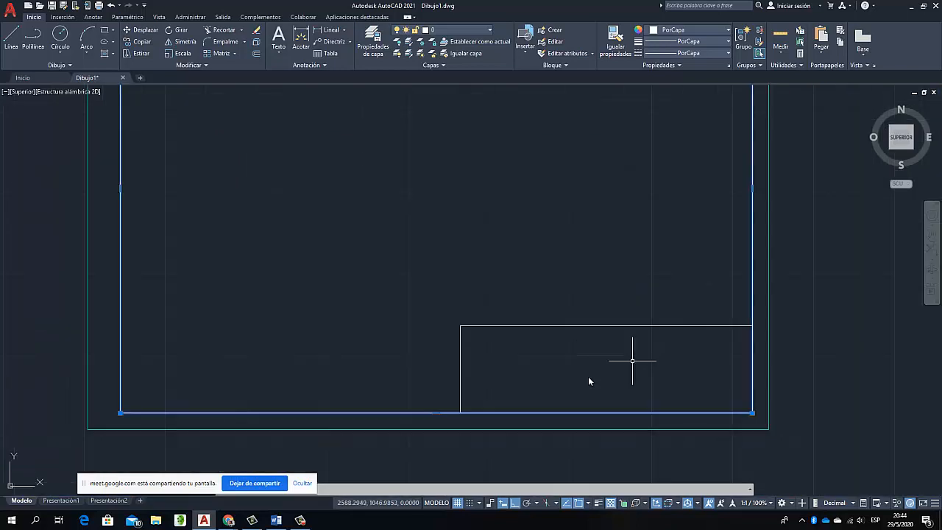
{"action": "scroll", "coordinate": [685, 401], "scroll_direction": "up", "scroll_amount": 1}
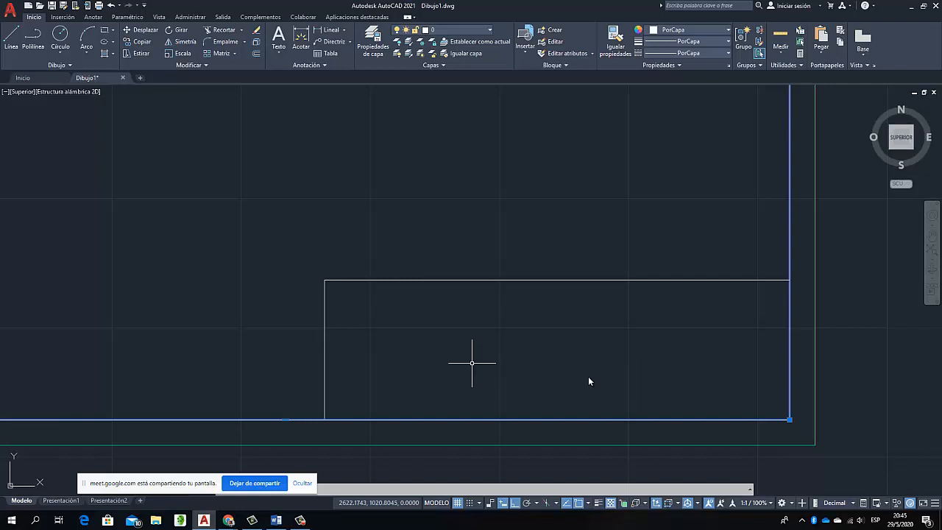
{"action": "left_click", "coordinate": [446, 279]}
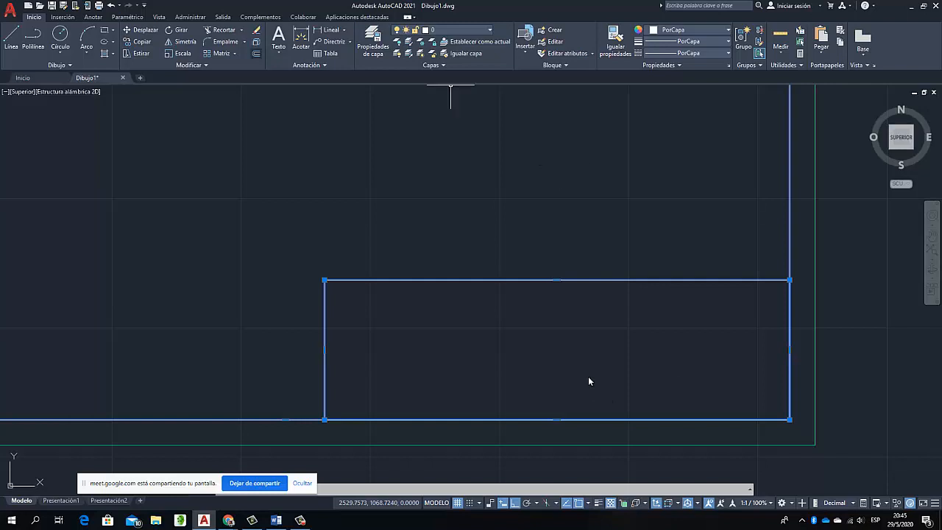
{"action": "key", "text": "Escape"}
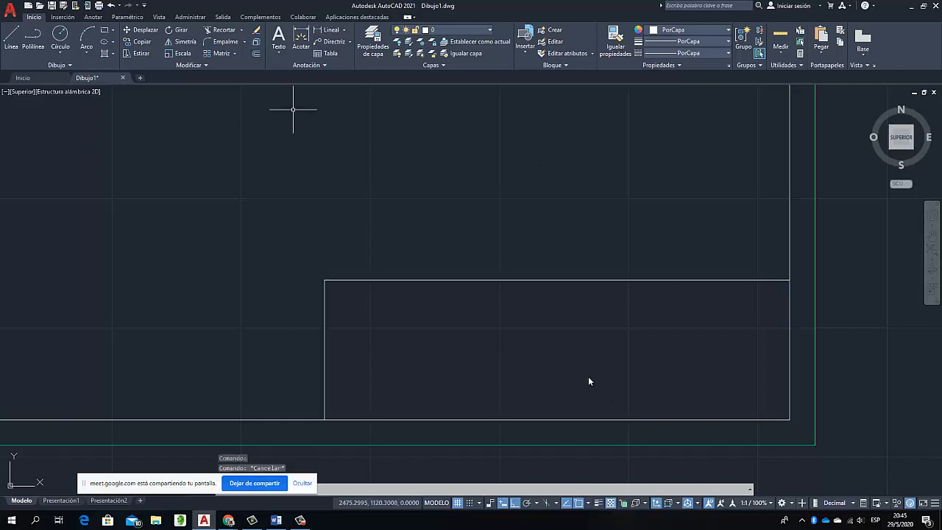
Create a new layer named lineas nuevas
{"action": "left_click", "coordinate": [456, 29]}
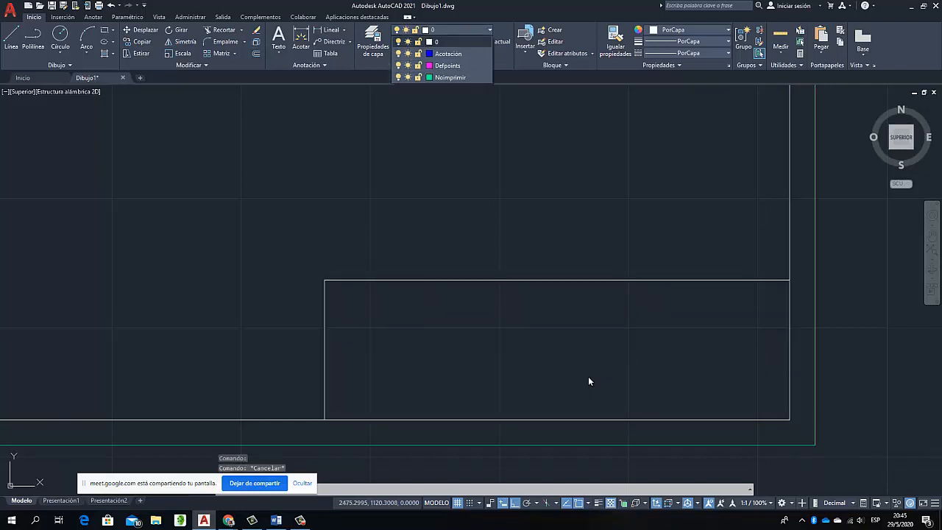
{"action": "left_click", "coordinate": [374, 41]}
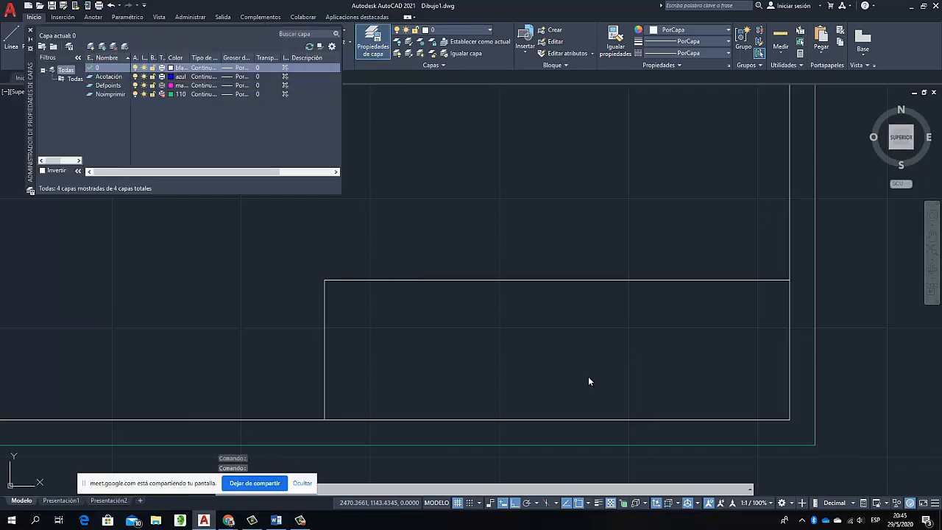
{"action": "left_click", "coordinate": [91, 46]}
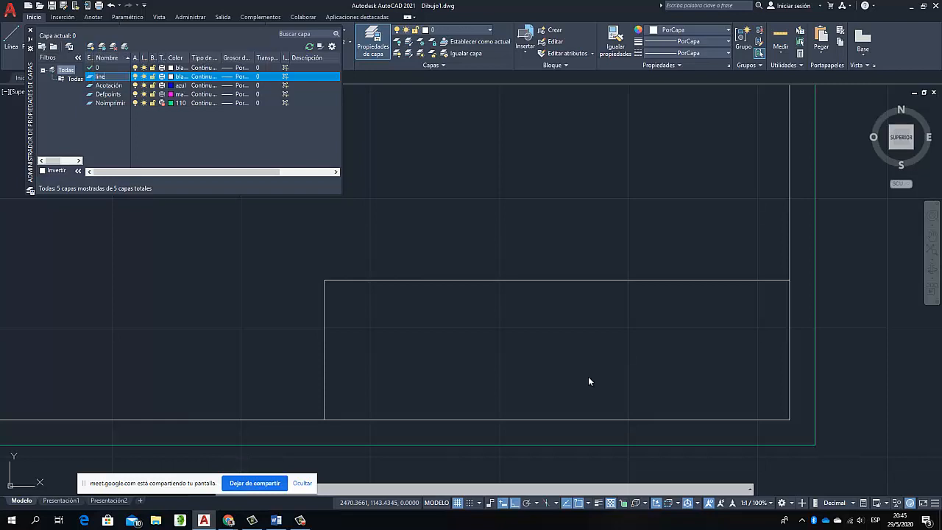
{"action": "type", "text": "asnuevas"}
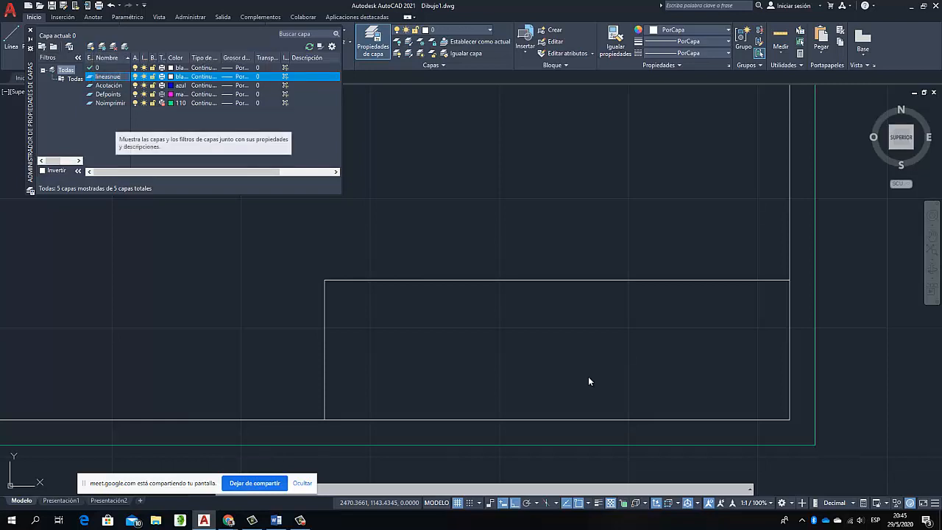
{"action": "key", "text": "Left"}
{"action": "key", "text": "Left"}
{"action": "key", "text": "Left"}
{"action": "key", "text": "Left"}
{"action": "key", "text": "Left"}
{"action": "key", "text": "Left"}
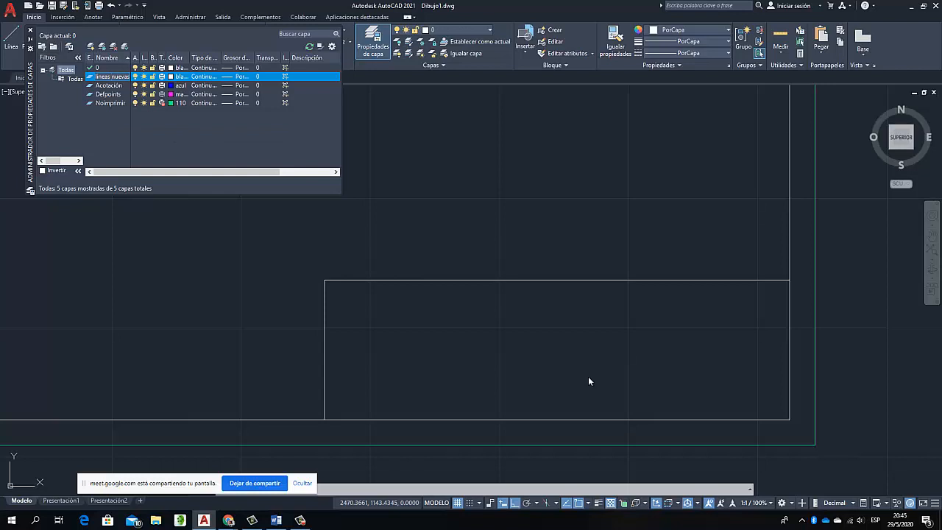
Set the lineas nuevas layer's color to yellow and its lineweight to 0.05 mm
{"action": "left_click", "coordinate": [171, 77]}
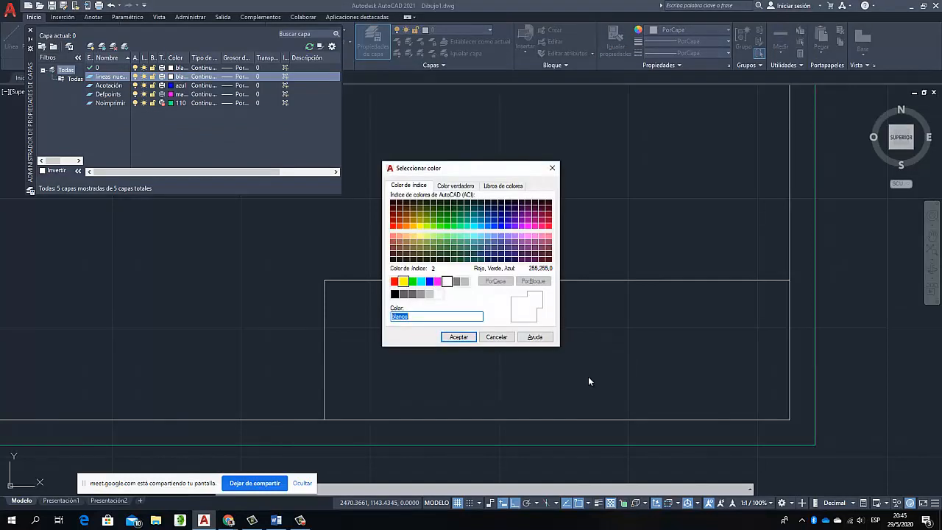
{"action": "left_click", "coordinate": [404, 281]}
{"action": "left_click", "coordinate": [459, 336]}
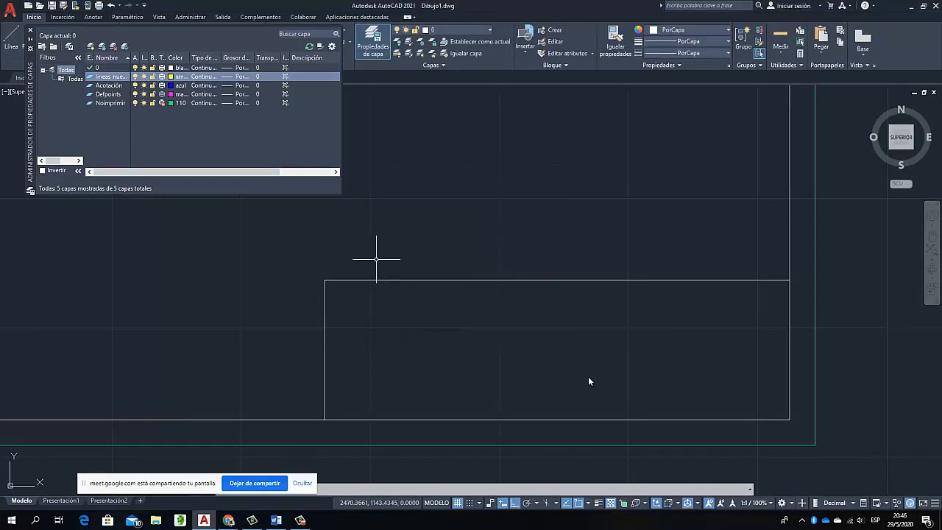
{"action": "left_click", "coordinate": [236, 77]}
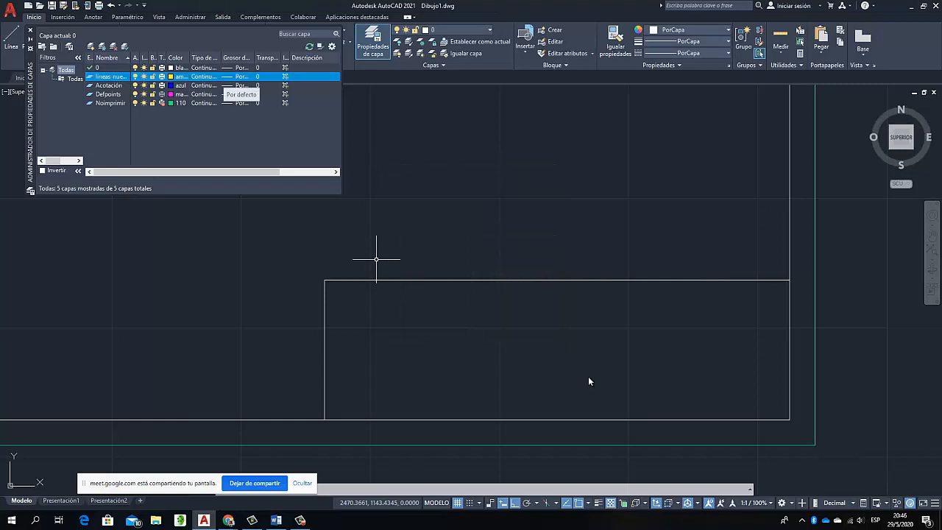
{"action": "key", "text": "Down"}
{"action": "key", "text": "Down"}
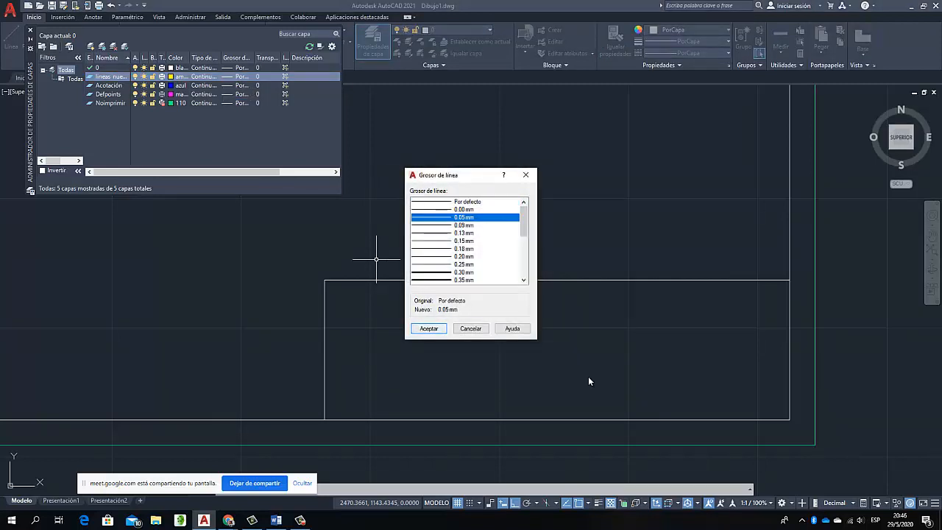
{"action": "key", "text": "Return"}
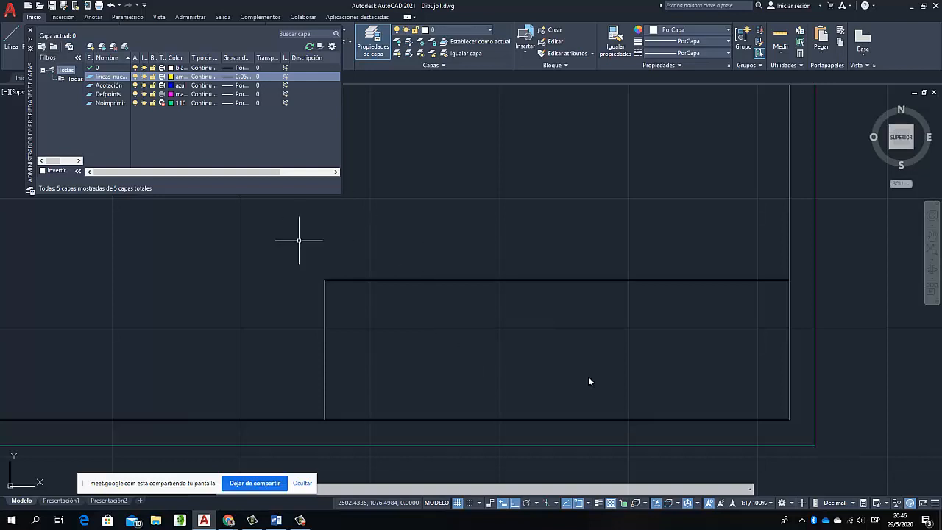
Make lineas nuevas the current layer and close the layer properties manager
{"action": "left_click", "coordinate": [418, 161]}
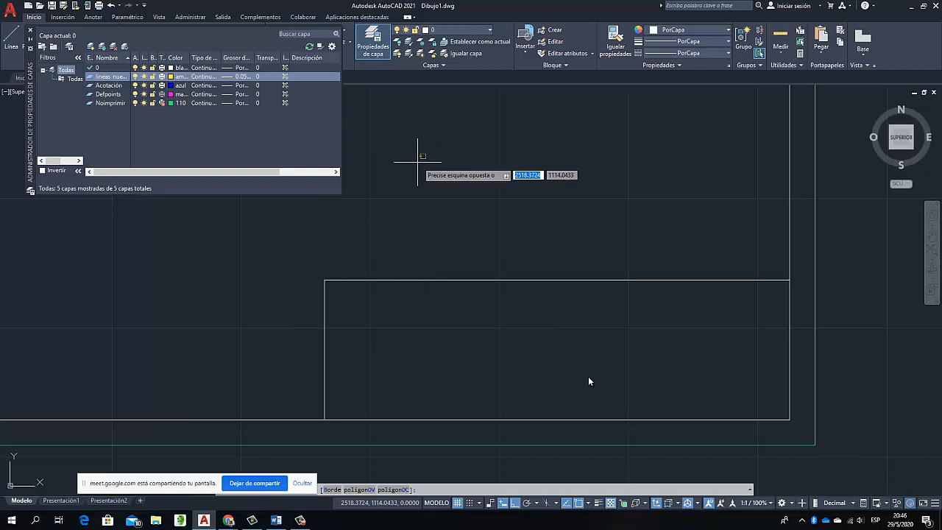
{"action": "key", "text": "Escape"}
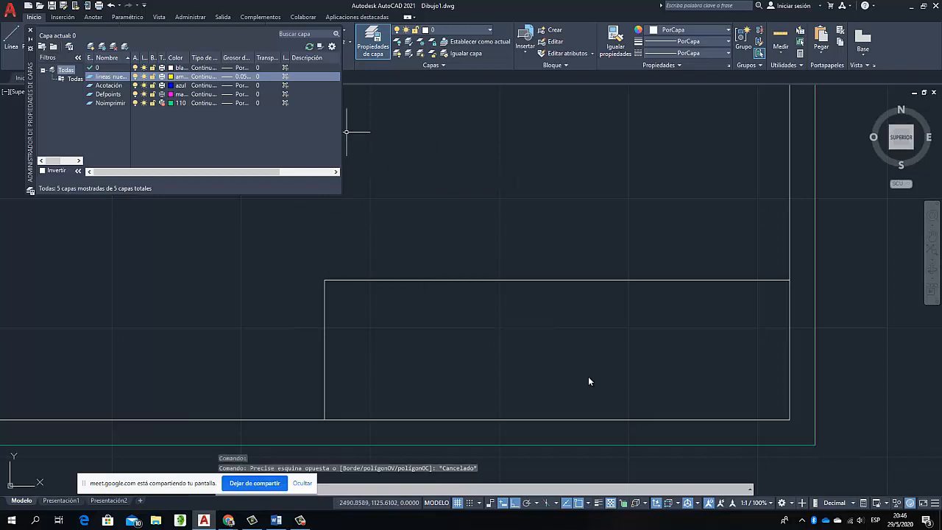
{"action": "double_click", "coordinate": [109, 77]}
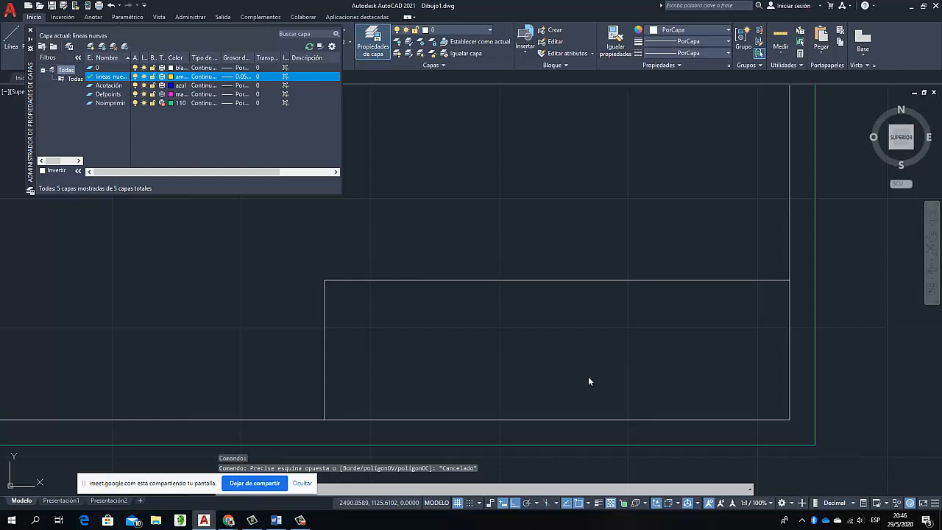
{"action": "left_click", "coordinate": [30, 40]}
Draw a polyline from the title block's upper-left corner, 20 to the right along the top edge, then straight down to the bottom edge
{"action": "left_click", "coordinate": [33, 38]}
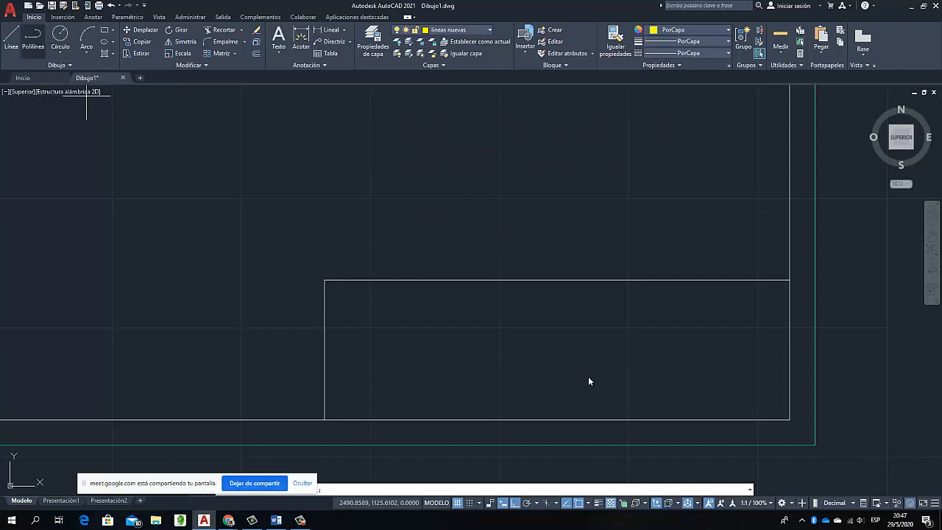
{"action": "left_click", "coordinate": [33, 39]}
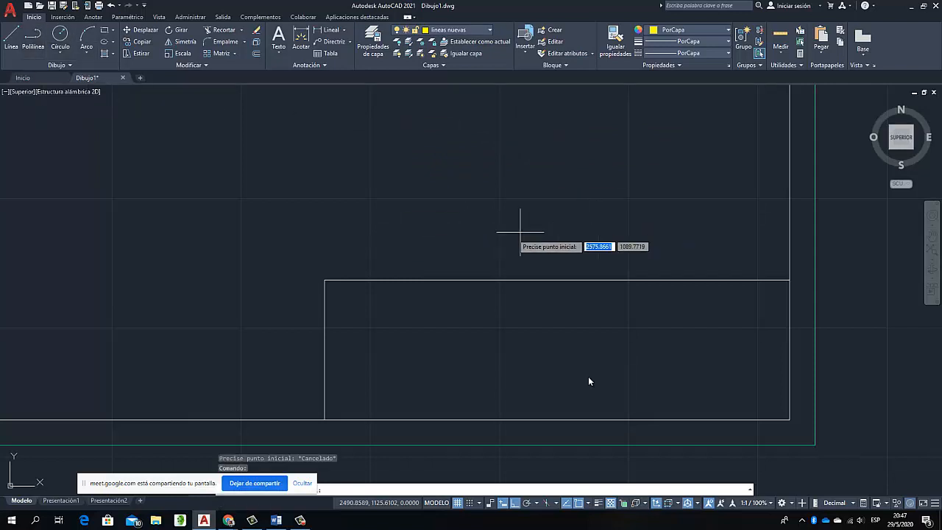
{"action": "key", "text": "Return"}
{"action": "left_click", "coordinate": [325, 279]}
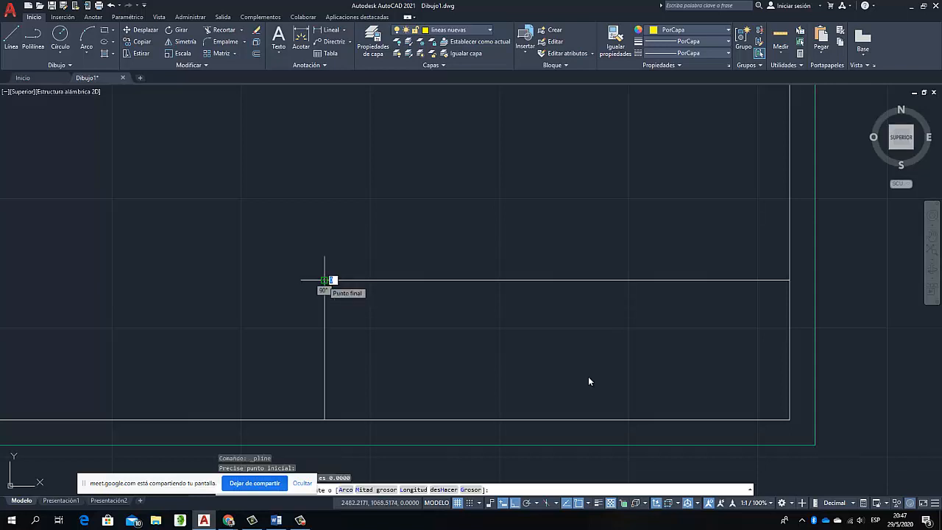
{"action": "type", "text": "0"}
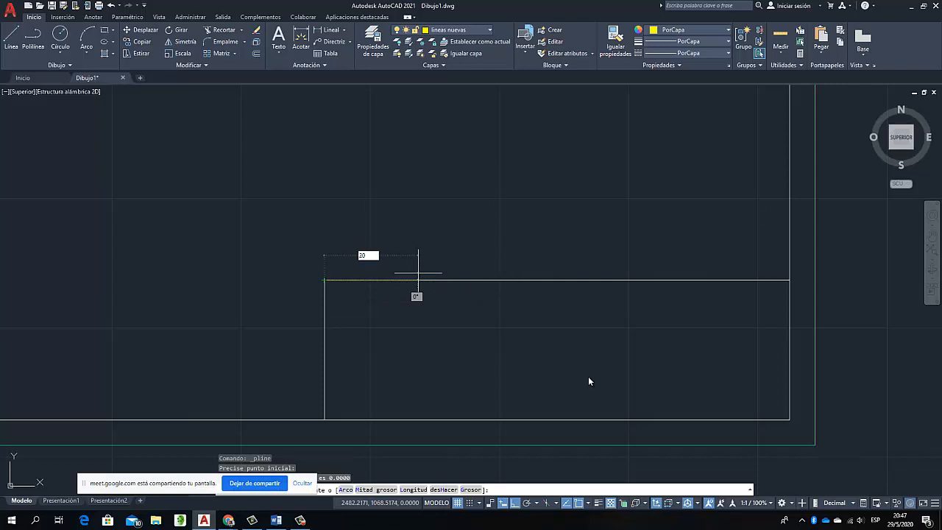
{"action": "key", "text": "Return"}
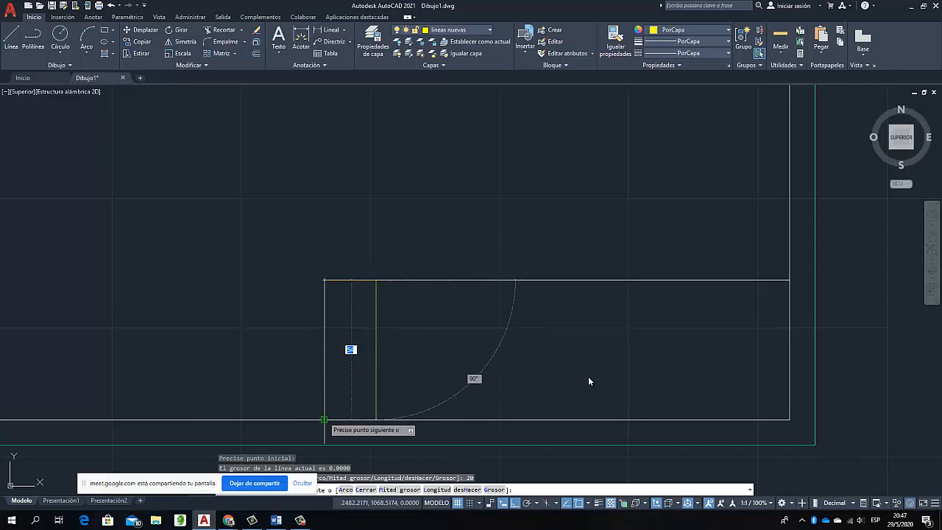
{"action": "left_click", "coordinate": [376, 420]}
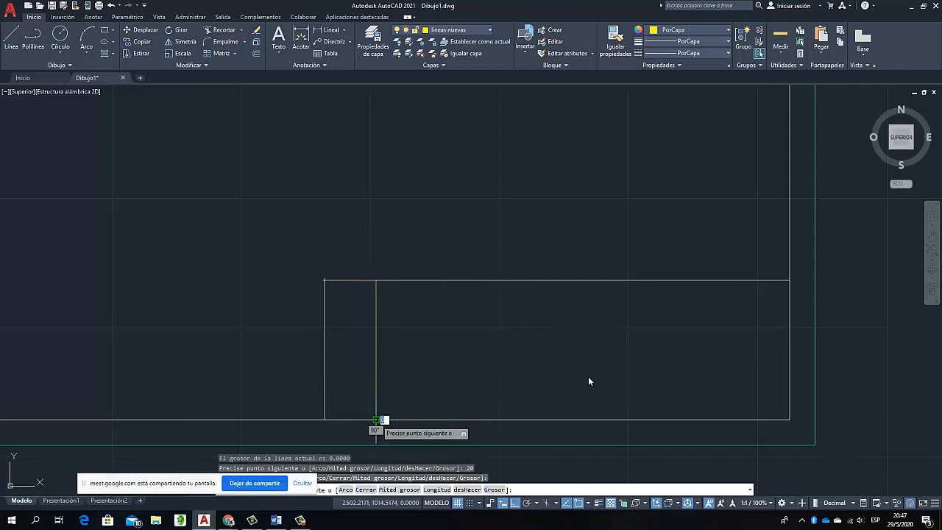
{"action": "key", "text": "Escape"}
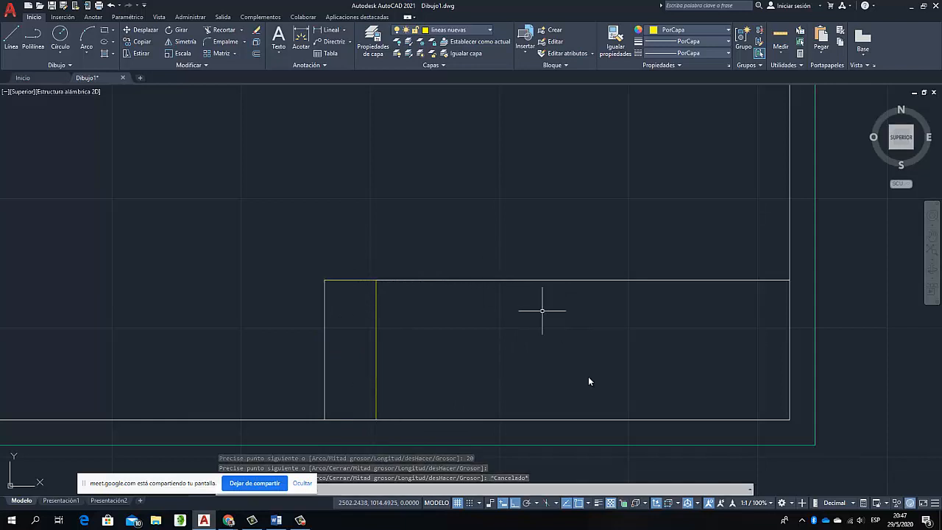
Explode the yellow polyline and erase its horizontal segment on the title block's top edge
{"action": "left_click", "coordinate": [360, 280]}
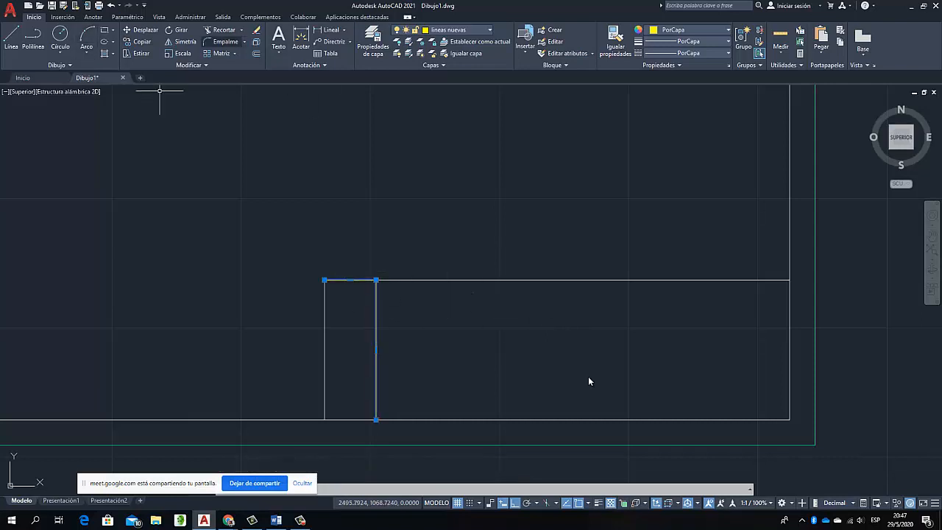
{"action": "left_click", "coordinate": [256, 42]}
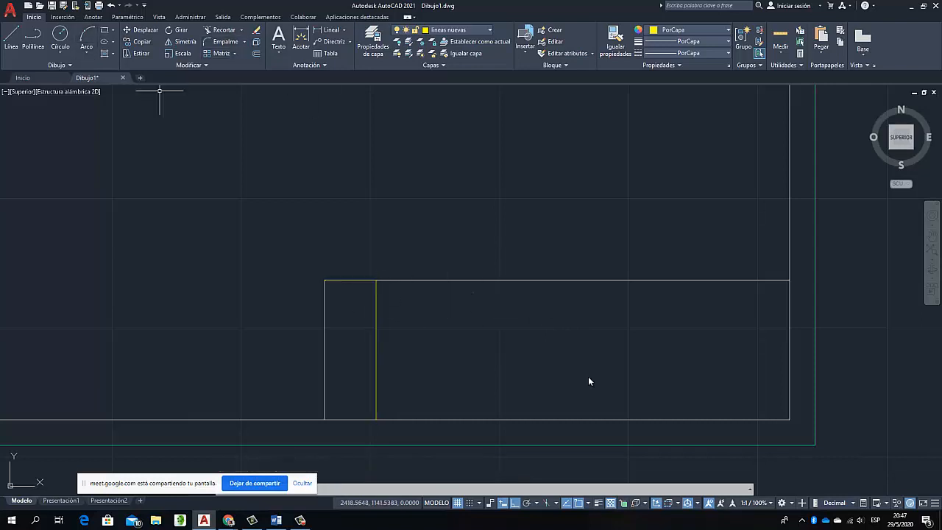
{"action": "left_click", "coordinate": [350, 279]}
{"action": "key", "text": "Escape"}
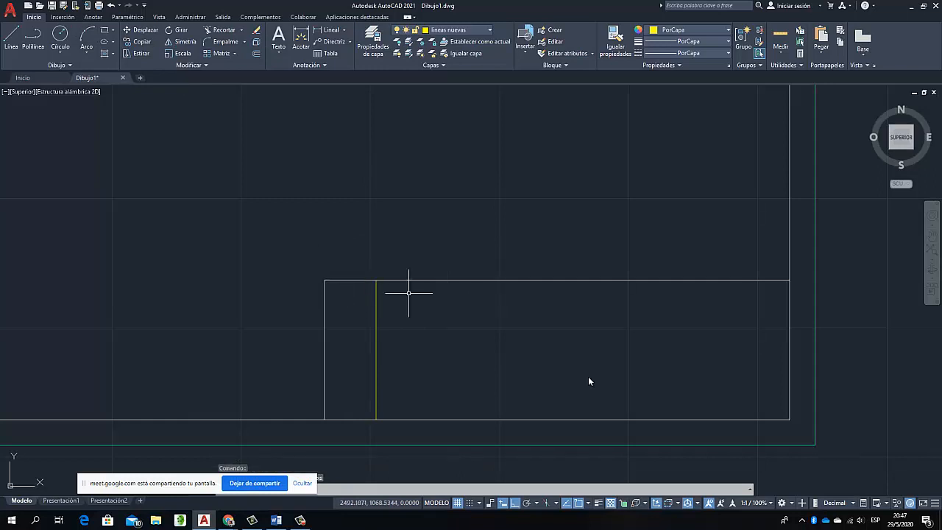
Offset the yellow vertical line 25 to the right, and offset the resulting copy another 25 to the right
{"action": "left_click", "coordinate": [375, 325]}
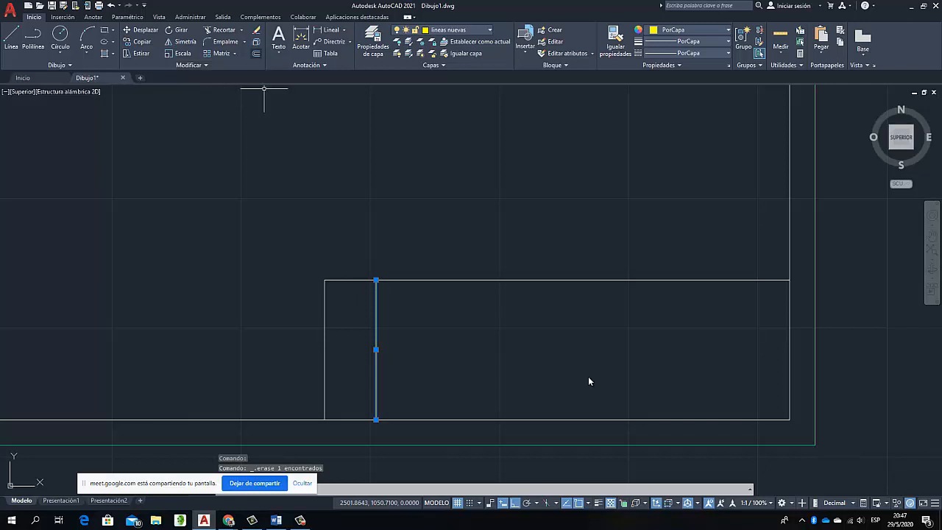
{"action": "left_click", "coordinate": [256, 53]}
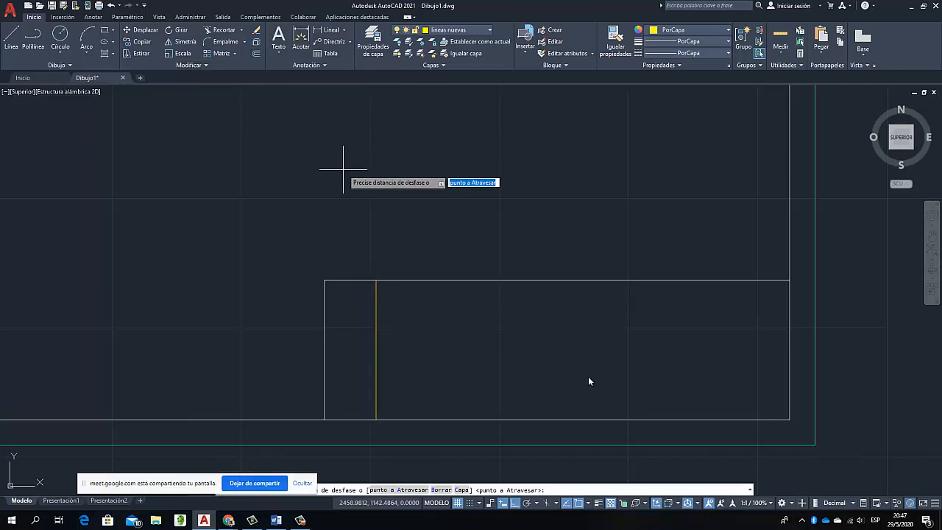
{"action": "type", "text": "25"}
{"action": "key", "text": "Return"}
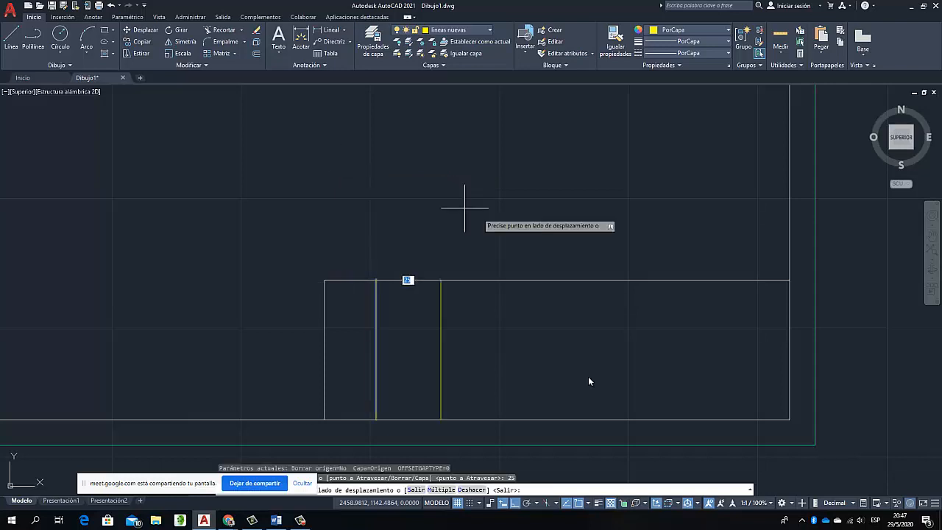
{"action": "left_click", "coordinate": [499, 359]}
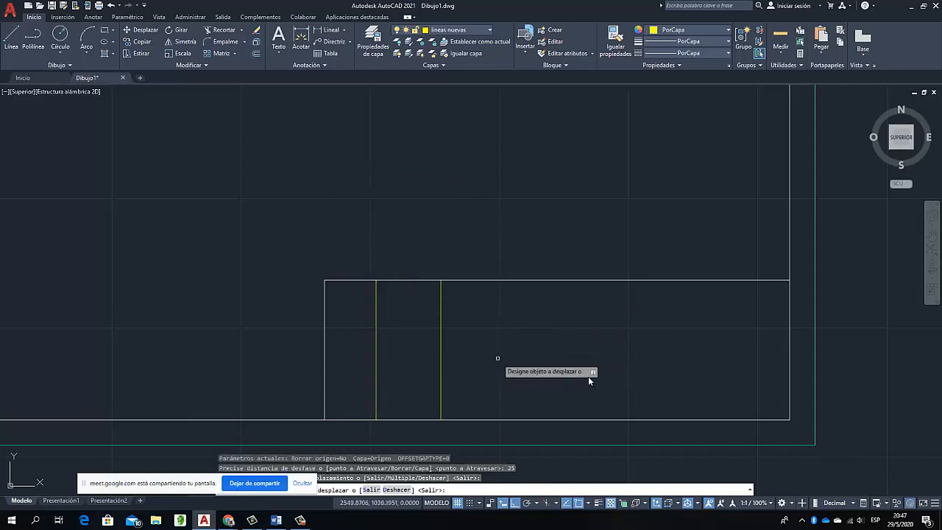
{"action": "left_click", "coordinate": [441, 341]}
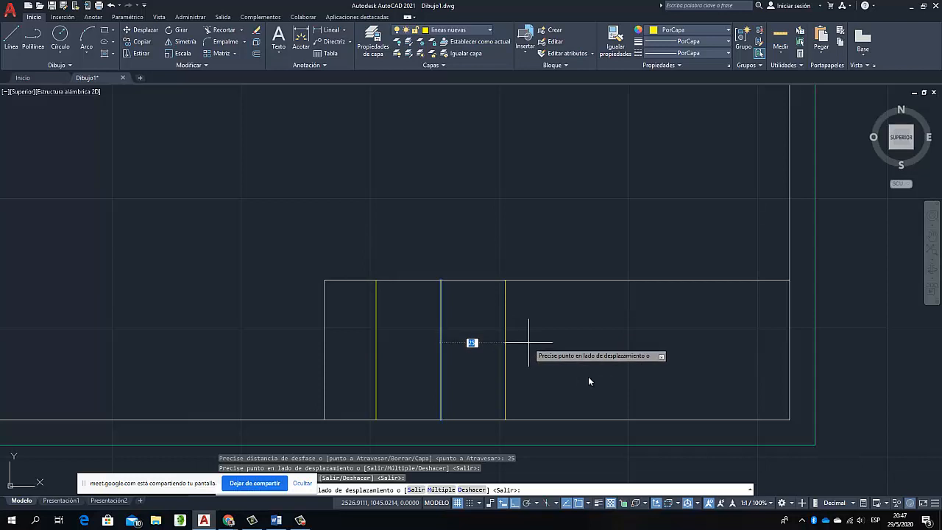
{"action": "left_click", "coordinate": [527, 341]}
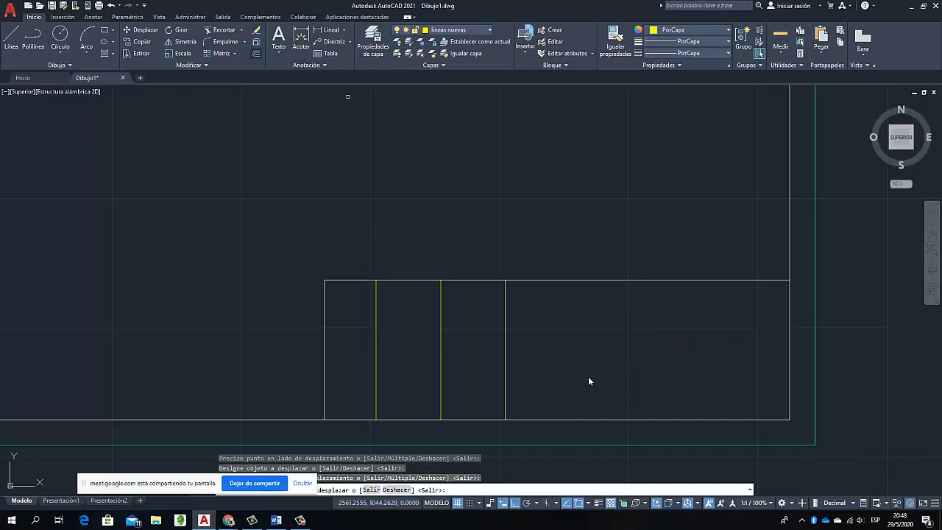
Offset the rightmost yellow vertical line in the title block 30 to the right
{"action": "key", "text": "Escape"}
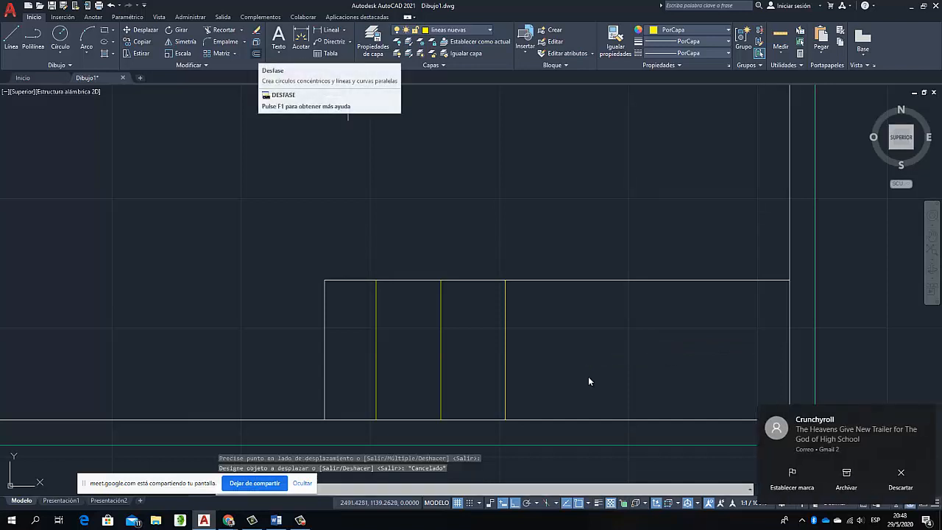
{"action": "key", "text": "Return"}
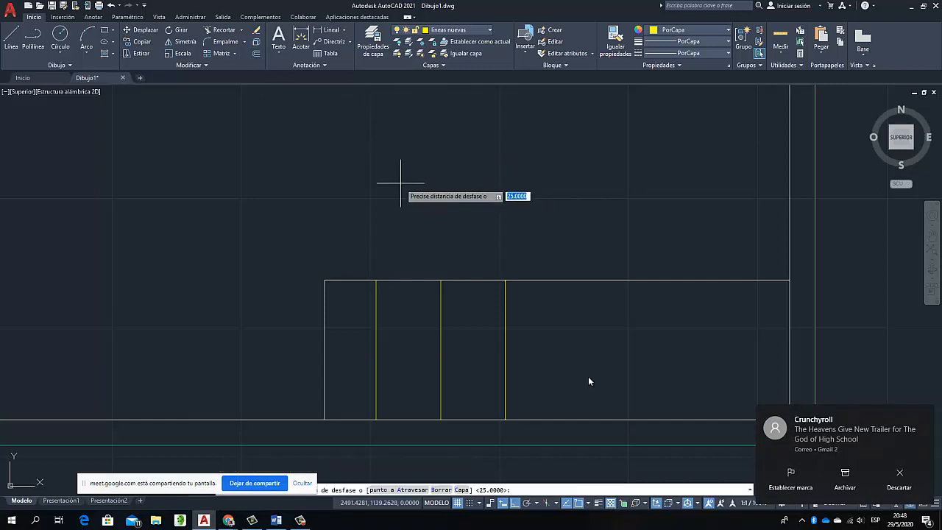
{"action": "type", "text": "30"}
{"action": "key", "text": "Return"}
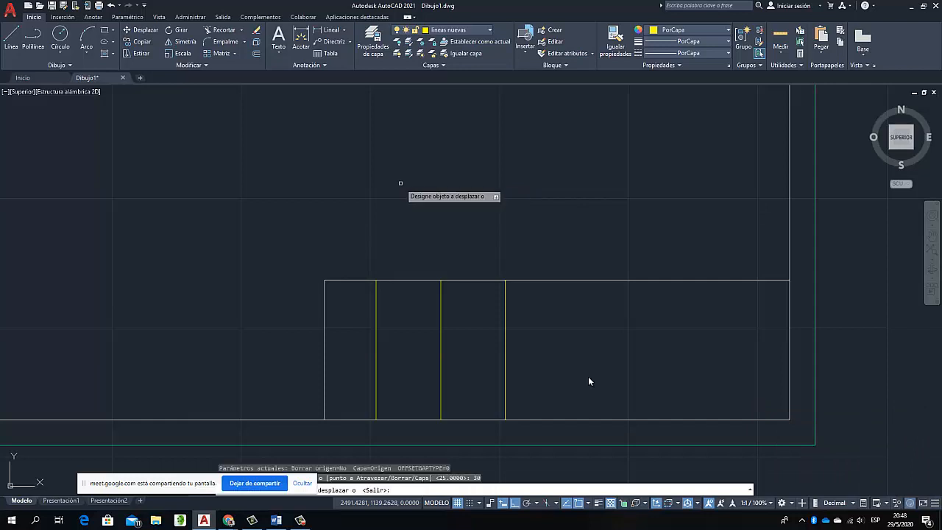
{"action": "left_click", "coordinate": [504, 330]}
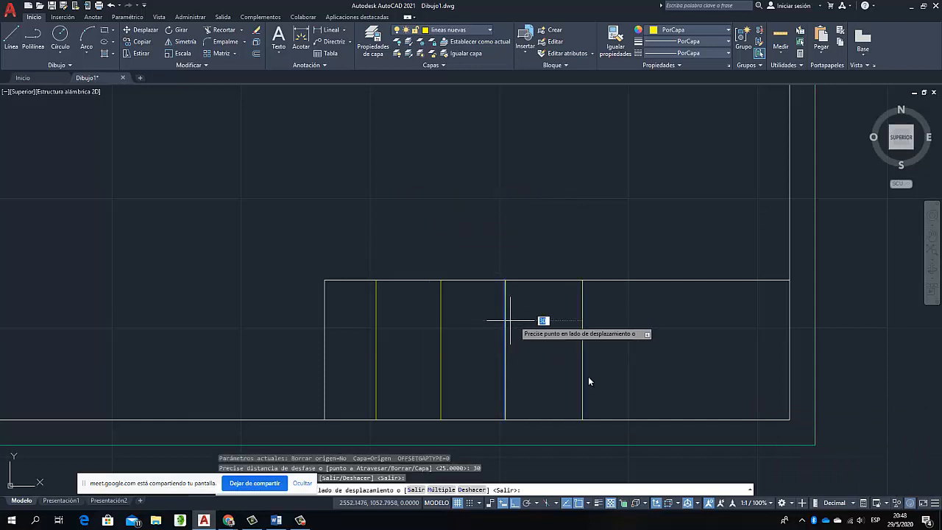
{"action": "left_click", "coordinate": [604, 322]}
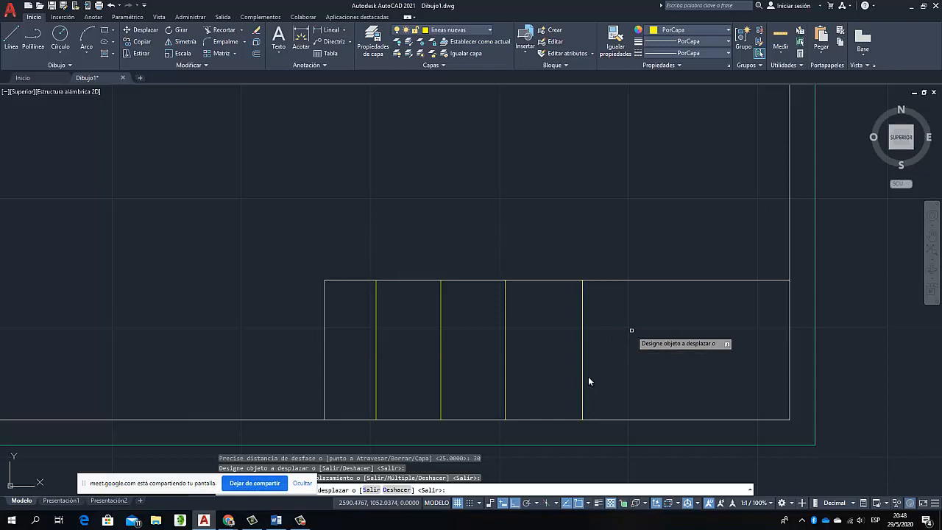
{"action": "key", "text": "Escape"}
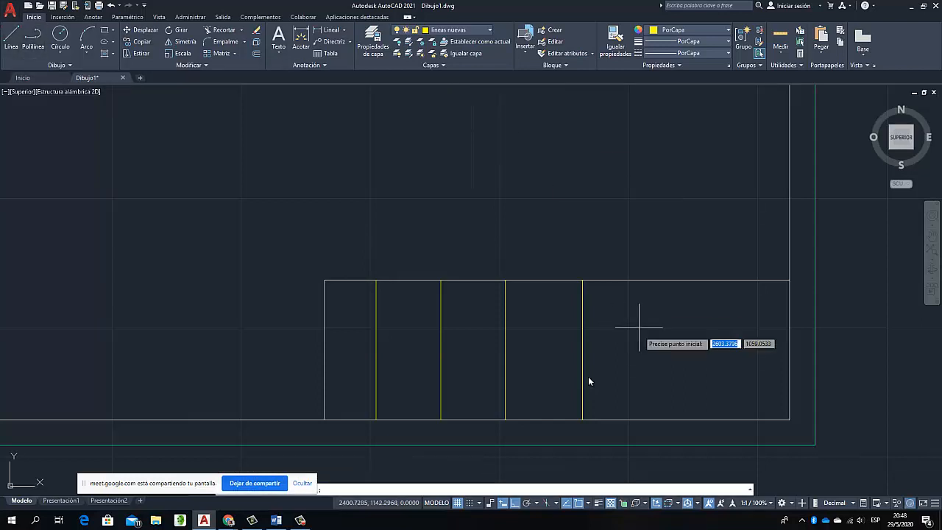
Draw a polyline up the title block's right edge from its lower-right corner, and offset it 60 to the left
{"action": "left_click", "coordinate": [789, 420]}
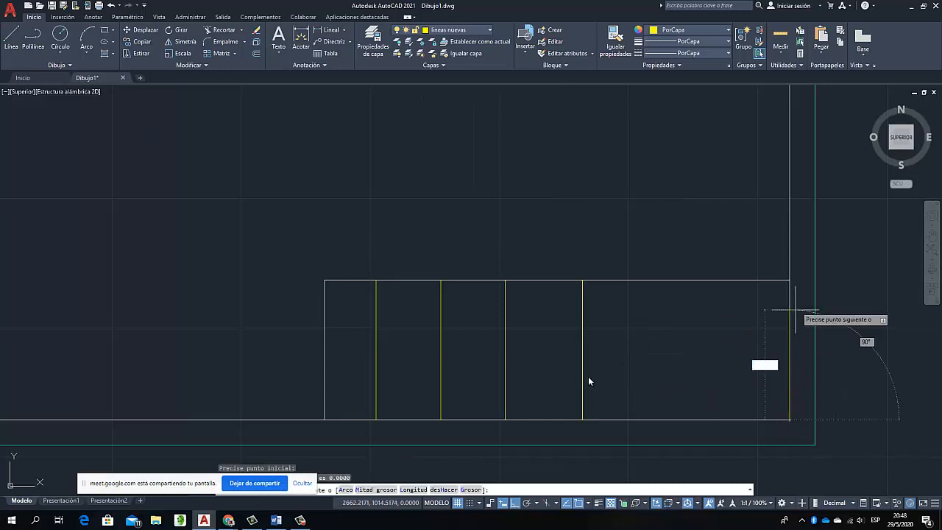
{"action": "key", "text": "Escape"}
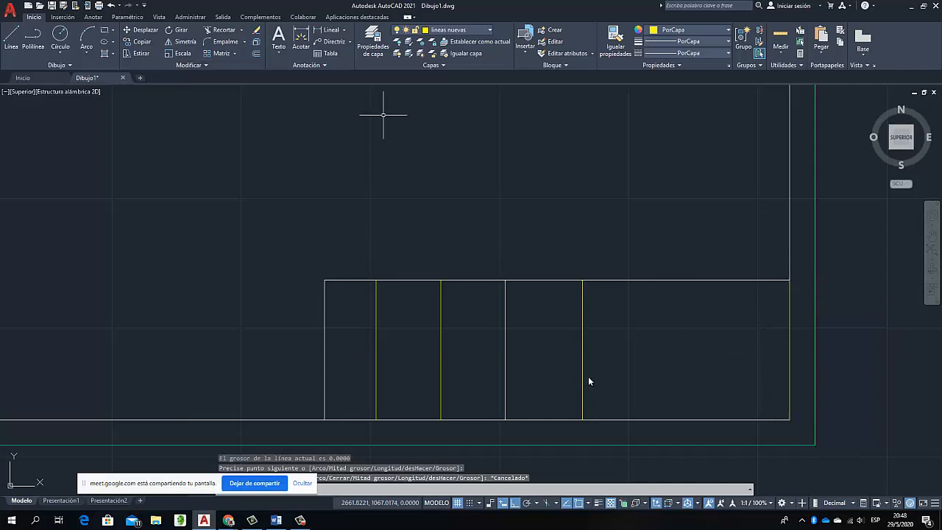
{"action": "left_click", "coordinate": [256, 53]}
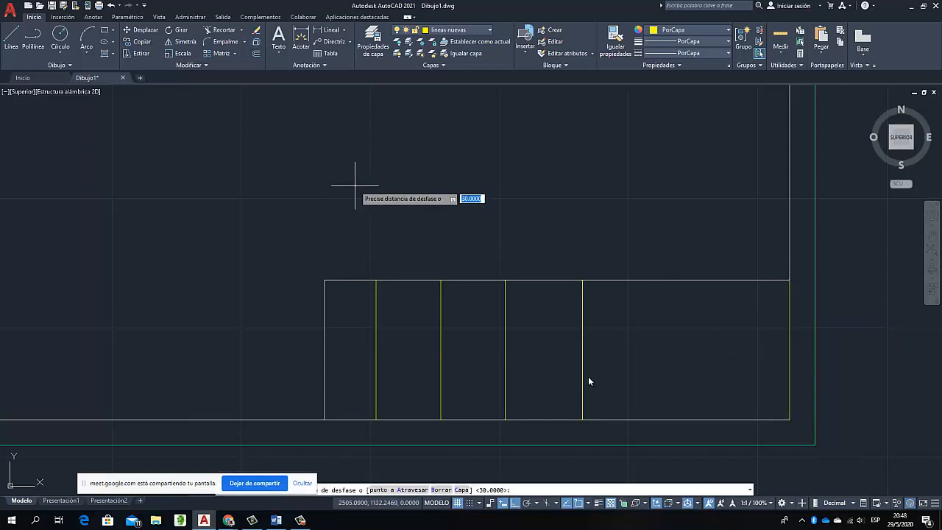
{"action": "type", "text": "60"}
{"action": "key", "text": "Return"}
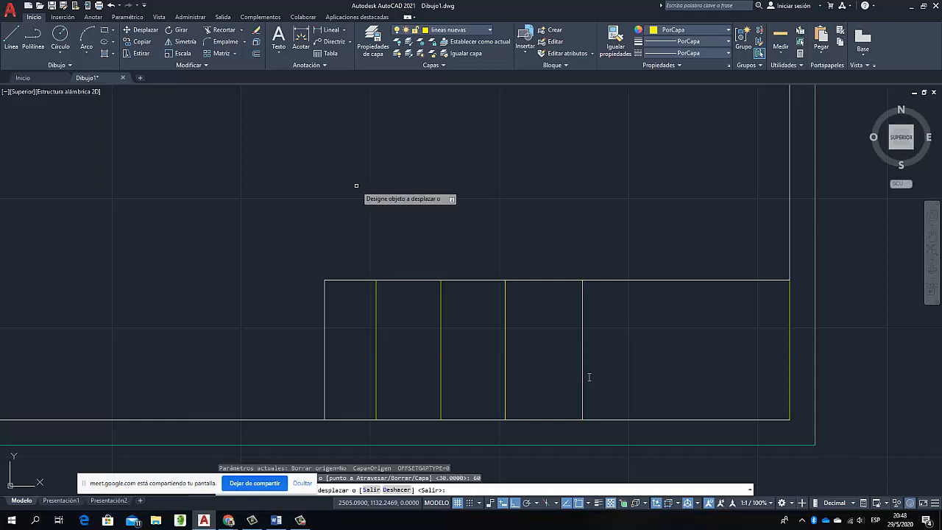
{"action": "left_click", "coordinate": [791, 344]}
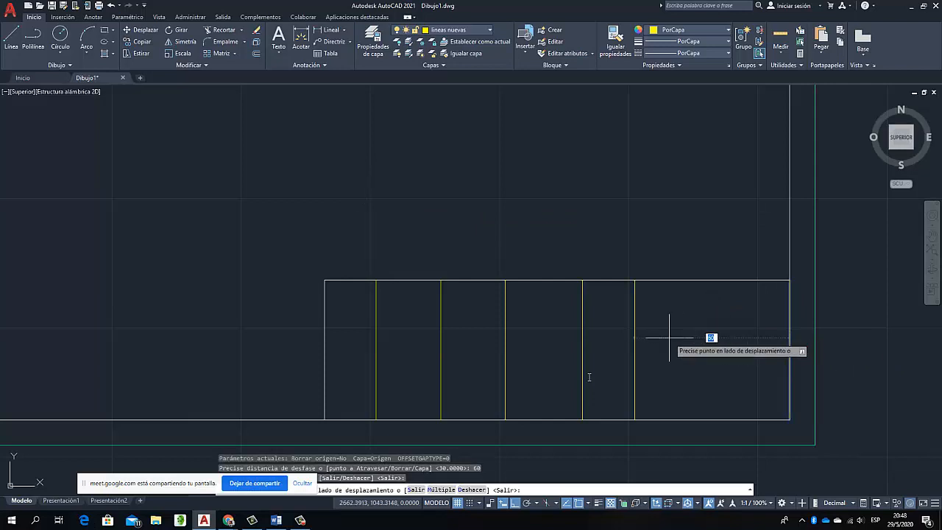
{"action": "left_click", "coordinate": [669, 338]}
{"action": "key", "text": "Escape"}
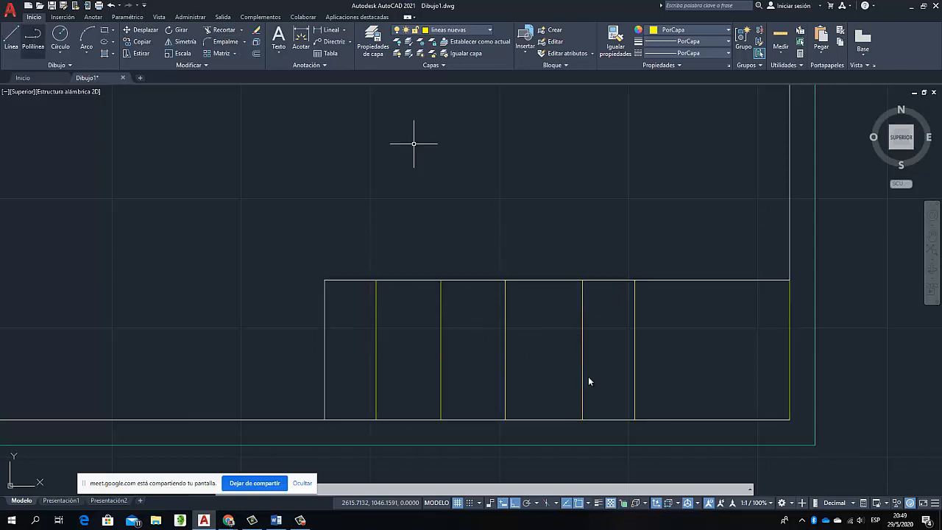
Draw a polyline along the title block's top edge from its upper-left corner to the fourth interior vertical line
{"action": "left_click", "coordinate": [324, 279]}
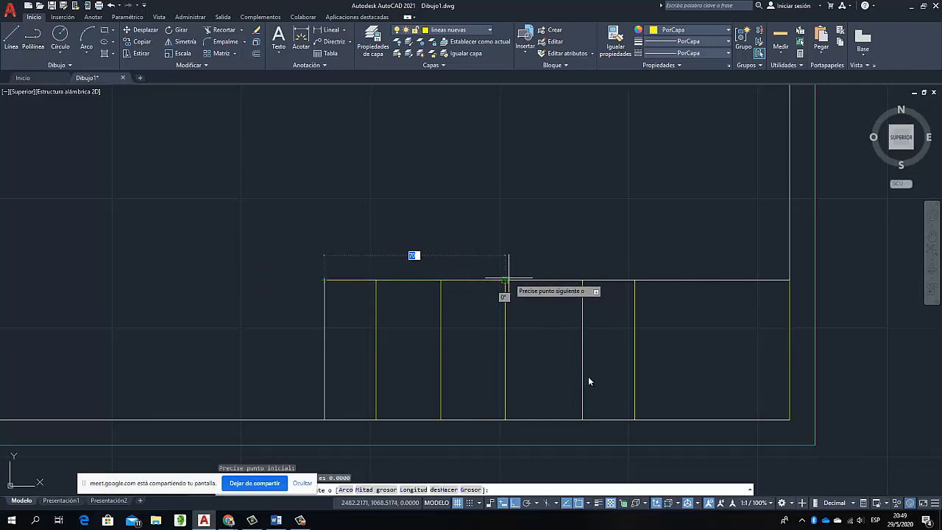
{"action": "left_click", "coordinate": [582, 279]}
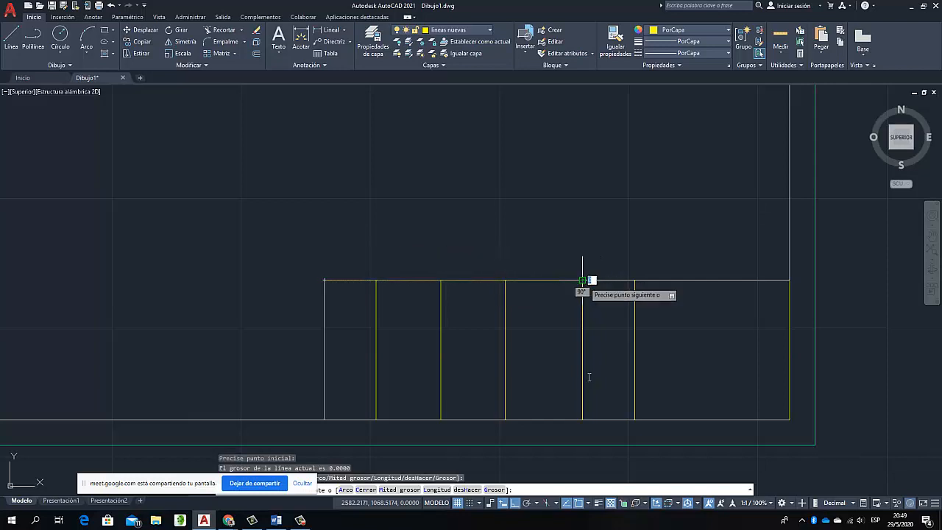
{"action": "key", "text": "Escape"}
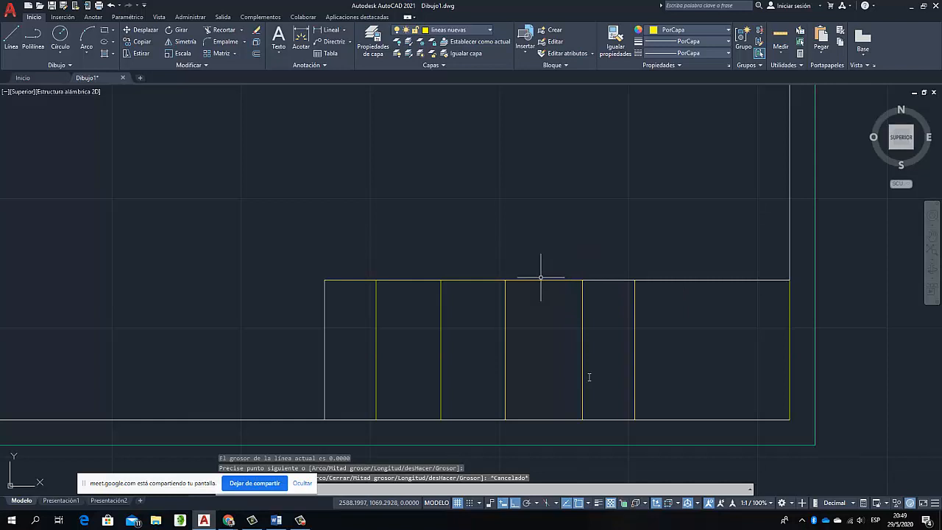
Offset the top-edge polyline 6 downward, and repeat from each new copy until there are four copies
{"action": "left_click", "coordinate": [531, 279]}
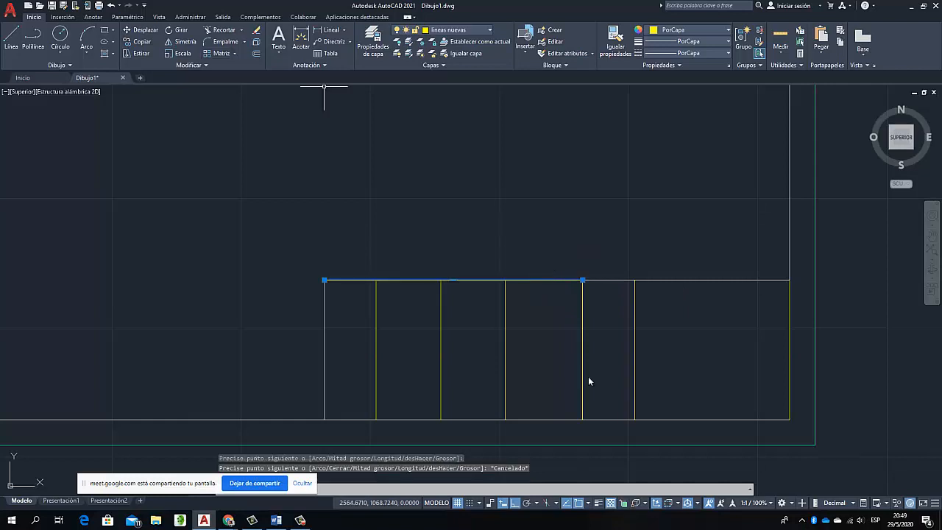
{"action": "left_click", "coordinate": [256, 54]}
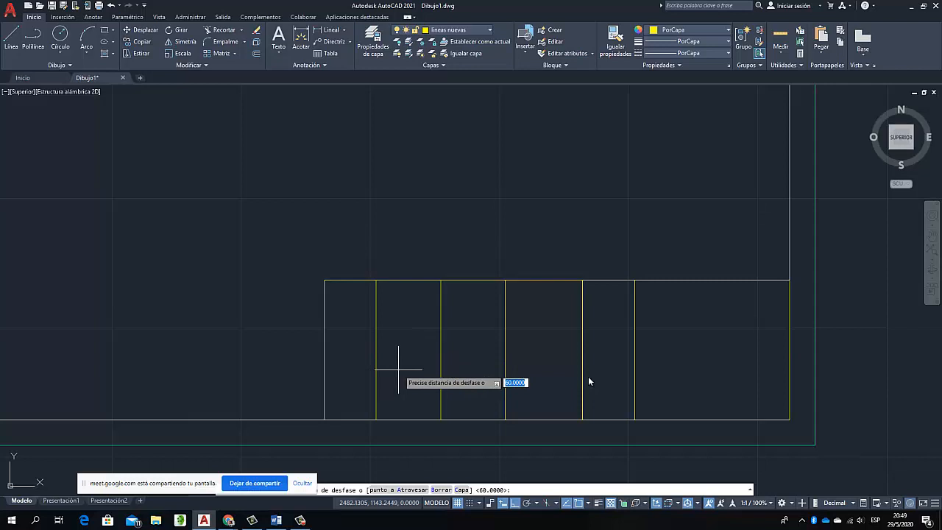
{"action": "key", "text": "Return"}
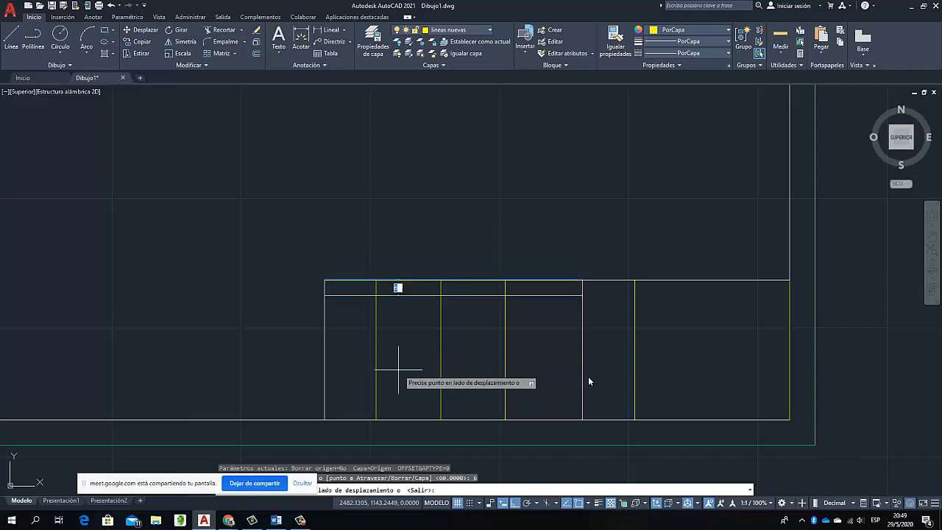
{"action": "left_click", "coordinate": [415, 327]}
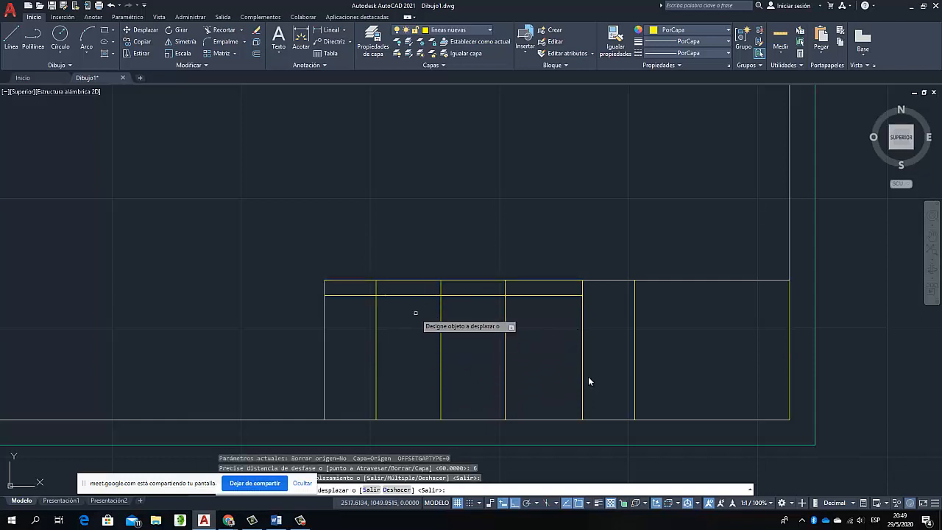
{"action": "left_click", "coordinate": [416, 295]}
{"action": "left_click", "coordinate": [415, 326]}
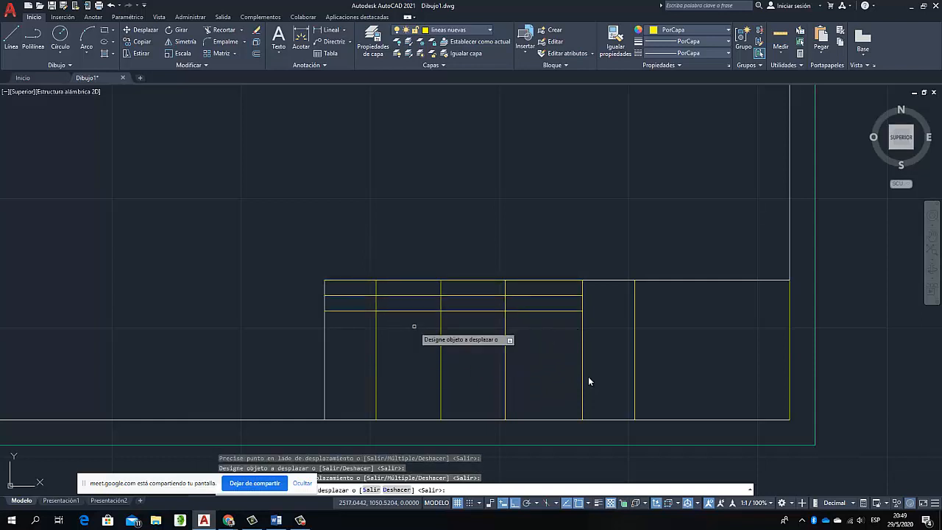
{"action": "left_click", "coordinate": [416, 310]}
{"action": "left_click", "coordinate": [415, 326]}
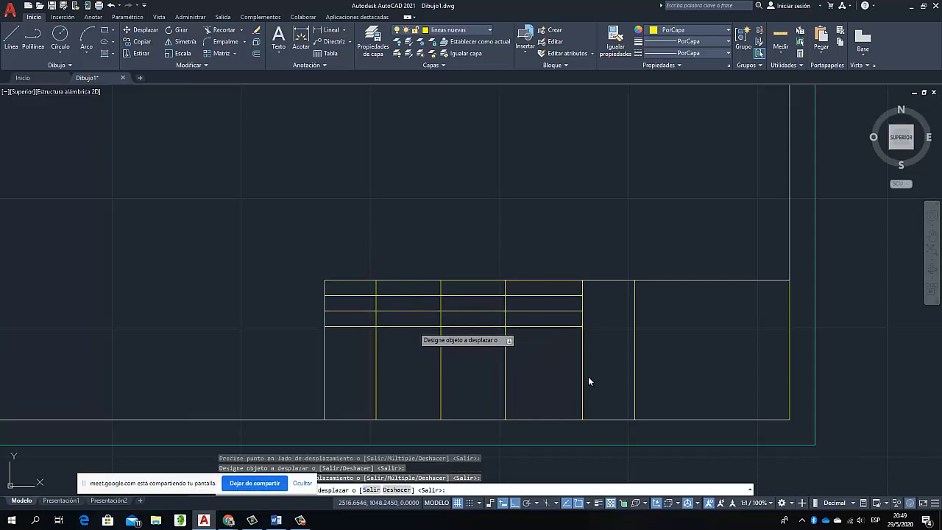
{"action": "left_click", "coordinate": [414, 326]}
{"action": "left_click", "coordinate": [409, 350]}
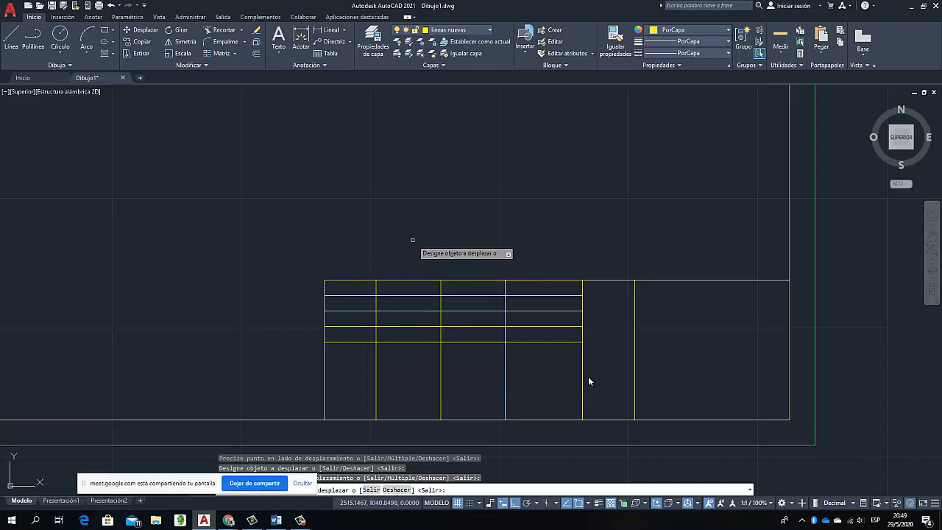
{"action": "key", "text": "Escape"}
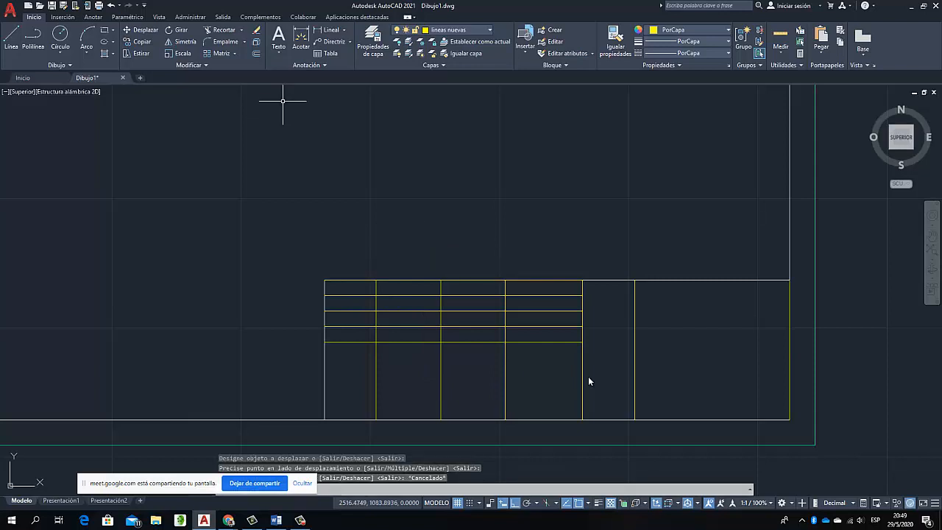
Offset the lowest interior horizontal line 30 downward, and erase the resulting copy on the title block's bottom edge
{"action": "key", "text": "Return"}
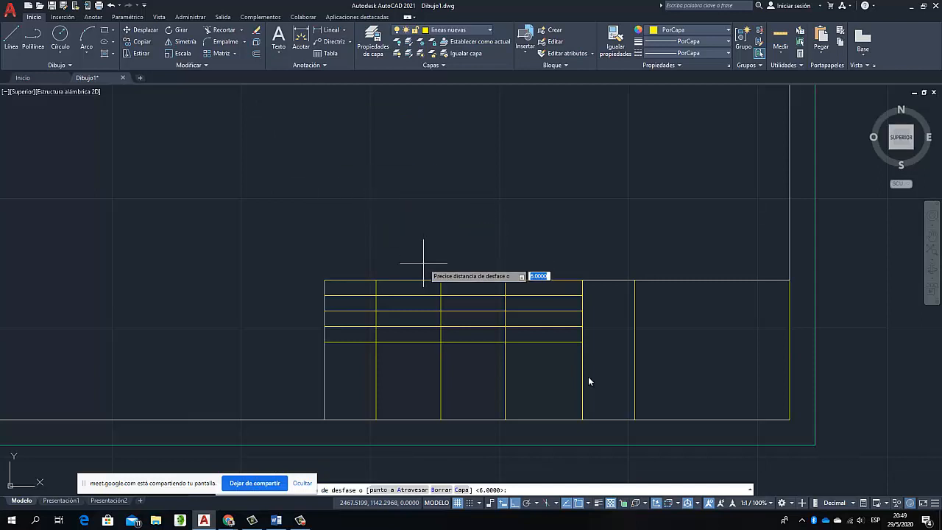
{"action": "type", "text": "30"}
{"action": "key", "text": "Return"}
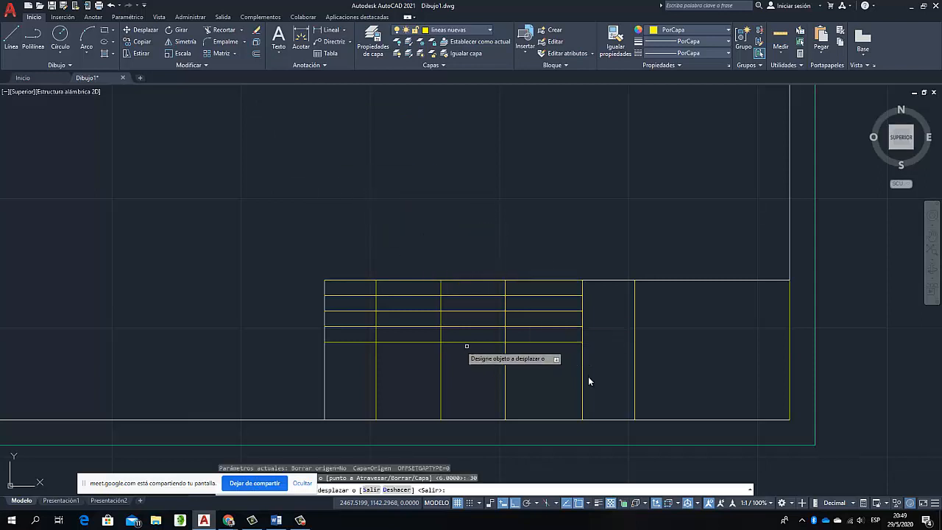
{"action": "left_click", "coordinate": [428, 340]}
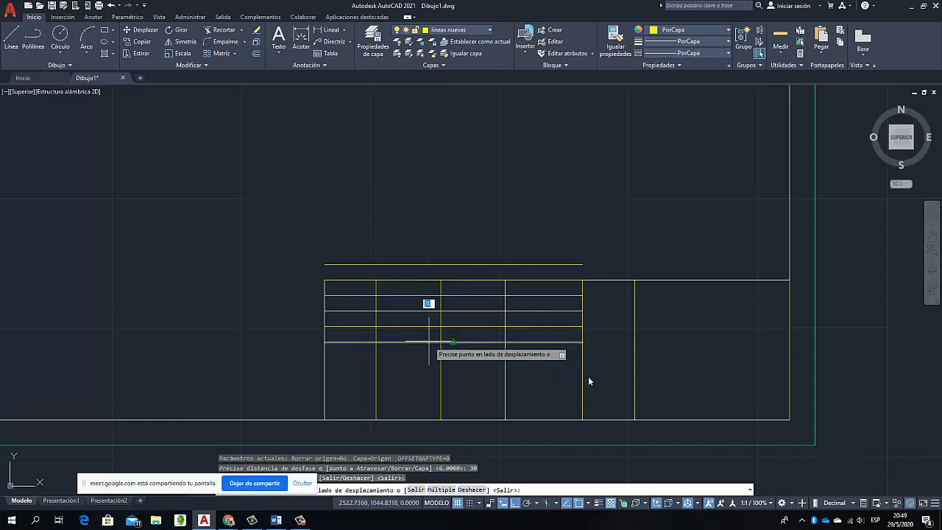
{"action": "left_click", "coordinate": [421, 402]}
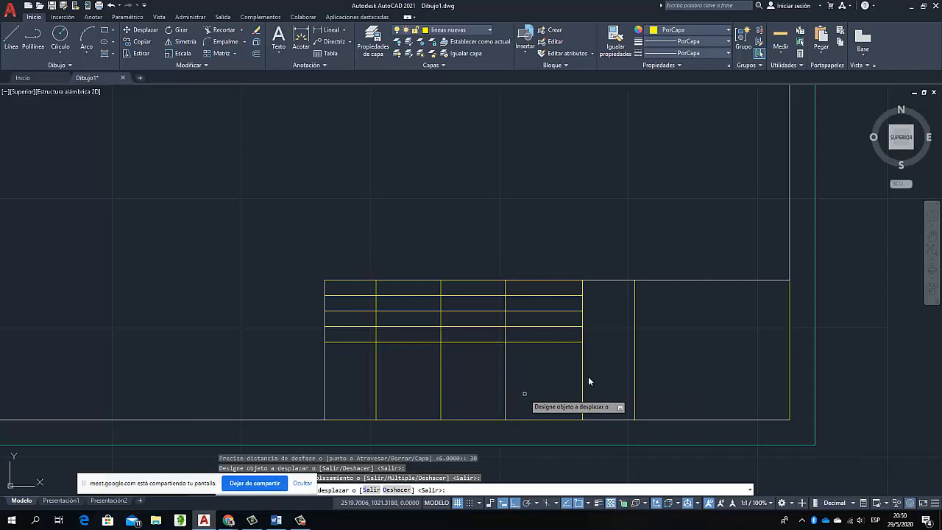
{"action": "key", "text": "Escape"}
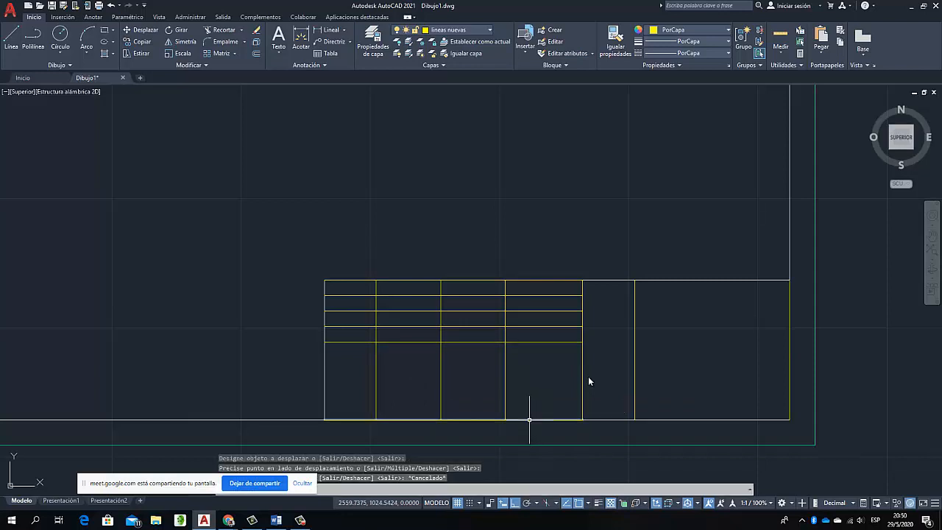
{"action": "left_click", "coordinate": [529, 420]}
{"action": "key", "text": "Escape"}
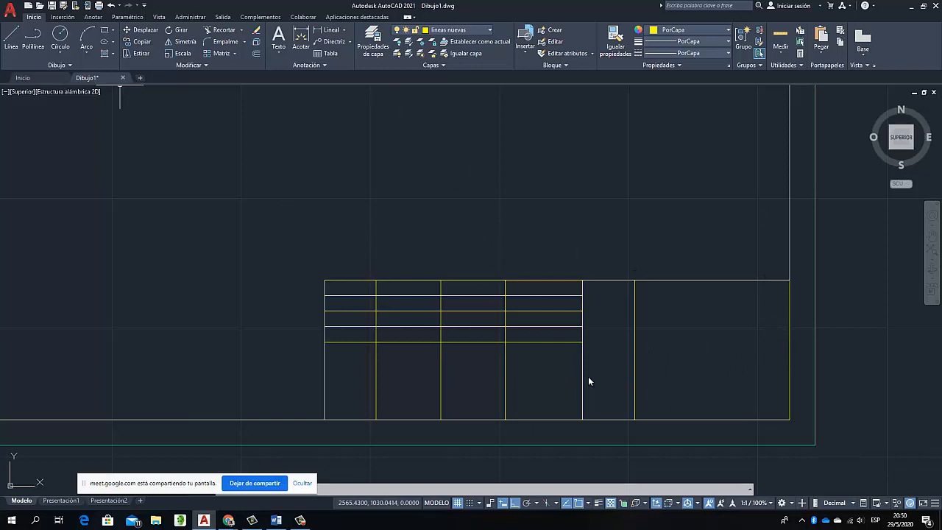
Draw a polyline on the bottom edge from the last interior vertical line to the lower-right corner, and erase the yellow line on the right edge
{"action": "left_click", "coordinate": [33, 35]}
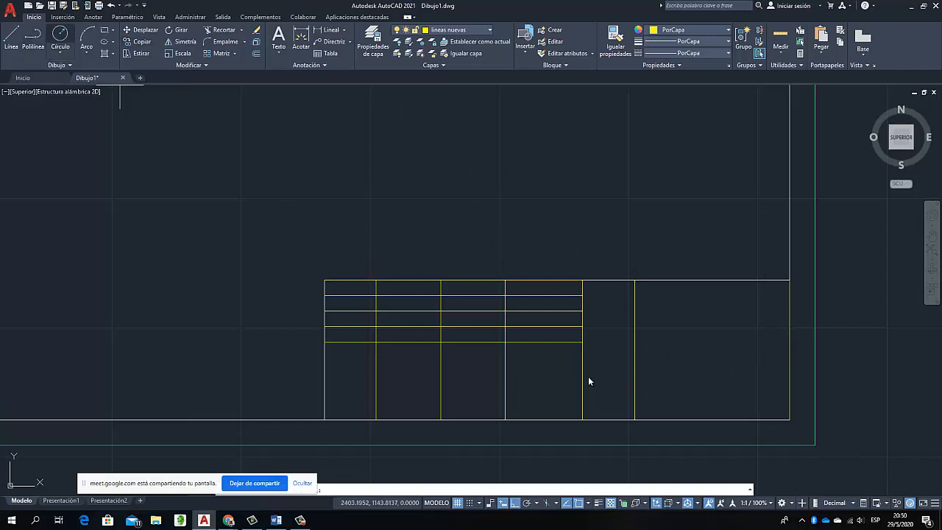
{"action": "left_click", "coordinate": [635, 419]}
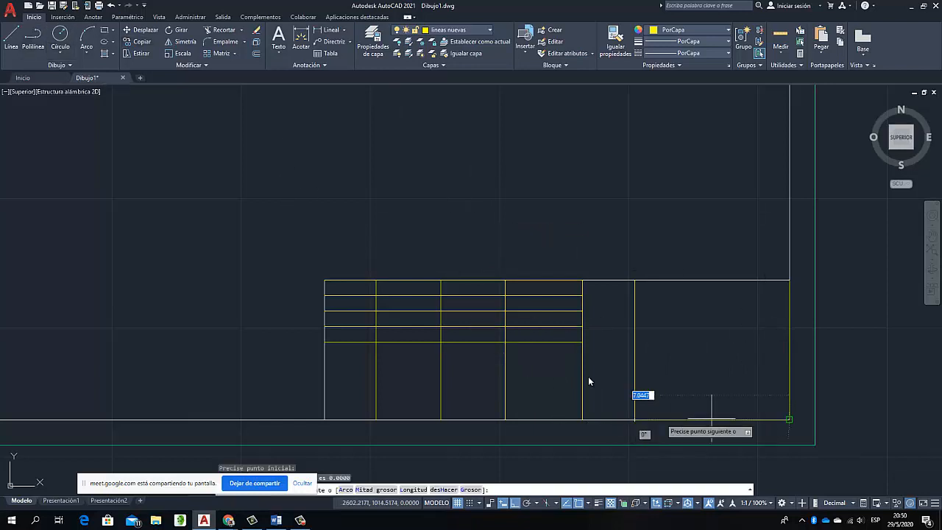
{"action": "left_click", "coordinate": [789, 419]}
{"action": "right_click", "coordinate": [790, 420]}
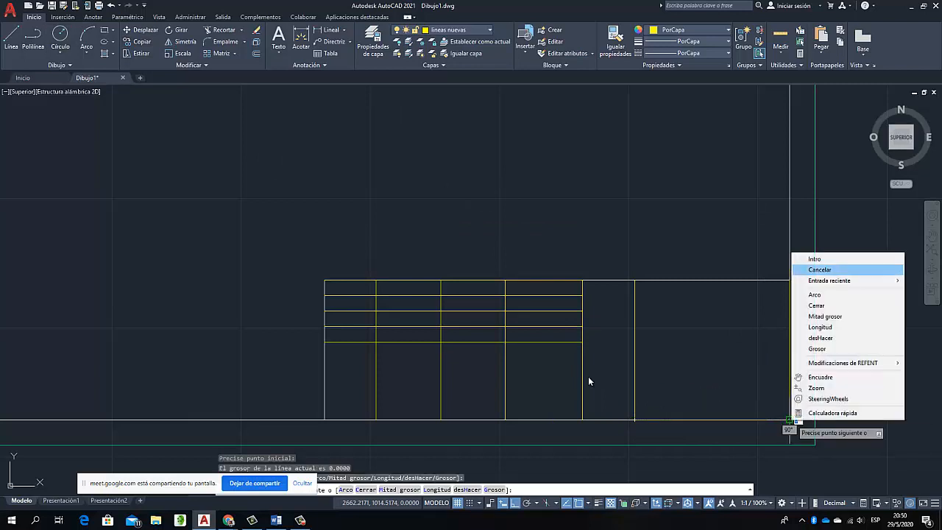
{"action": "left_click", "coordinate": [832, 259]}
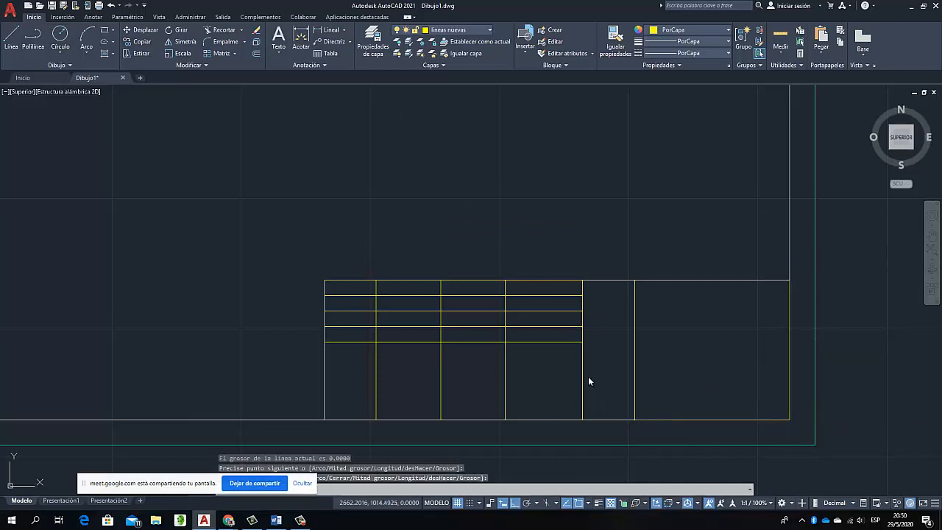
{"action": "left_click", "coordinate": [790, 342]}
{"action": "key", "text": "Escape"}
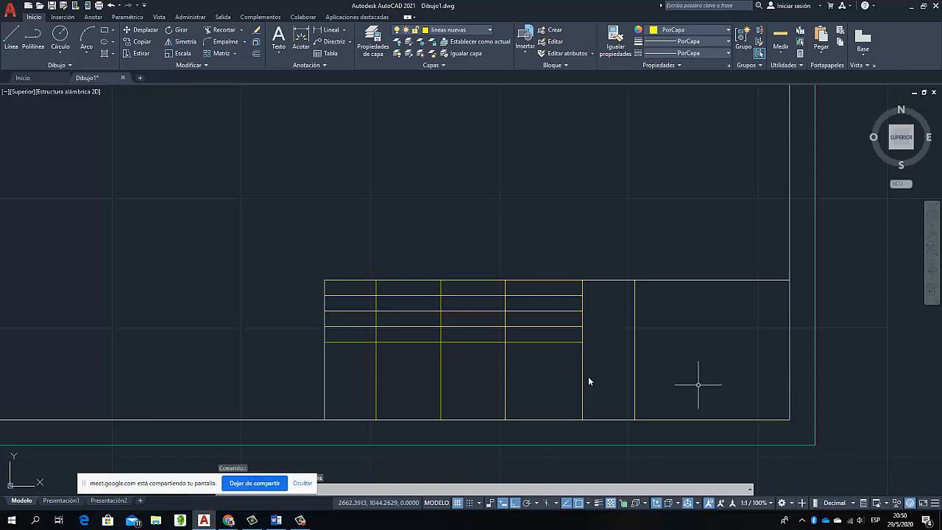
Offset the polyline on the title block's bottom edge 6 upward, repeat from the new copy, and erase the original bottom-edge polyline
{"action": "left_click", "coordinate": [713, 420]}
{"action": "left_click", "coordinate": [256, 53]}
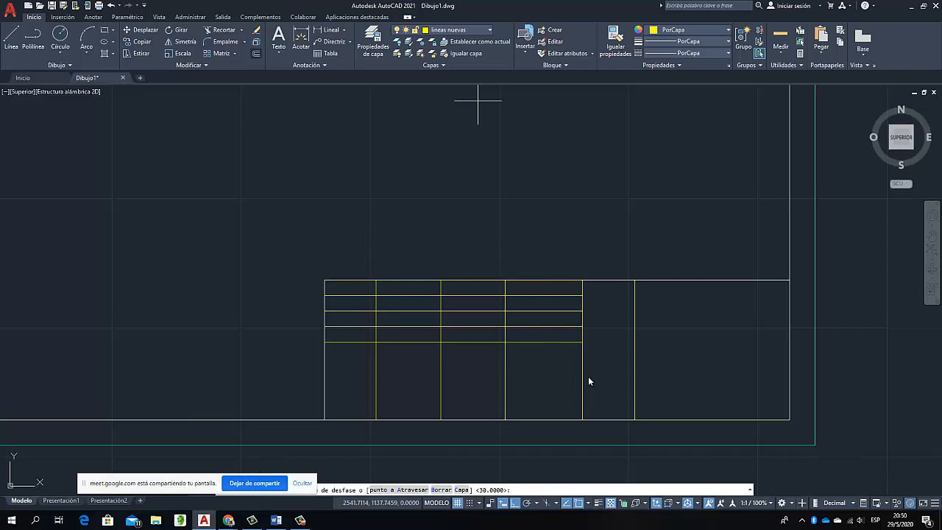
{"action": "type", "text": "6"}
{"action": "key", "text": "Return"}
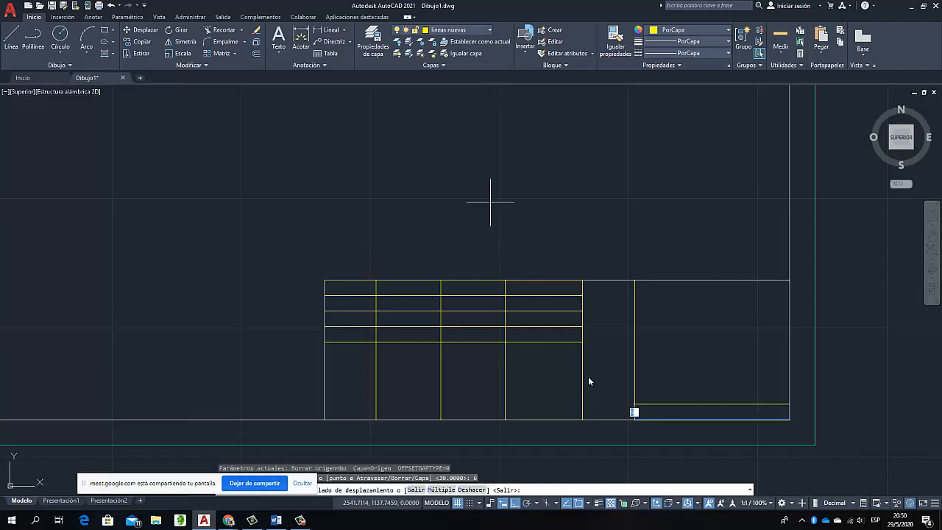
{"action": "left_click", "coordinate": [694, 372]}
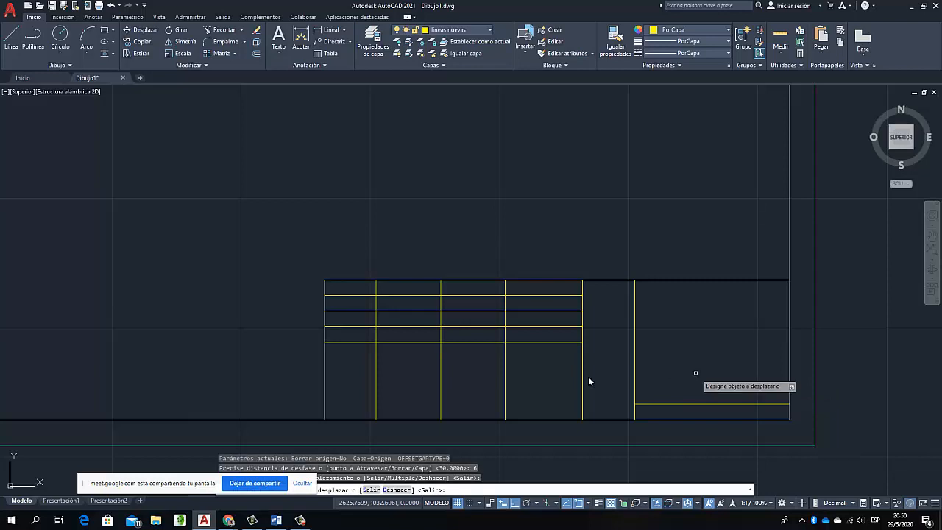
{"action": "left_click", "coordinate": [699, 403]}
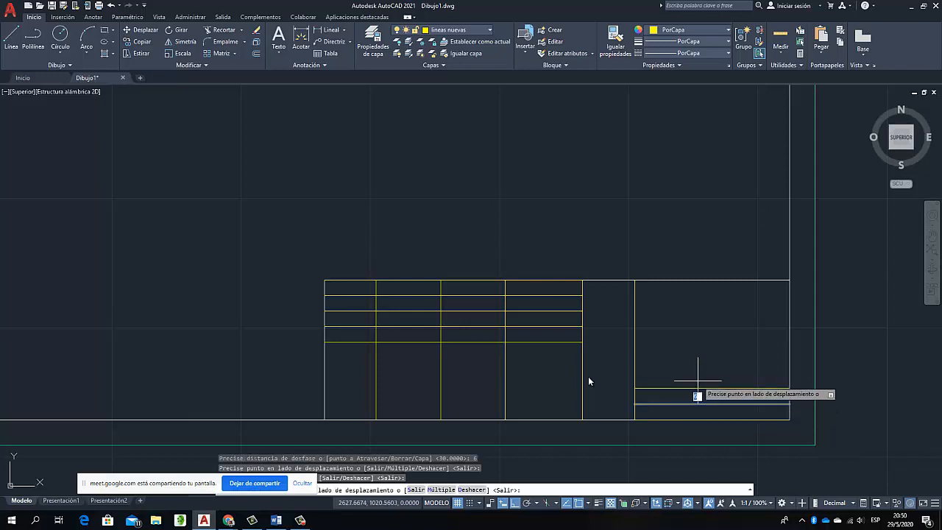
{"action": "left_click", "coordinate": [698, 382]}
{"action": "key", "text": "Escape"}
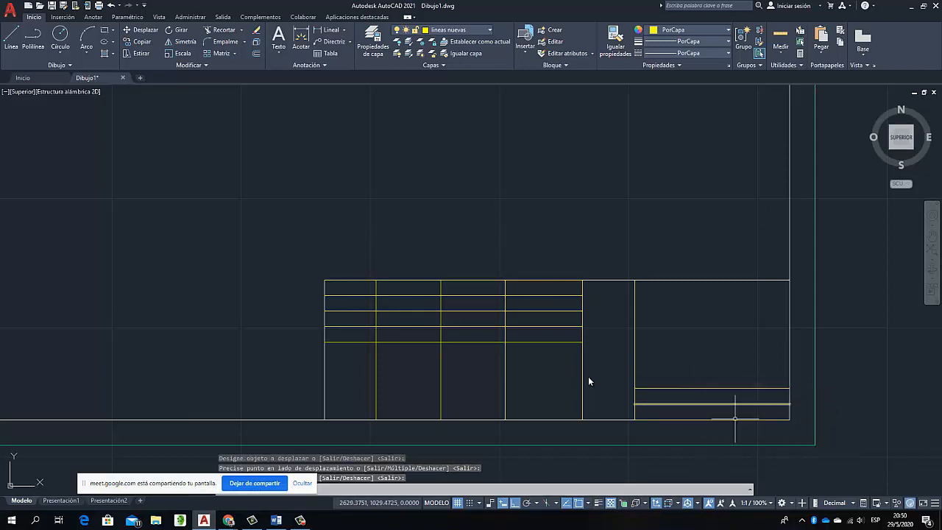
{"action": "left_click", "coordinate": [696, 419]}
{"action": "key", "text": "Delete"}
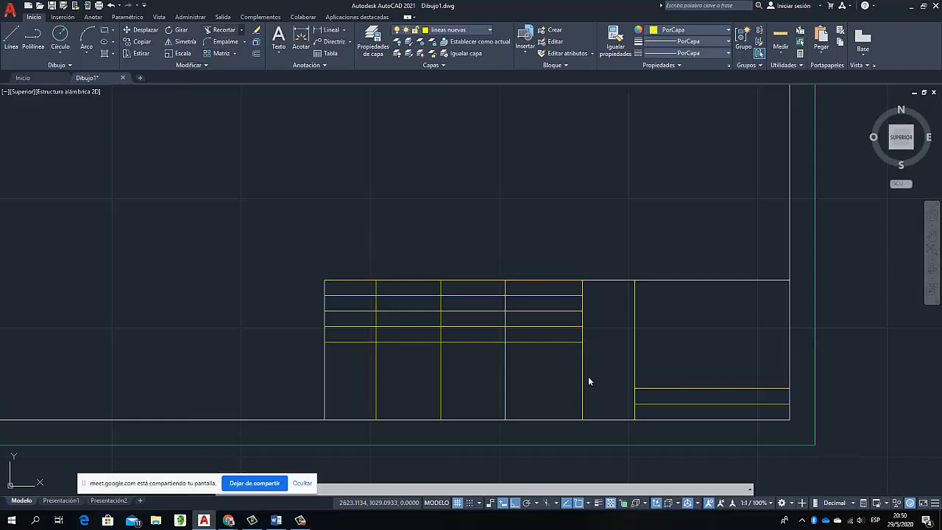
Extend the lowest horizontal line of the upper-left rows across both remaining columns to the title block's right edge
{"action": "left_click", "coordinate": [221, 29]}
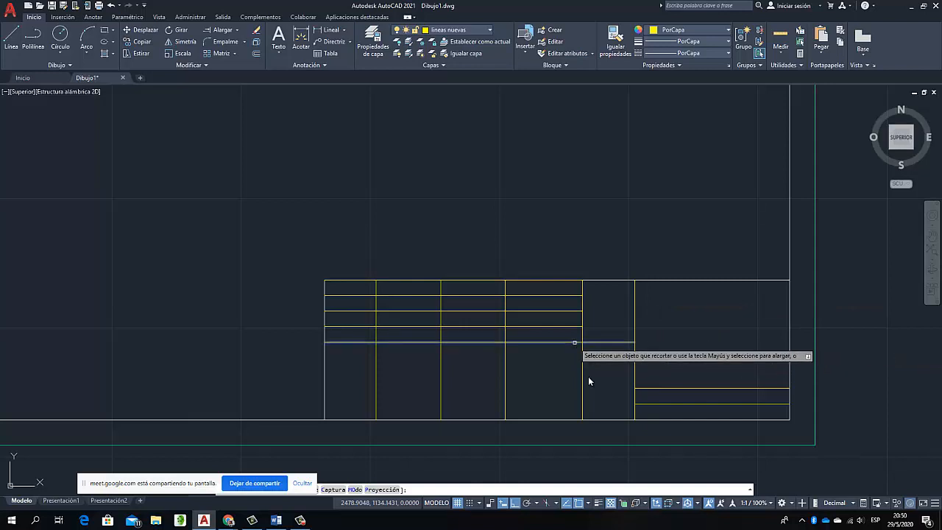
{"action": "left_click", "coordinate": [574, 341], "text": "shift"}
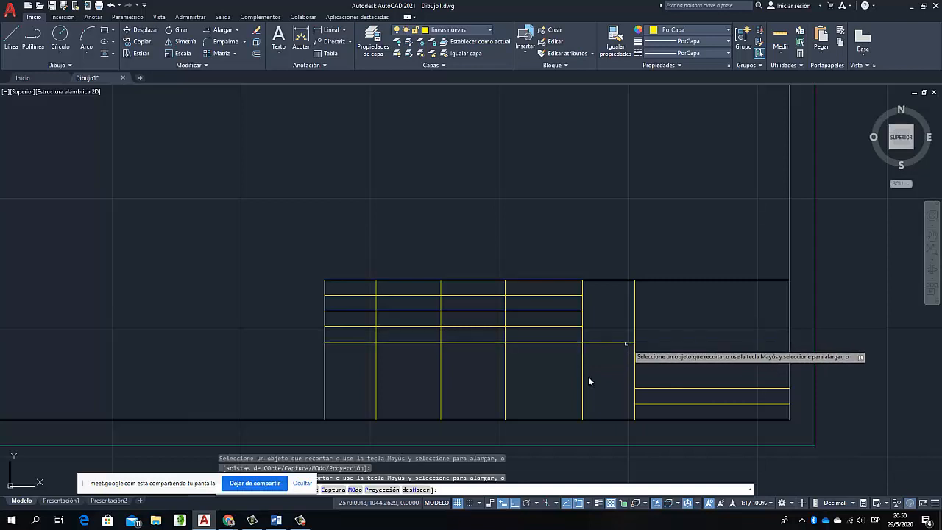
{"action": "left_click", "coordinate": [628, 341], "text": "shift"}
{"action": "right_click", "coordinate": [671, 328]}
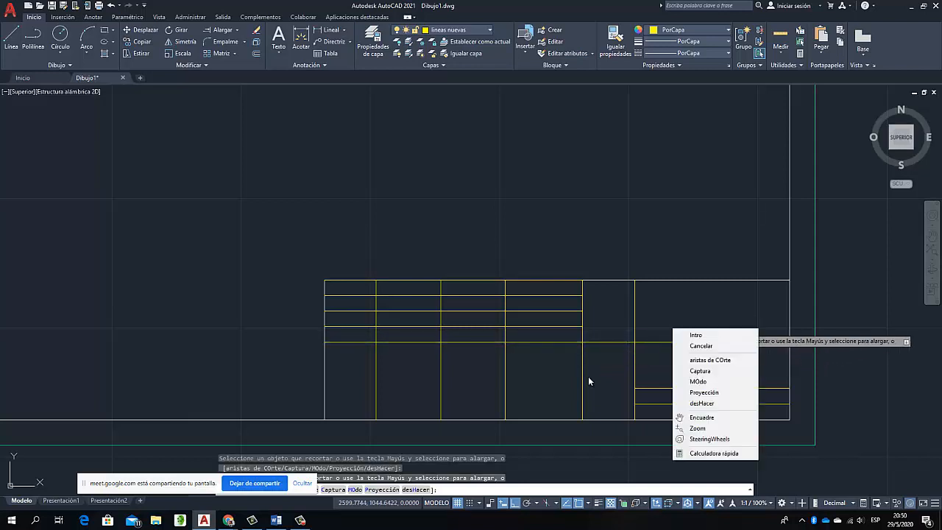
{"action": "left_click", "coordinate": [680, 333]}
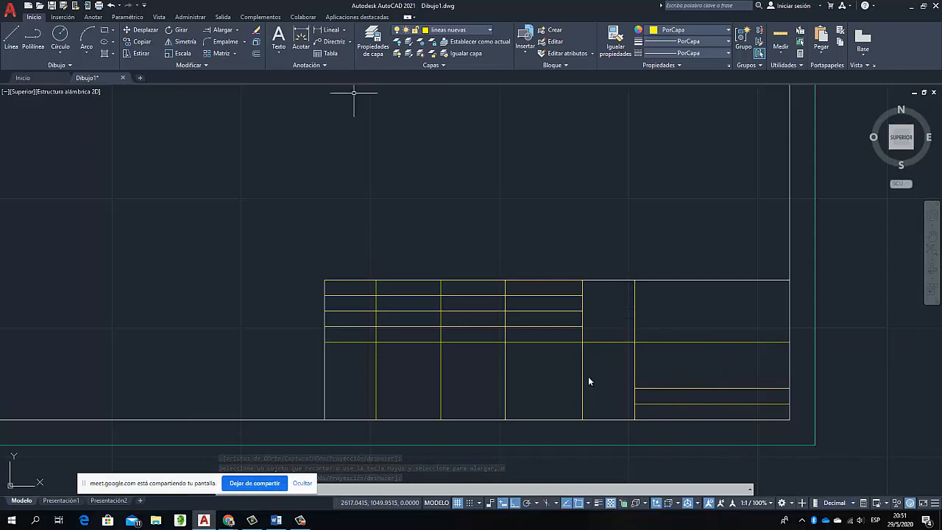
Trim the last interior vertical line above the extended horizontal line and the other four below it, and erase the yellow line on the top edge
{"action": "left_click", "coordinate": [237, 30]}
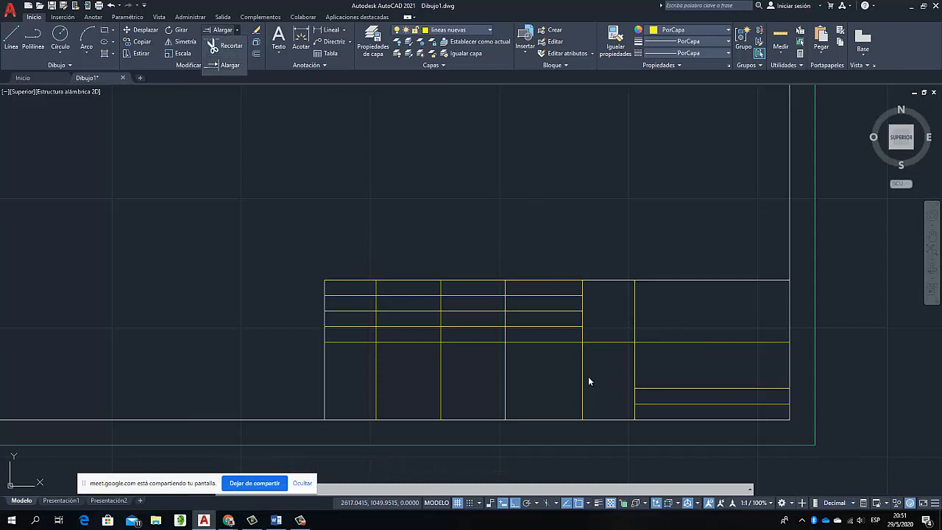
{"action": "left_click", "coordinate": [237, 30]}
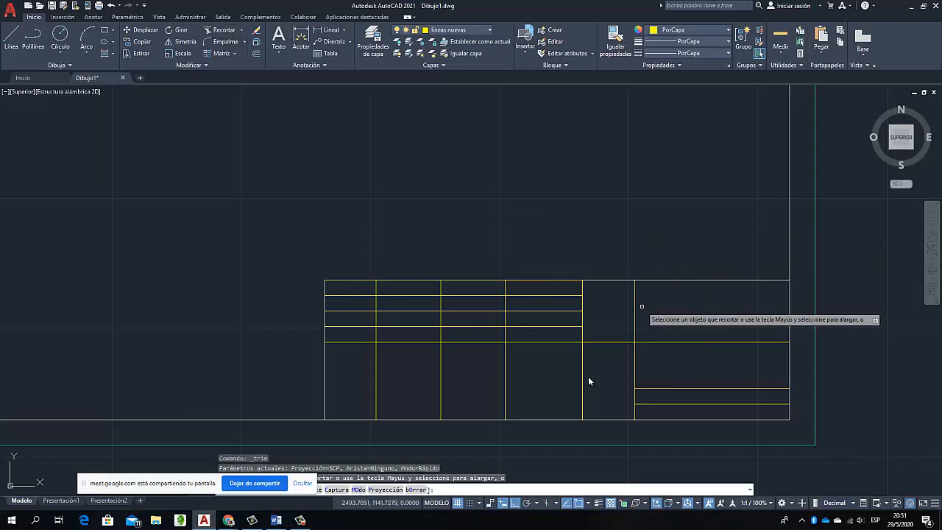
{"action": "left_click", "coordinate": [634, 309]}
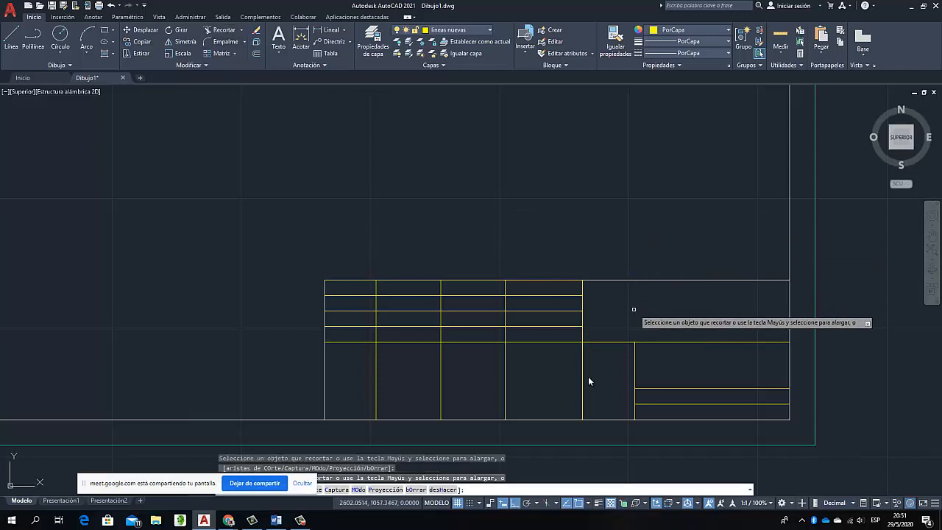
{"action": "left_click", "coordinate": [588, 381]}
{"action": "left_click", "coordinate": [355, 371]}
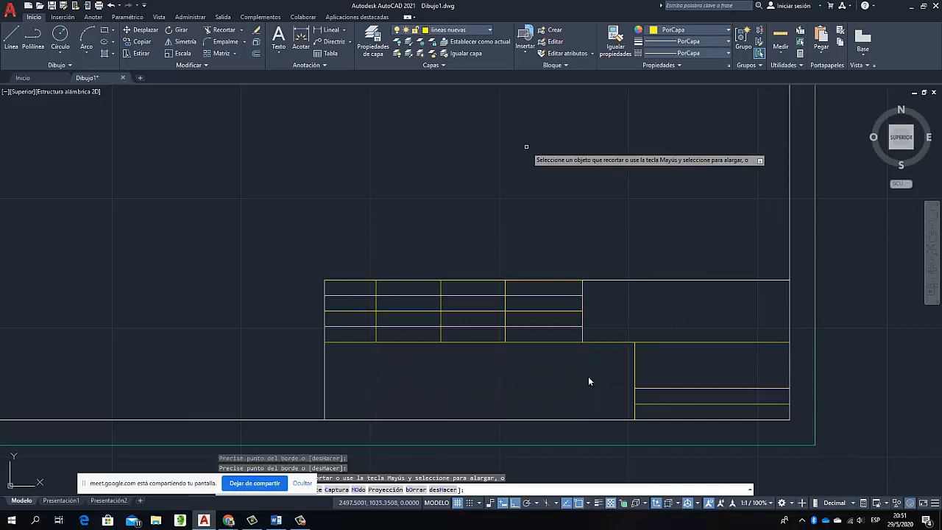
{"action": "key", "text": "Escape"}
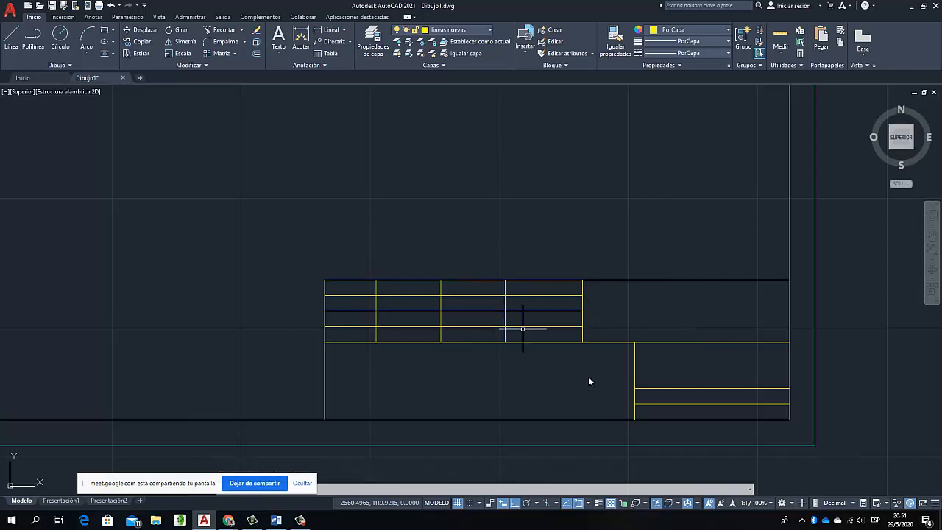
{"action": "left_click", "coordinate": [482, 279]}
{"action": "key", "text": "Escape"}
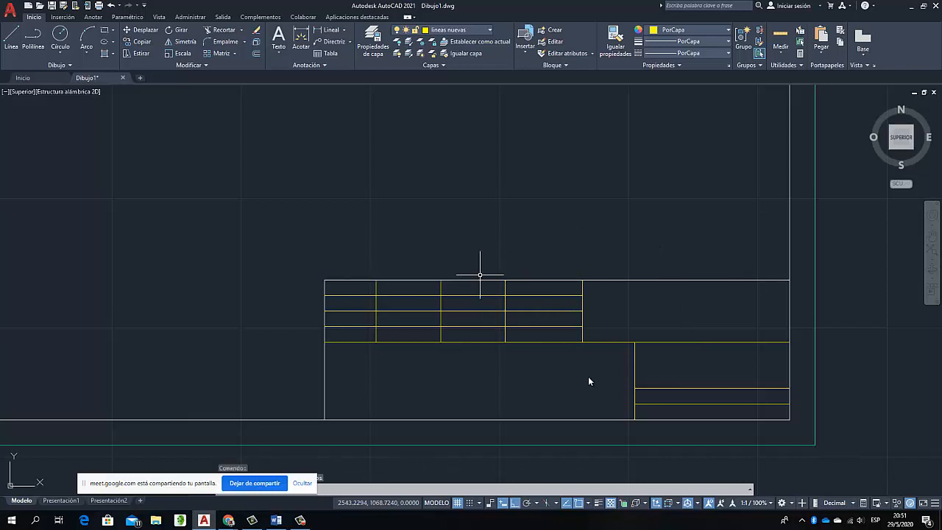
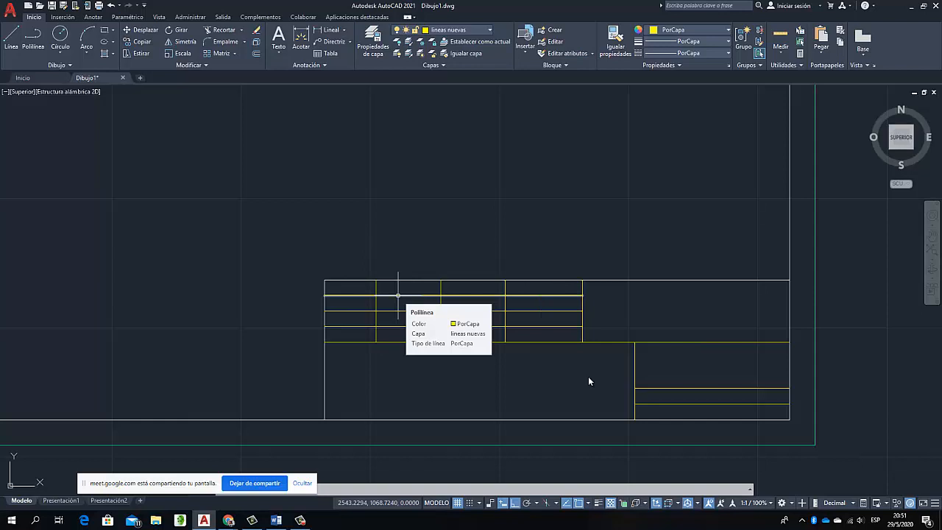
Trim the three interior row lines out of the fourth column of the title block's upper table with a fence
{"action": "left_click", "coordinate": [397, 295]}
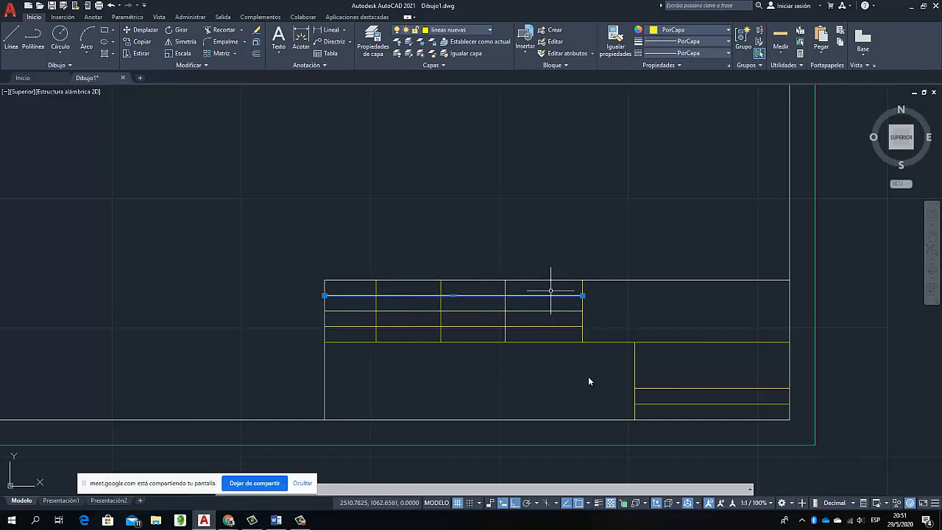
{"action": "key", "text": "Escape"}
{"action": "left_click", "coordinate": [221, 30]}
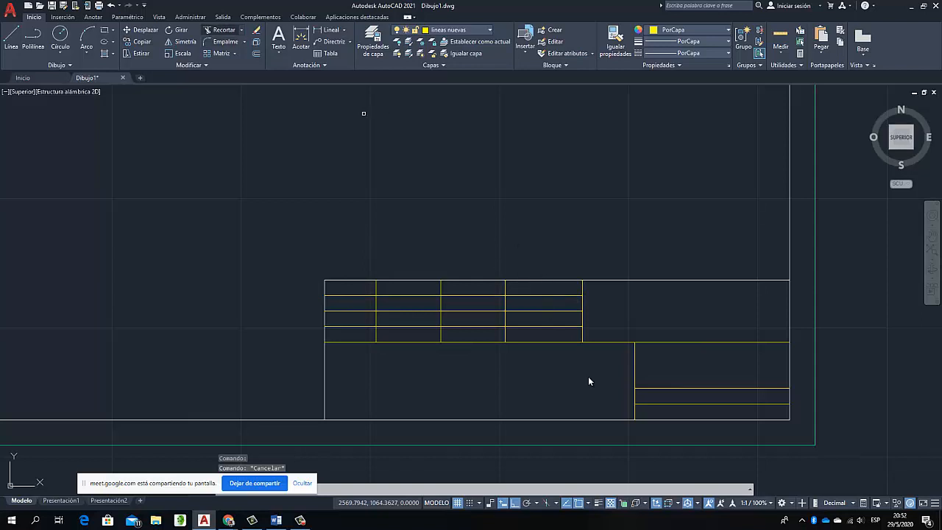
{"action": "left_click", "coordinate": [557, 336]}
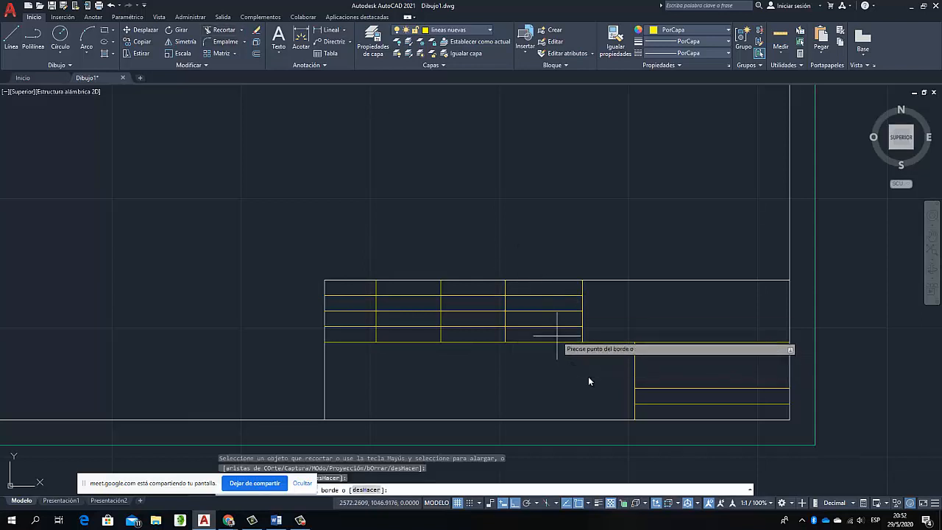
{"action": "left_click", "coordinate": [535, 291]}
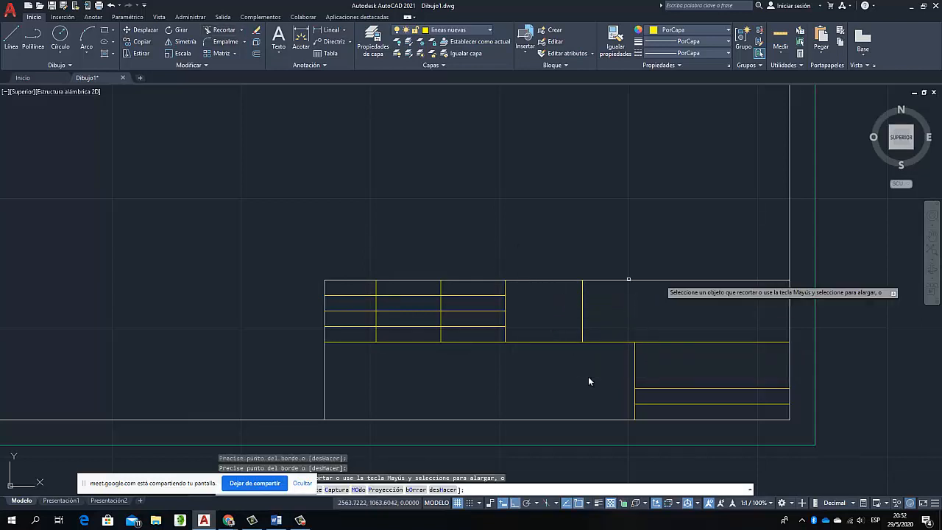
{"action": "right_click", "coordinate": [447, 128]}
{"action": "left_click", "coordinate": [471, 134]}
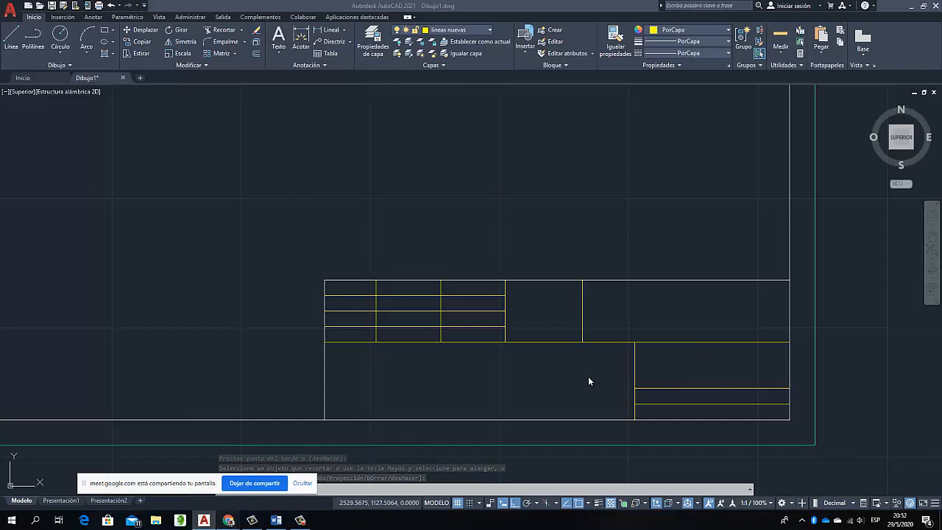
Switch to the Google Meet call in Chrome, admit the waiting participant, and return to AutoCAD
{"action": "left_click", "coordinate": [228, 520]}
{"action": "left_click", "coordinate": [227, 479]}
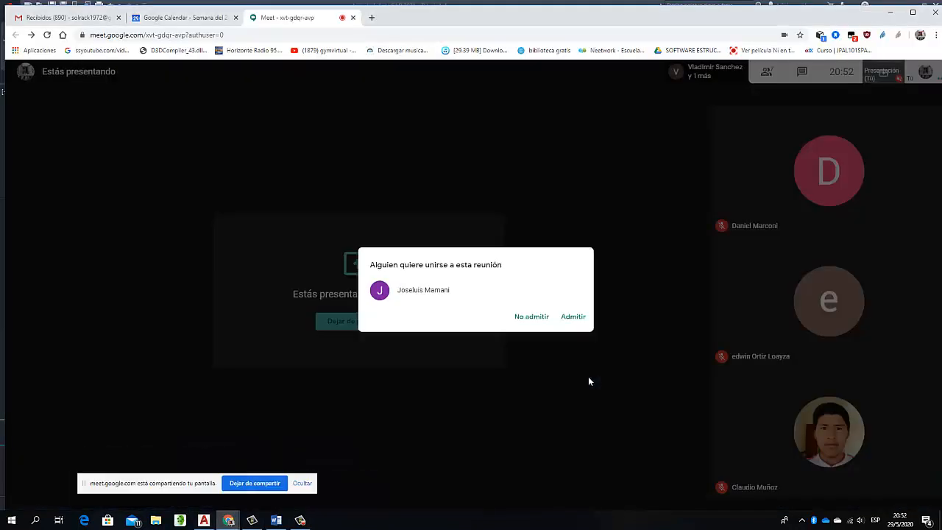
{"action": "key", "text": "Tab"}
{"action": "key", "text": "Return"}
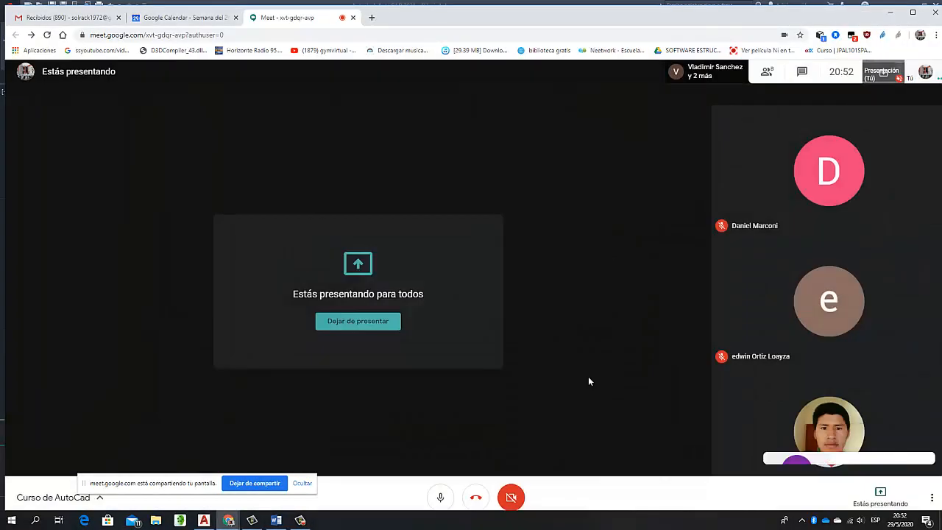
{"action": "key", "text": "alt+Tab"}
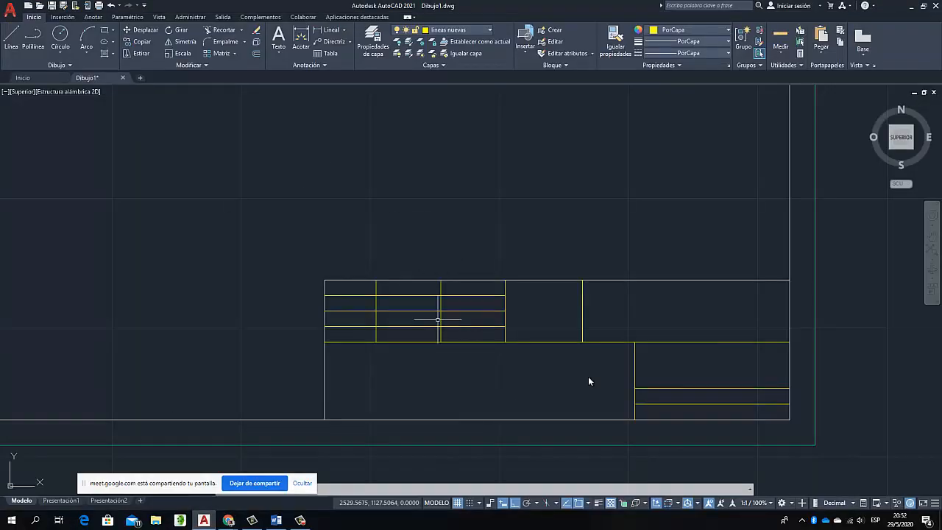
Move the upper table's first row line, its four vertical lines, the long horizontal divider and the lower vertical line to layer 0
{"action": "left_click", "coordinate": [414, 295]}
{"action": "mouse_move", "coordinate": [414, 295]}
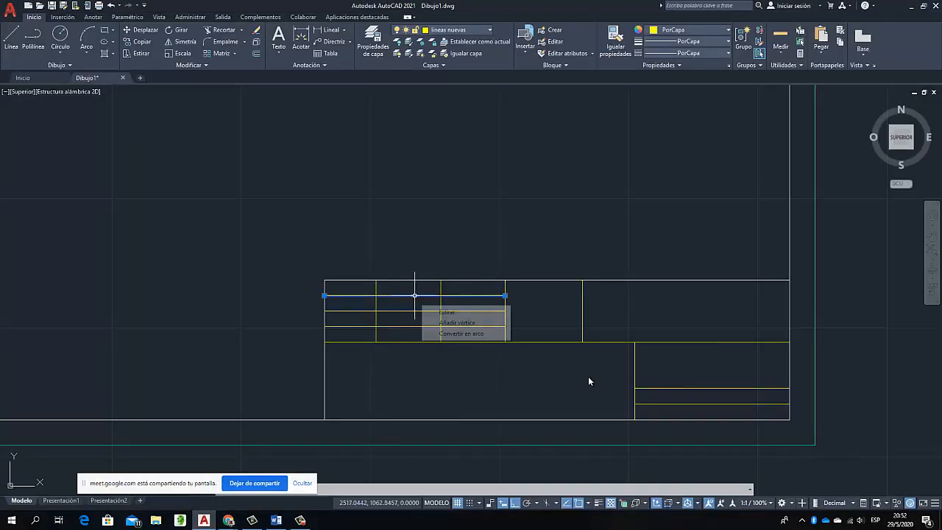
{"action": "left_click", "coordinate": [376, 301]}
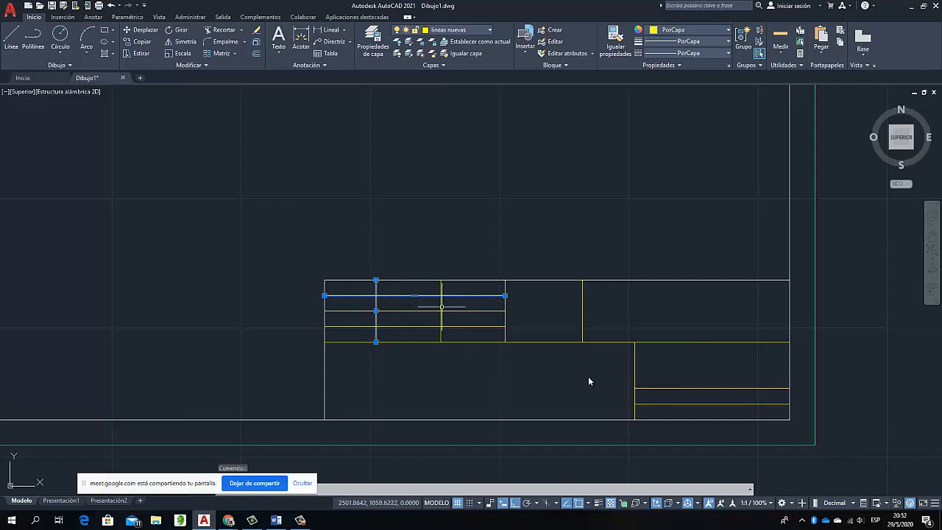
{"action": "left_click", "coordinate": [441, 302]}
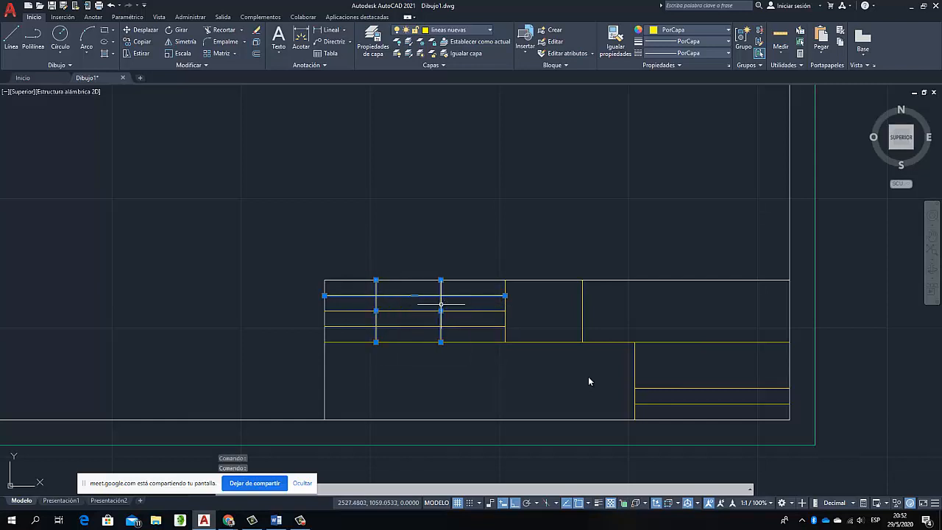
{"action": "left_click", "coordinate": [505, 312]}
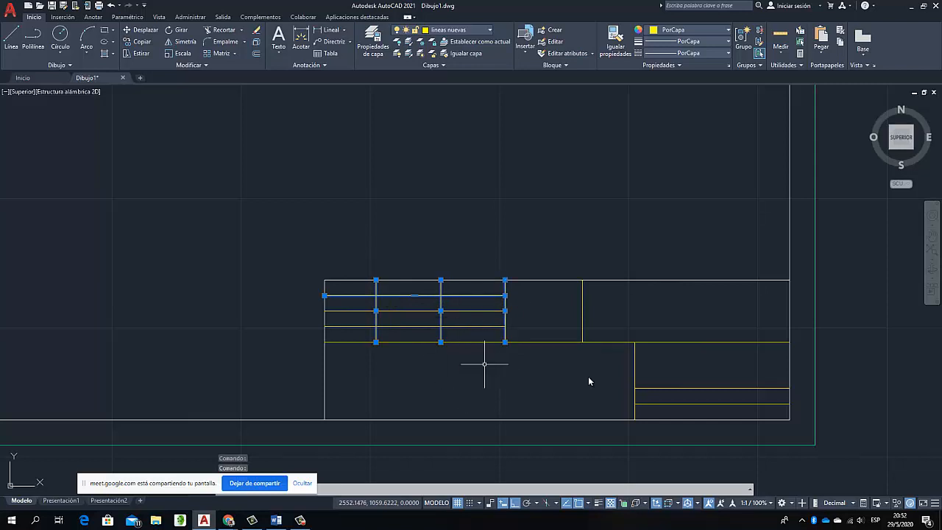
{"action": "left_click", "coordinate": [484, 341]}
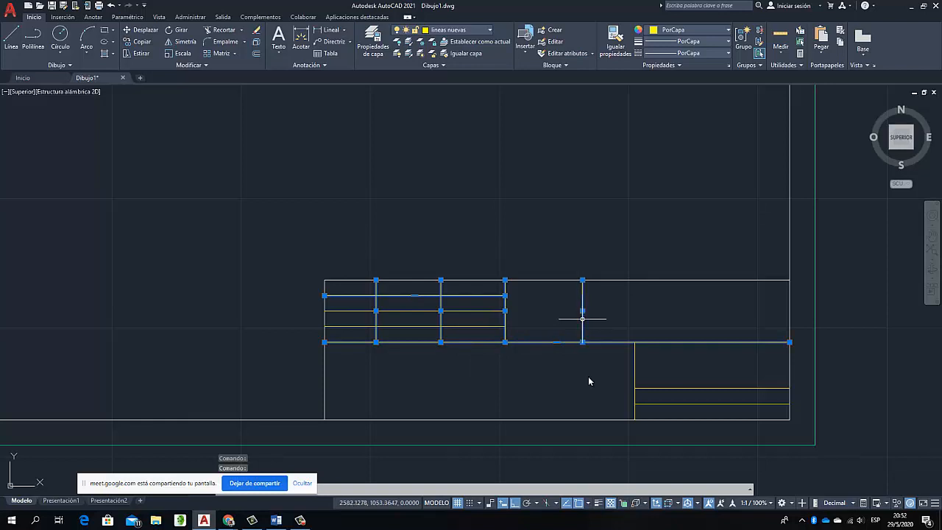
{"action": "left_click", "coordinate": [634, 376]}
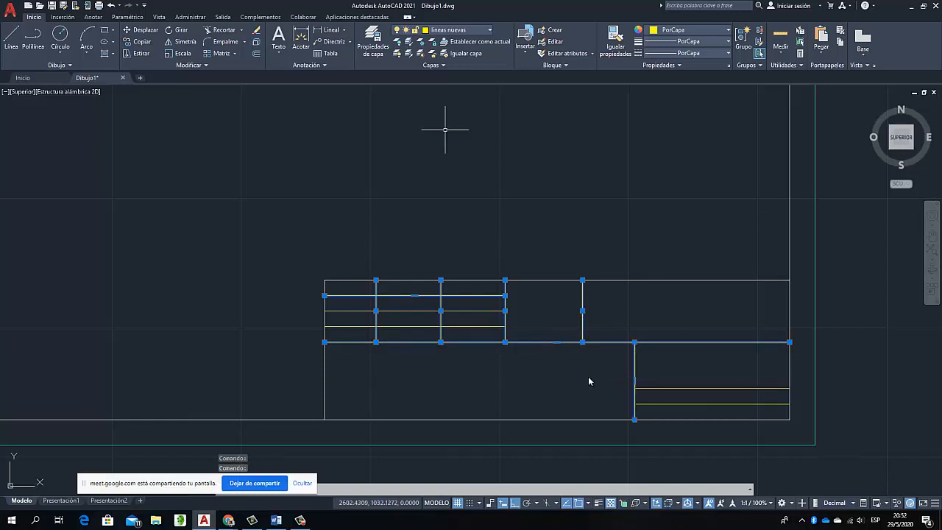
{"action": "left_click", "coordinate": [453, 29]}
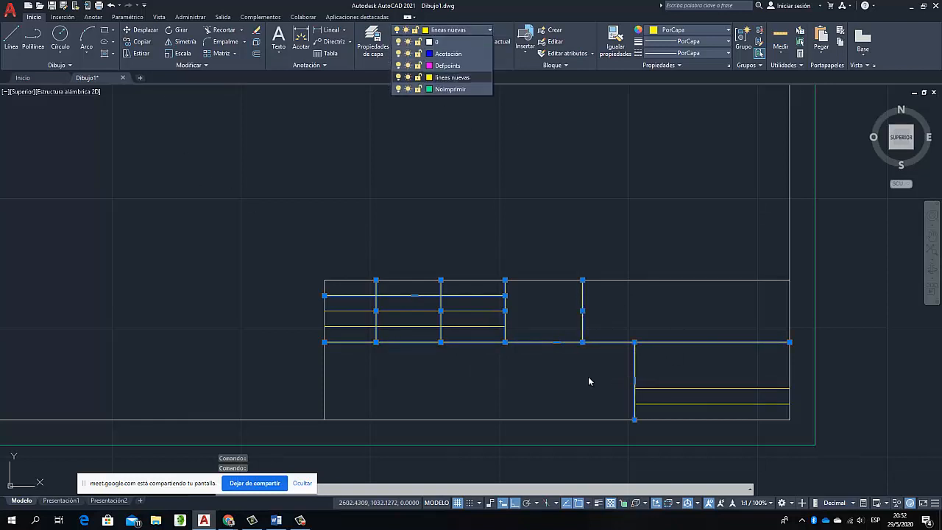
{"action": "left_click", "coordinate": [437, 42]}
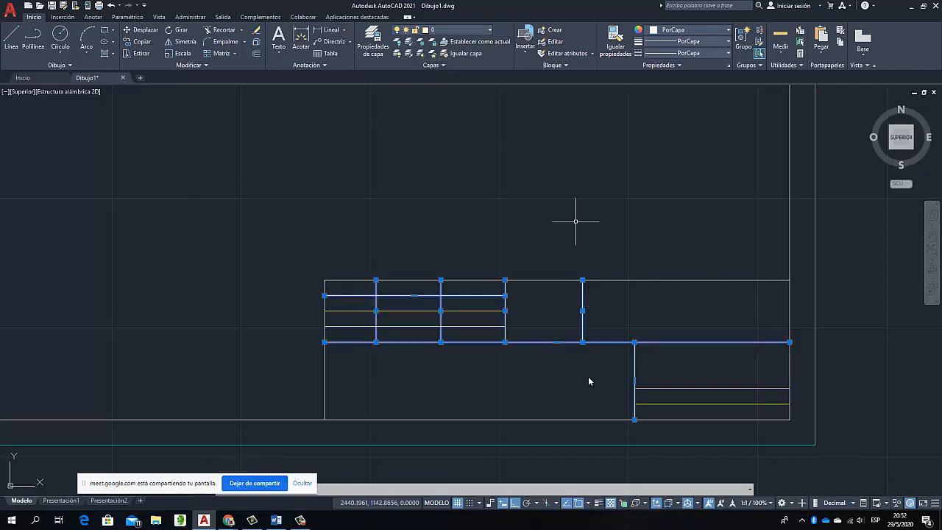
{"action": "key", "text": "Escape"}
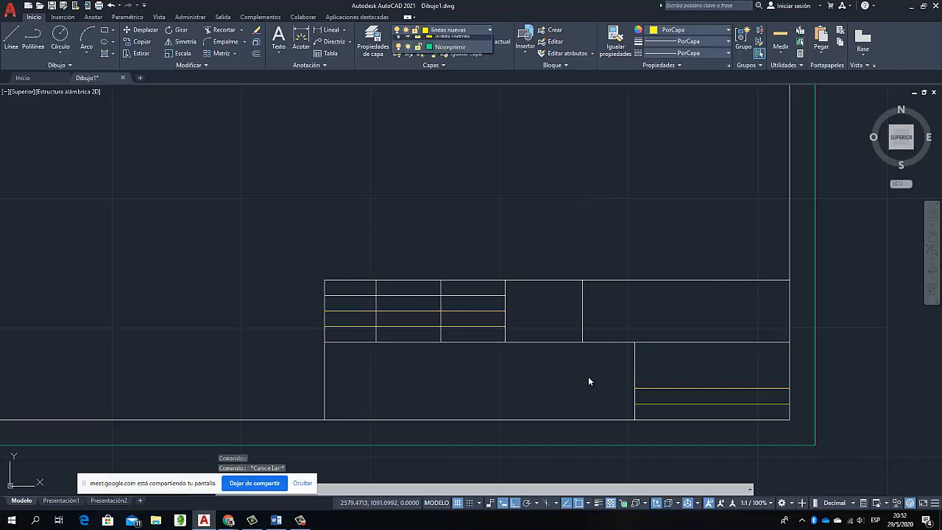
Make layer 0 current and set the current lineweight to 0.13 mm
{"action": "left_click", "coordinate": [457, 30]}
{"action": "left_click", "coordinate": [447, 42]}
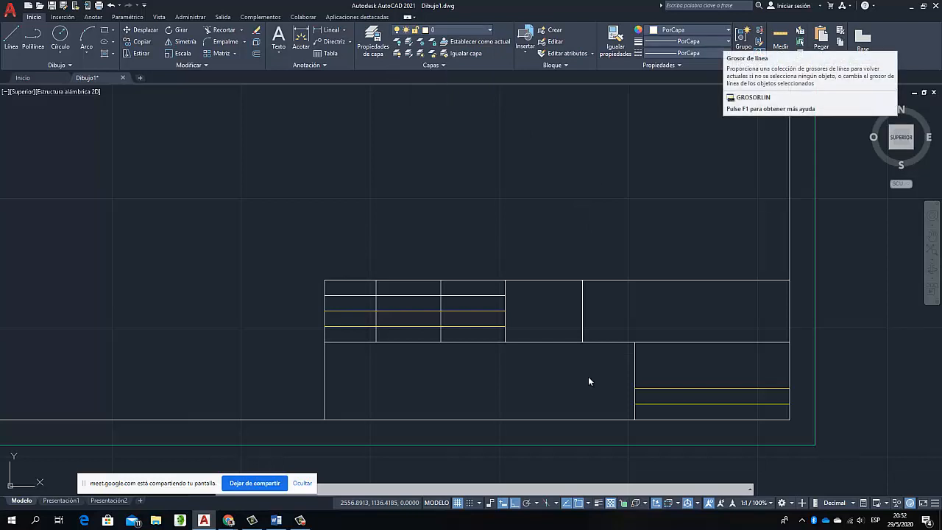
{"action": "left_click", "coordinate": [688, 41]}
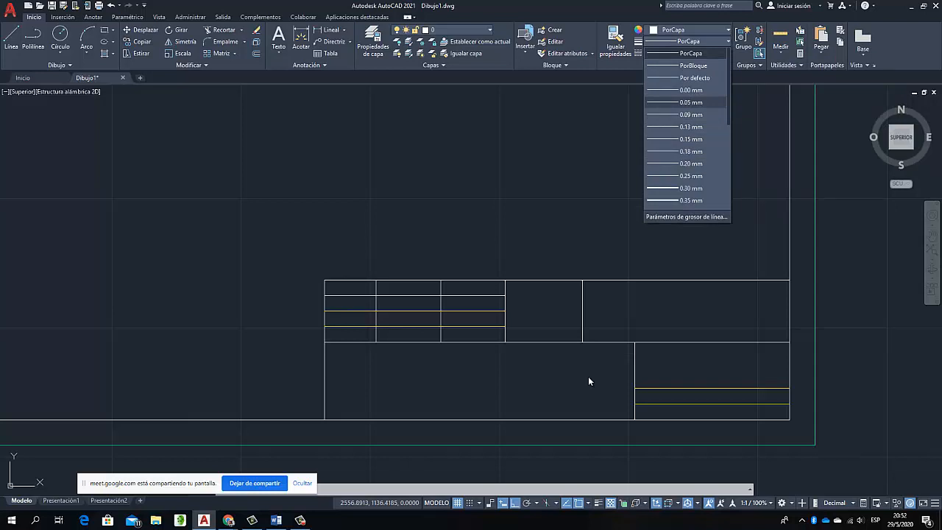
{"action": "key", "text": "Escape"}
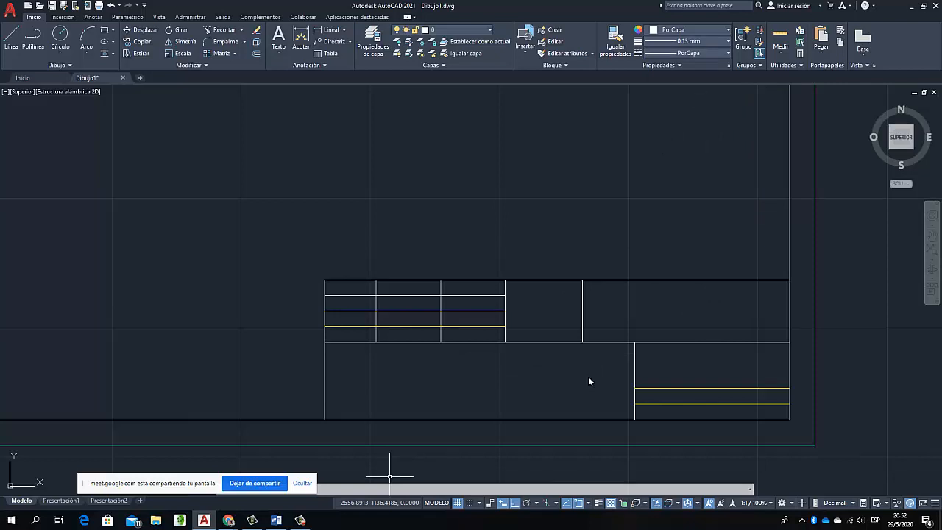
Toggle the lineweight display on and off and regenerate the model to check the line thicknesses
{"action": "left_click", "coordinate": [598, 503]}
{"action": "left_click", "coordinate": [598, 503]}
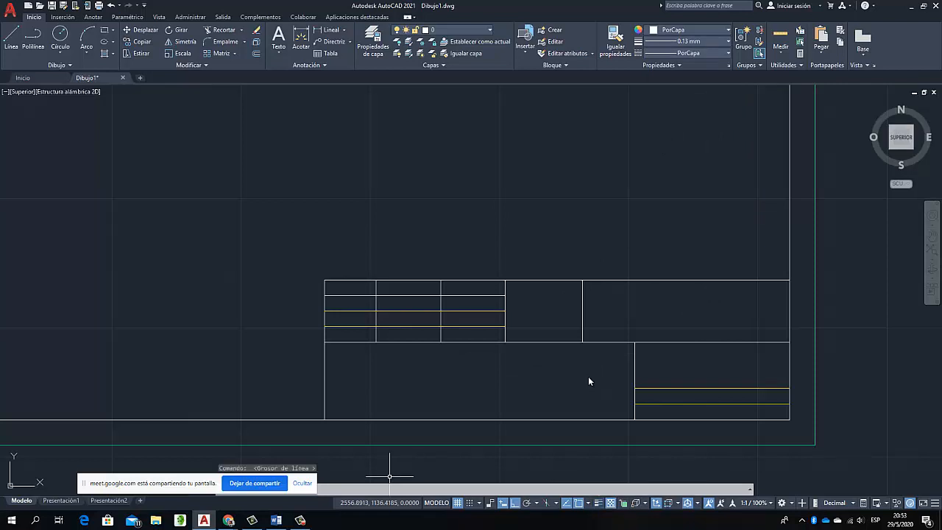
{"action": "left_click", "coordinate": [598, 503]}
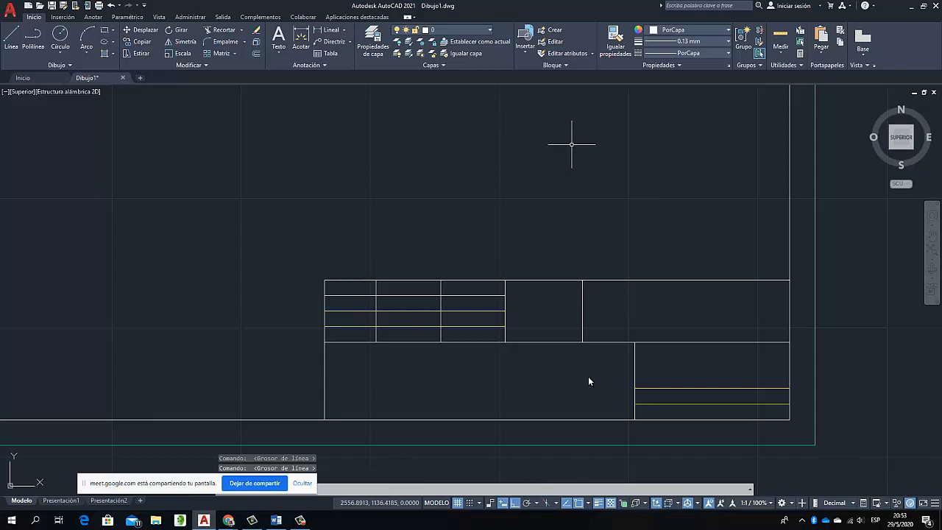
{"action": "left_click", "coordinate": [517, 162]}
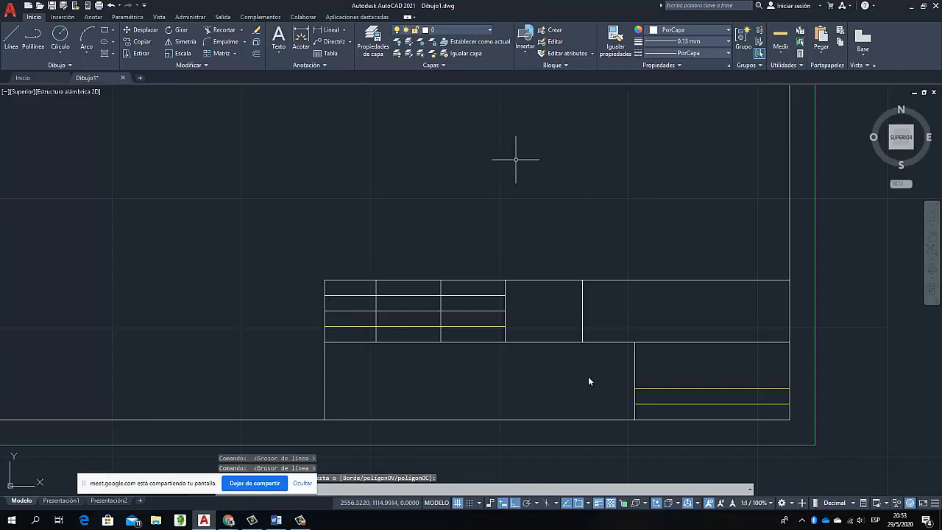
{"action": "type", "text": "_REGEN"}
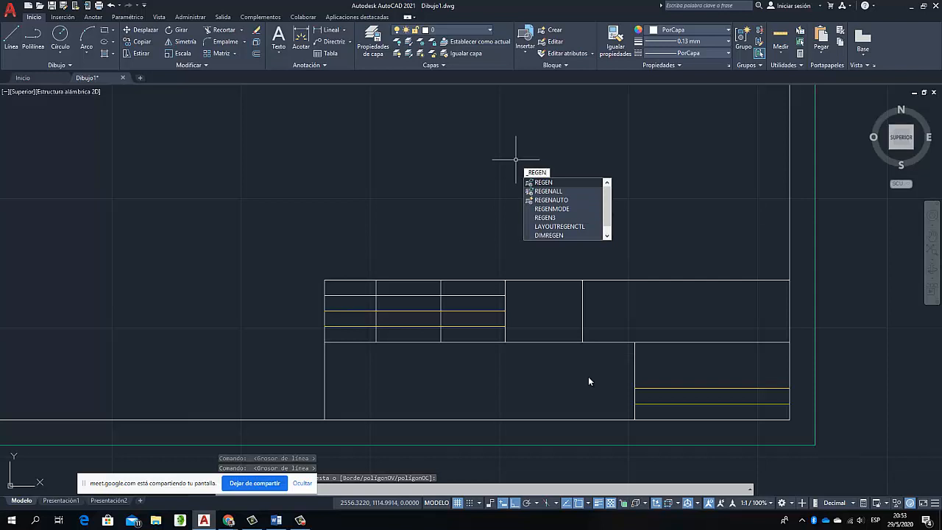
{"action": "key", "text": "Return"}
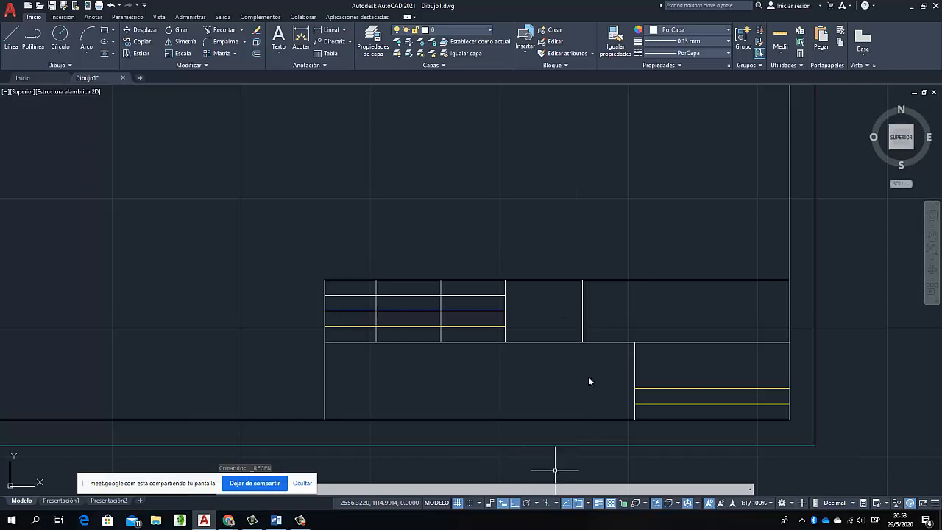
{"action": "left_click", "coordinate": [598, 503]}
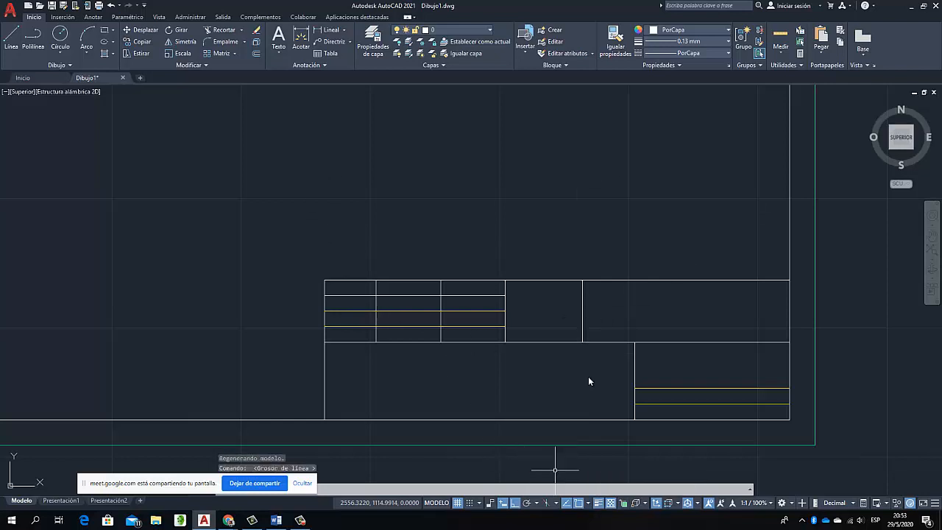
{"action": "left_click", "coordinate": [598, 503]}
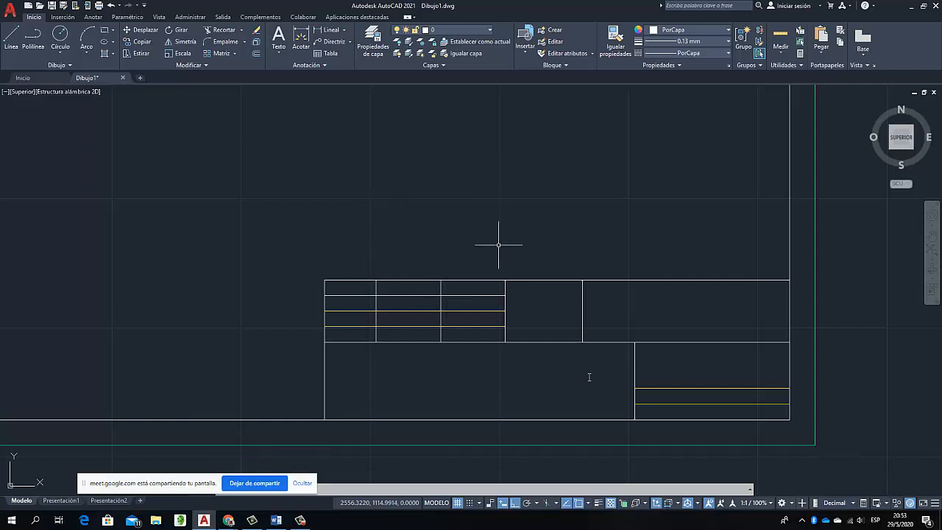
Turn Ortho off and add the multiline text "Nombre" inside the top cell of the title block's second column
{"action": "left_click", "coordinate": [93, 16]}
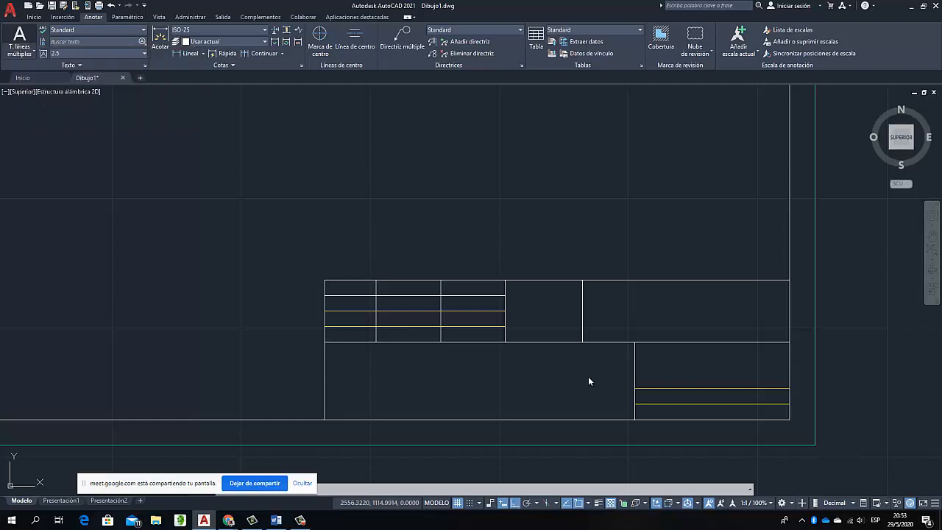
{"action": "left_click", "coordinate": [19, 42]}
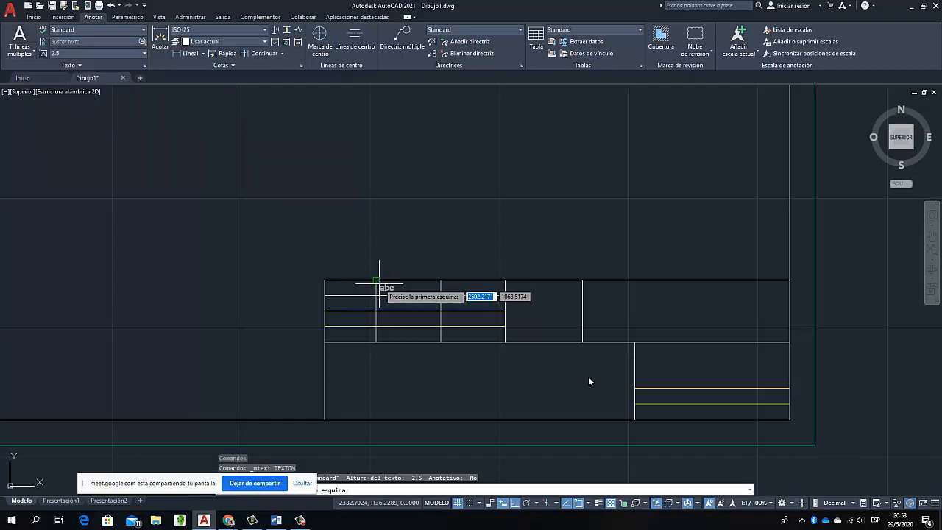
{"action": "scroll", "coordinate": [382, 286], "scroll_direction": "up", "scroll_amount": 5}
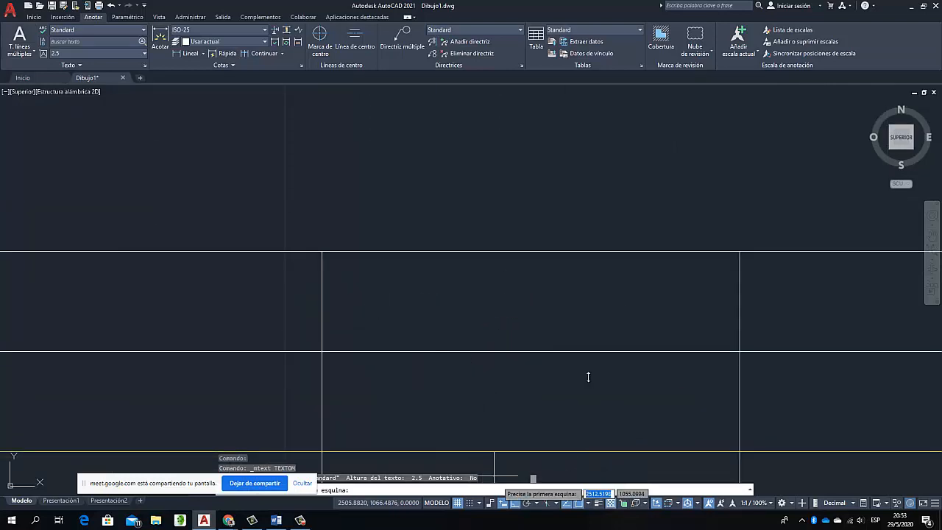
{"action": "left_click", "coordinate": [515, 503]}
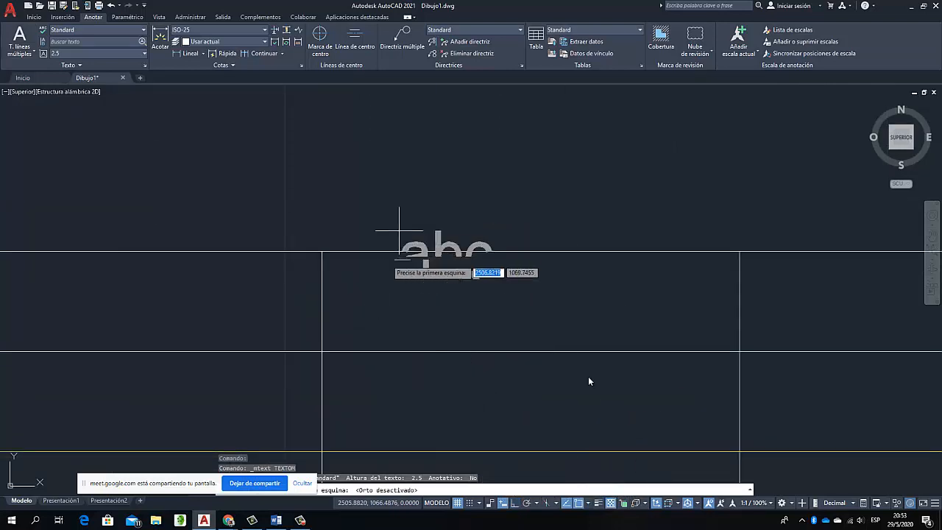
{"action": "left_click", "coordinate": [346, 269]}
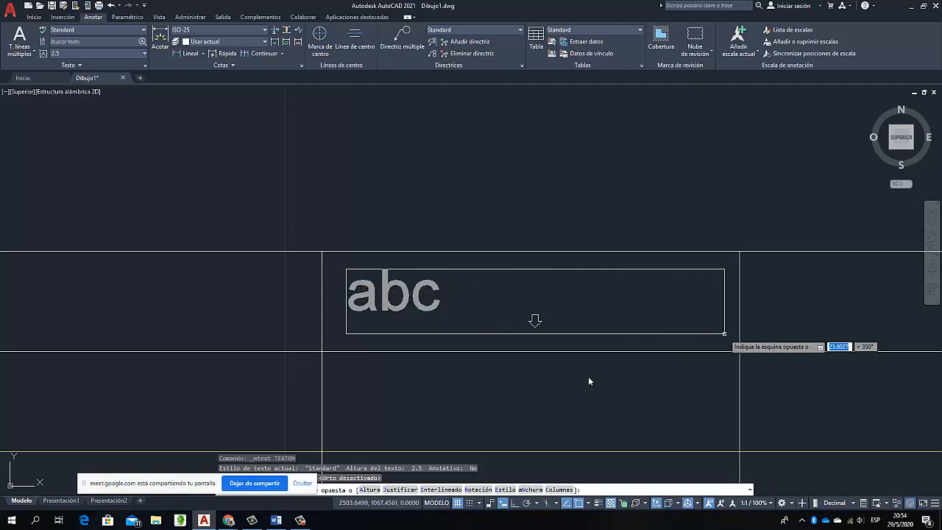
{"action": "left_click", "coordinate": [724, 333]}
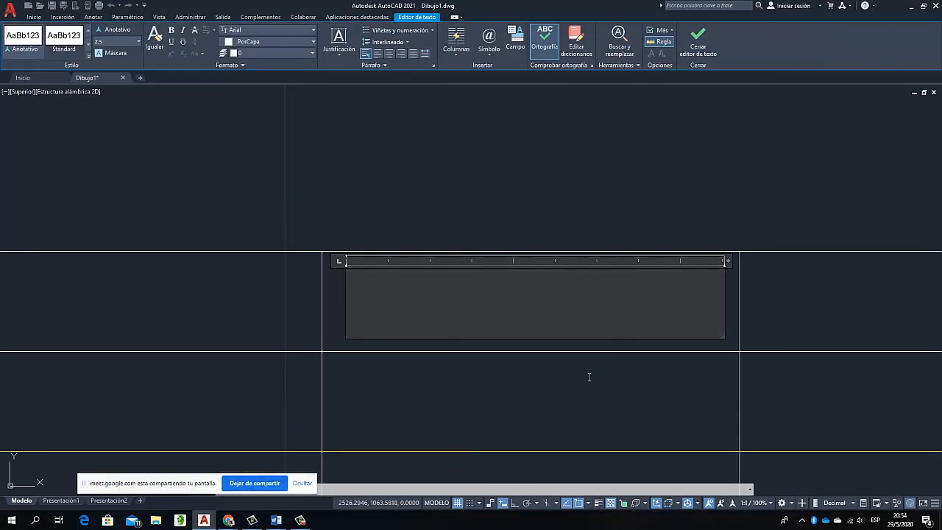
{"action": "type", "text": "Nombre"}
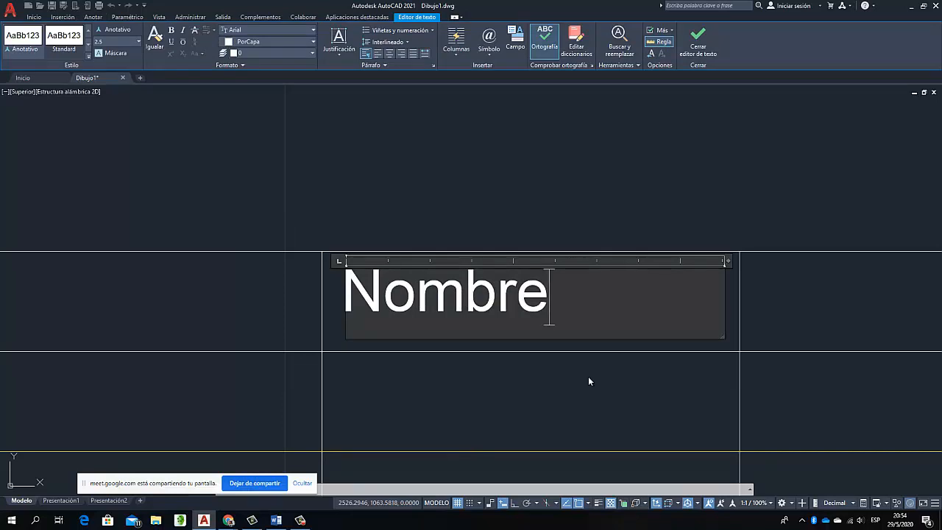
{"action": "left_click", "coordinate": [589, 381]}
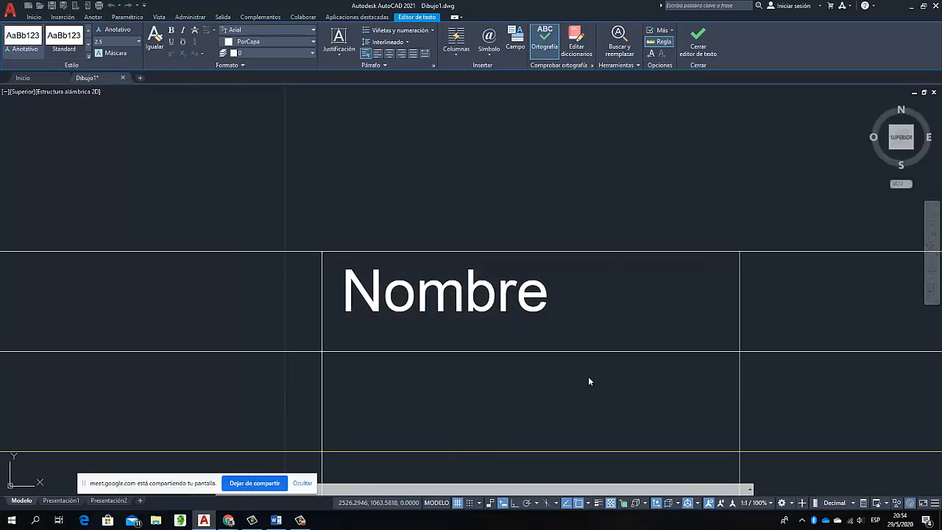
Move the "Nombre" text sideways to centre it within the top cell of the second column
{"action": "left_click", "coordinate": [486, 288]}
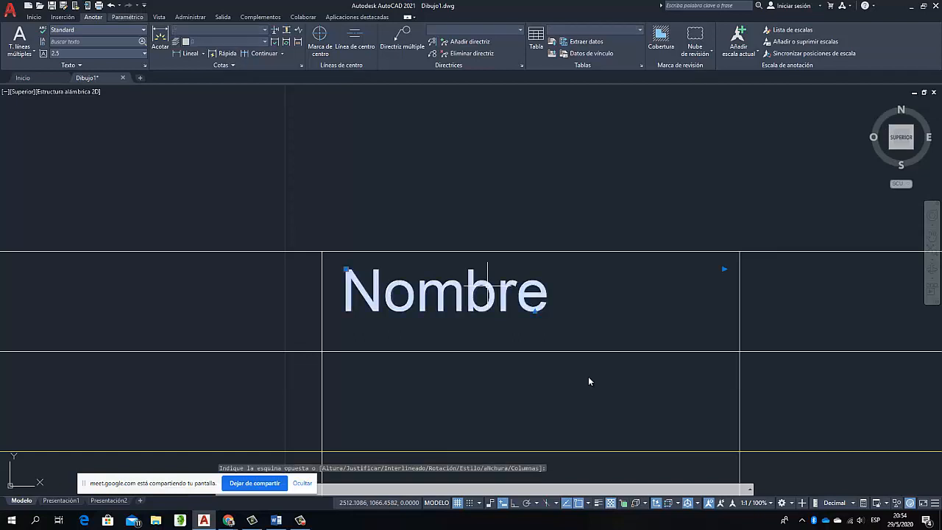
{"action": "left_click", "coordinate": [34, 17]}
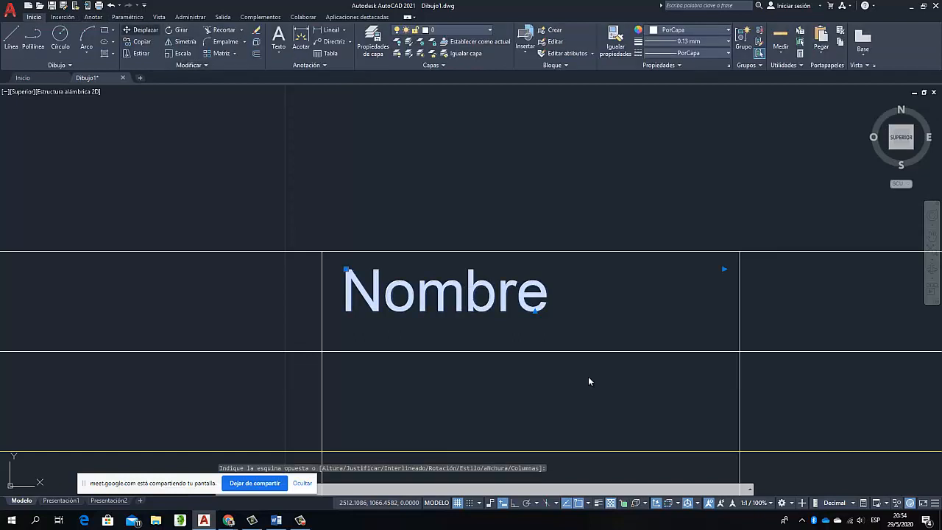
{"action": "left_click", "coordinate": [141, 30]}
{"action": "left_click", "coordinate": [397, 151]}
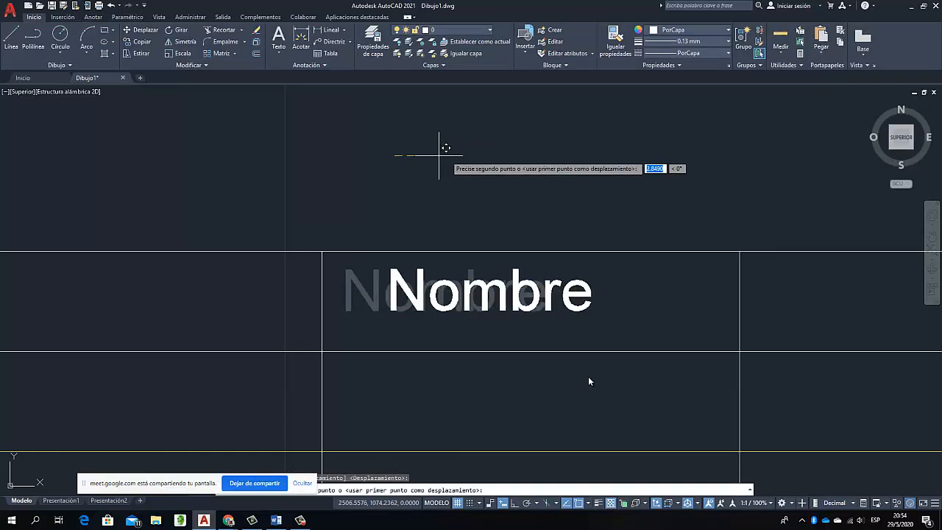
{"action": "left_click", "coordinate": [476, 154]}
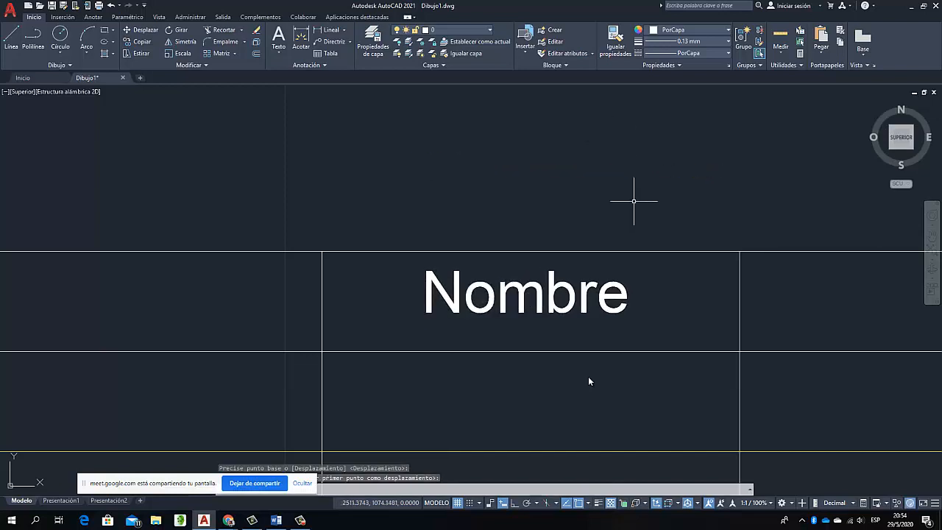
Copy the "Nombre" text horizontally with Ortho on into the top cells of the third and first columns
{"action": "scroll", "coordinate": [634, 200], "scroll_direction": "down", "scroll_amount": 5}
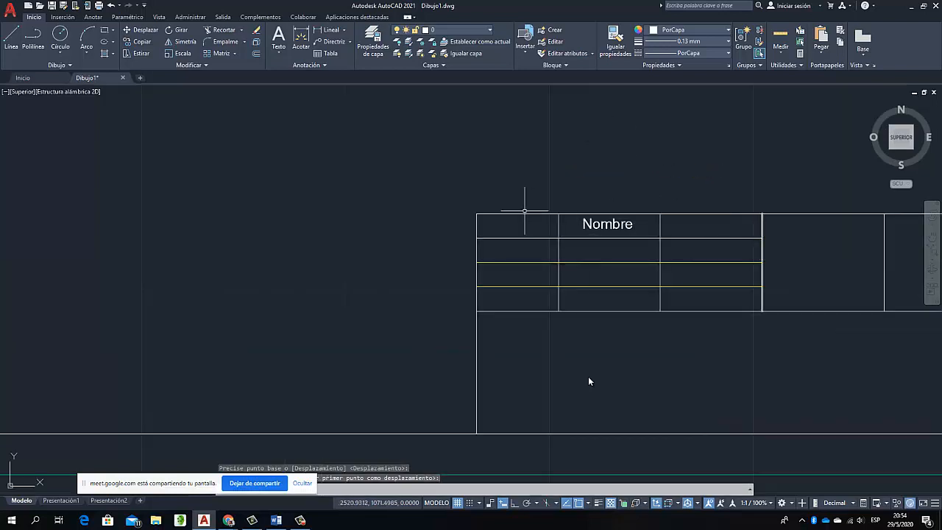
{"action": "left_click", "coordinate": [601, 225]}
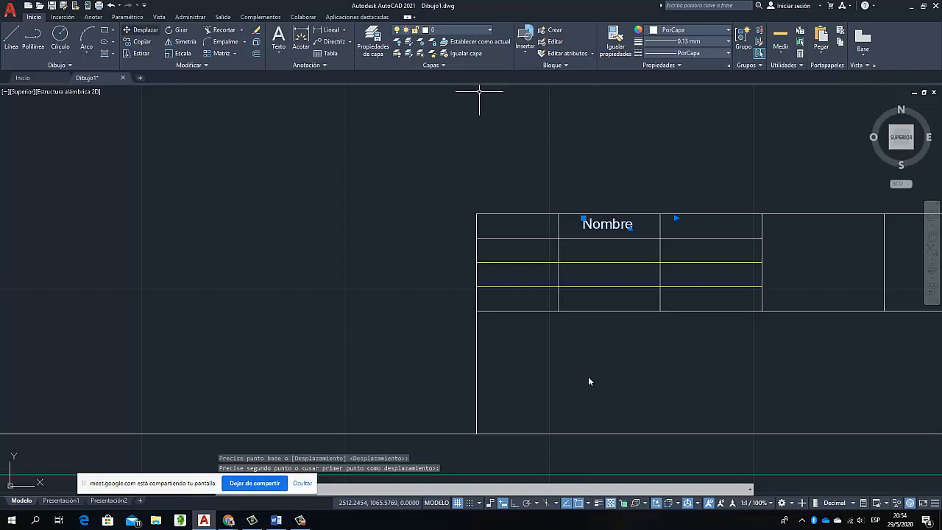
{"action": "left_click", "coordinate": [141, 42]}
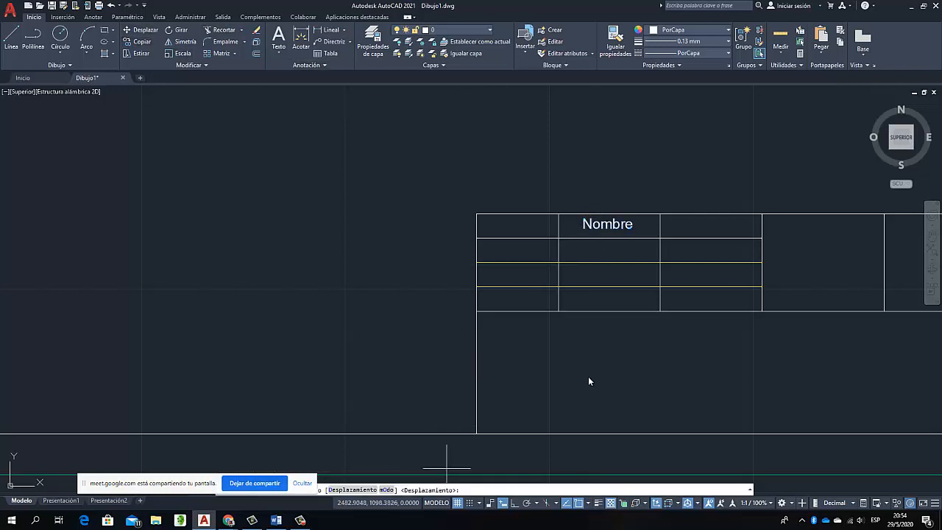
{"action": "key", "text": "F8"}
{"action": "left_click", "coordinate": [569, 359]}
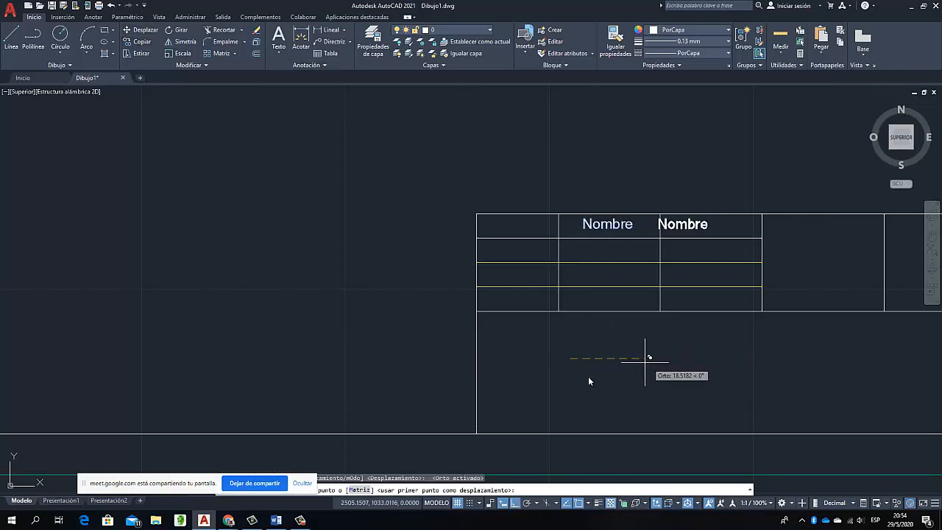
{"action": "left_click", "coordinate": [672, 360]}
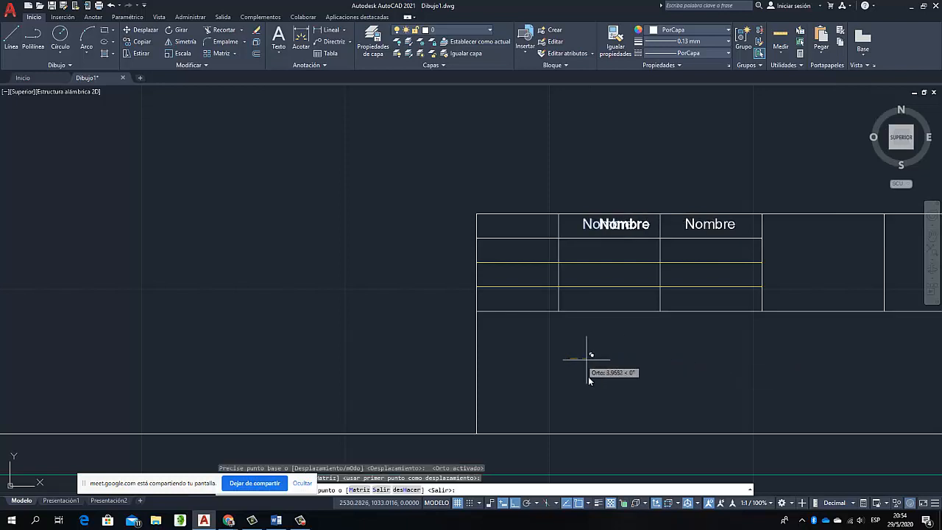
{"action": "left_click", "coordinate": [475, 365]}
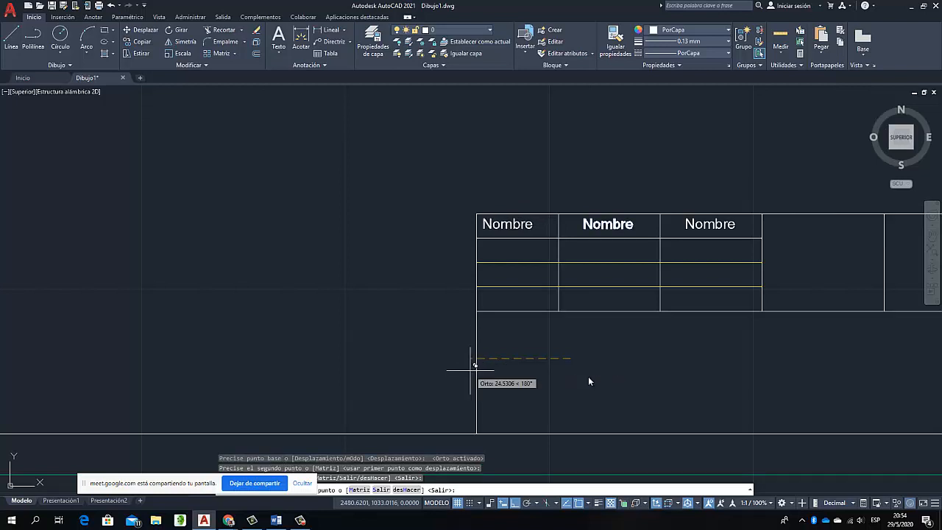
{"action": "key", "text": "Escape"}
Move the first column's "Nombre" text 6 units down into the second row, using the row line endpoints as reference
{"action": "left_click", "coordinate": [515, 225]}
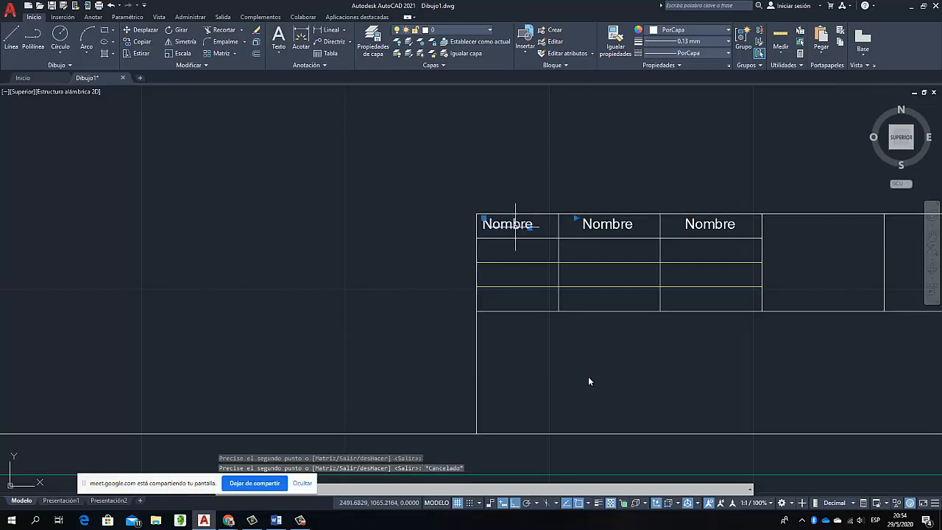
{"action": "left_click", "coordinate": [139, 29]}
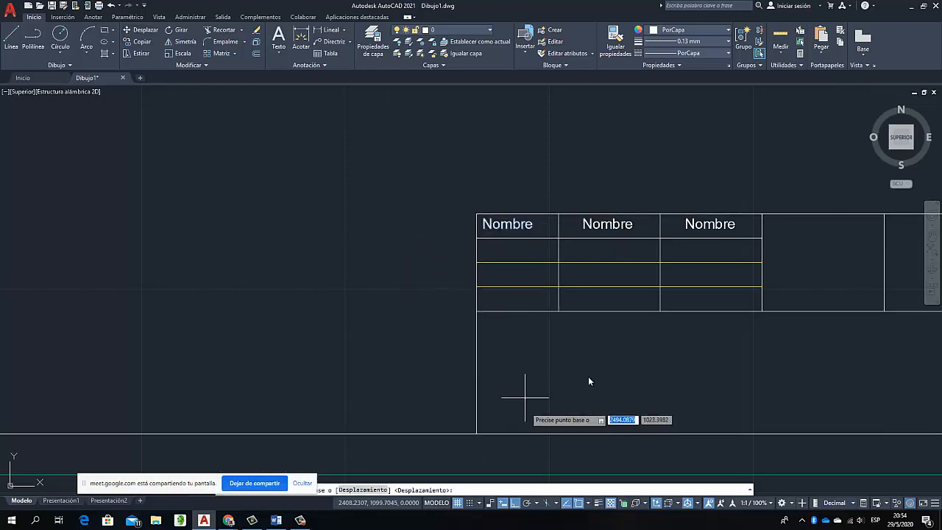
{"action": "left_click", "coordinate": [477, 214]}
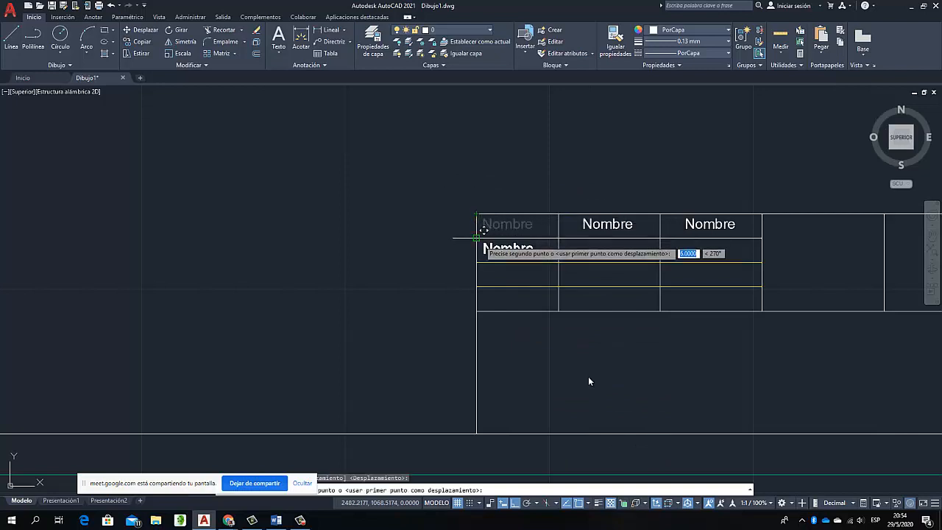
{"action": "left_click", "coordinate": [476, 237]}
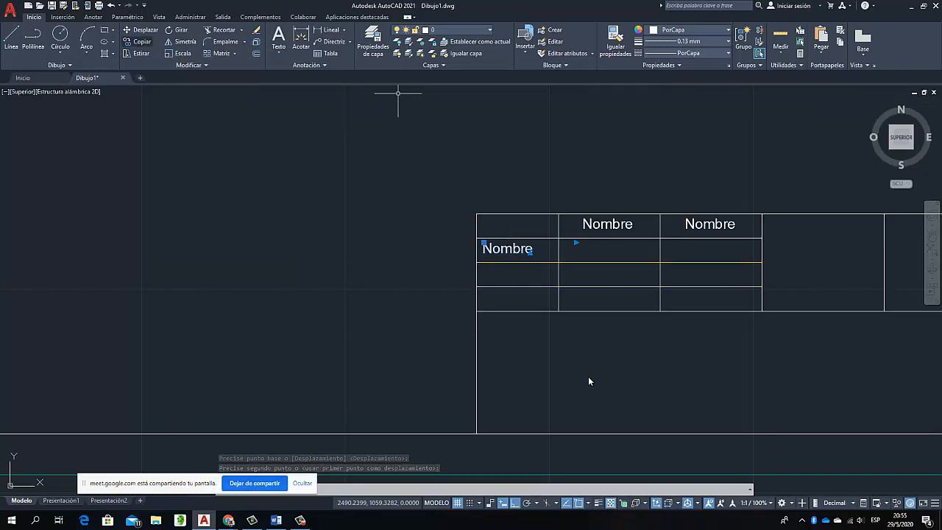
{"action": "left_click", "coordinate": [142, 42]}
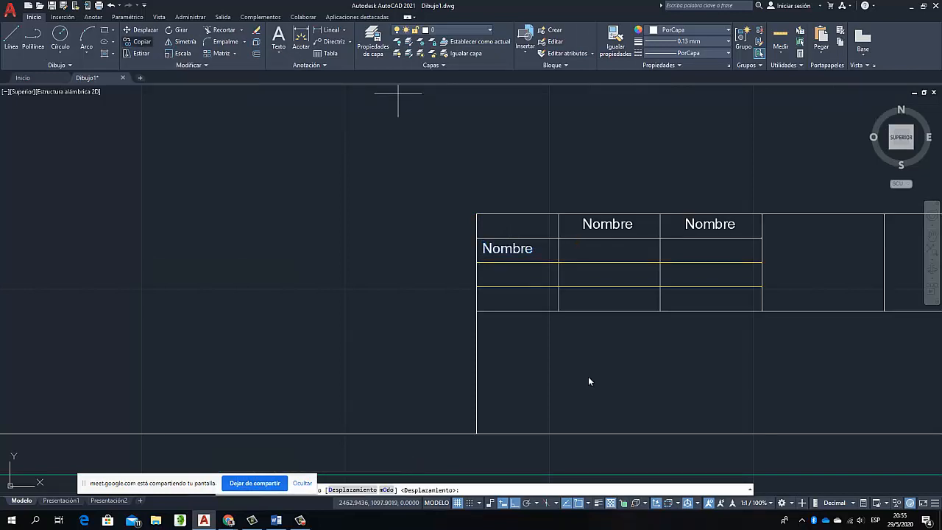
{"action": "left_click", "coordinate": [476, 238]}
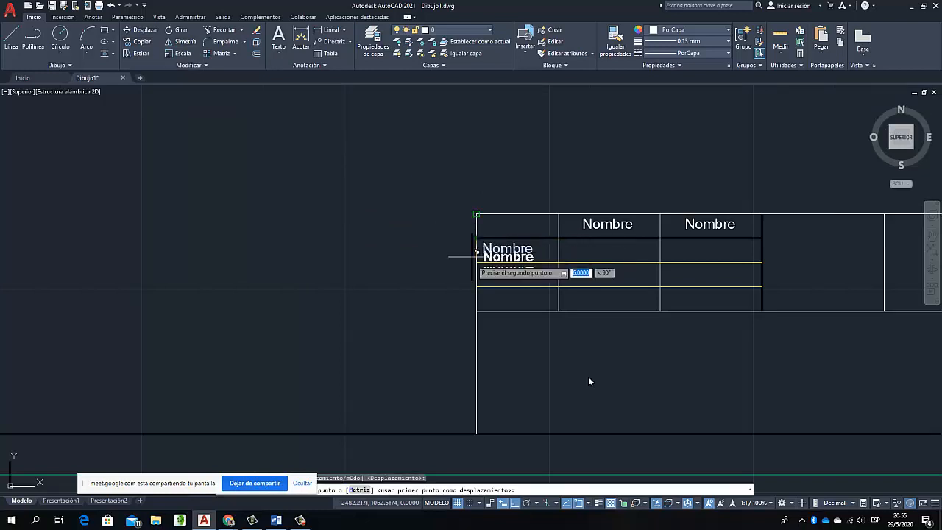
{"action": "key", "text": "Escape"}
{"action": "key", "text": "Escape"}
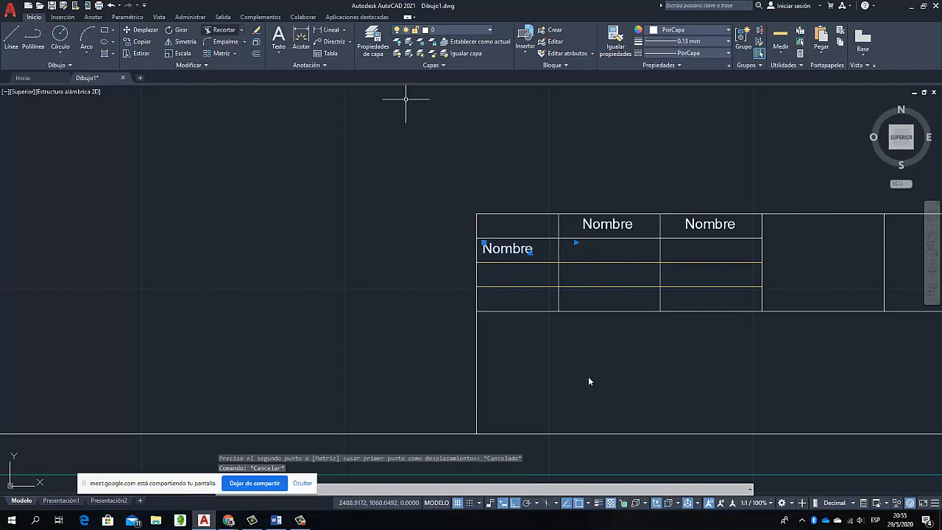
Copy the first column's "Nombre" text 6 and 12 units down into the third and fourth rows
{"action": "key", "text": "Return"}
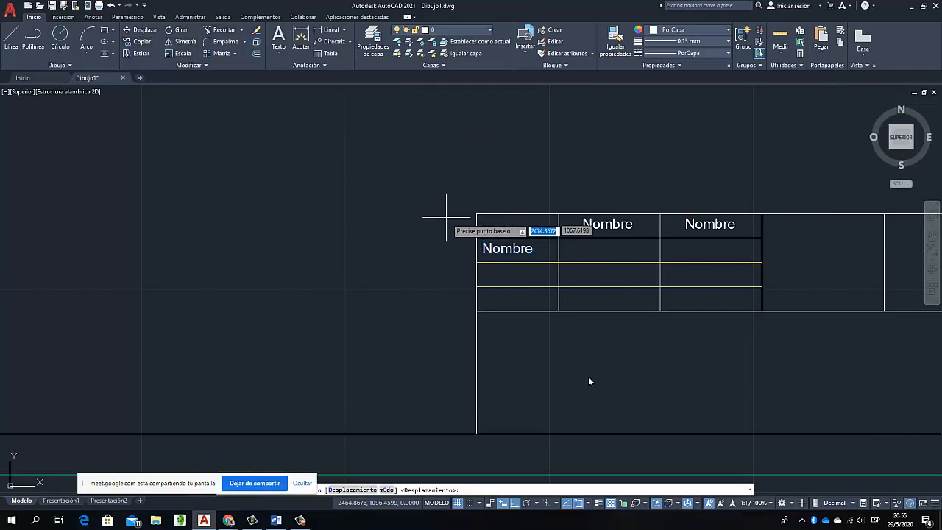
{"action": "left_click", "coordinate": [476, 238]}
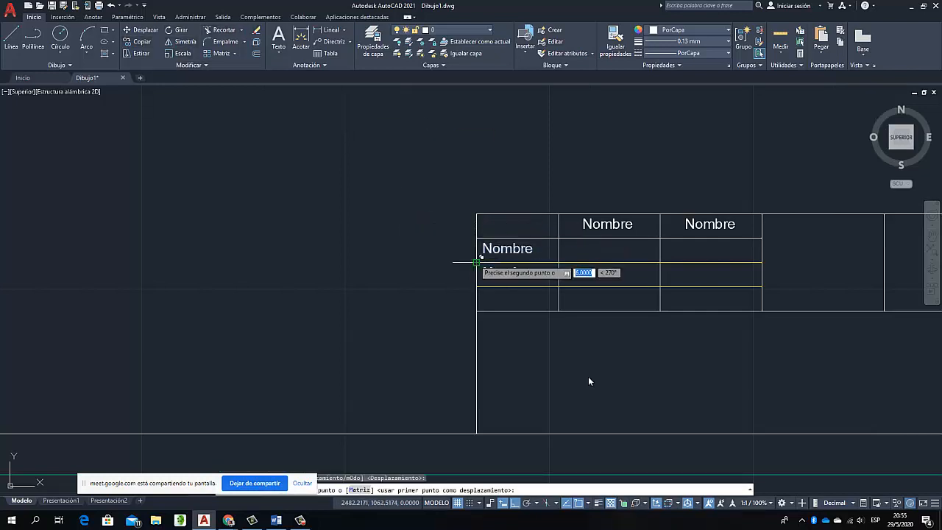
{"action": "left_click", "coordinate": [476, 262]}
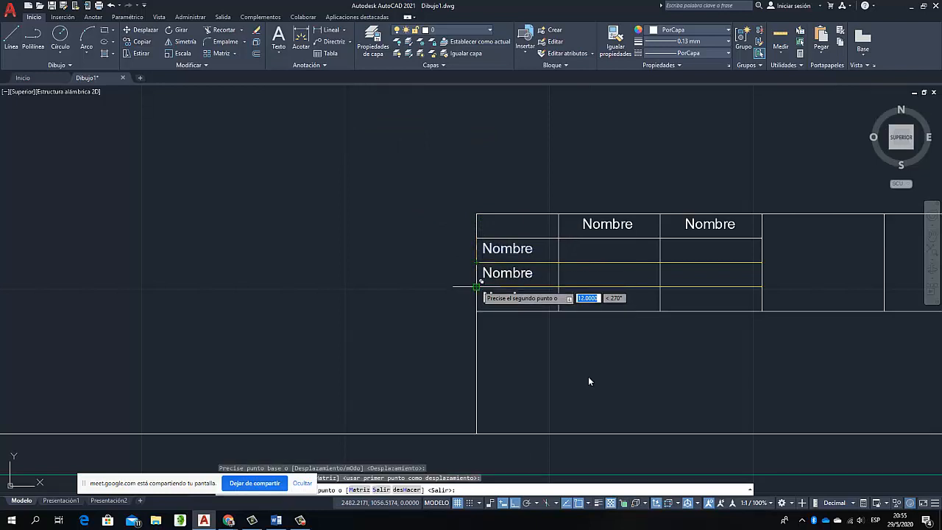
{"action": "left_click", "coordinate": [476, 286]}
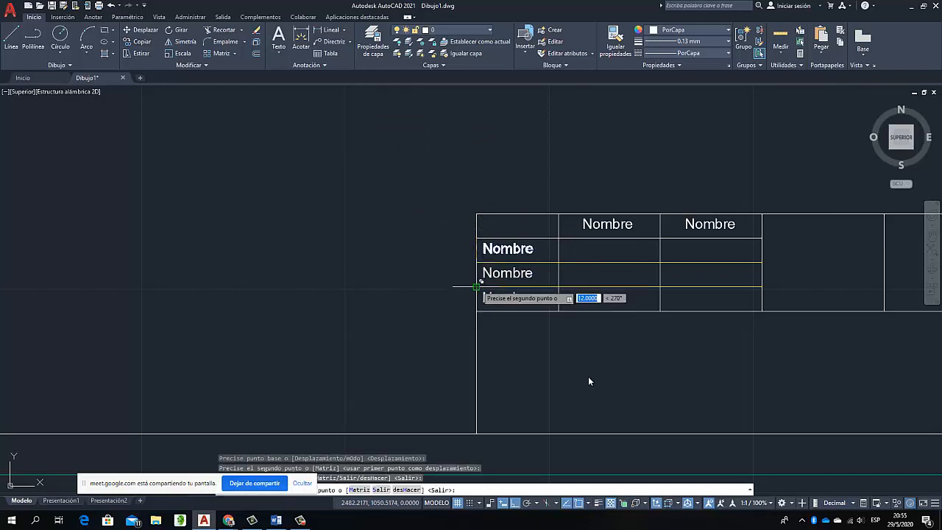
{"action": "key", "text": "Escape"}
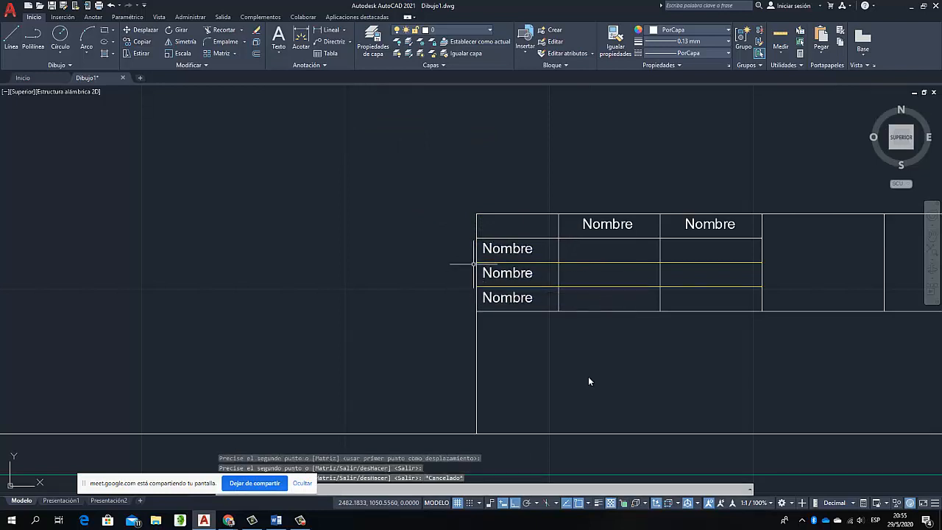
Replace the "Nombre" text in the first column's second row with "Dibujado"
{"action": "left_click", "coordinate": [515, 248]}
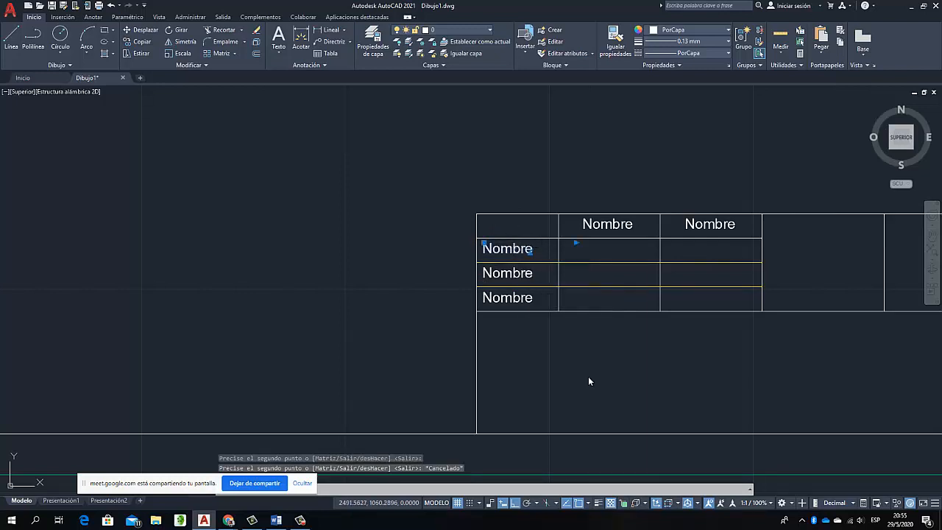
{"action": "right_click", "coordinate": [515, 248]}
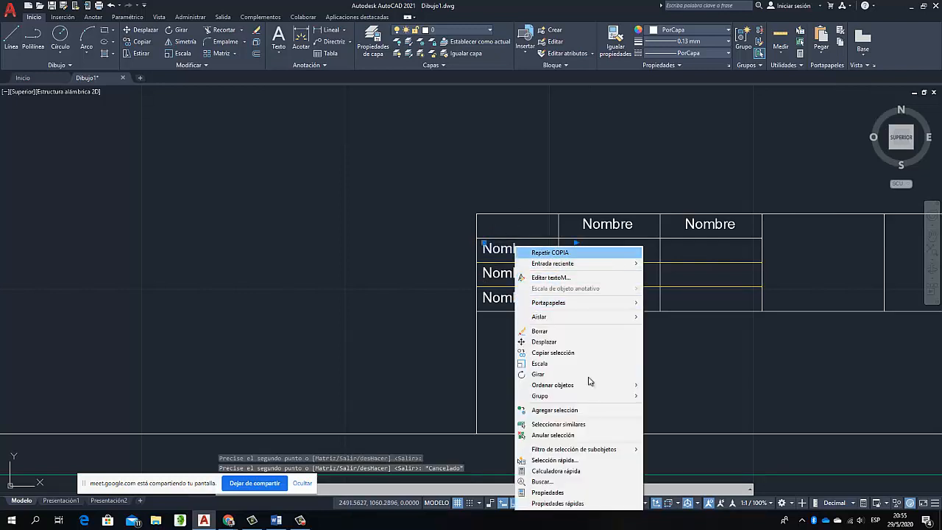
{"action": "key", "text": "Return"}
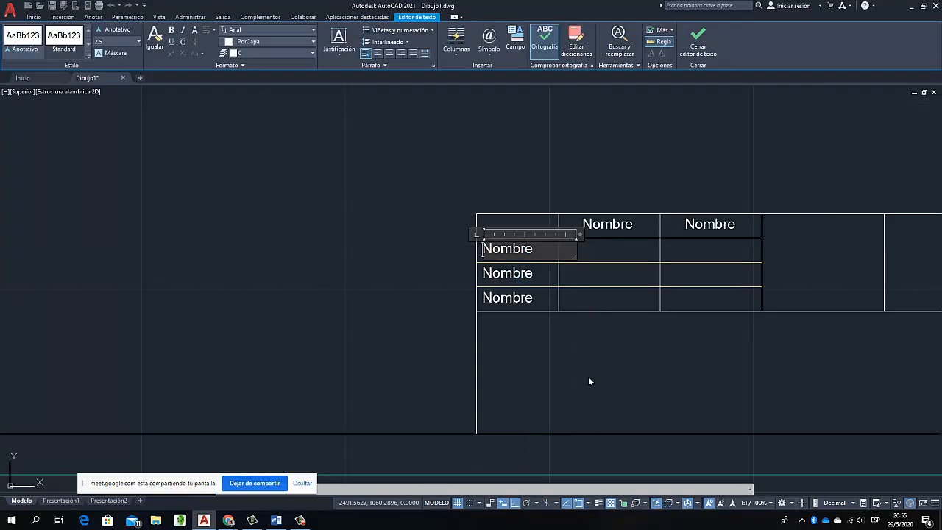
{"action": "key", "text": "Delete"}
{"action": "key", "text": "Delete"}
{"action": "key", "text": "Delete"}
{"action": "key", "text": "Delete"}
{"action": "key", "text": "Delete"}
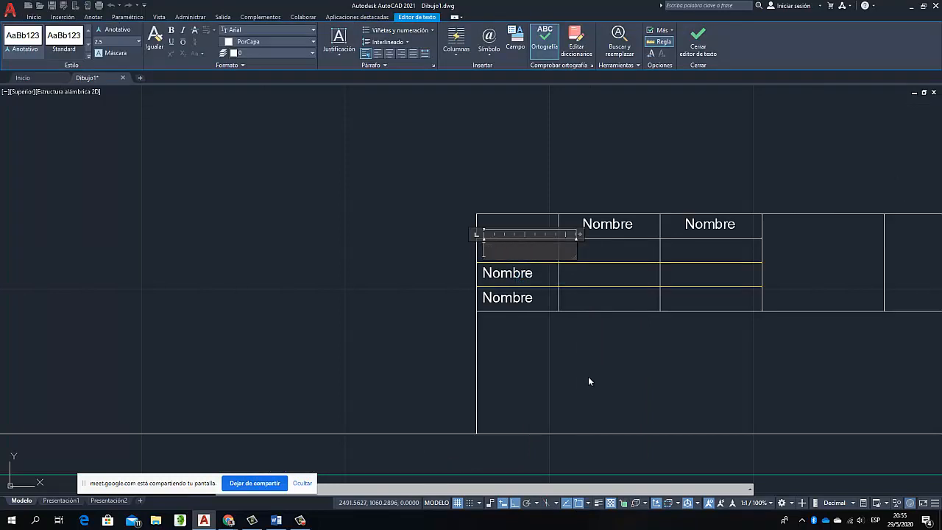
{"action": "type", "text": "Dibujado"}
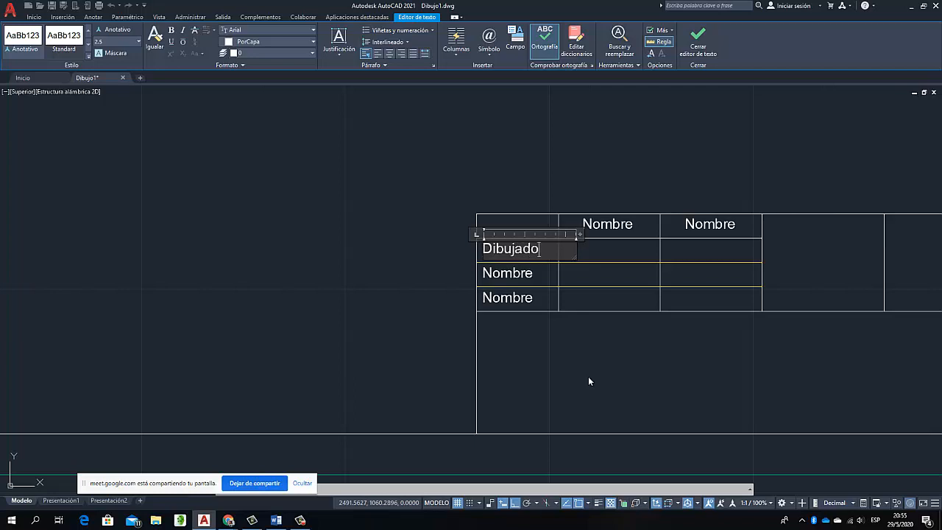
{"action": "left_click", "coordinate": [501, 273]}
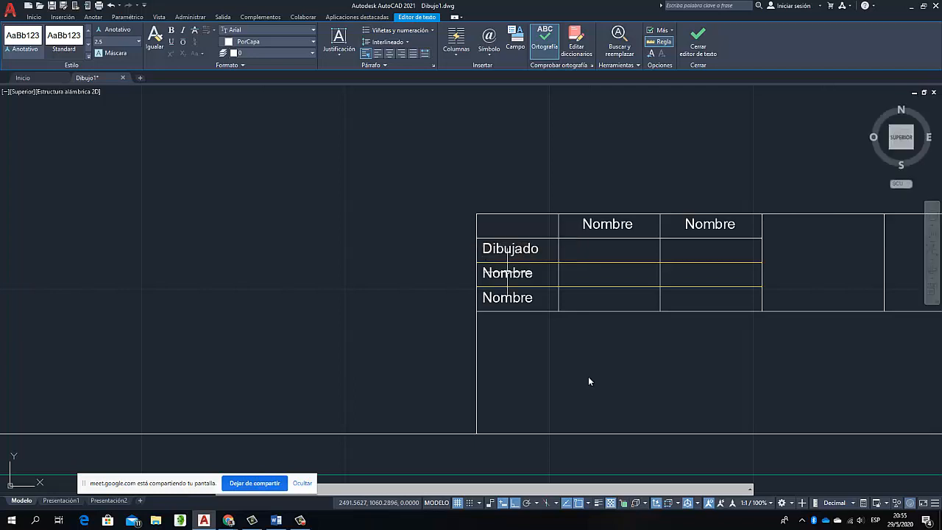
Replace the "Nombre" text in the first column's third row with "Comprobado"
{"action": "left_click", "coordinate": [502, 273]}
{"action": "right_click", "coordinate": [496, 273]}
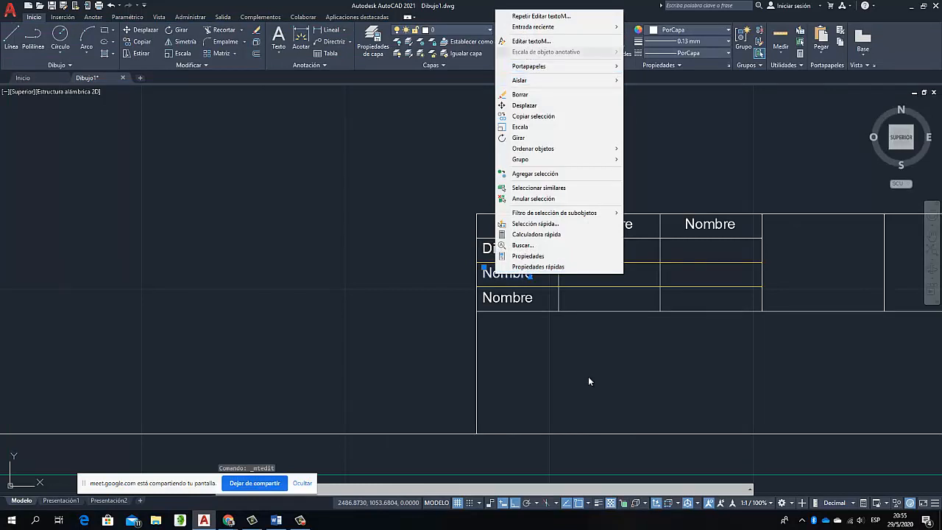
{"action": "left_click", "coordinate": [532, 41]}
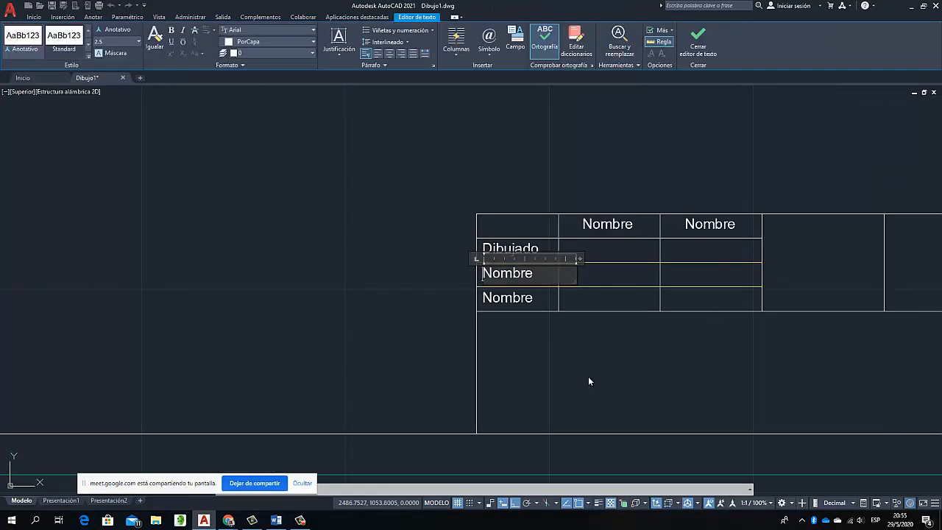
{"action": "key", "text": "Delete"}
{"action": "key", "text": "Delete"}
{"action": "key", "text": "Delete"}
{"action": "key", "text": "Delete"}
{"action": "key", "text": "Delete"}
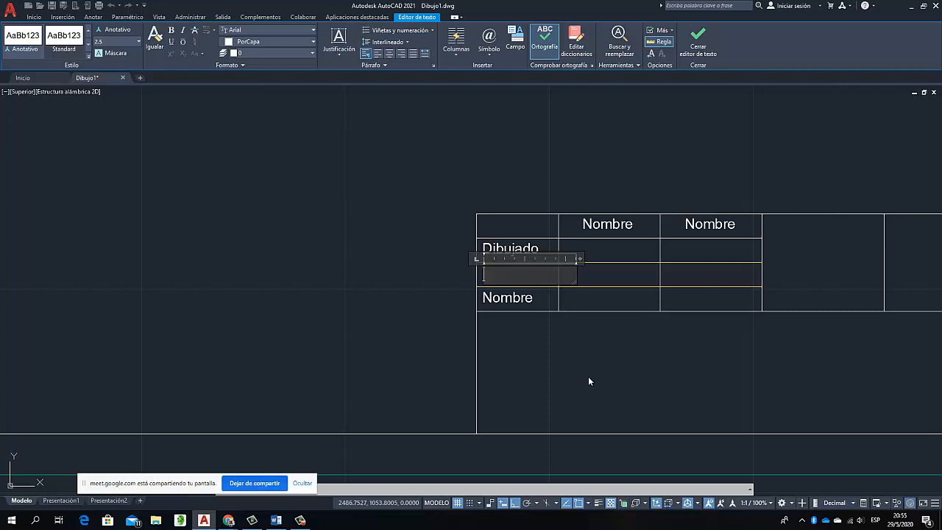
{"action": "type", "text": "Comprobado"}
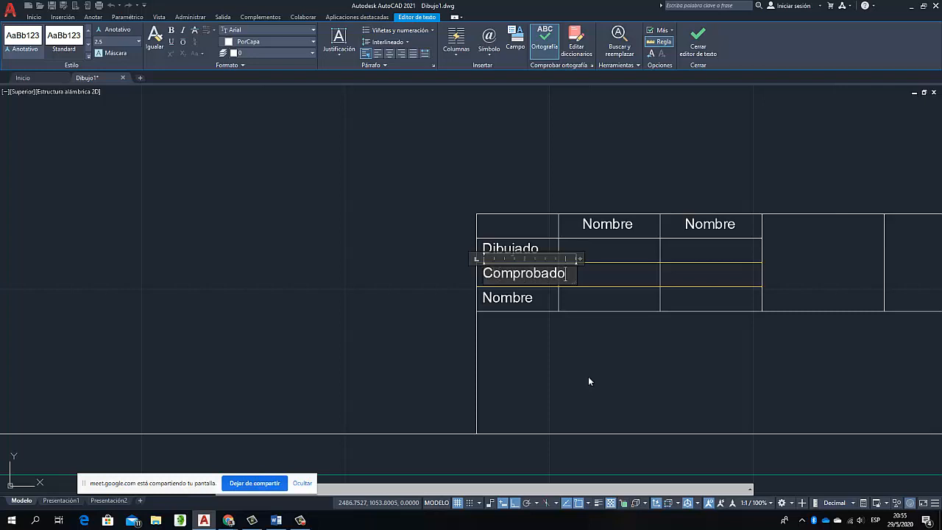
{"action": "left_click", "coordinate": [552, 179]}
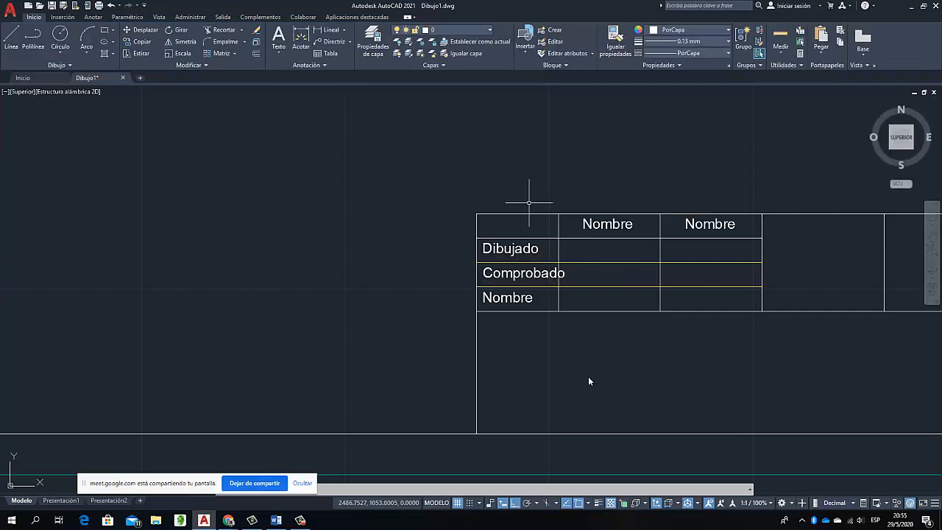
Replace the "Nombre" text in the first column's fourth row with "Según Normas" and widen its text box to fit one line
{"action": "left_click", "coordinate": [505, 298]}
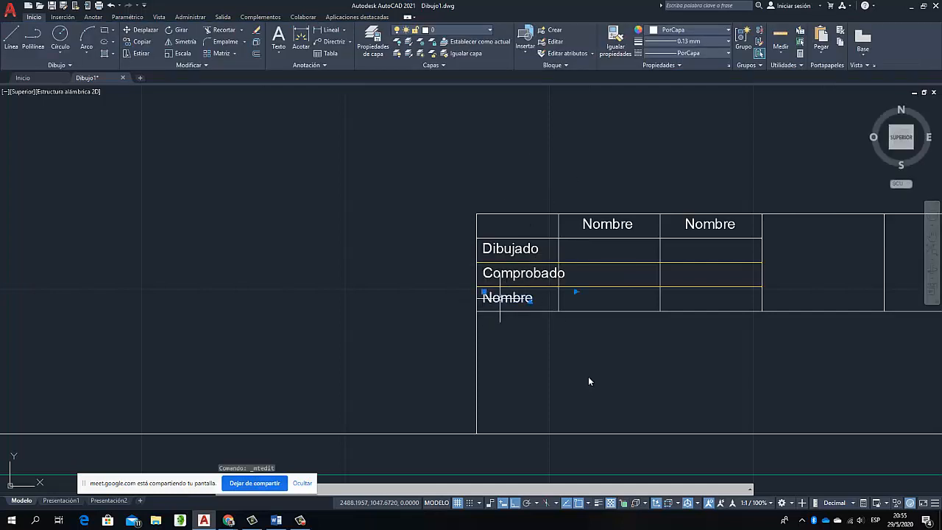
{"action": "right_click", "coordinate": [501, 298]}
{"action": "left_click", "coordinate": [536, 66]}
{"action": "key", "text": "ctrl+a"}
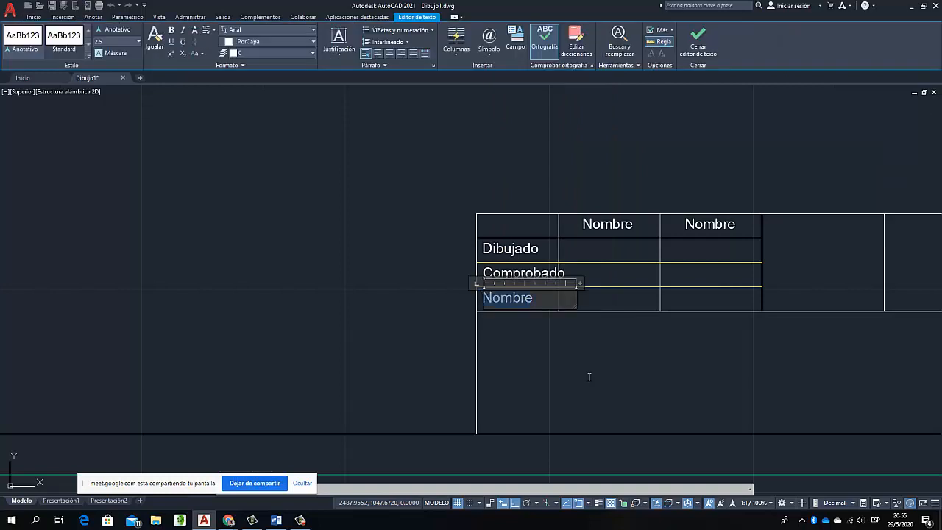
{"action": "type", "text": "Seg"}
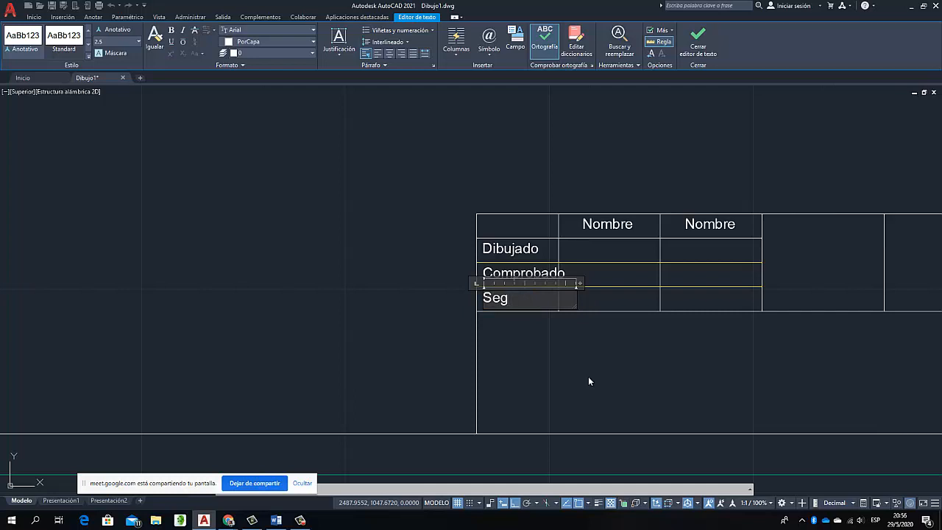
{"action": "type", "text": "ún Normas"}
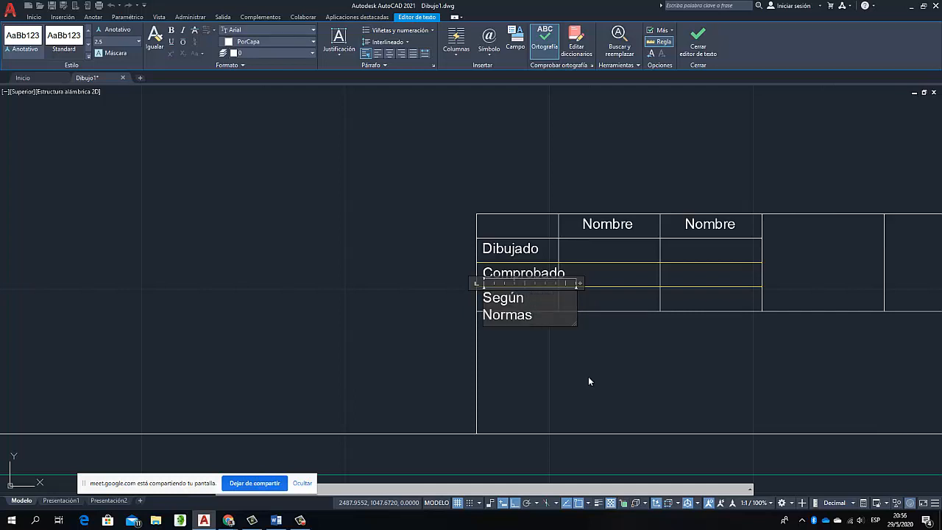
{"action": "left_click_drag", "start_coordinate": [580, 283], "coordinate": [579, 283]}
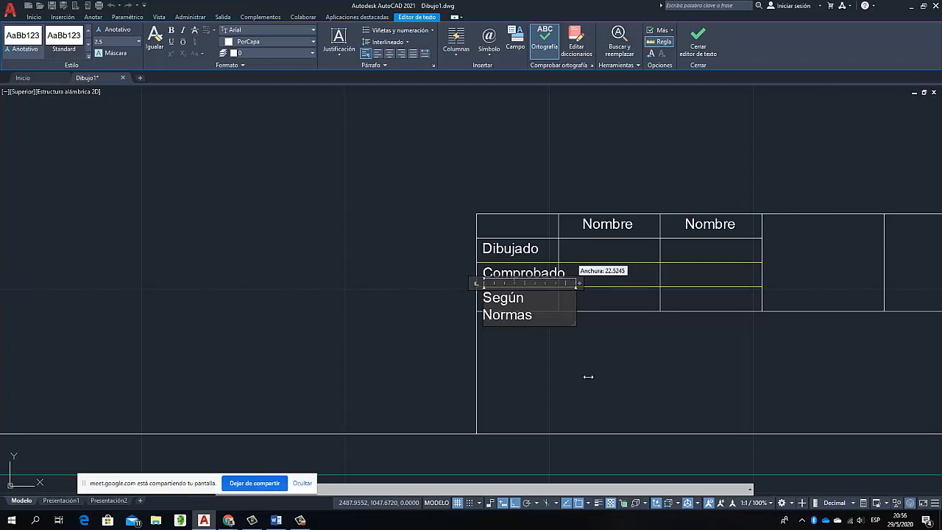
{"action": "left_click_drag", "start_coordinate": [588, 376], "coordinate": [589, 377]}
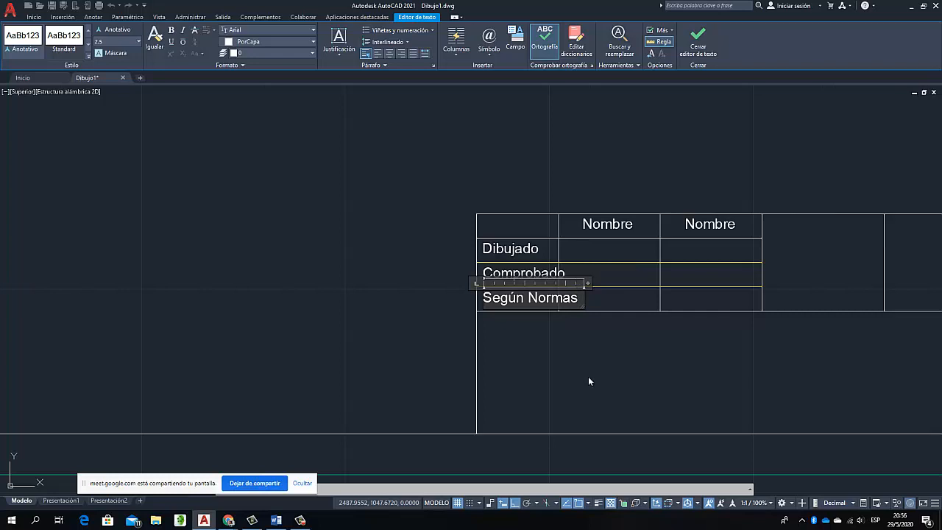
{"action": "left_click", "coordinate": [589, 377]}
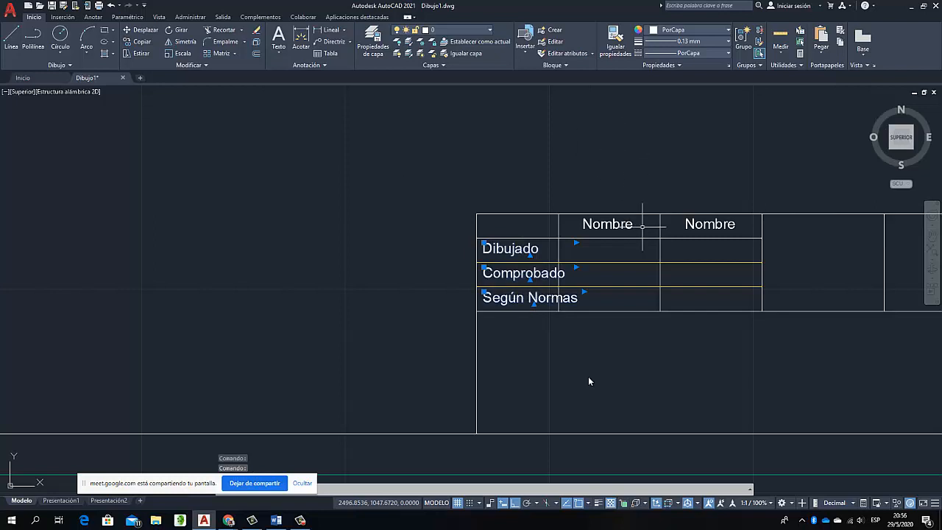
Set the line spacing factor of the "Dibujado", "Comprobado" and "Según Normas" texts to 0.8 in their properties
{"action": "right_click", "coordinate": [509, 252]}
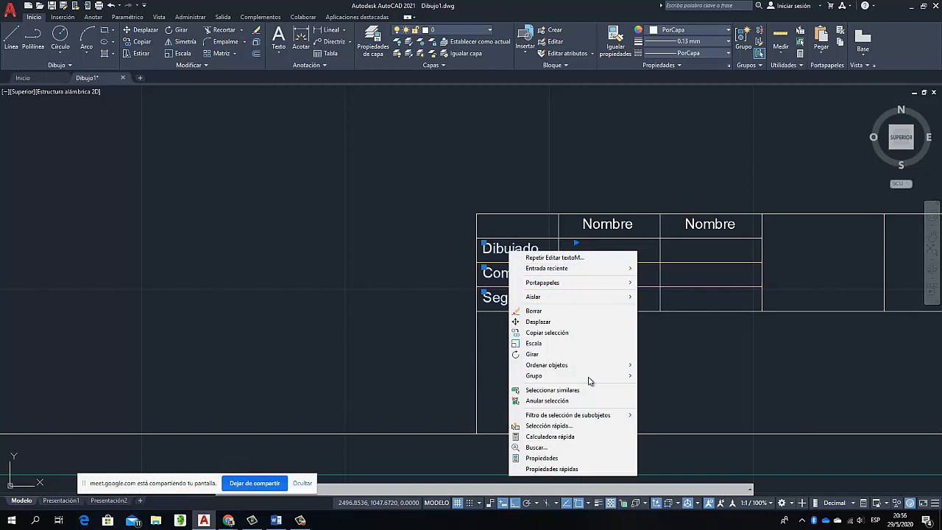
{"action": "key", "text": "Escape"}
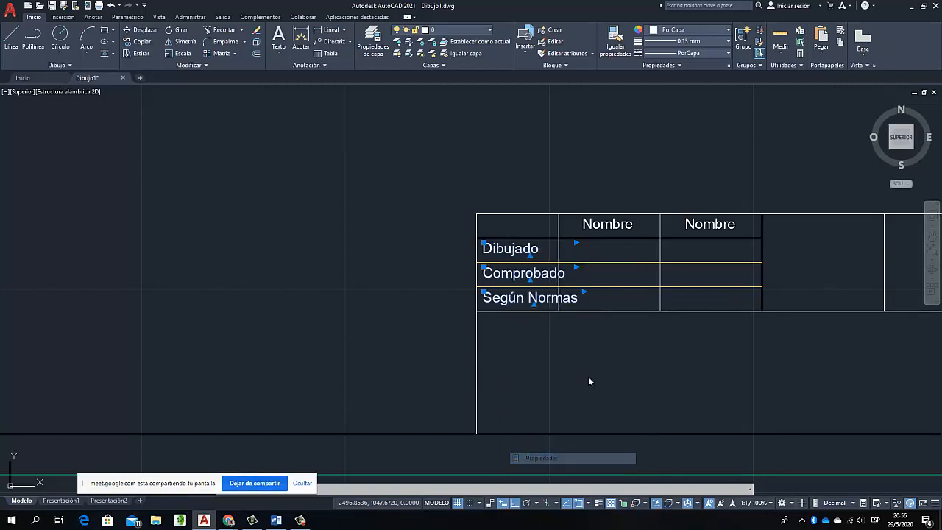
{"action": "key", "text": "ctrl+1"}
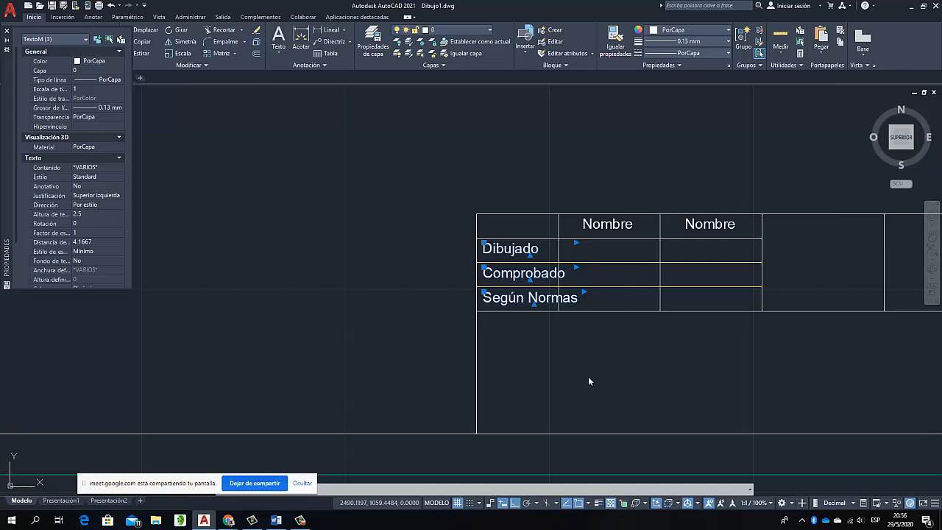
{"action": "left_click", "coordinate": [94, 232]}
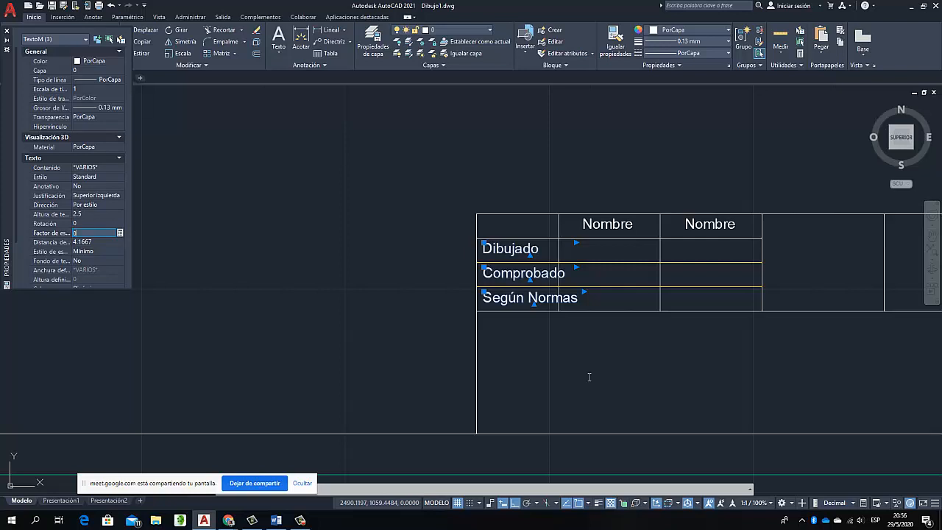
{"action": "key", "text": "Tab"}
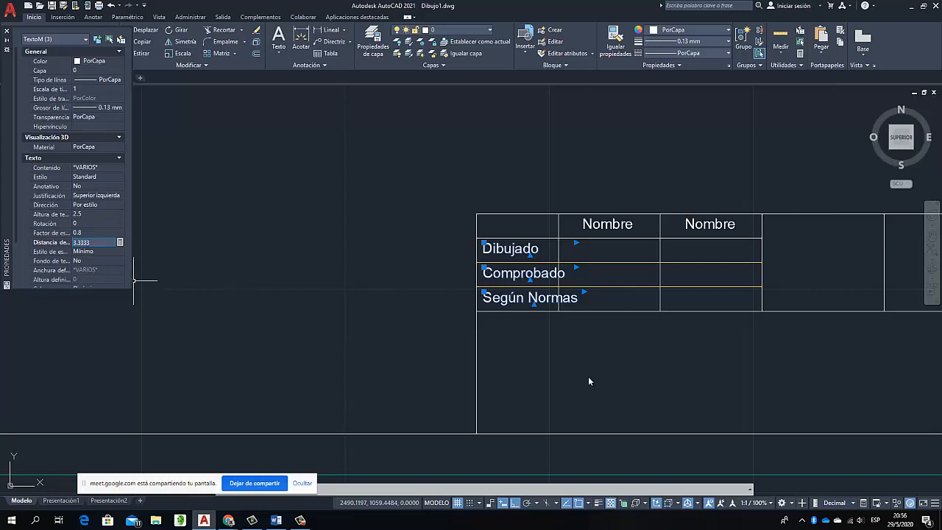
Set the text height of the three first-column labels to 1.9 and deselect them
{"action": "left_click", "coordinate": [94, 214]}
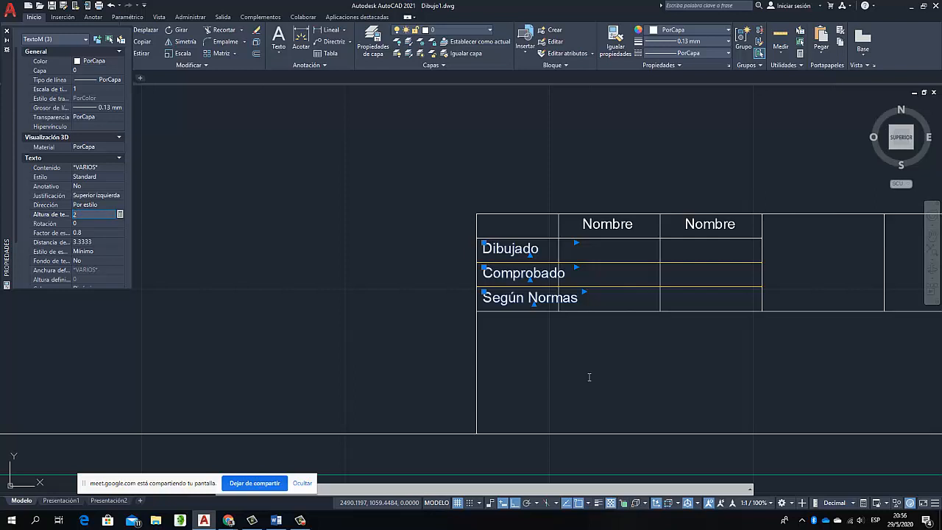
{"action": "key", "text": "Tab"}
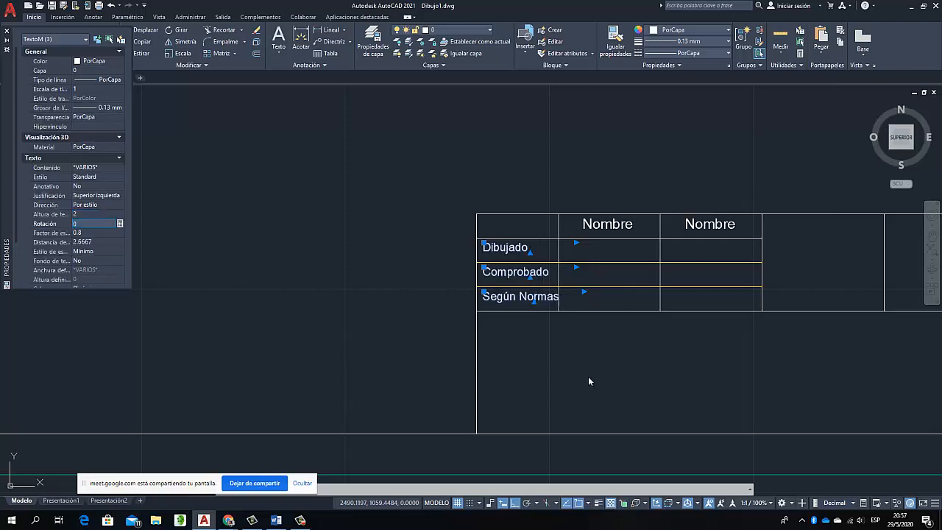
{"action": "left_click", "coordinate": [96, 214]}
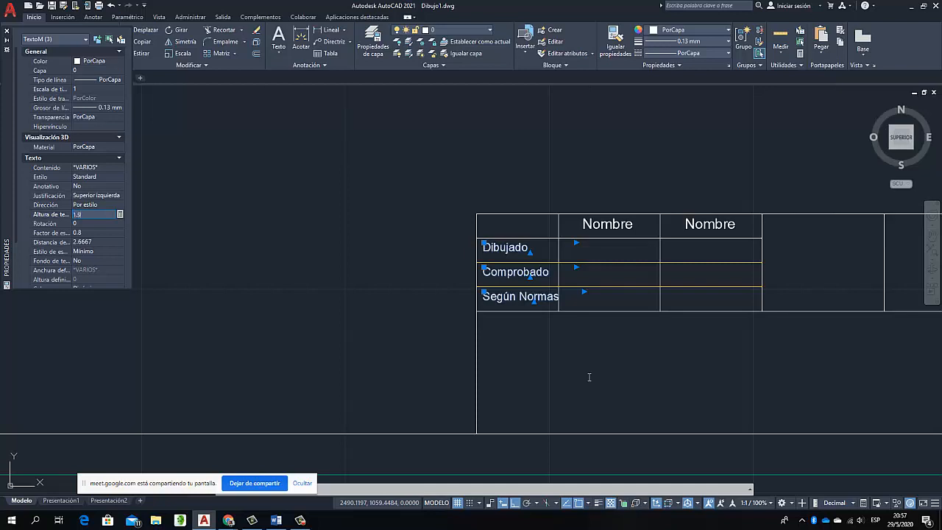
{"action": "key", "text": "Tab"}
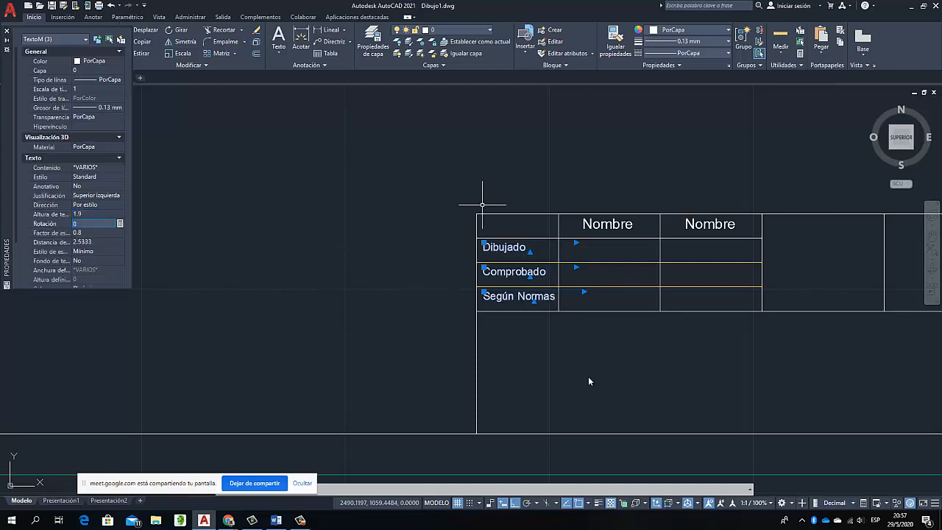
{"action": "key", "text": "Escape"}
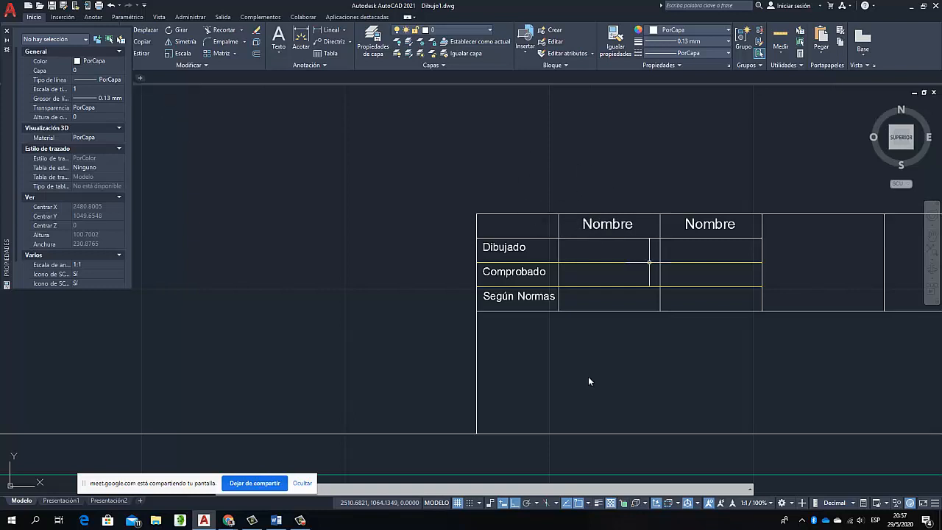
Set the text height of both "Nombre" headings in the first row to 1.9
{"action": "left_click", "coordinate": [605, 224]}
{"action": "left_click", "coordinate": [705, 224]}
{"action": "left_click", "coordinate": [704, 225]}
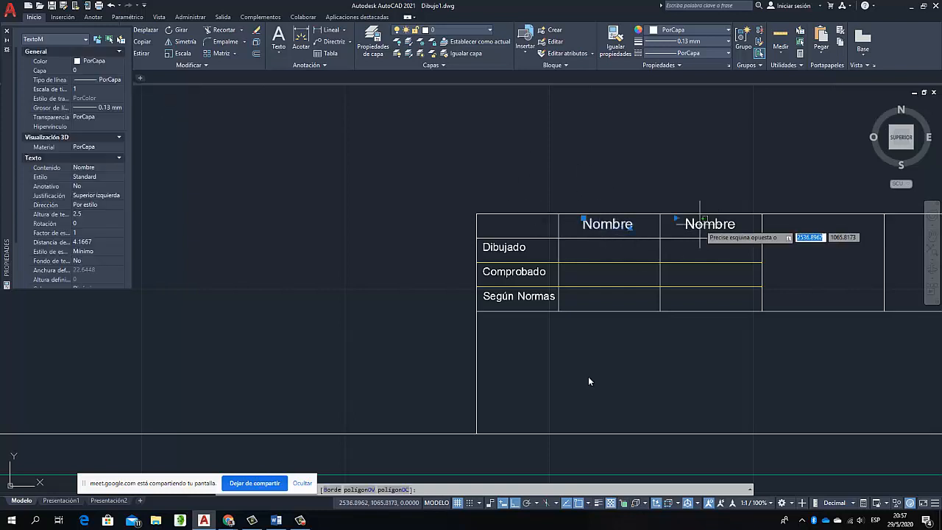
{"action": "left_click", "coordinate": [701, 226]}
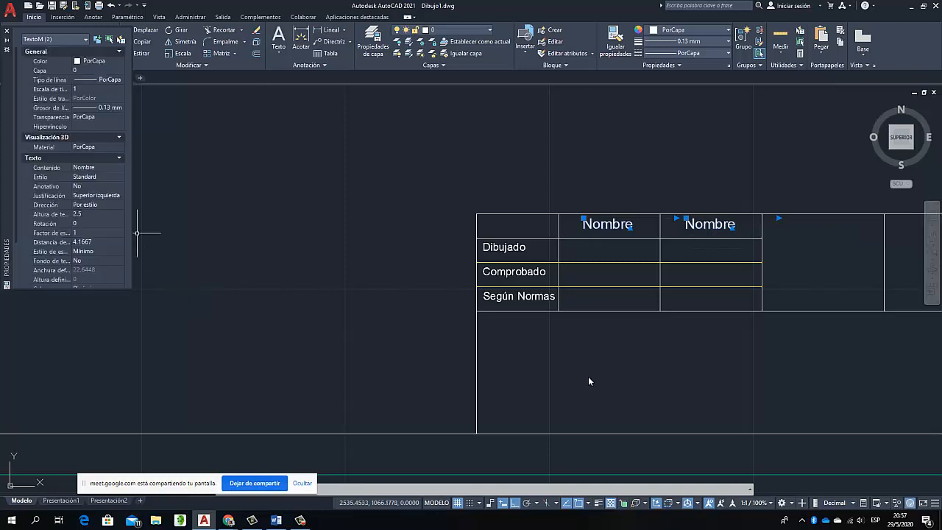
{"action": "left_click", "coordinate": [94, 214]}
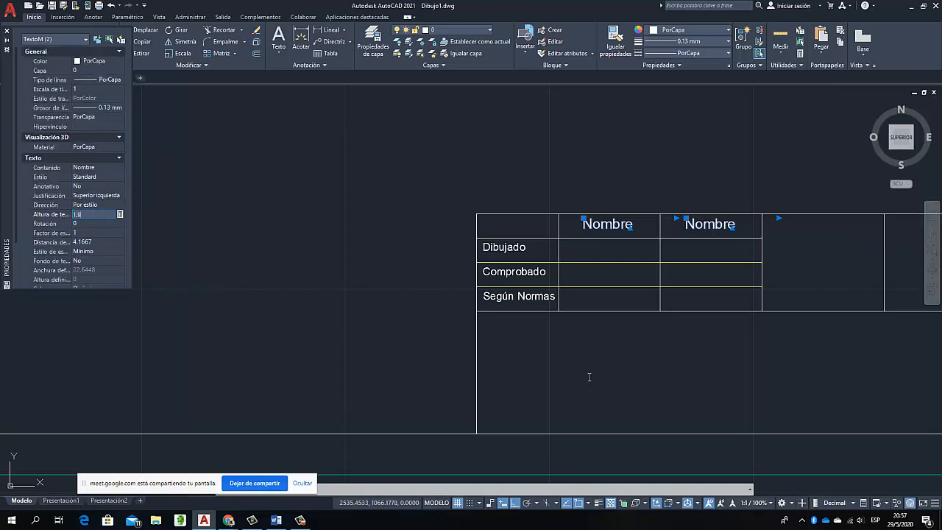
{"action": "key", "text": "Tab"}
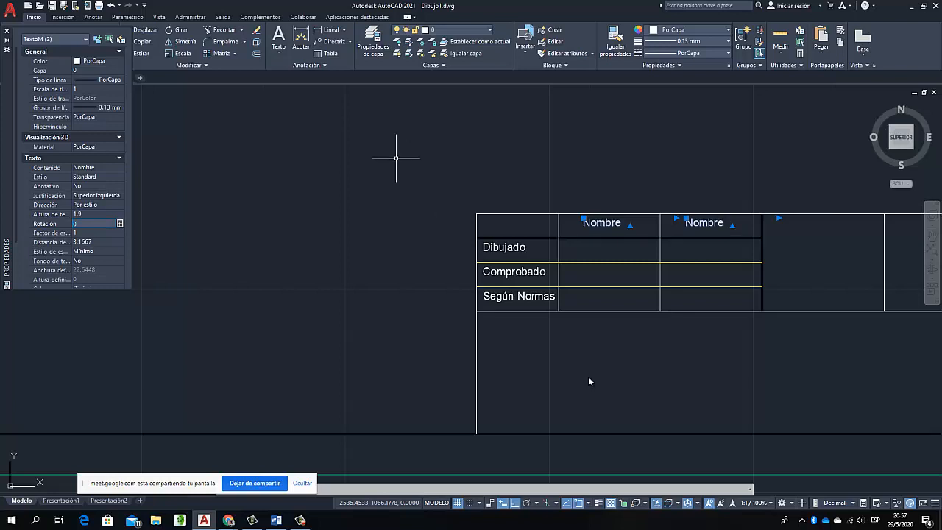
{"action": "key", "text": "Escape"}
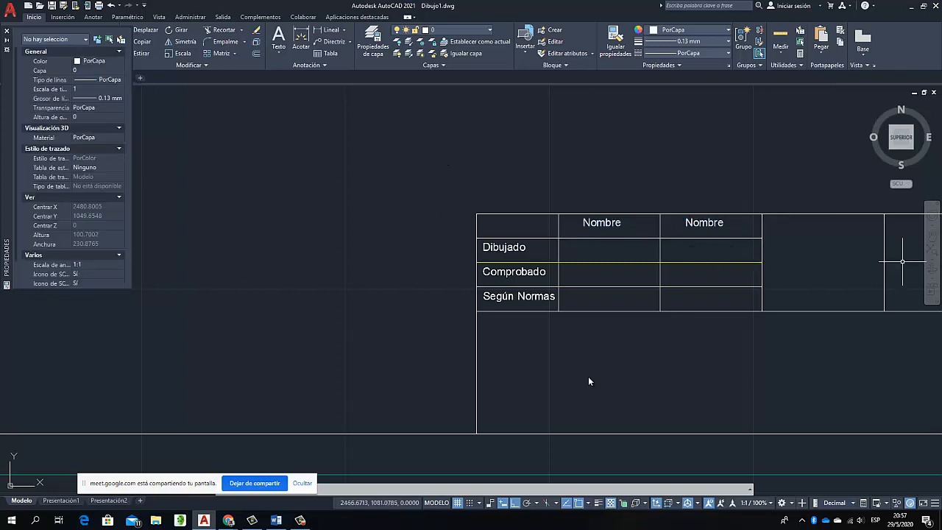
Replace the "Nombre" heading in the third column with "Fecha"
{"action": "left_click", "coordinate": [703, 222]}
{"action": "right_click", "coordinate": [702, 221]}
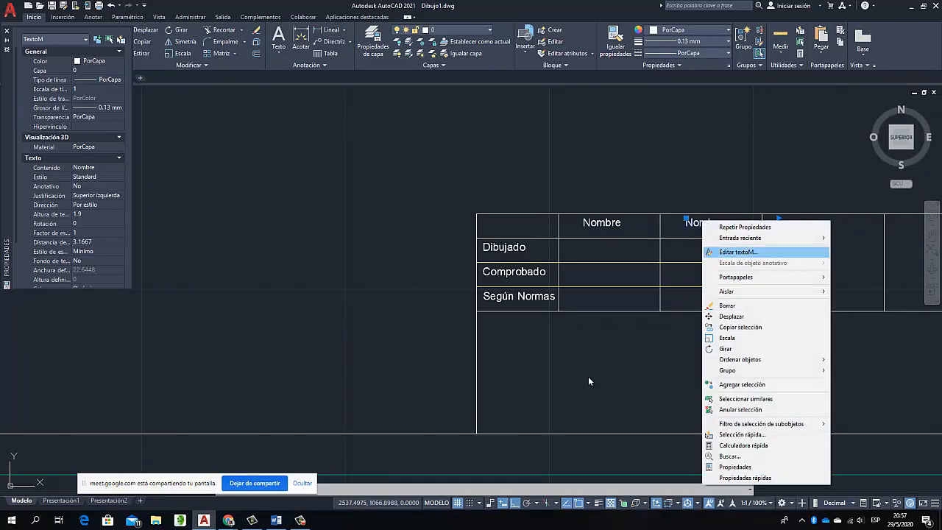
{"action": "left_click", "coordinate": [738, 252]}
{"action": "key", "text": "Delete"}
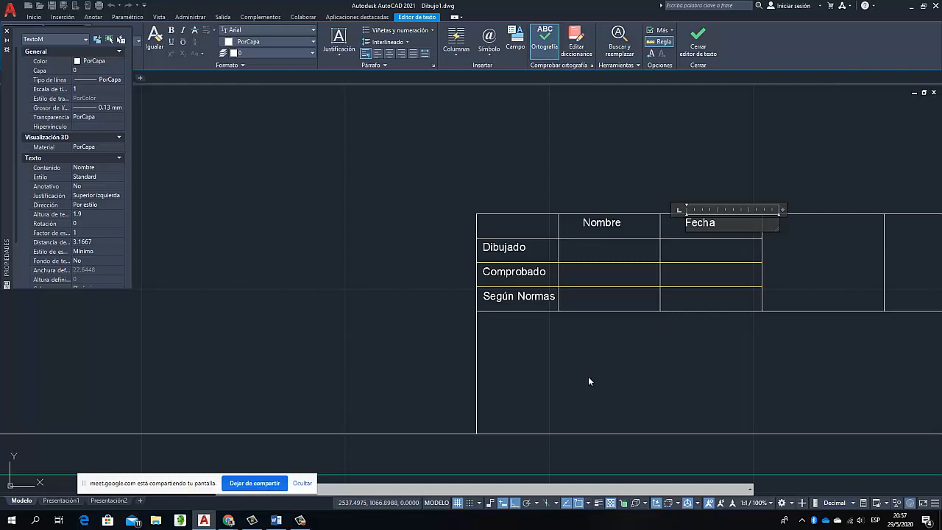
{"action": "left_click", "coordinate": [589, 381]}
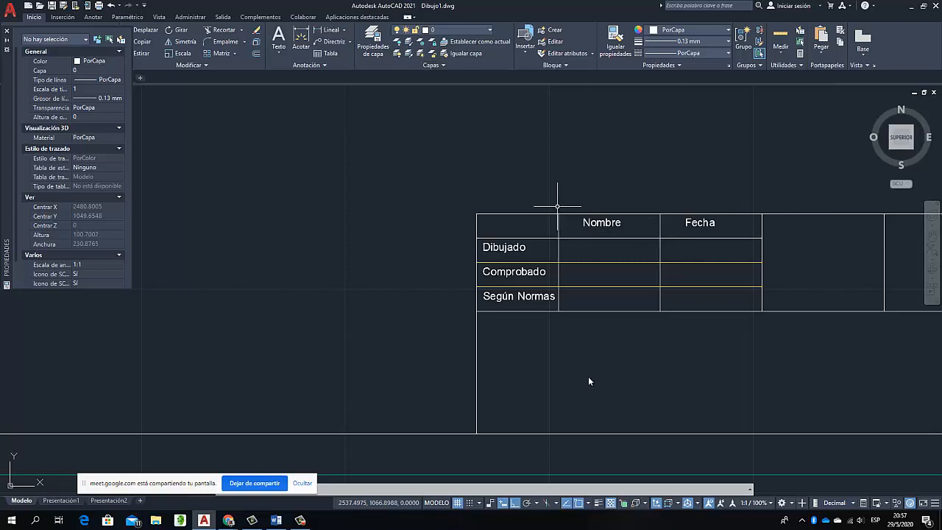
Clear the selection and close the properties palette
{"action": "left_click", "coordinate": [591, 250]}
{"action": "key", "text": "Escape"}
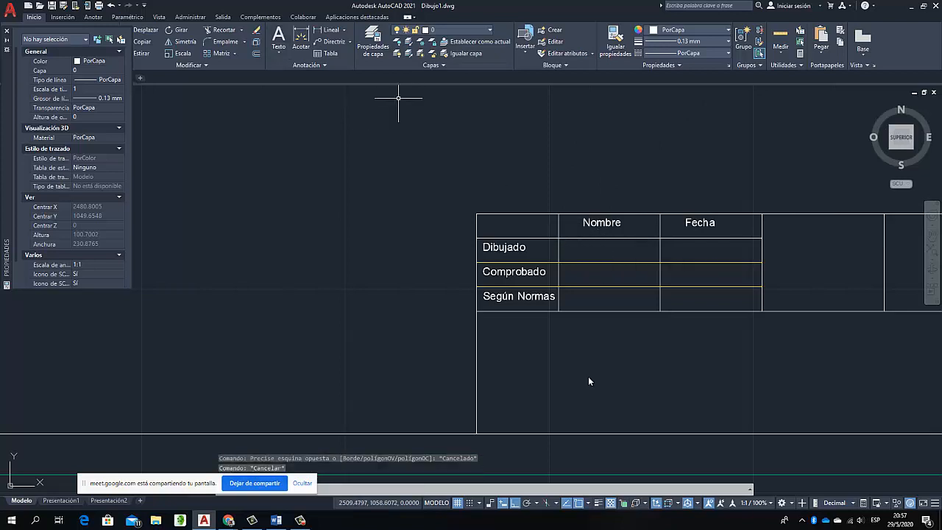
{"action": "key", "text": "ctrl+1"}
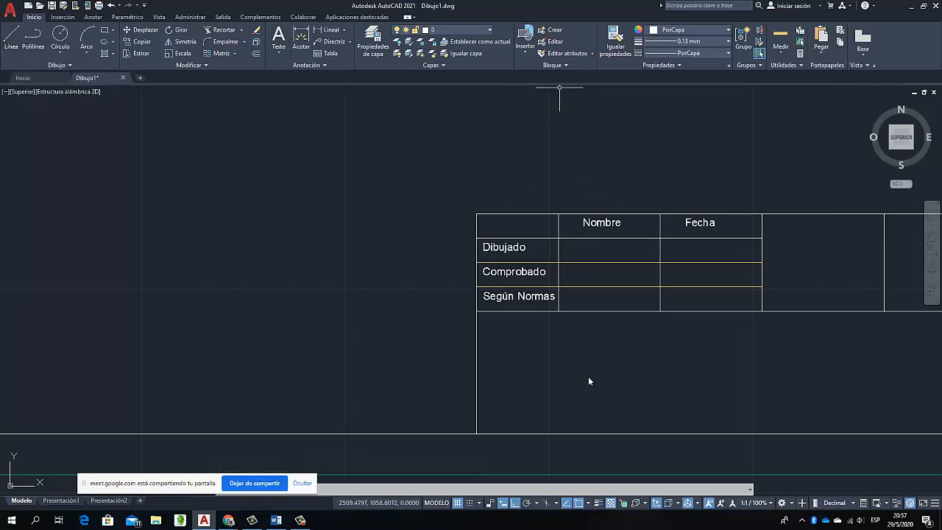
{"action": "left_click", "coordinate": [93, 17]}
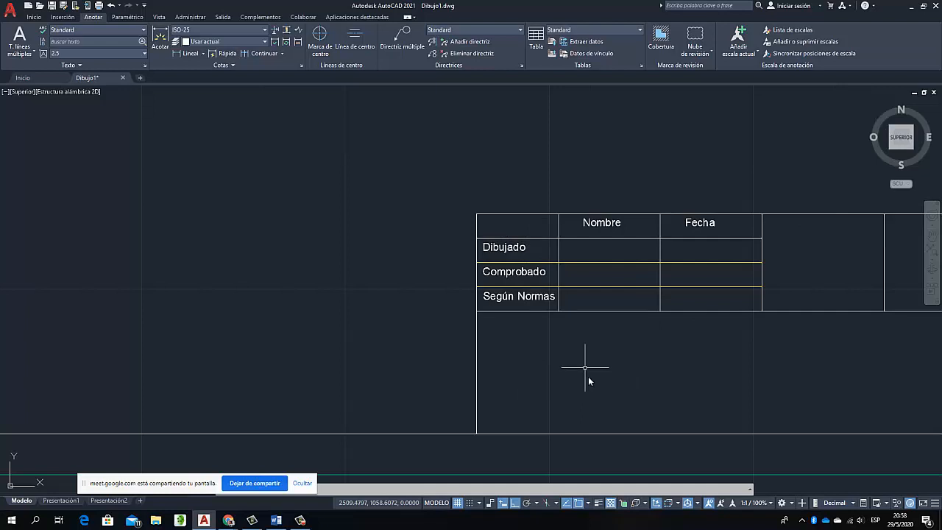
Stretch the lower end of the vertical line between the first and second columns down to the title block's bottom edge
{"action": "left_click", "coordinate": [560, 298]}
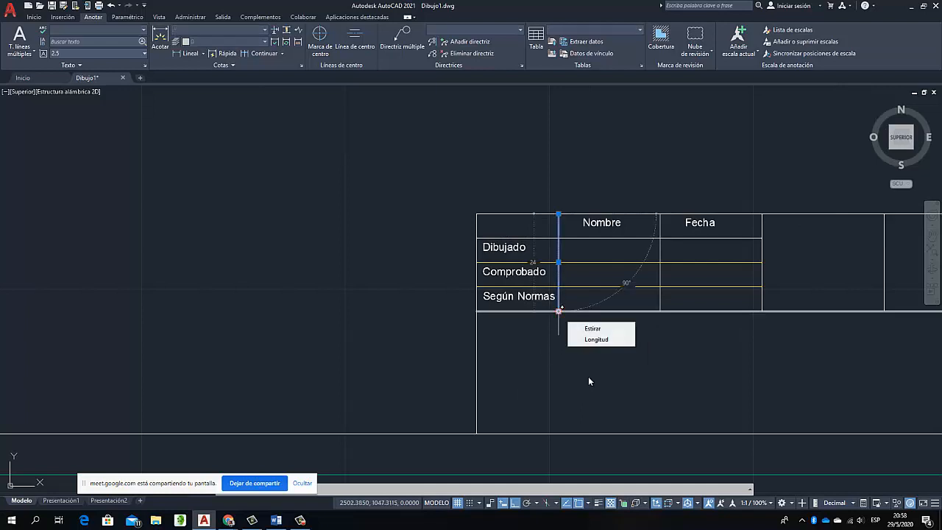
{"action": "left_click", "coordinate": [559, 310]}
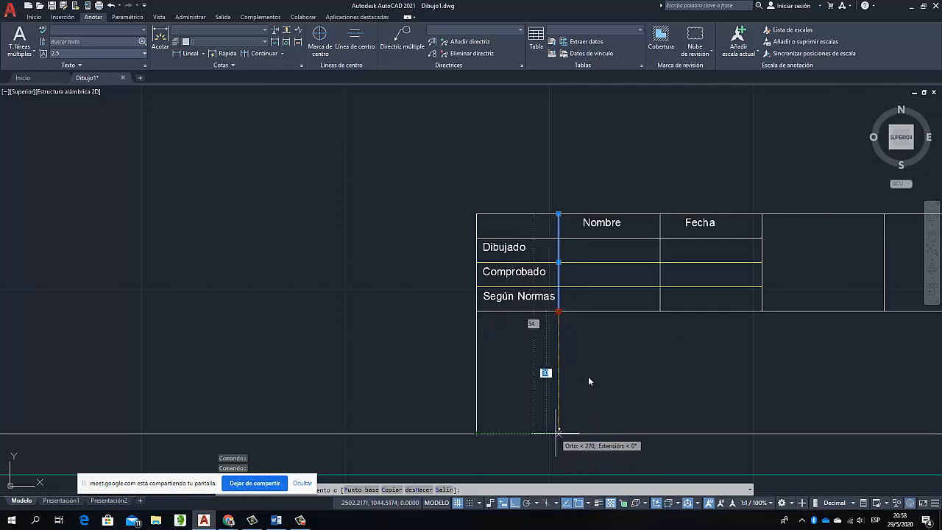
{"action": "left_click", "coordinate": [558, 432]}
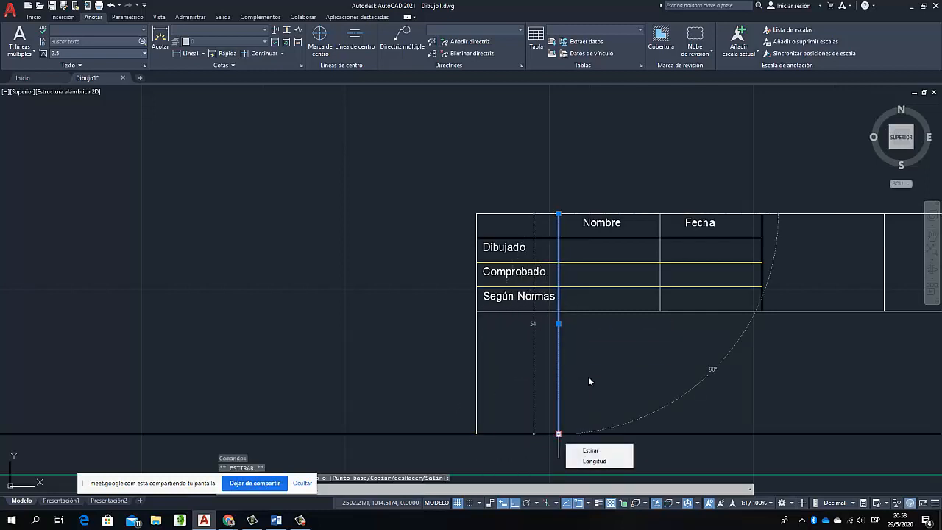
{"action": "key", "text": "Escape"}
{"action": "key", "text": "Escape"}
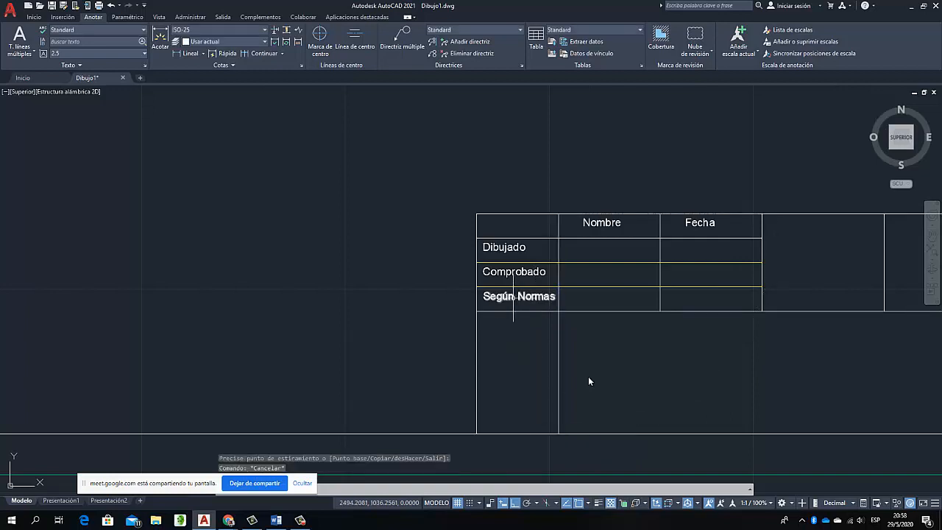
Copy the "Según Normas" label straight down into the cell below it in the first column
{"action": "left_click", "coordinate": [511, 297]}
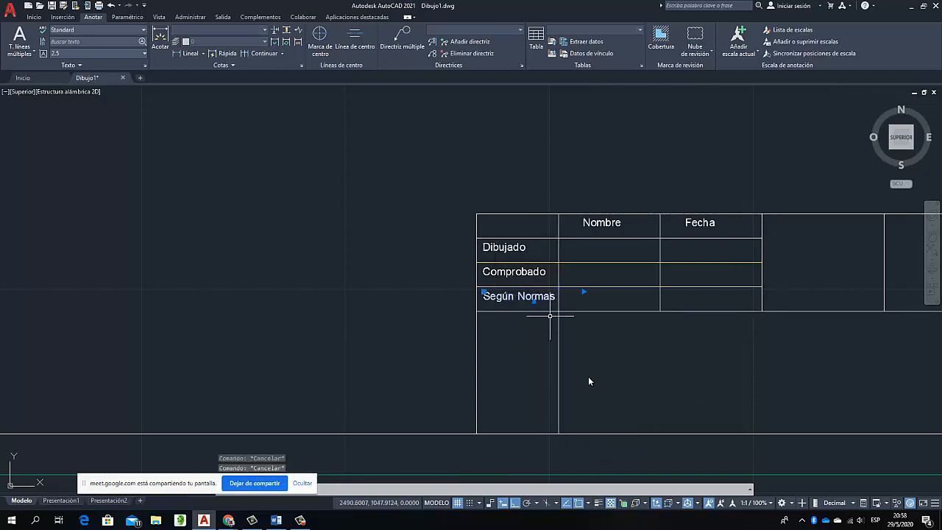
{"action": "left_click", "coordinate": [34, 17]}
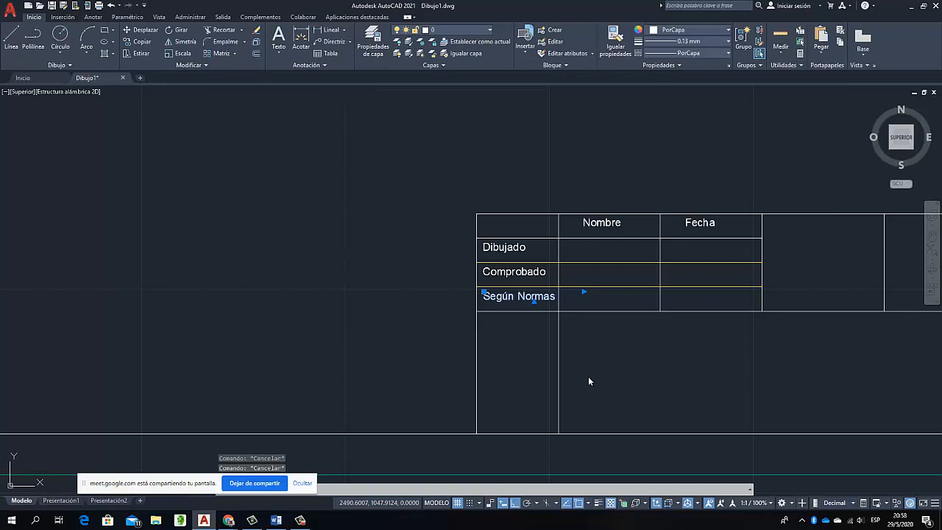
{"action": "left_click", "coordinate": [142, 41]}
{"action": "left_click", "coordinate": [362, 163]}
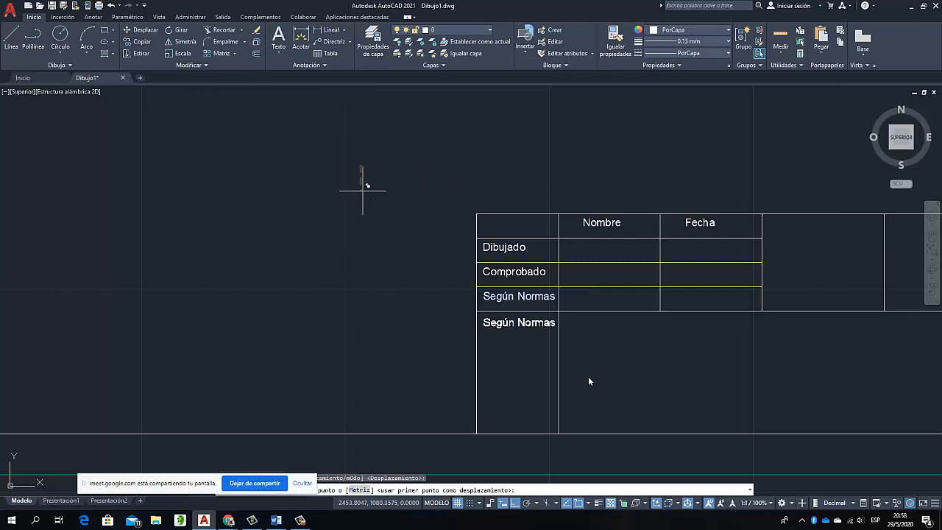
{"action": "left_click", "coordinate": [362, 190]}
{"action": "key", "text": "Escape"}
Replace the text of the copied "Según Normas" label in the lowest first-column cell with "Escala"
{"action": "left_click", "coordinate": [519, 326]}
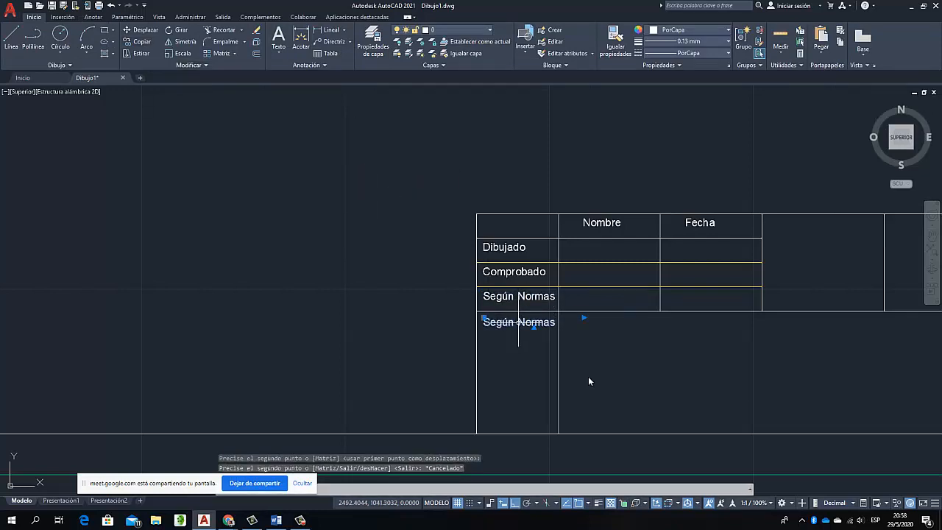
{"action": "right_click", "coordinate": [519, 326]}
{"action": "left_click", "coordinate": [560, 91]}
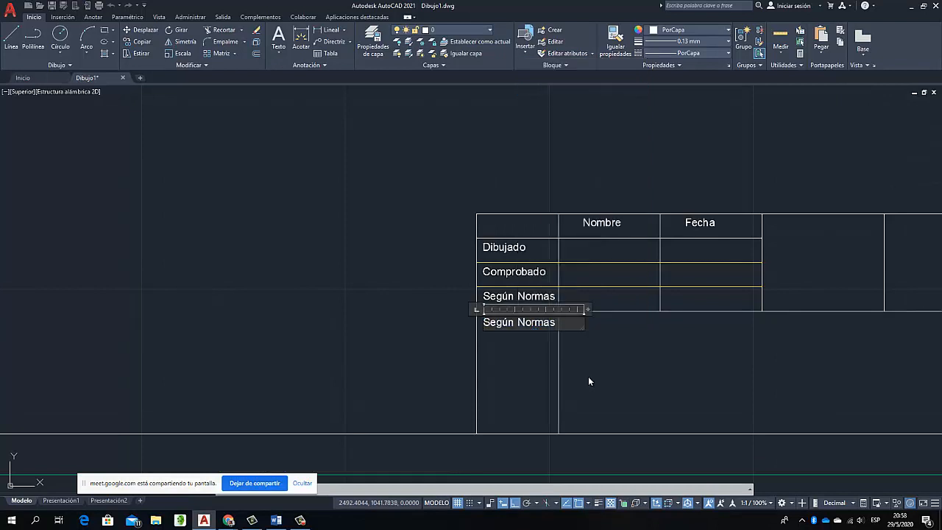
{"action": "key", "text": "Delete"}
{"action": "key", "text": "Delete"}
{"action": "key", "text": "Delete"}
{"action": "key", "text": "Delete"}
{"action": "key", "text": "Delete"}
{"action": "key", "text": "Delete"}
{"action": "key", "text": "Delete"}
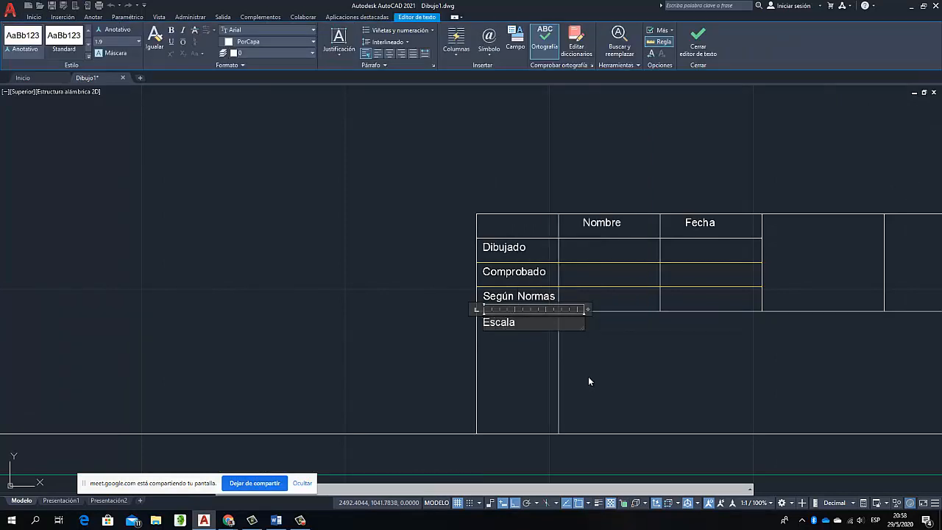
{"action": "left_click", "coordinate": [589, 381]}
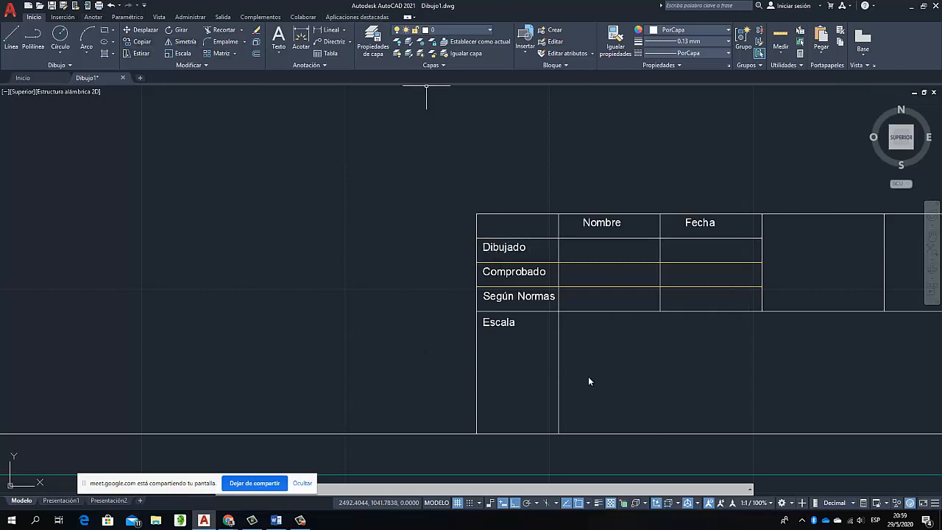
Create a new layer named "Texto" and set its color to red (rojo)
{"action": "left_click", "coordinate": [373, 42]}
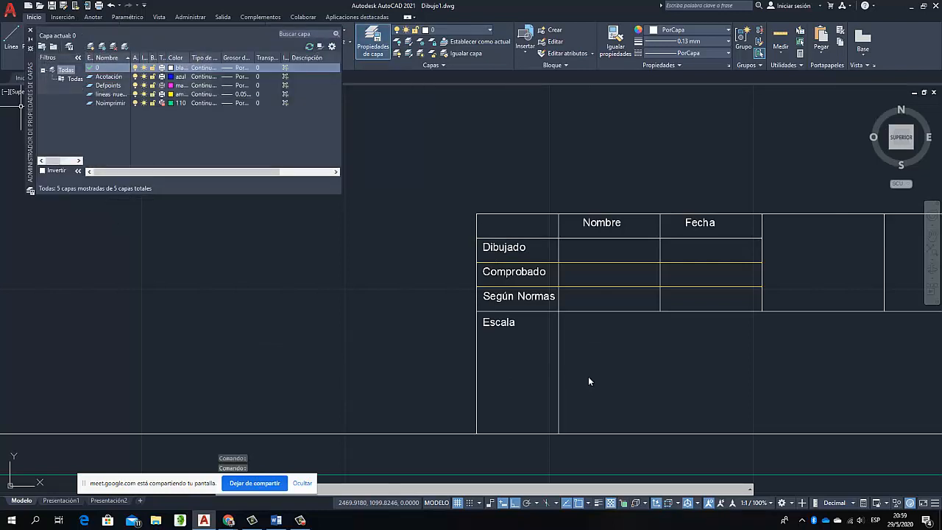
{"action": "key", "text": "alt+n"}
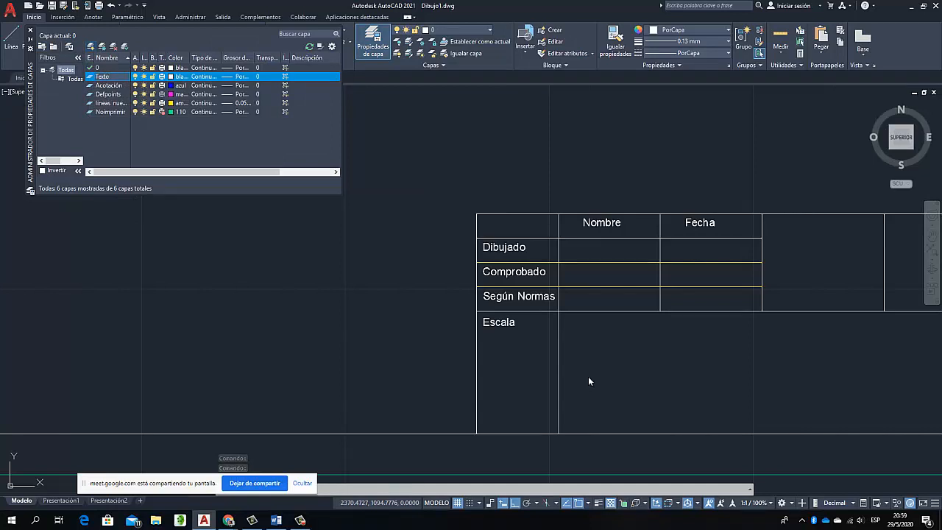
{"action": "left_click", "coordinate": [171, 77]}
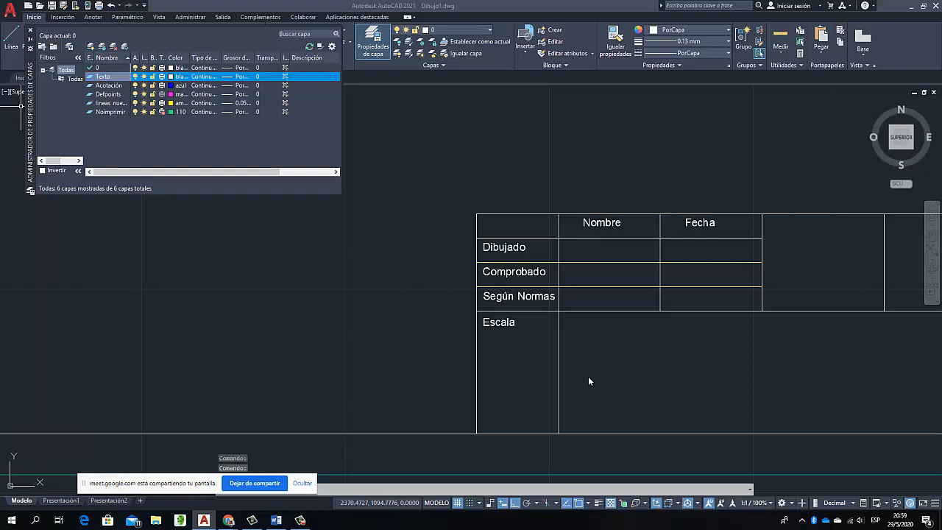
{"action": "left_click", "coordinate": [394, 281]}
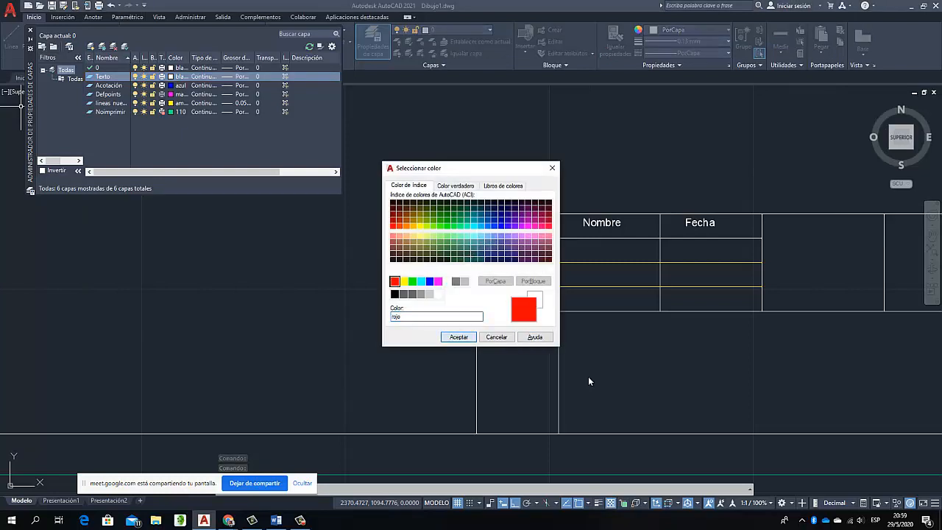
{"action": "left_click", "coordinate": [459, 337]}
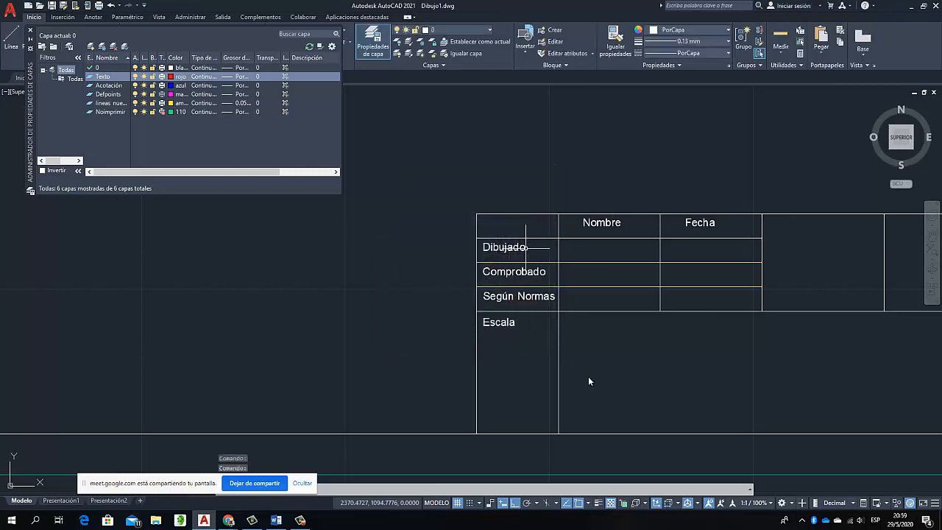
Assign the "Dibujado", "Comprobado", "Según Normas", "Escala", "Nombre" and "Fecha" labels to the "Texto" layer and clear the selection
{"action": "left_click", "coordinate": [512, 248]}
{"action": "left_click", "coordinate": [525, 271]}
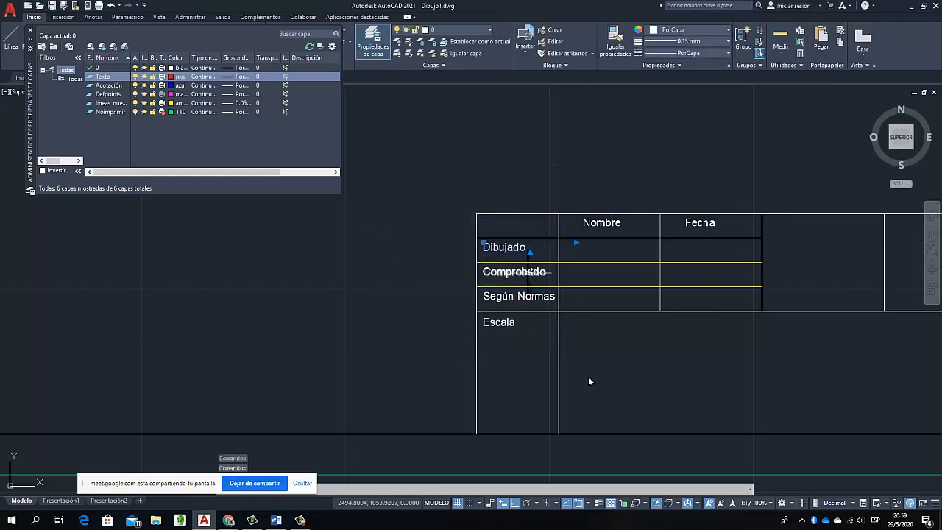
{"action": "left_click", "coordinate": [519, 296]}
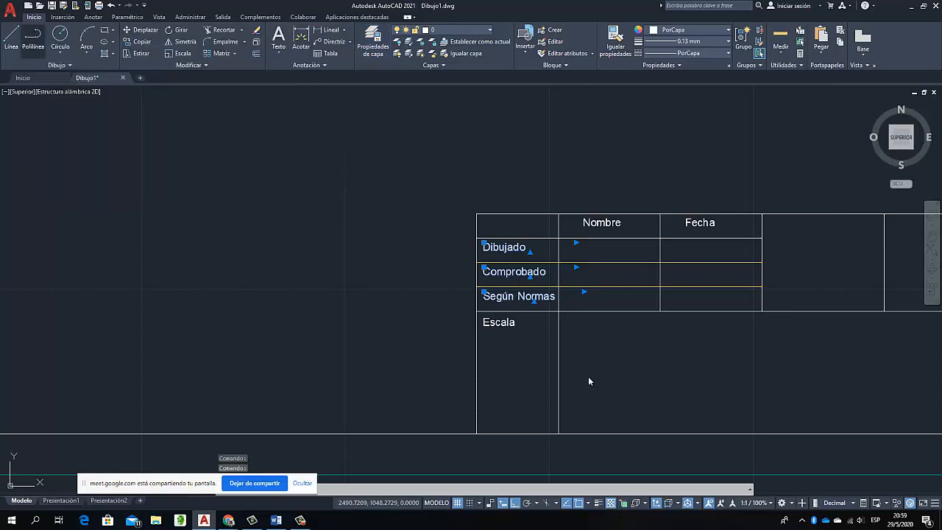
{"action": "left_click", "coordinate": [500, 322]}
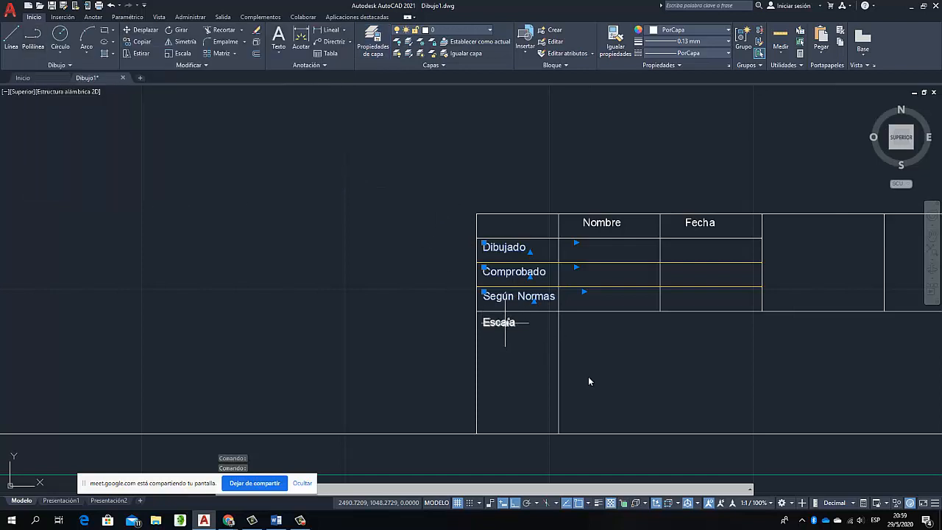
{"action": "left_click", "coordinate": [601, 222]}
{"action": "left_click", "coordinate": [698, 222]}
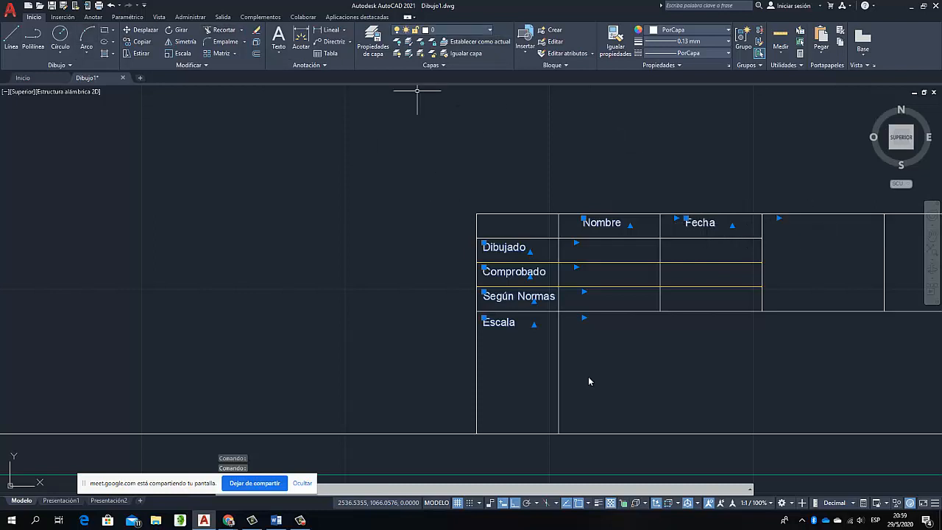
{"action": "left_click", "coordinate": [457, 29]}
{"action": "left_click", "coordinate": [442, 100]}
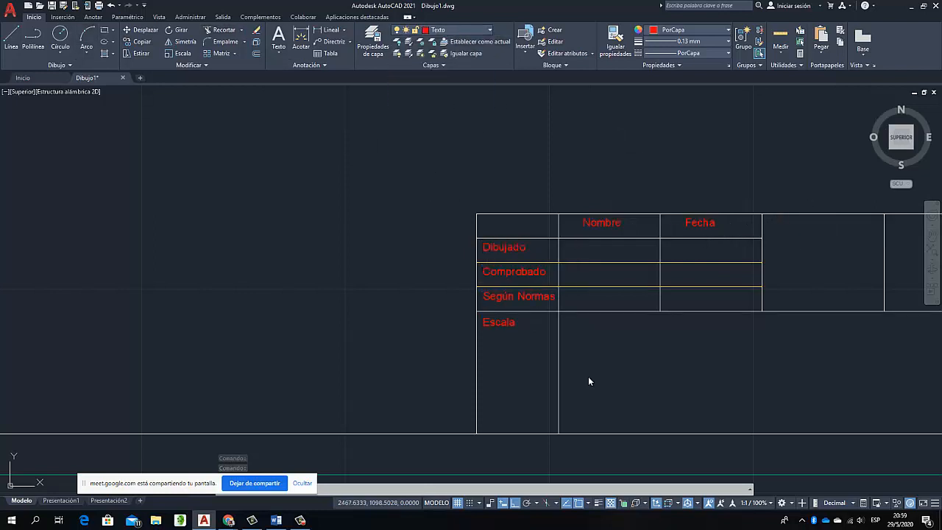
{"action": "key", "text": "Escape"}
{"action": "key", "text": "Escape"}
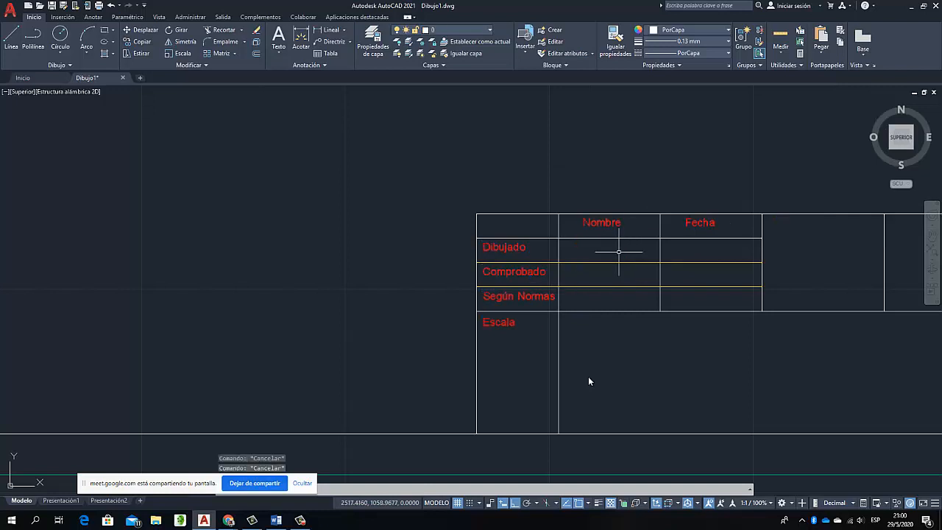
{"action": "left_click", "coordinate": [608, 223]}
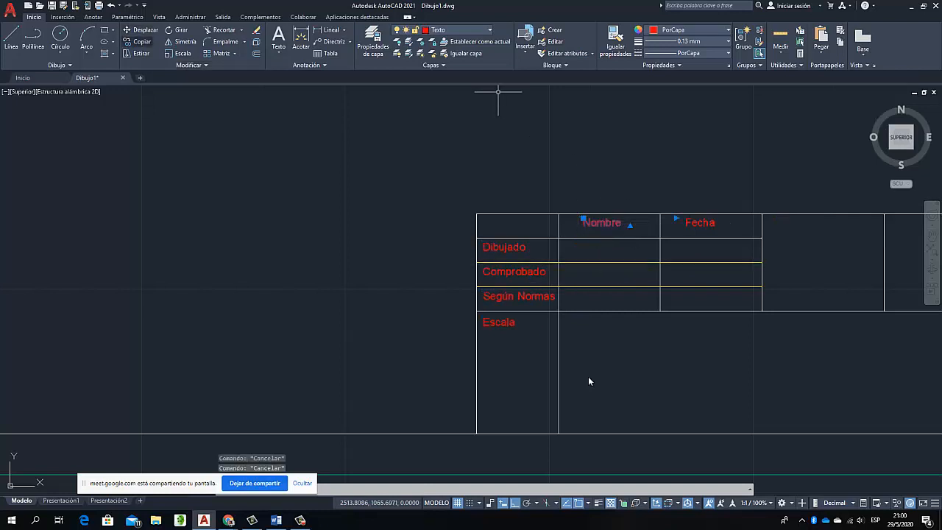
{"action": "left_click", "coordinate": [142, 41]}
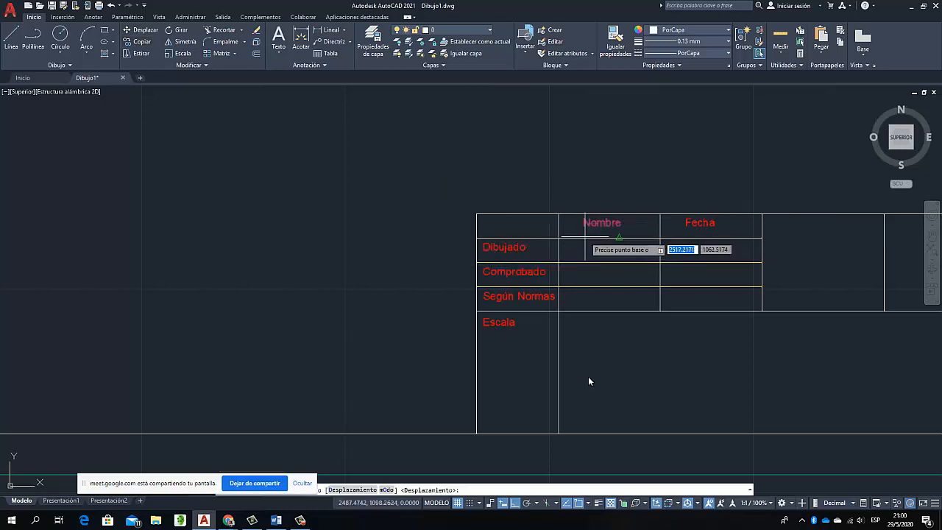
{"action": "key", "text": "Escape"}
{"action": "key", "text": "Escape"}
{"action": "left_click", "coordinate": [502, 248]}
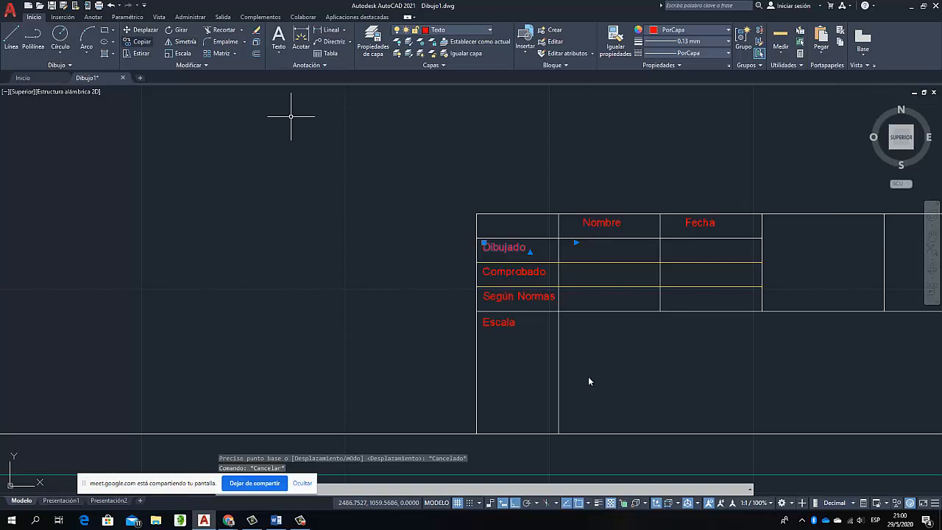
{"action": "left_click", "coordinate": [140, 42]}
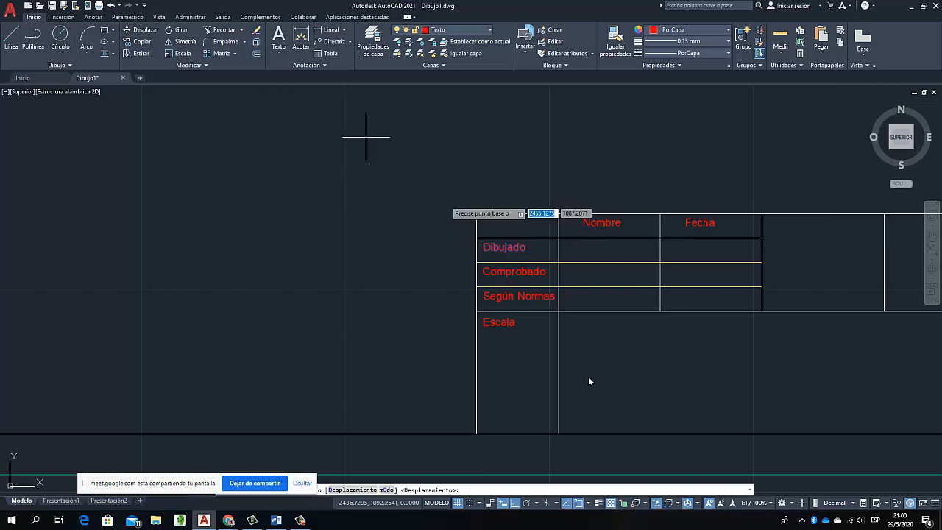
{"action": "key", "text": "Escape"}
{"action": "key", "text": "Escape"}
Copy the "Dibujado", "Comprobado" and "Según Normas" labels into the "Nombre" and "Fecha" columns, using the cell corners as reference points
{"action": "left_click", "coordinate": [490, 248]}
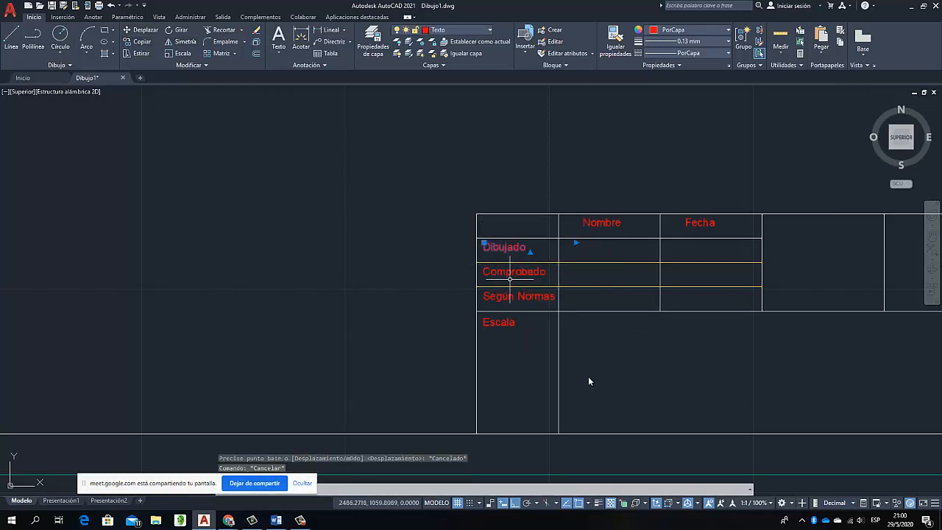
{"action": "left_click", "coordinate": [503, 274]}
{"action": "left_click", "coordinate": [515, 297]}
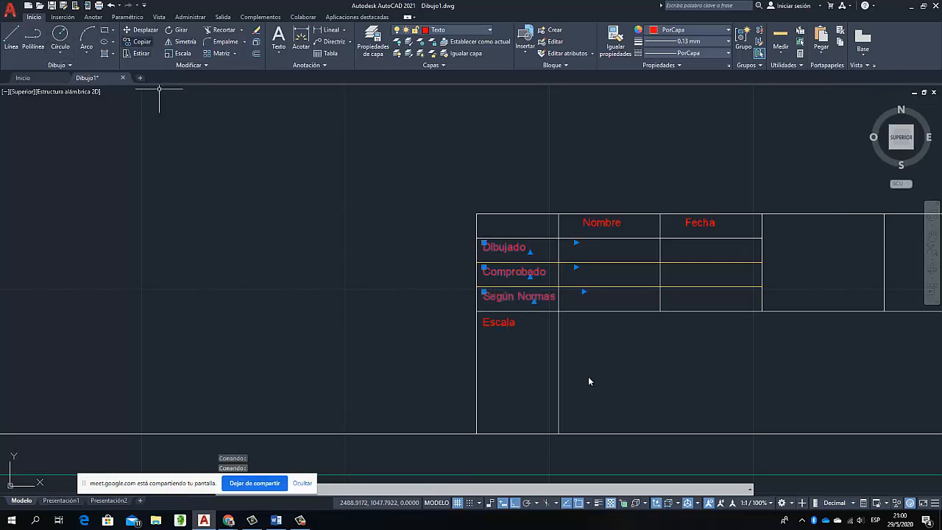
{"action": "left_click", "coordinate": [142, 41]}
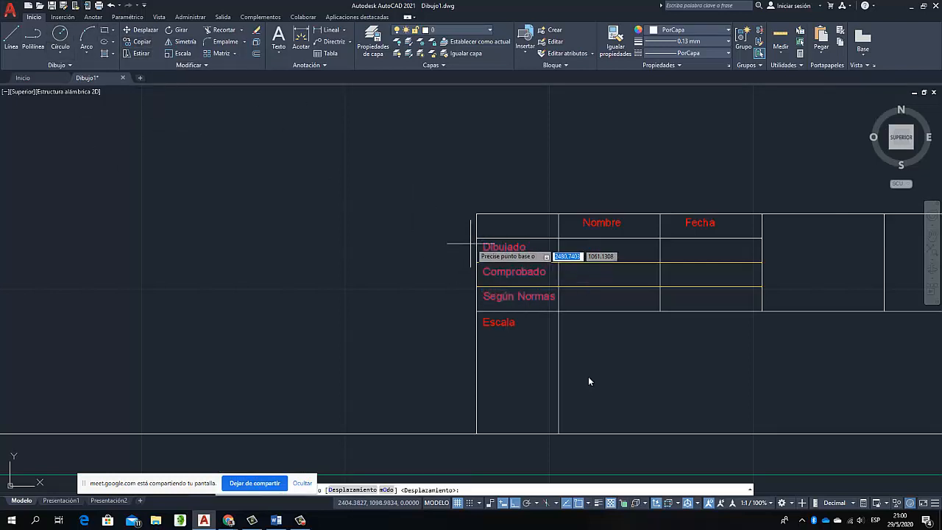
{"action": "left_click", "coordinate": [476, 238]}
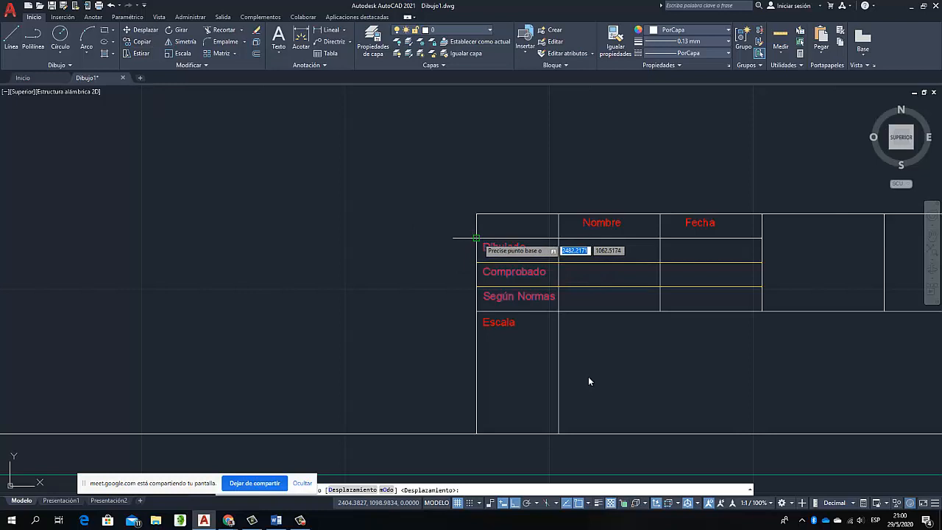
{"action": "left_click", "coordinate": [559, 237]}
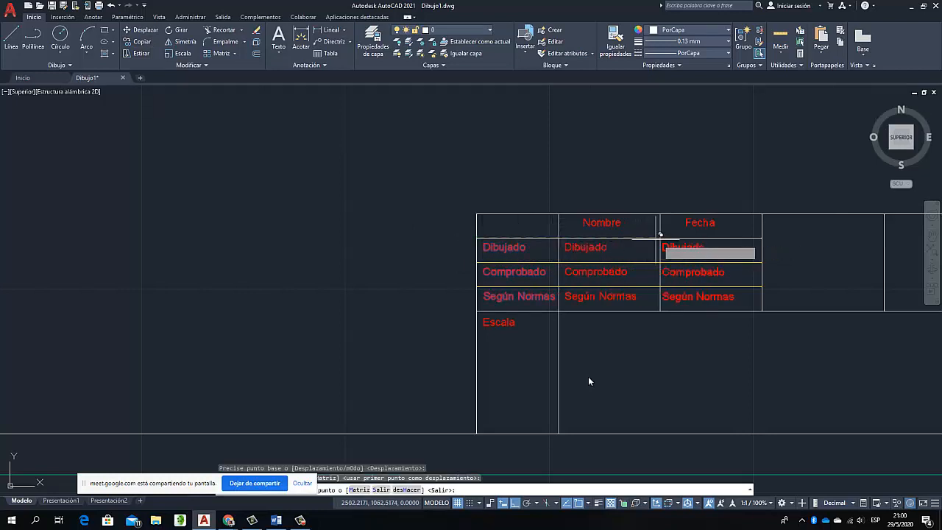
{"action": "left_click", "coordinate": [660, 237]}
{"action": "key", "text": "Escape"}
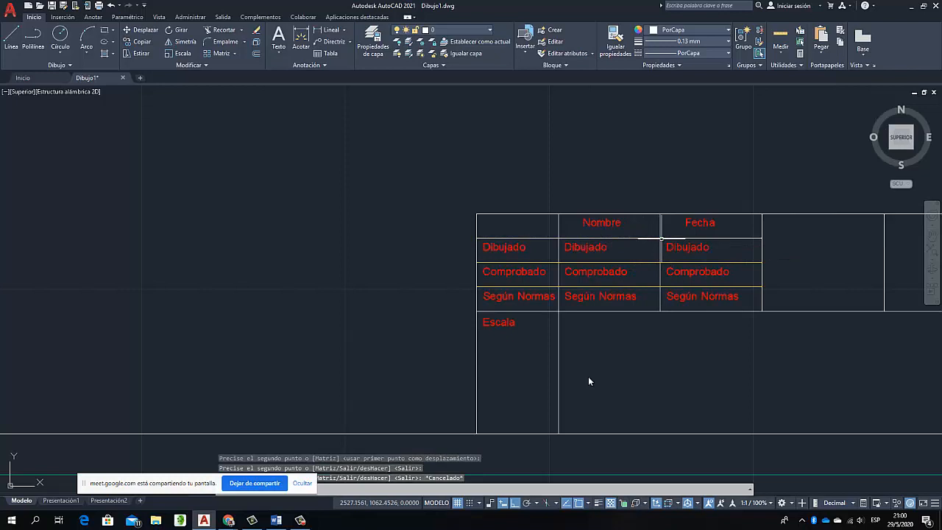
Delete the "Dibujado" copy under "Nombre" and undo the deletion
{"action": "left_click", "coordinate": [587, 247]}
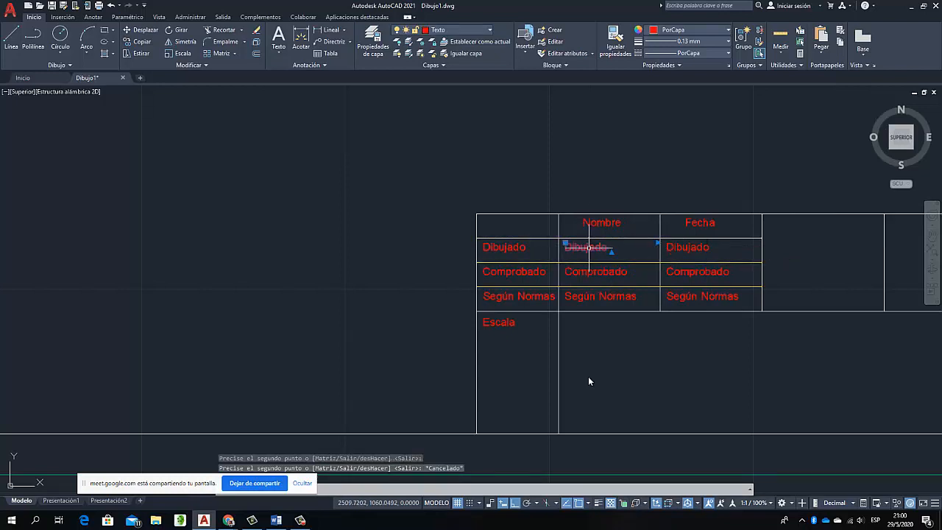
{"action": "right_click", "coordinate": [588, 247]}
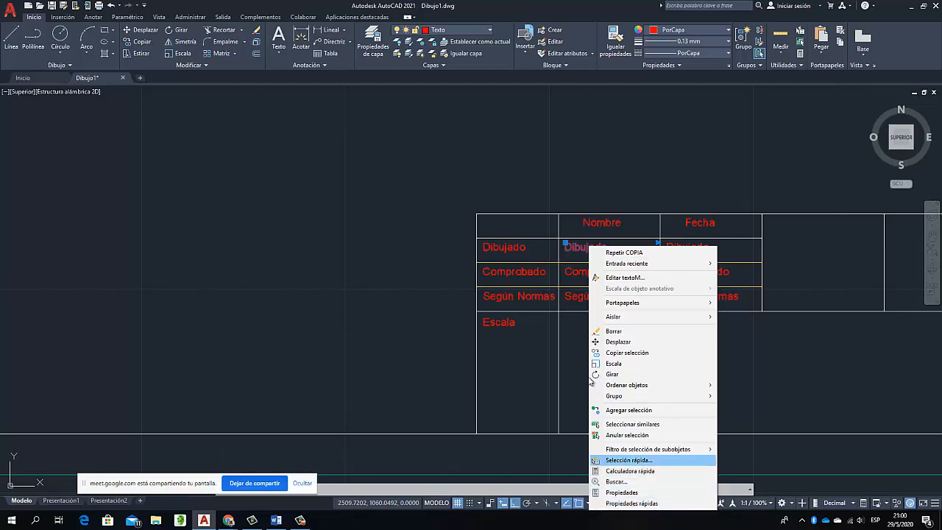
{"action": "mouse_move", "coordinate": [647, 449]}
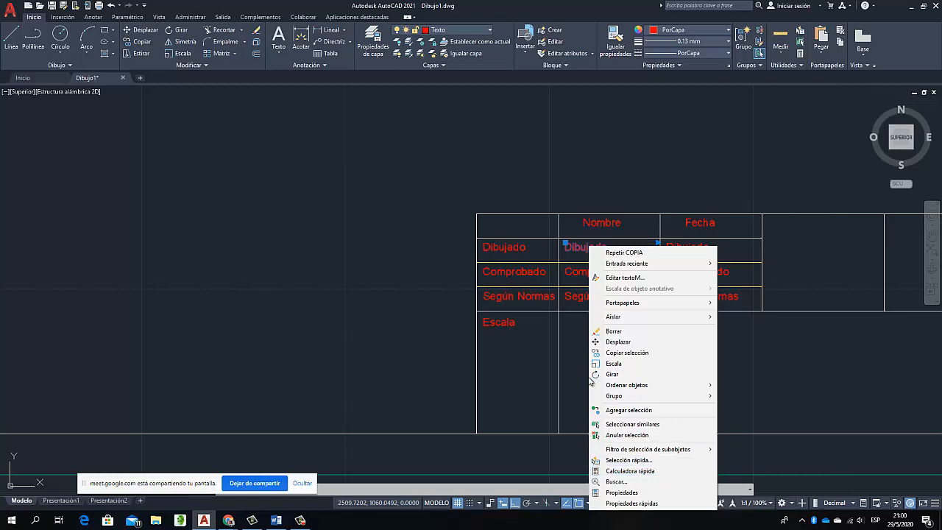
{"action": "left_click", "coordinate": [577, 247]}
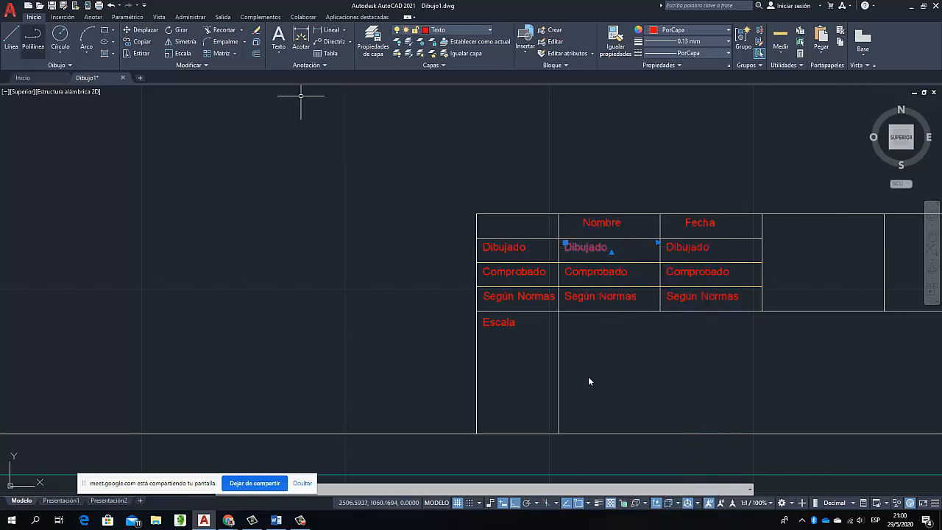
{"action": "left_click", "coordinate": [92, 16]}
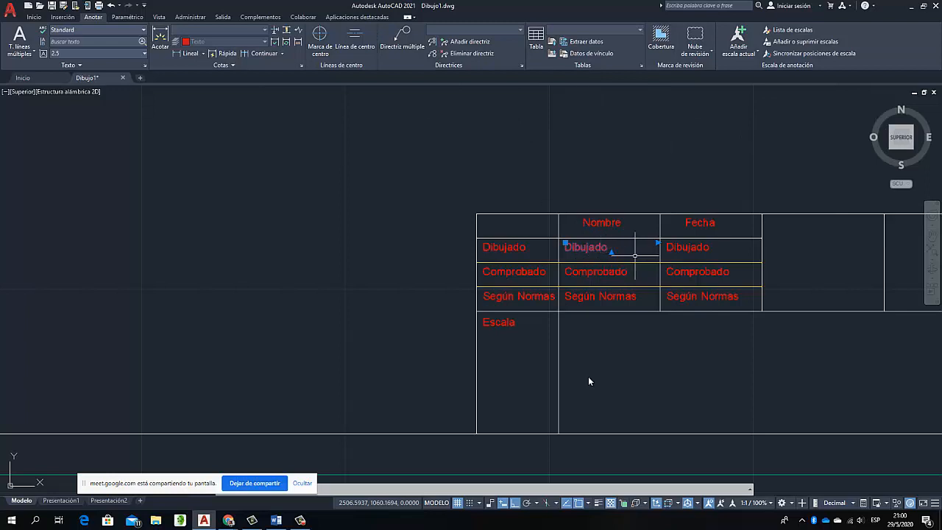
{"action": "key", "text": "Delete"}
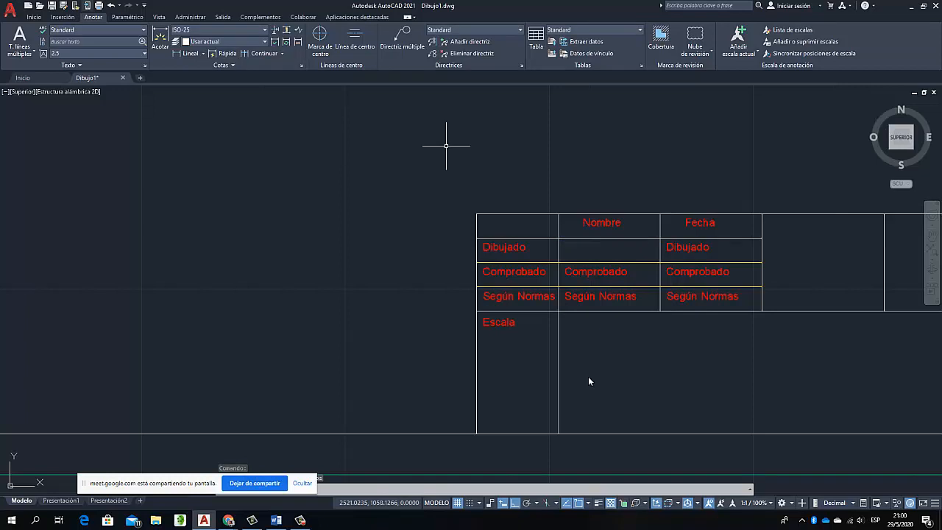
{"action": "key", "text": "ctrl+z"}
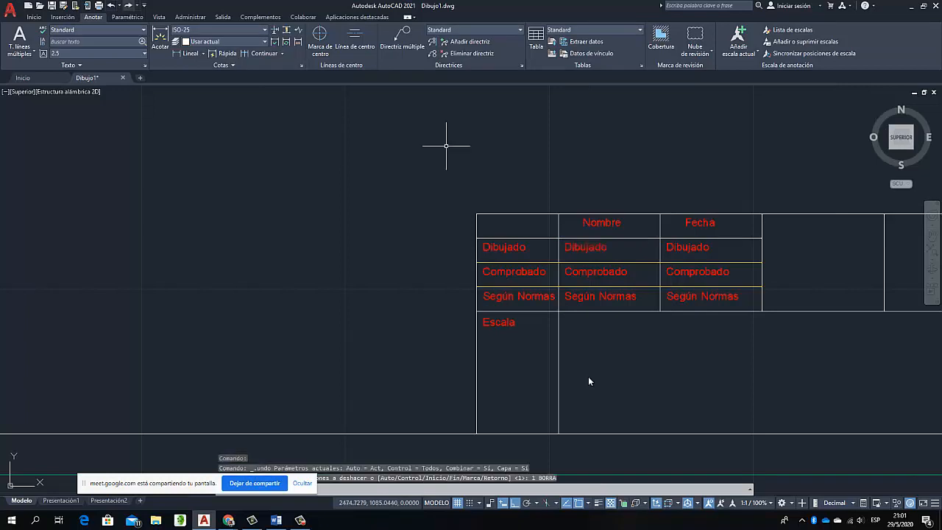
Replace the "Dibujado" text under "Nombre" with a centred "Autor" field without case formatting, and finish the text edit
{"action": "left_click", "coordinate": [593, 249]}
{"action": "right_click", "coordinate": [593, 248]}
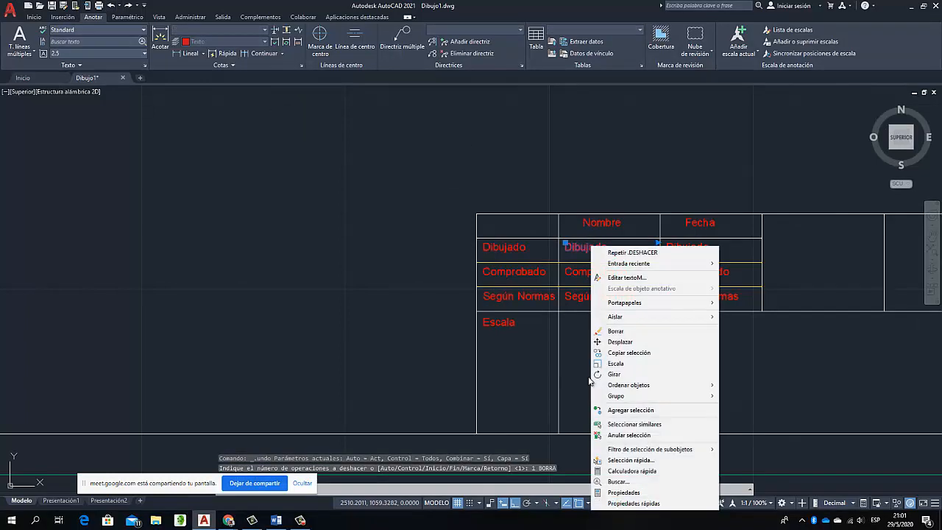
{"action": "left_click", "coordinate": [627, 277]}
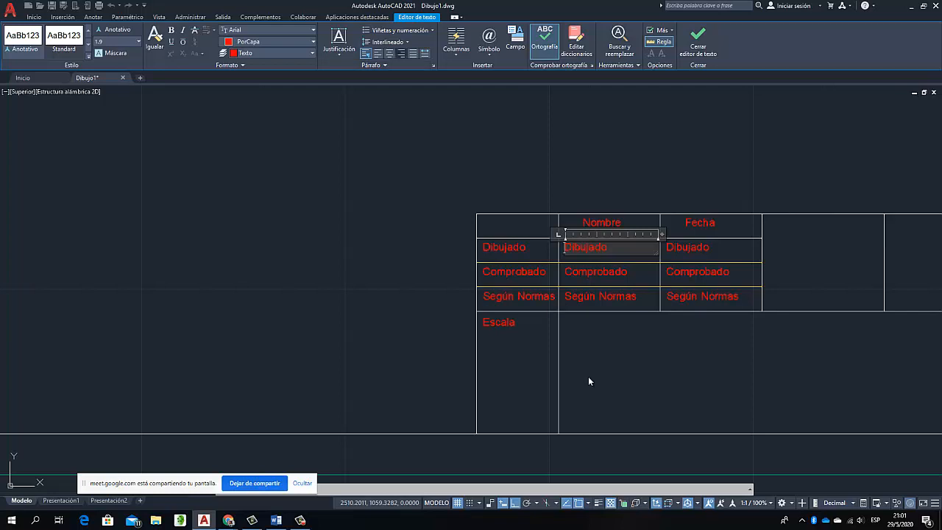
{"action": "key", "text": "ctrl+e"}
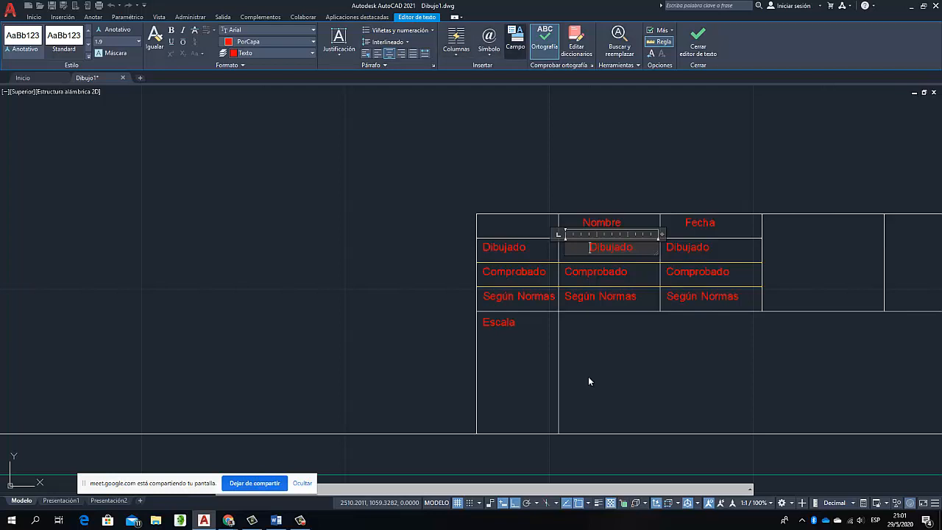
{"action": "key", "text": "ctrl+f"}
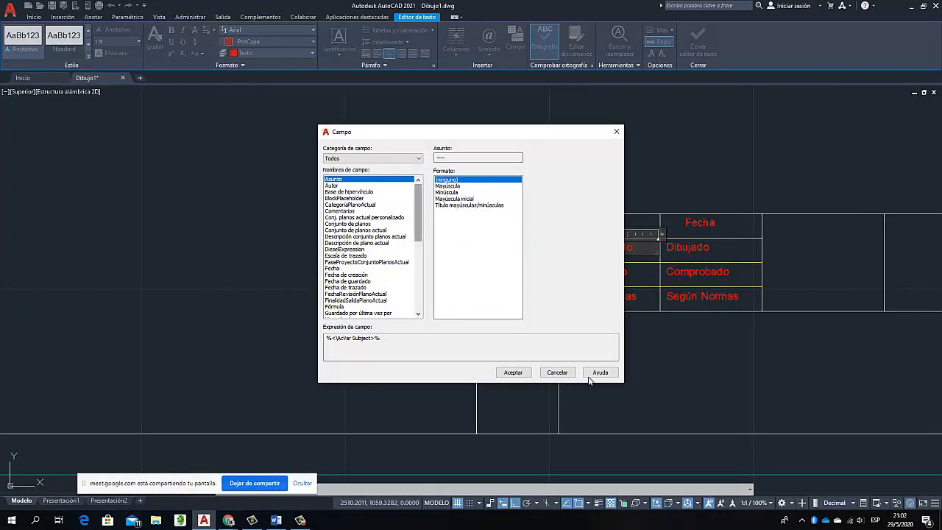
{"action": "left_click_drag", "start_coordinate": [408, 133], "coordinate": [237, 108]}
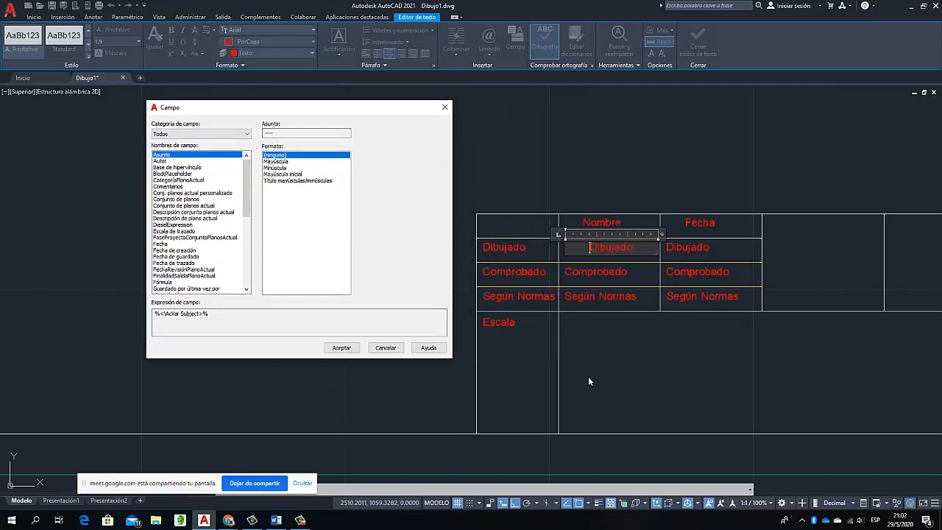
{"action": "key", "text": "Down"}
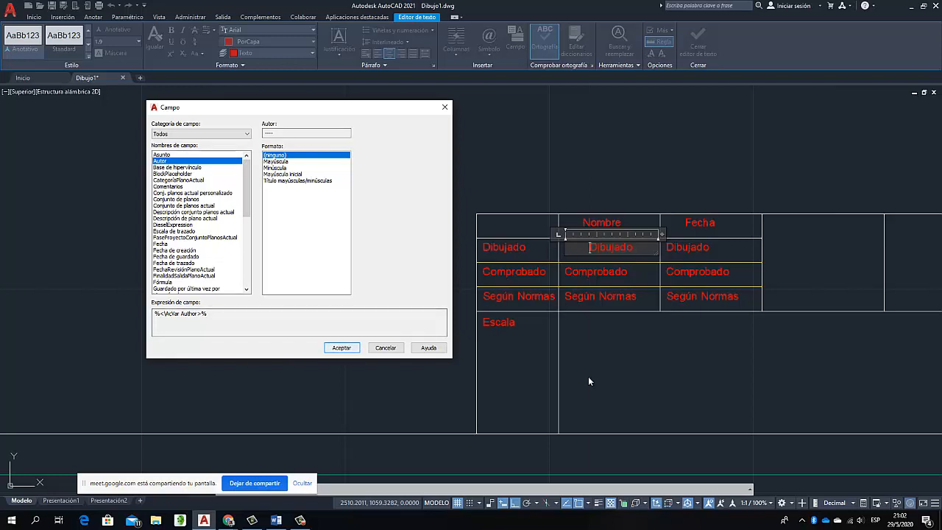
{"action": "key", "text": "Return"}
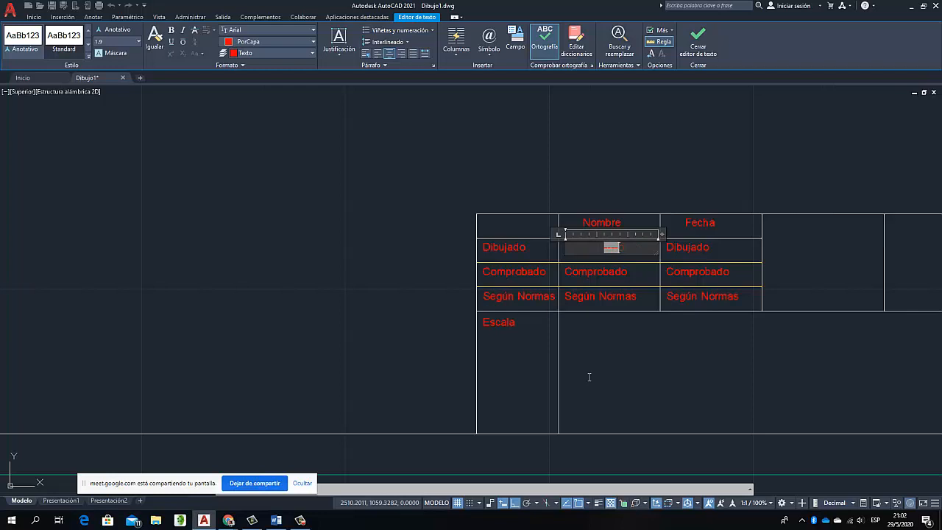
{"action": "left_click", "coordinate": [607, 270]}
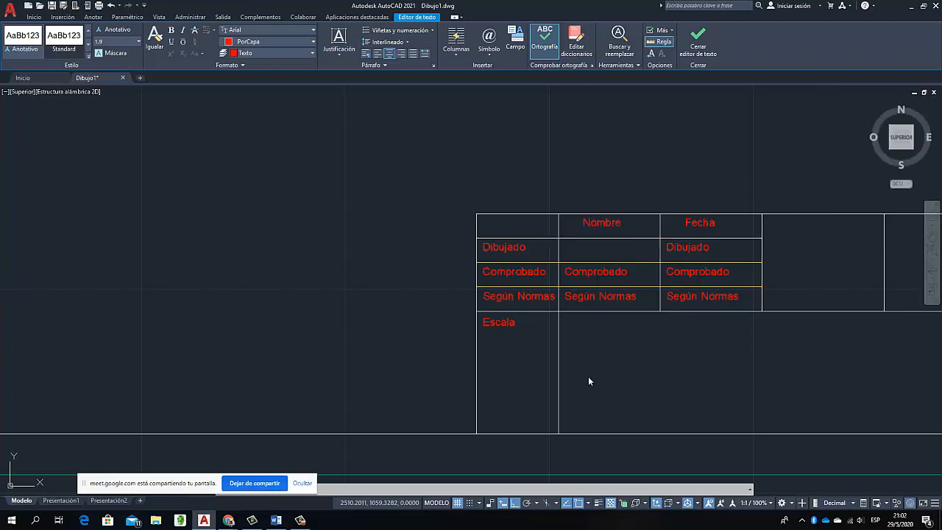
Delete the "Comprobado" and "Según Normas" copies in the "Nombre" column
{"action": "double_click", "coordinate": [607, 271]}
{"action": "key", "text": "Delete"}
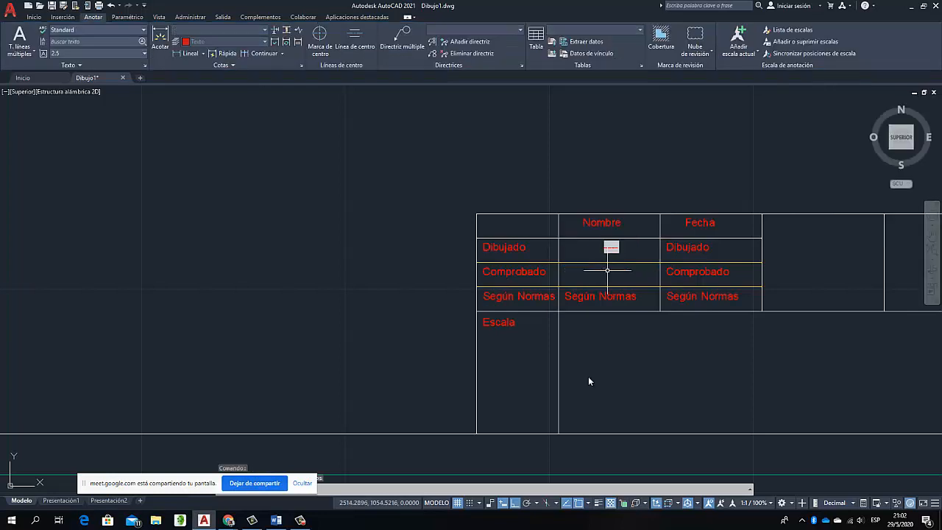
{"action": "left_click", "coordinate": [607, 296]}
{"action": "key", "text": "Delete"}
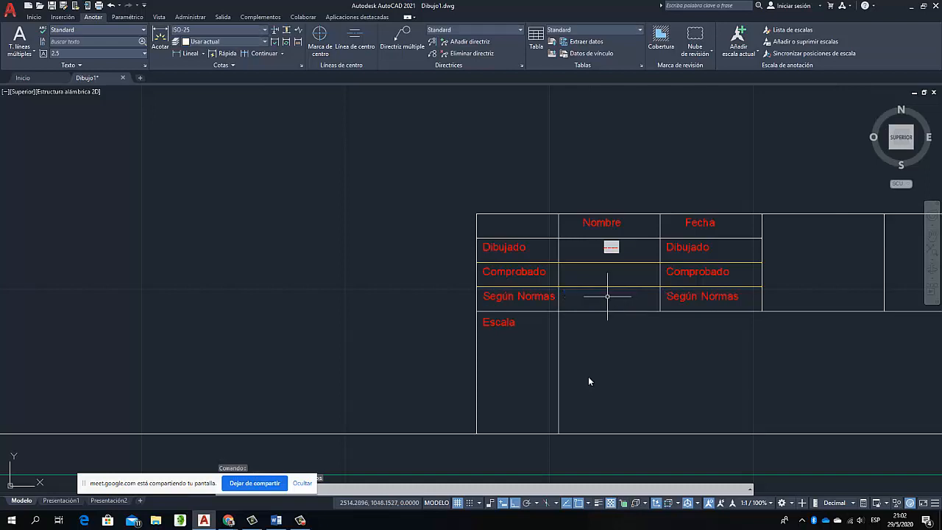
Copy the author field from the "Dibujado" row into the "Comprobado" and "Según Normas" rows of the "Nombre" column
{"action": "left_click", "coordinate": [607, 246]}
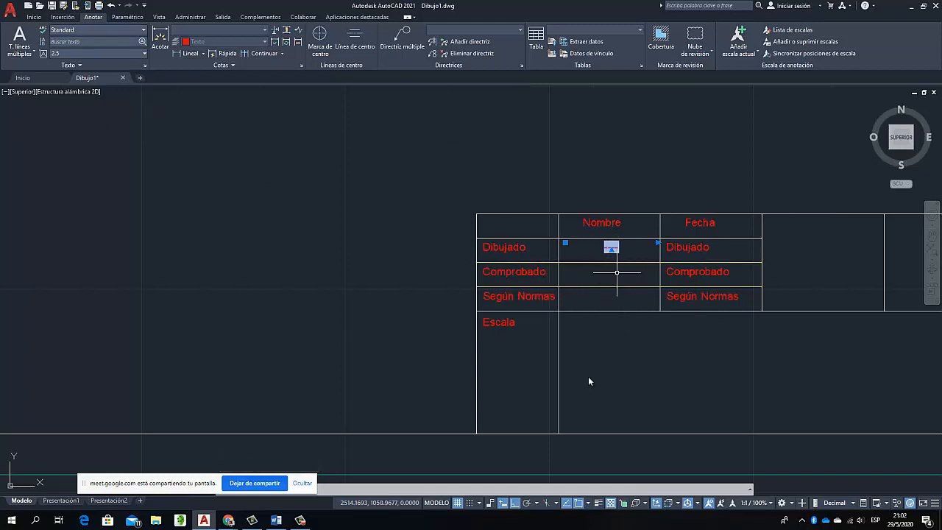
{"action": "left_click", "coordinate": [34, 17]}
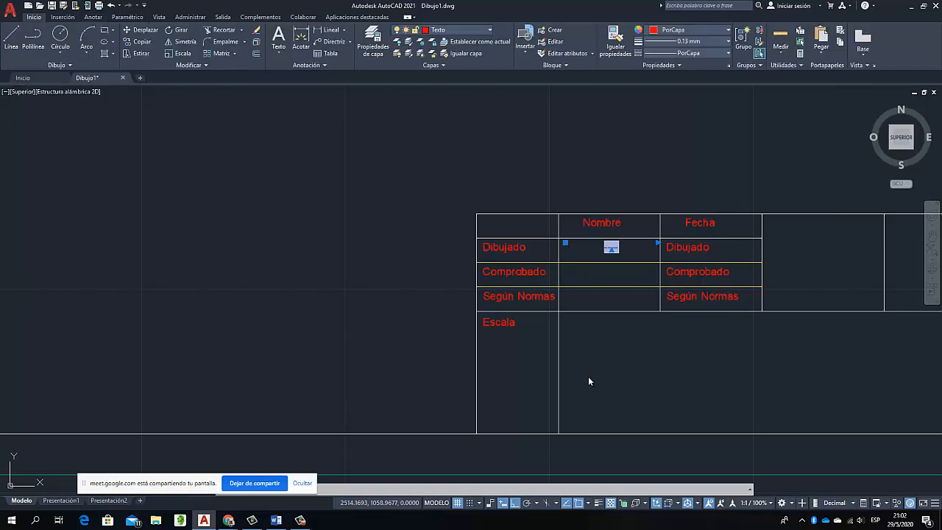
{"action": "left_click", "coordinate": [142, 42]}
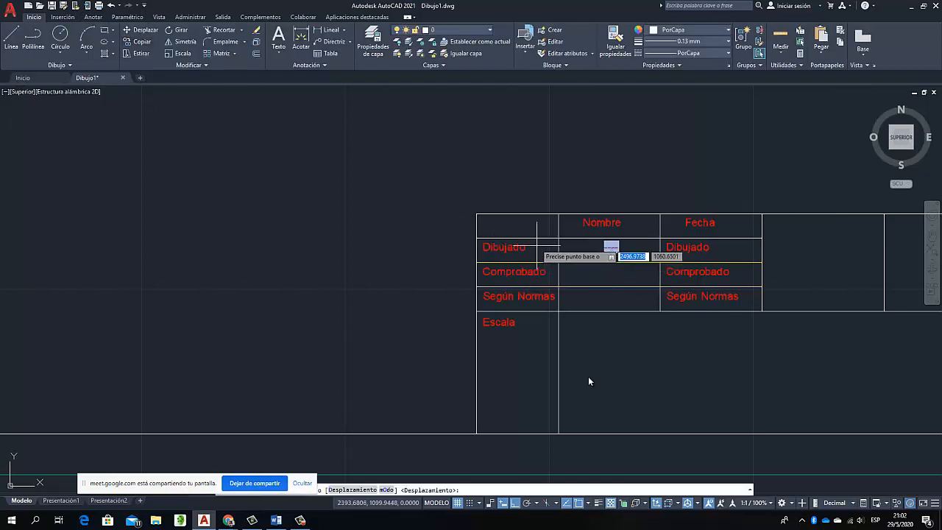
{"action": "left_click", "coordinate": [558, 246]}
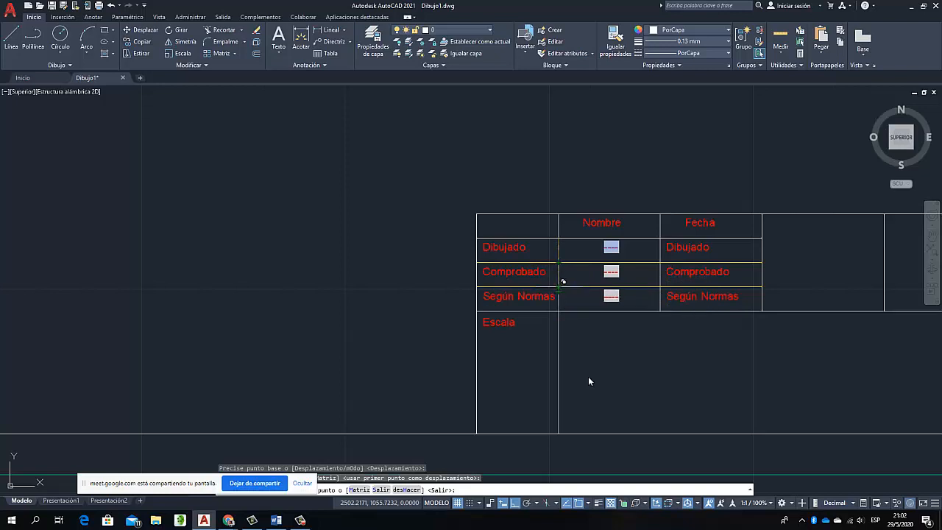
{"action": "left_click", "coordinate": [562, 280]}
{"action": "key", "text": "Escape"}
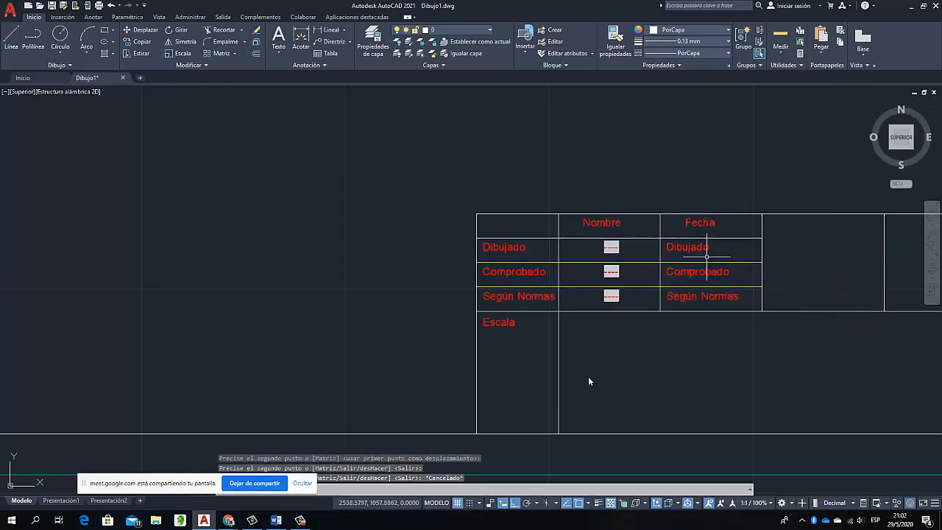
Delete the "Comprobado" and "Según Normas" copies in the "Fecha" column
{"action": "left_click", "coordinate": [696, 272]}
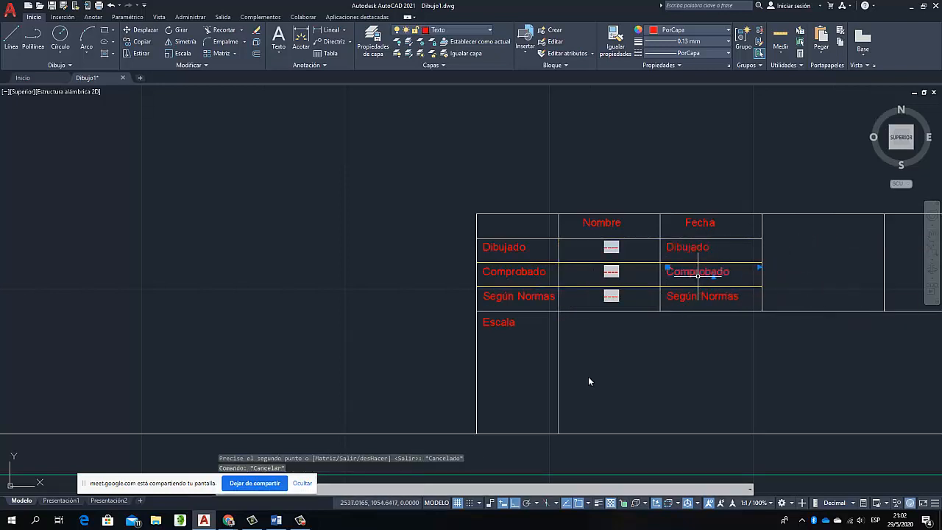
{"action": "key", "text": "Delete"}
{"action": "left_click", "coordinate": [688, 298]}
{"action": "key", "text": "Delete"}
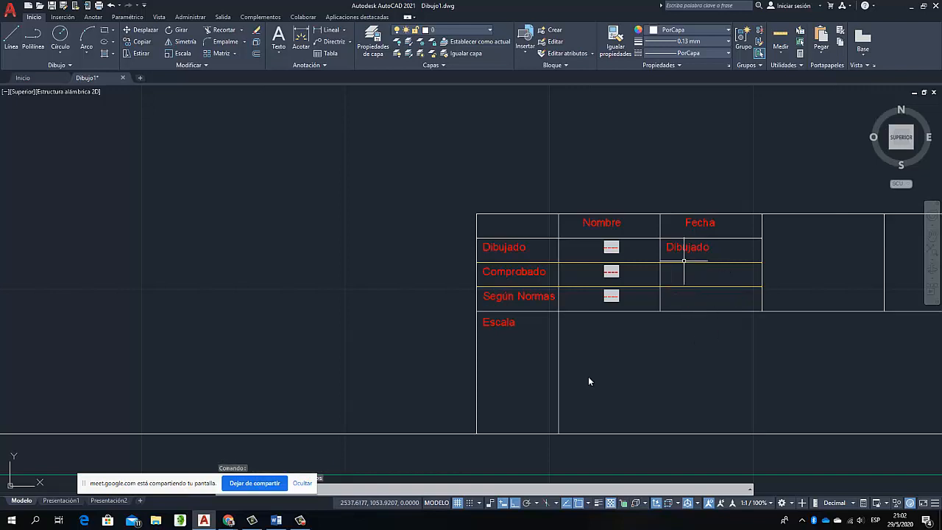
Open the "Dibujado" text under "Fecha" for editing and choose the "Fecha" field type for insertion
{"action": "left_click", "coordinate": [684, 249]}
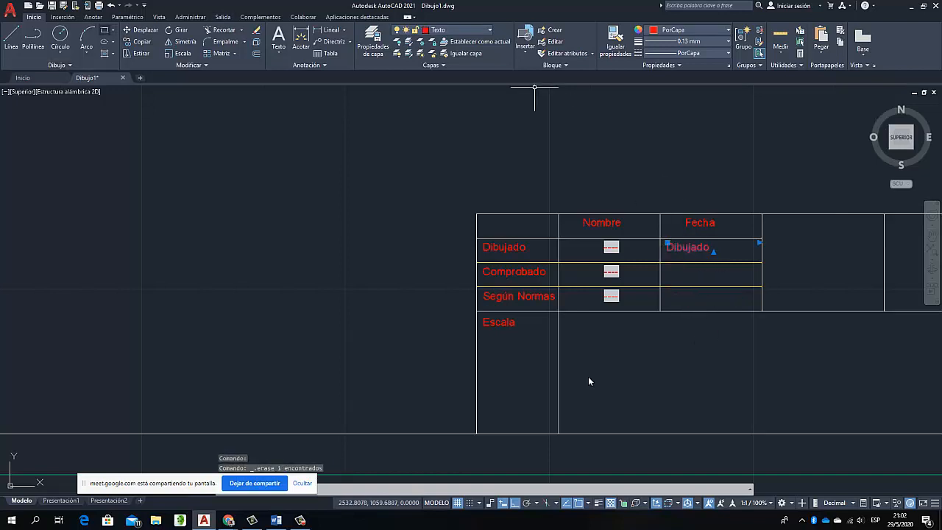
{"action": "left_click", "coordinate": [94, 17]}
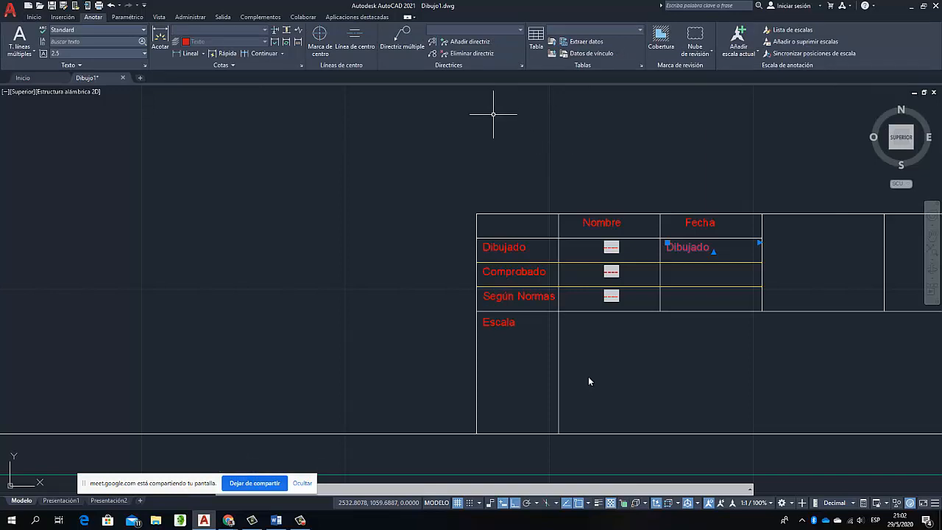
{"action": "right_click", "coordinate": [689, 248]}
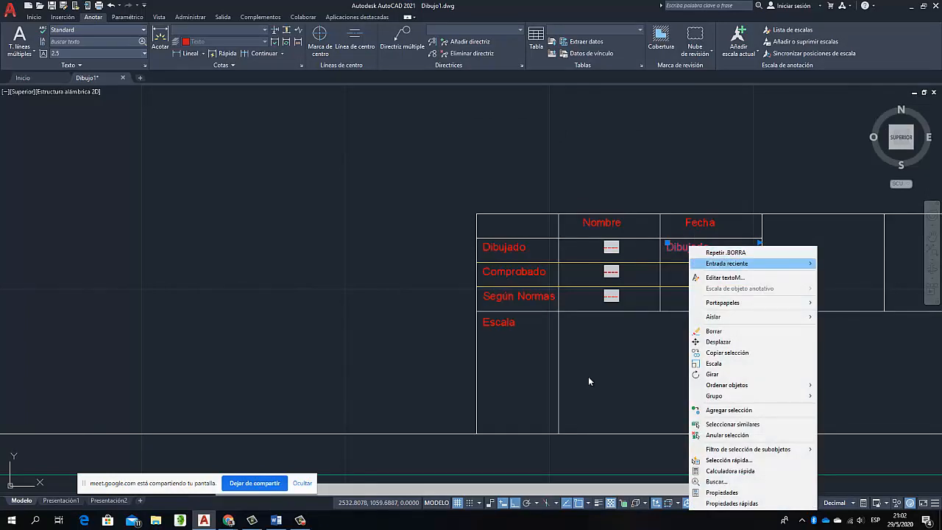
{"action": "key", "text": "Down"}
{"action": "key", "text": "Return"}
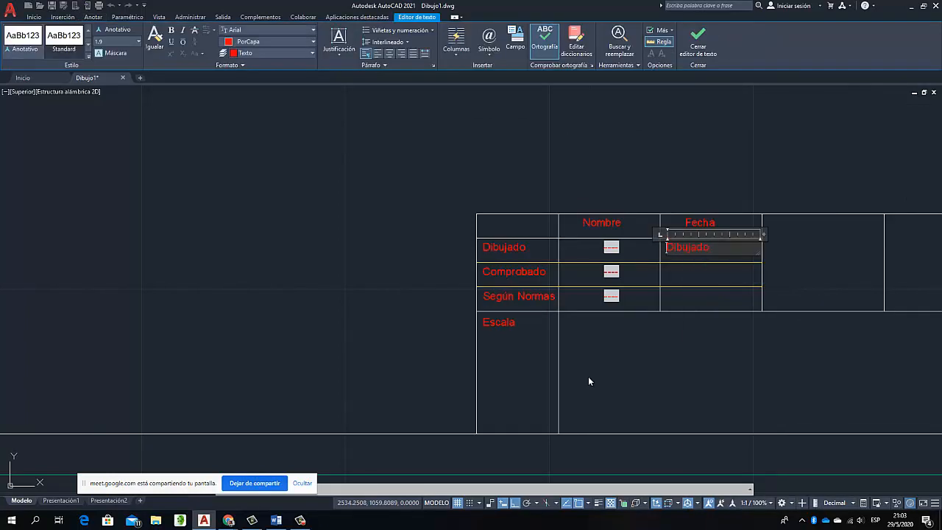
{"action": "key", "text": "ctrl+f"}
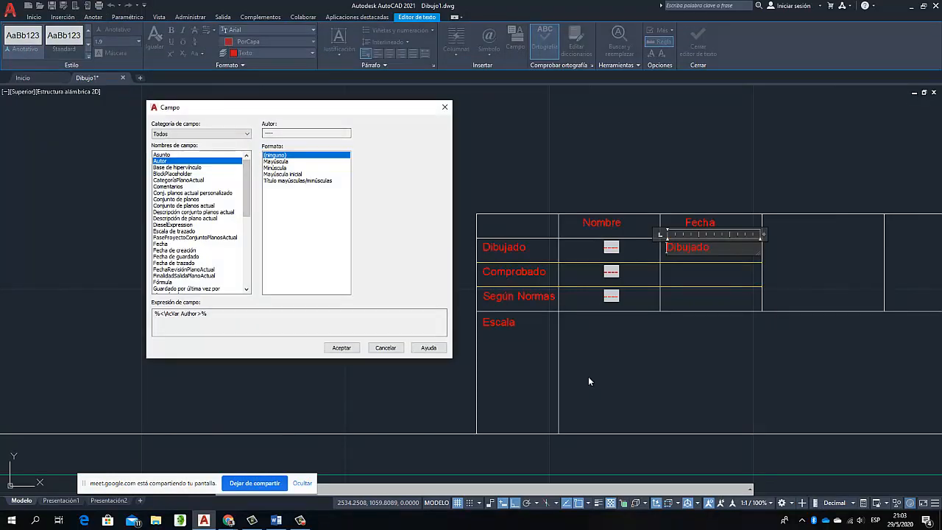
{"action": "key", "text": "f"}
{"action": "key", "text": "f"}
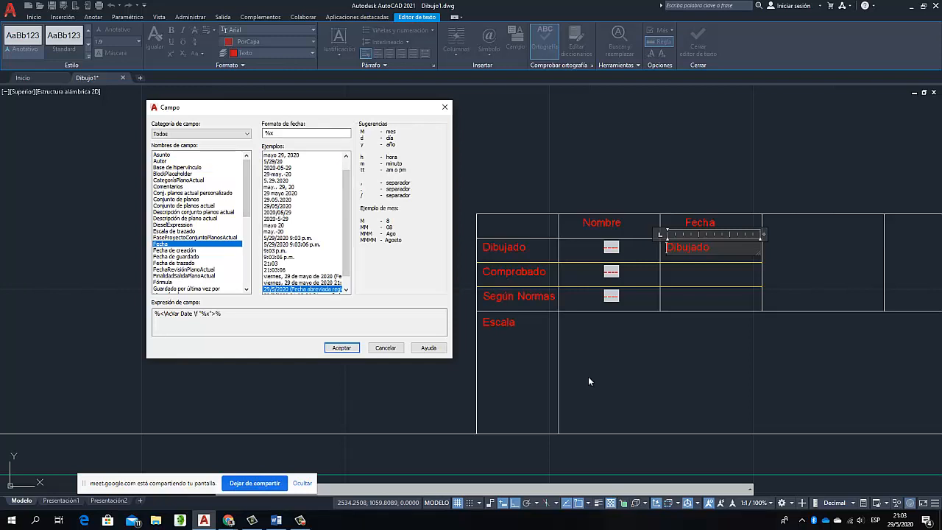
Switch to the Google Meet call, admit the waiting participant and return to AutoCAD
{"action": "left_click", "coordinate": [228, 520]}
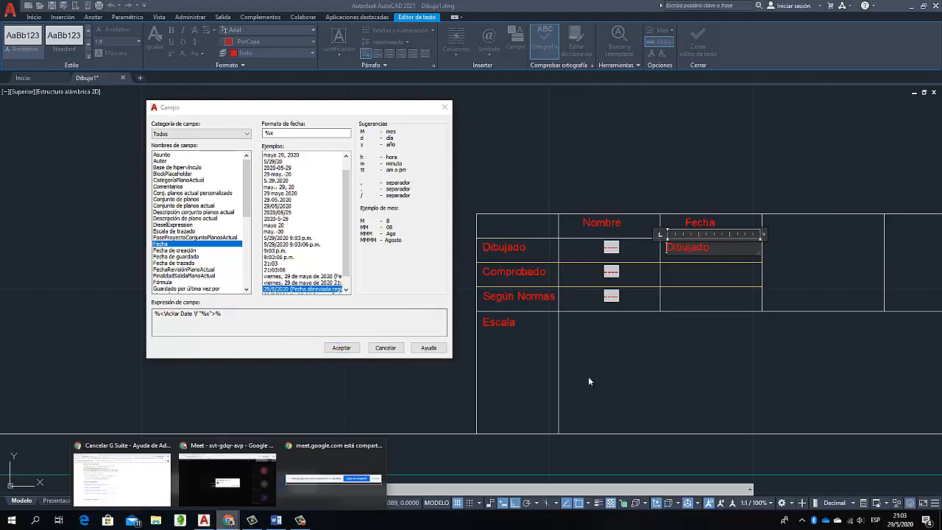
{"action": "left_click", "coordinate": [228, 477]}
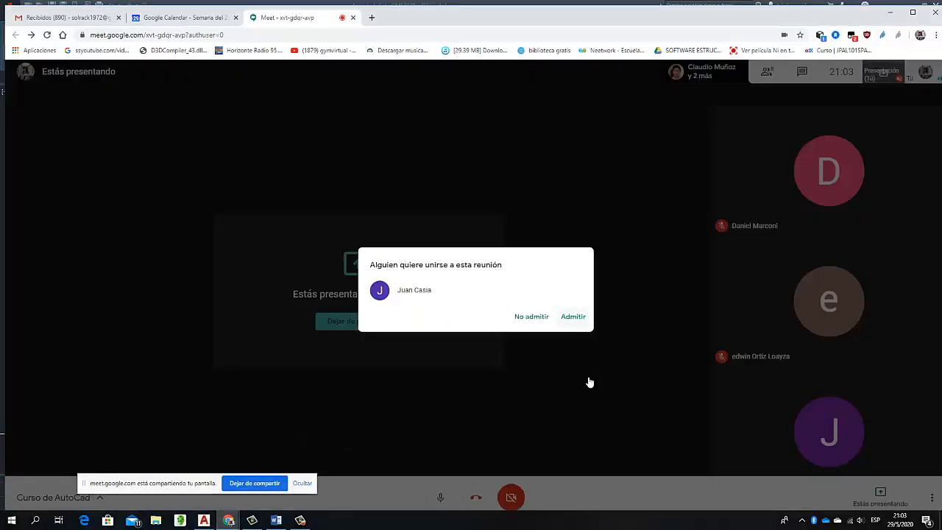
{"action": "left_click", "coordinate": [572, 316]}
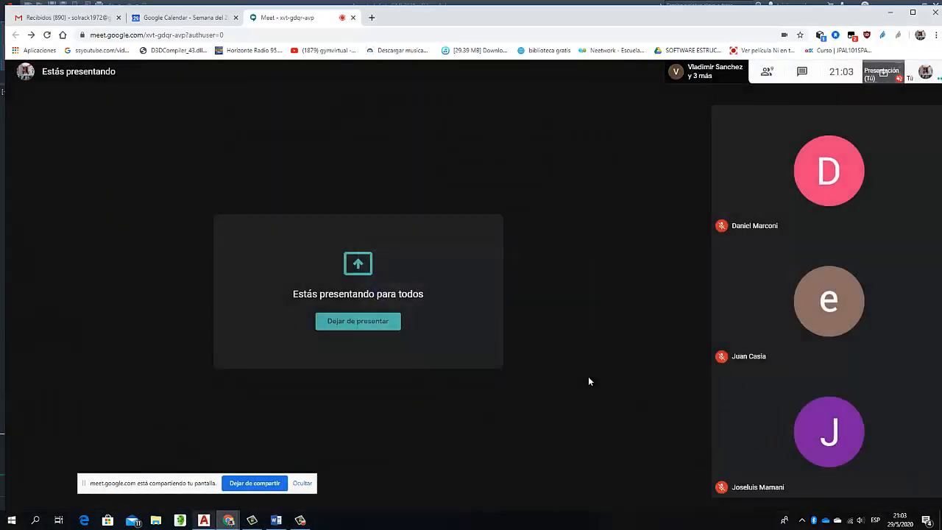
{"action": "left_click", "coordinate": [204, 520]}
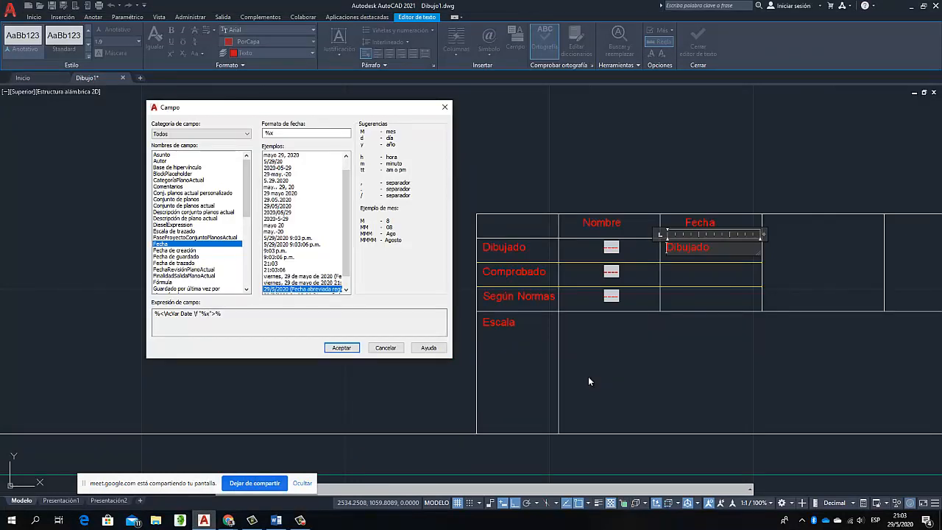
Insert the date field in the dd/MM/yyyy format, centre it in its cell and finish the text edit
{"action": "left_click", "coordinate": [301, 205]}
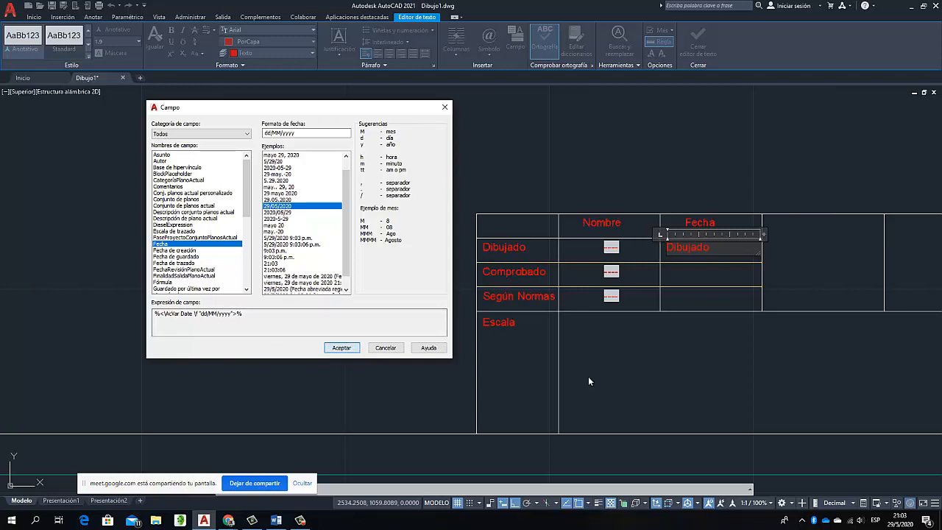
{"action": "left_click", "coordinate": [342, 347]}
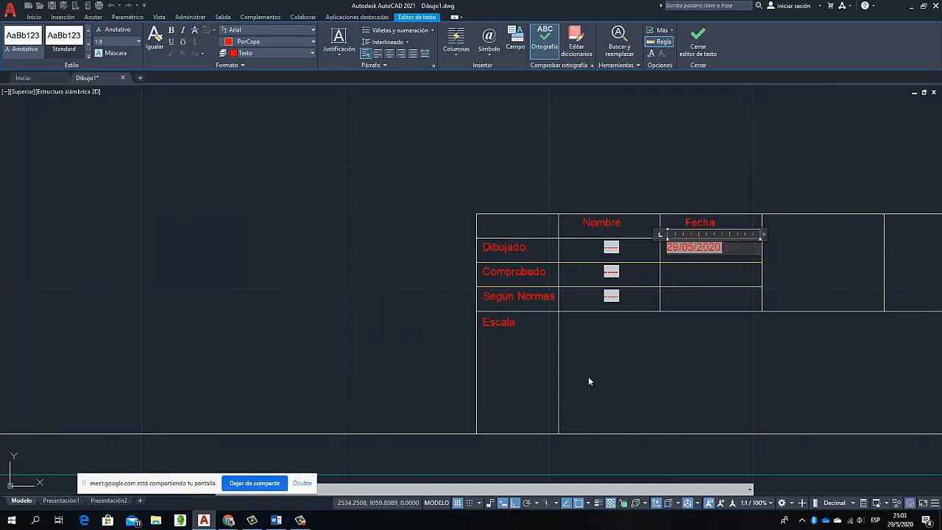
{"action": "left_click", "coordinate": [390, 54]}
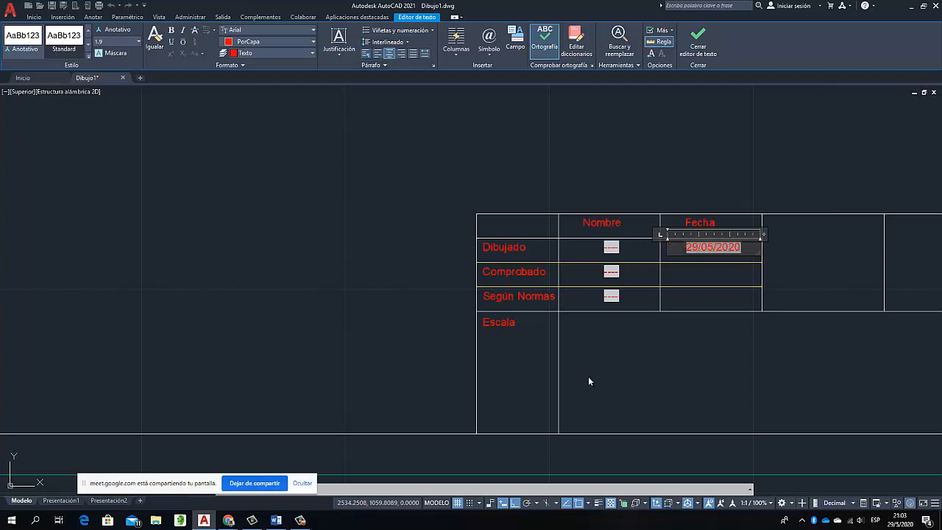
{"action": "left_click", "coordinate": [589, 381]}
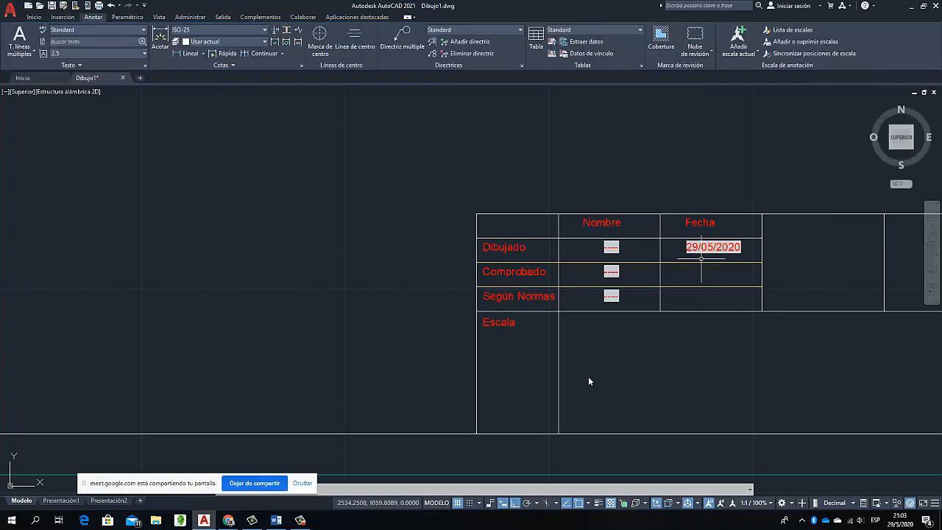
Copy the date field into the "Comprobado" and "Según Normas" rows of the "Fecha" column, using the cell corners as reference points
{"action": "left_click", "coordinate": [702, 248]}
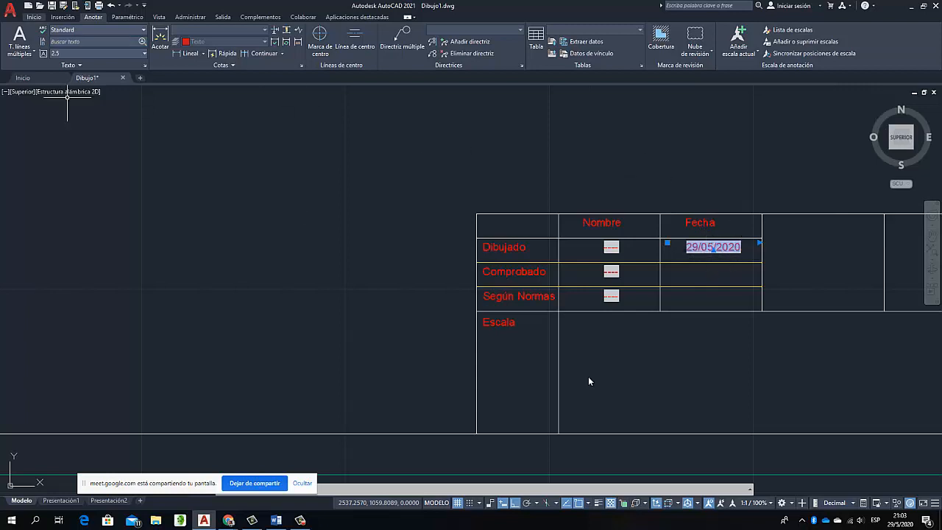
{"action": "left_click", "coordinate": [34, 17]}
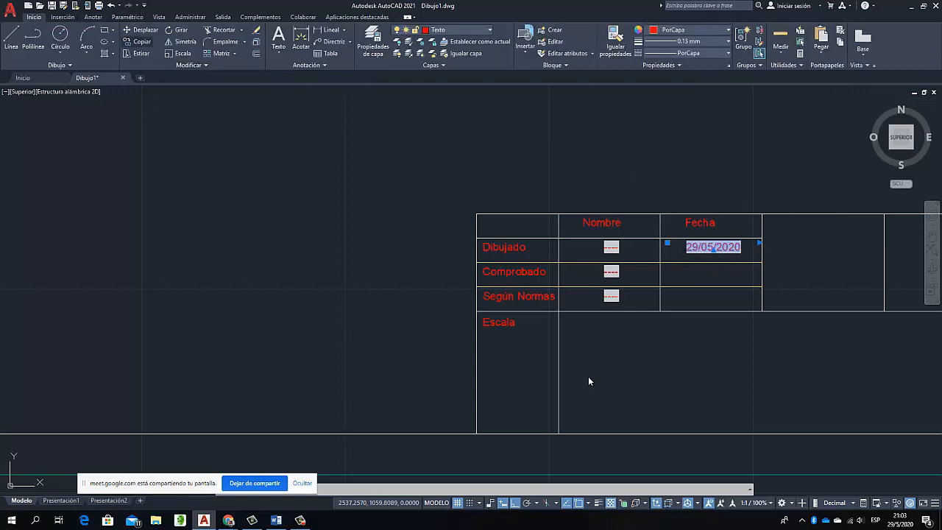
{"action": "left_click", "coordinate": [141, 42]}
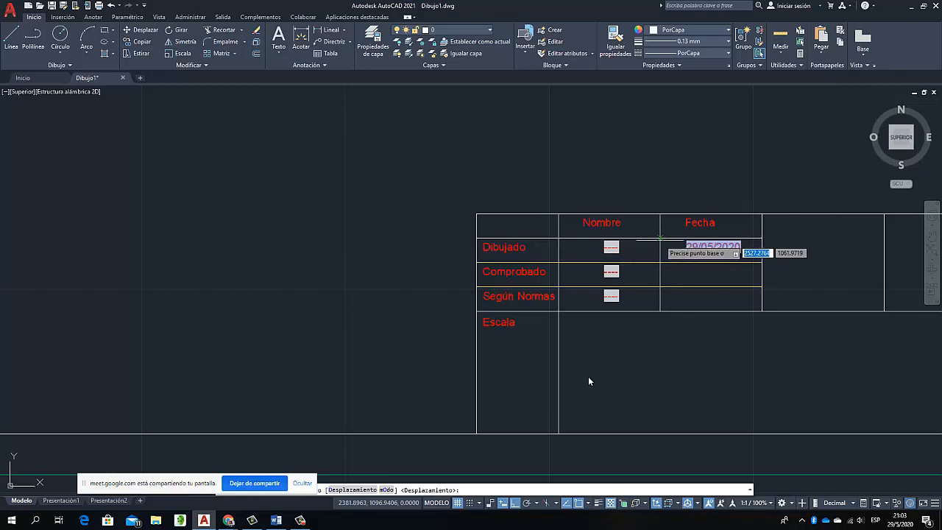
{"action": "left_click", "coordinate": [661, 237]}
{"action": "left_click", "coordinate": [660, 262]}
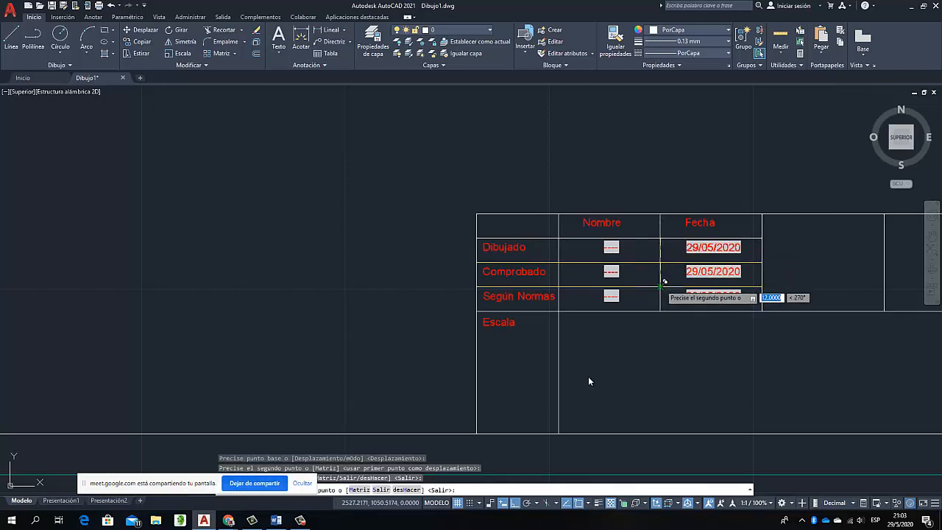
Place the last copy of the date field in the "Según Normas" row of the "Fecha" column and end the copying
{"action": "left_click", "coordinate": [661, 286]}
{"action": "key", "text": "Escape"}
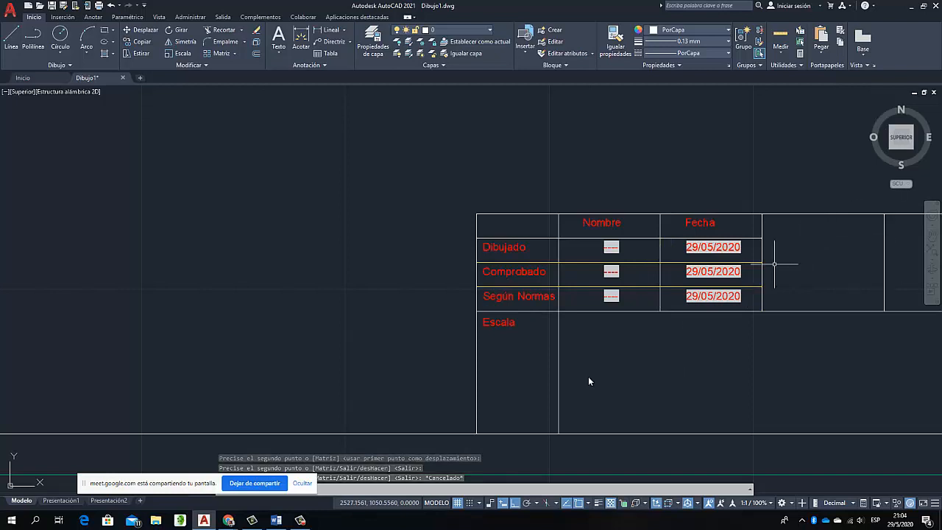
{"action": "left_click", "coordinate": [512, 345]}
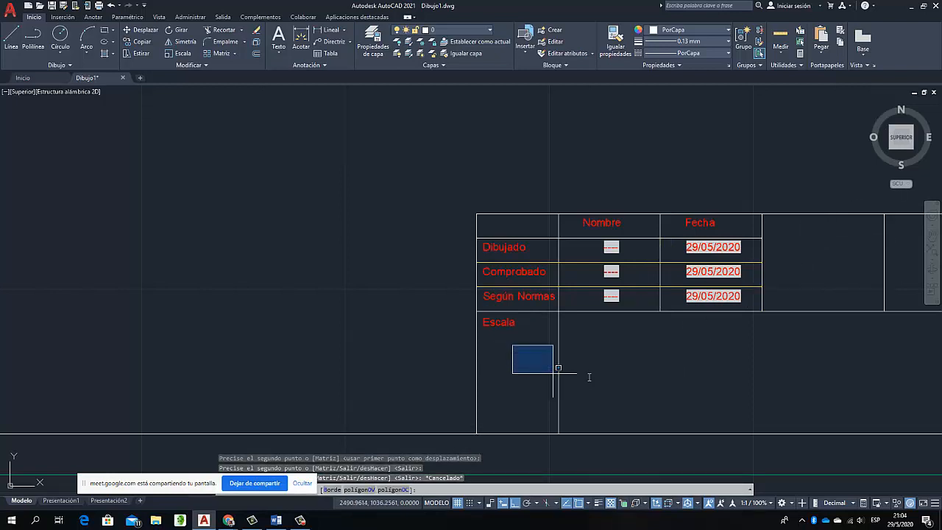
{"action": "mouse_move", "coordinate": [553, 373]}
{"action": "left_mouse_down"}
{"action": "mouse_move", "coordinate": [454, 328]}
{"action": "mouse_move", "coordinate": [494, 369]}
{"action": "left_mouse_up"}
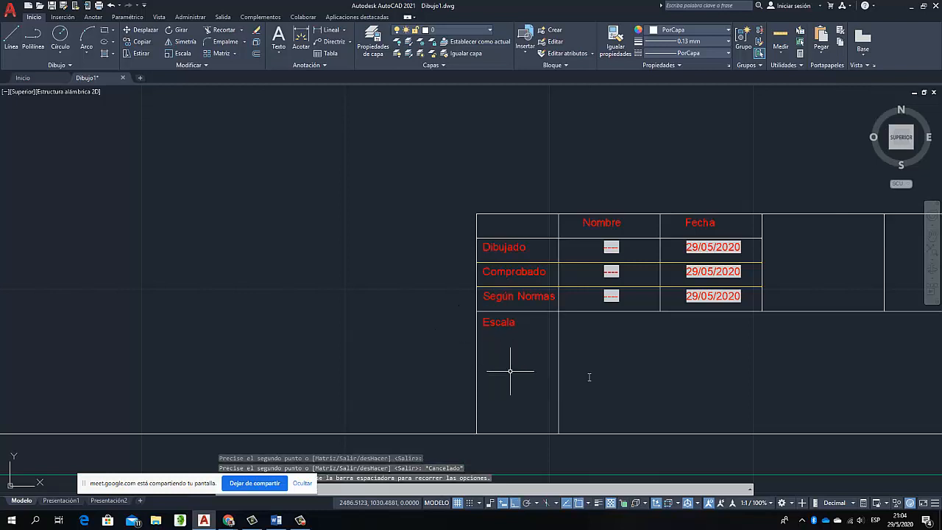
Copy the "Escala" label about 13 units straight down within its cell
{"action": "left_click", "coordinate": [508, 325]}
{"action": "right_click", "coordinate": [508, 325]}
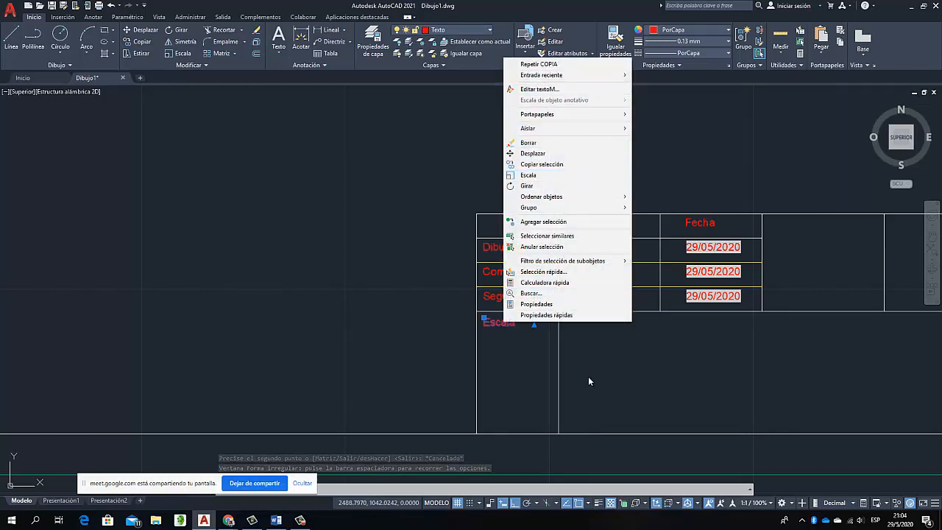
{"action": "left_click", "coordinate": [139, 42]}
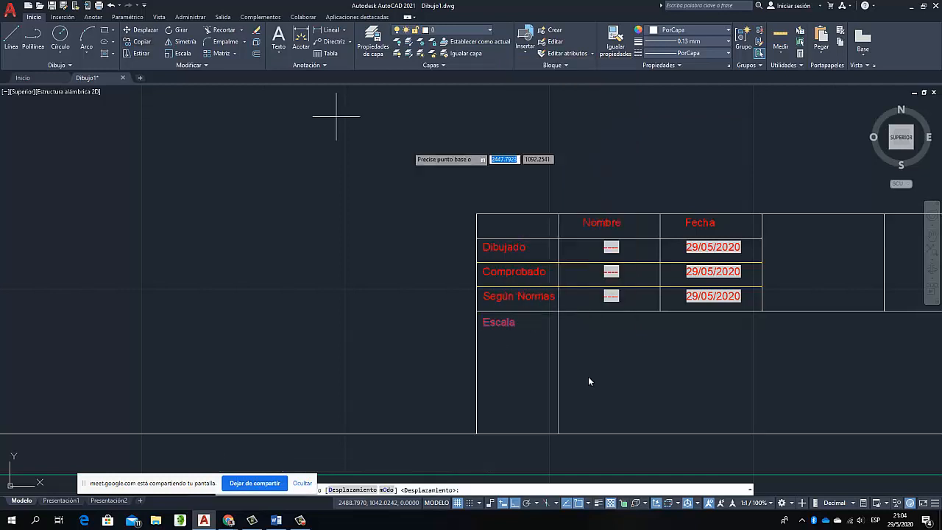
{"action": "left_click", "coordinate": [484, 324]}
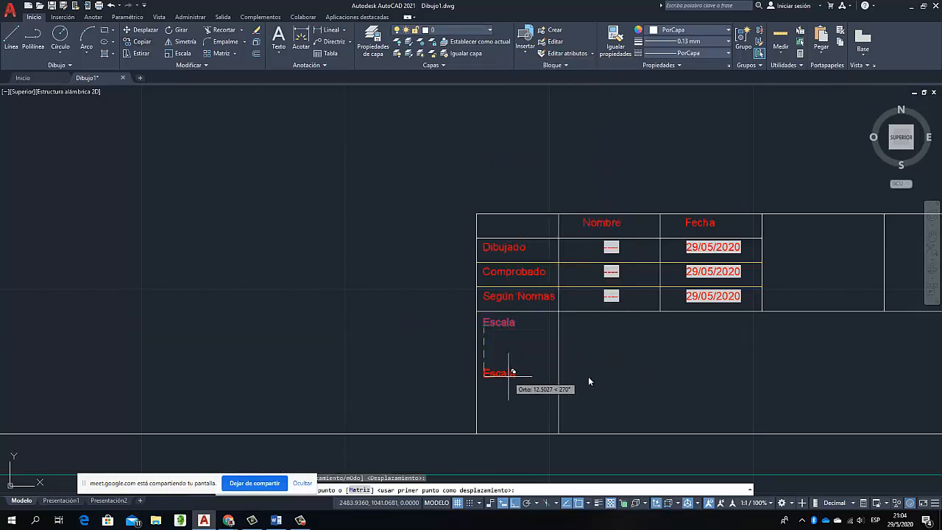
{"action": "left_click", "coordinate": [513, 377]}
{"action": "key", "text": "Escape"}
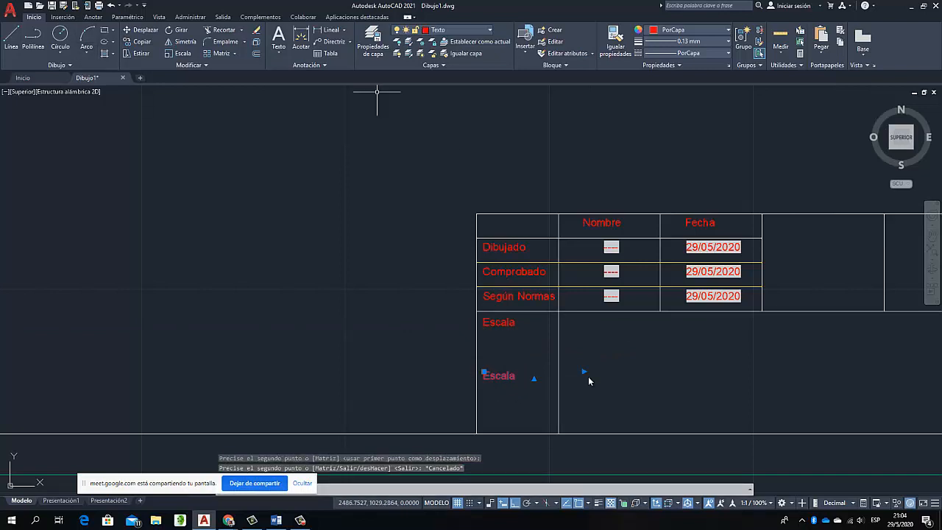
Replace the text of the lower "Escala" copy with an "Escala de trazado" field in the 1:# format
{"action": "right_click", "coordinate": [588, 380]}
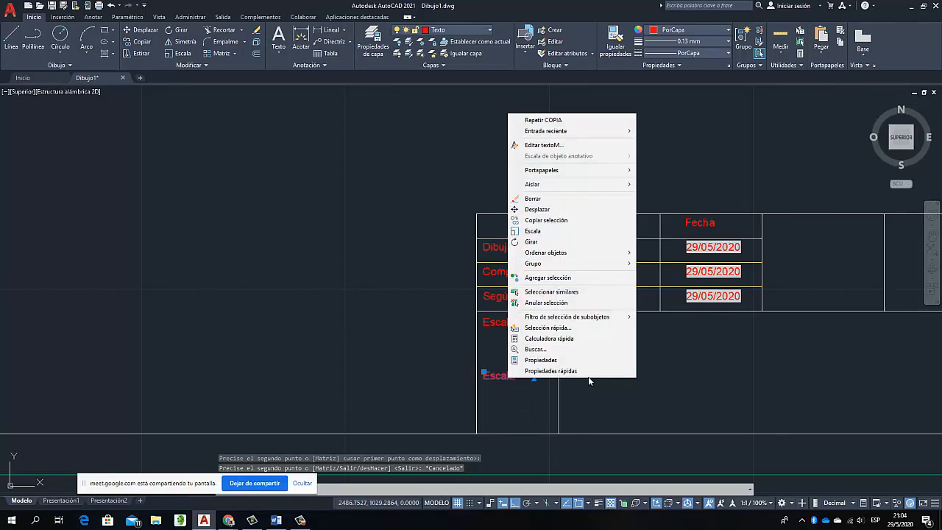
{"action": "key", "text": "Return"}
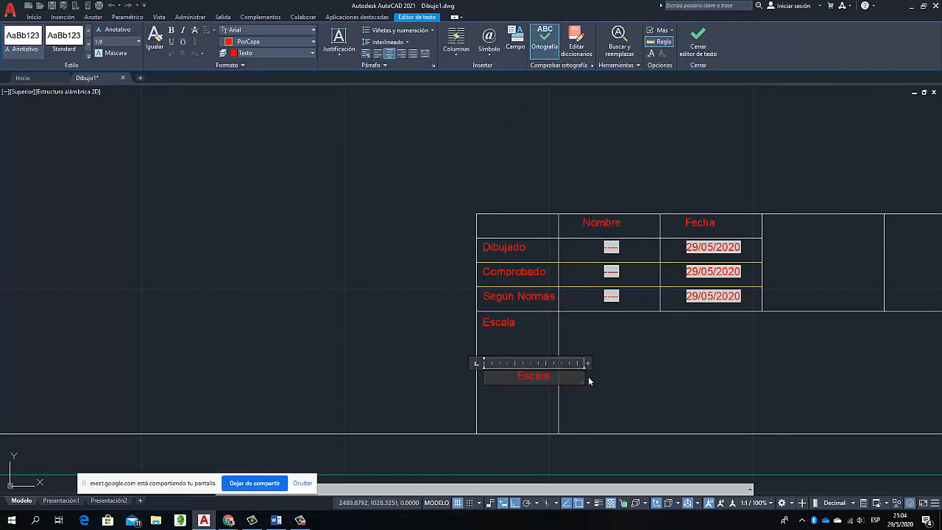
{"action": "key", "text": "ctrl+f"}
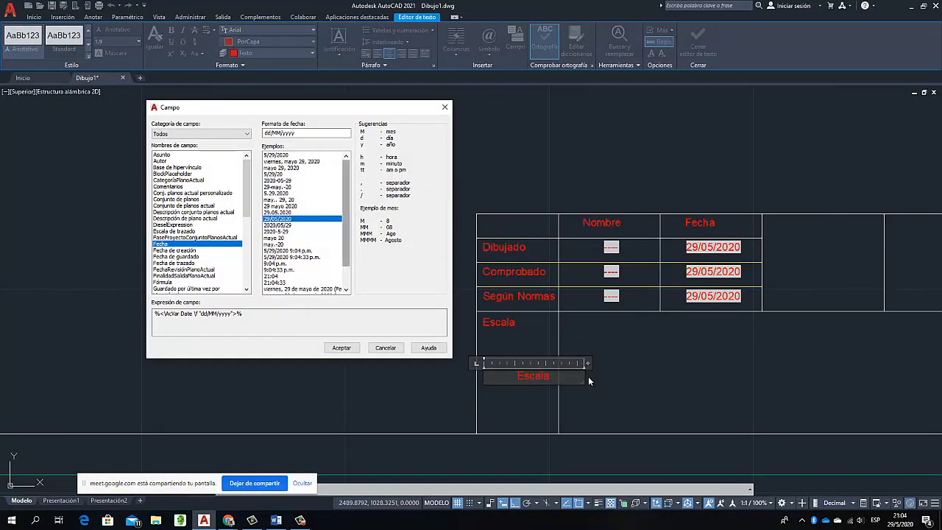
{"action": "left_click_drag", "start_coordinate": [346, 213], "coordinate": [346, 232]}
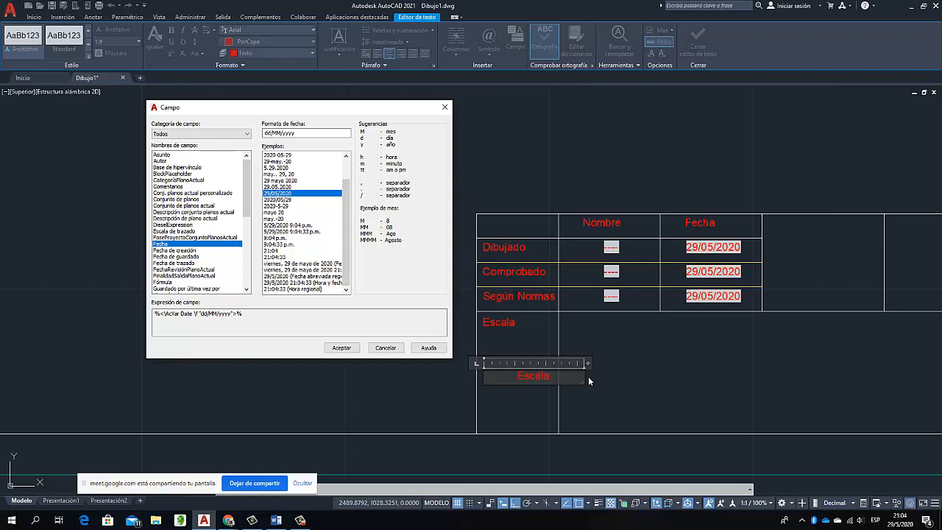
{"action": "left_click", "coordinate": [174, 231]}
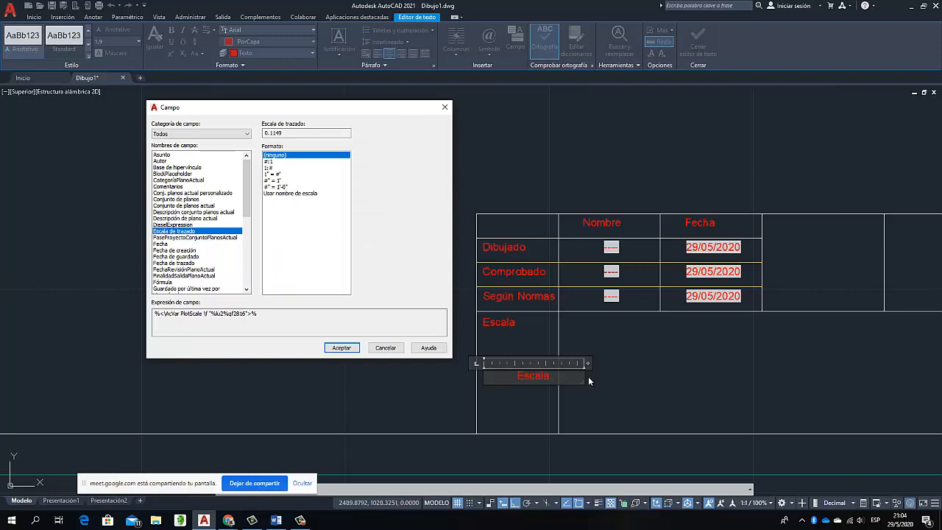
{"action": "left_click", "coordinate": [269, 168]}
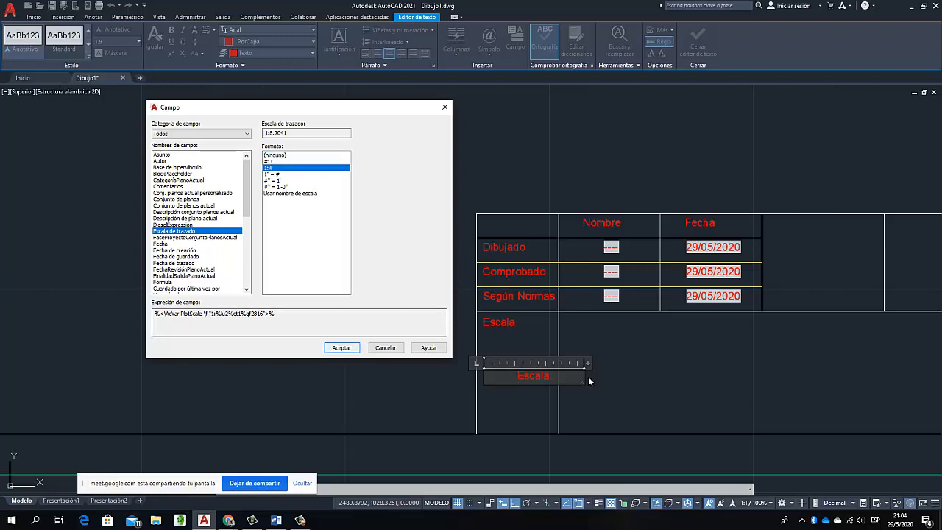
{"action": "key", "text": "Return"}
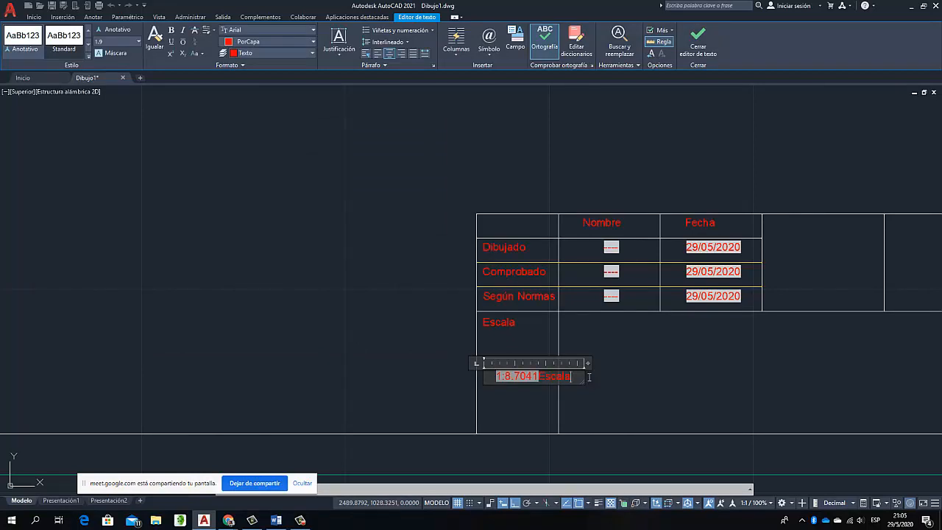
{"action": "key", "text": "BackSpace"}
{"action": "key", "text": "BackSpace"}
{"action": "key", "text": "BackSpace"}
{"action": "key", "text": "BackSpace"}
{"action": "key", "text": "BackSpace"}
{"action": "key", "text": "BackSpace"}
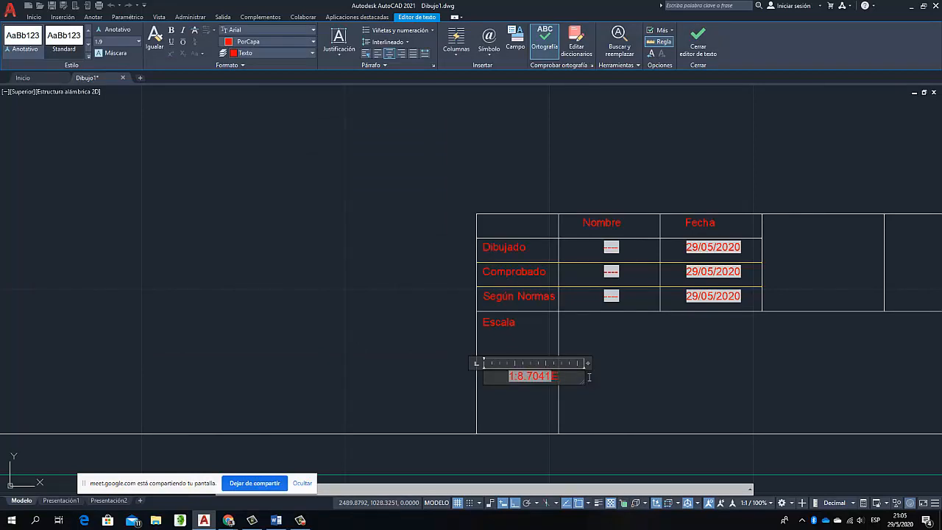
{"action": "left_click", "coordinate": [588, 381]}
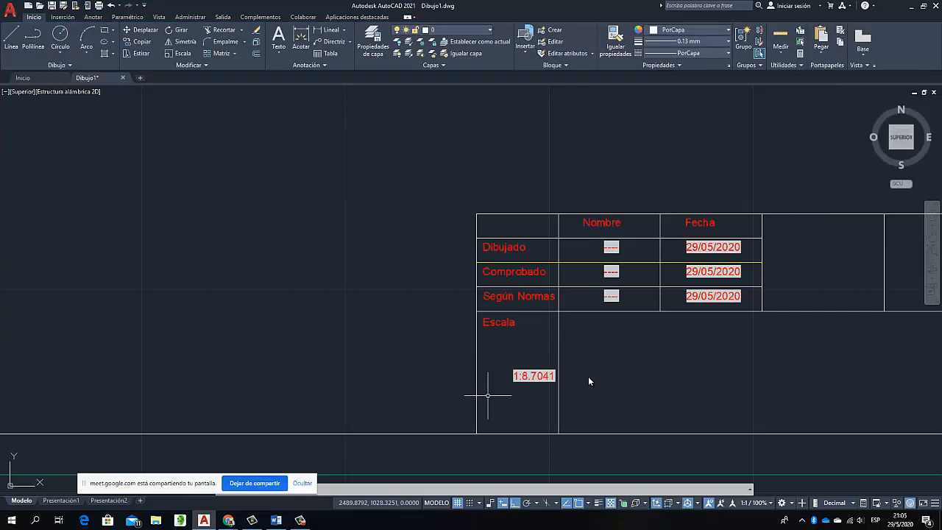
Move the plot scale field horizontally toward the middle of the "Escala" cell
{"action": "left_click", "coordinate": [520, 372]}
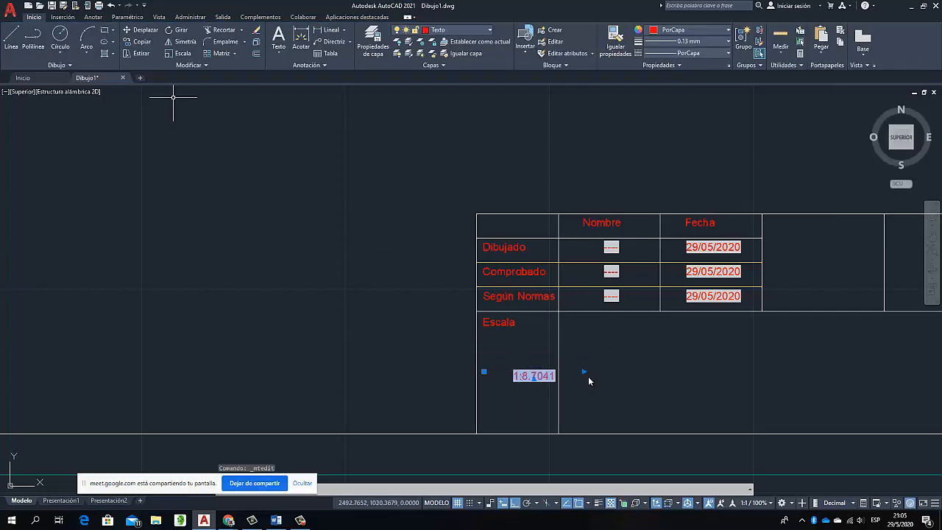
{"action": "type", "text": "m"}
{"action": "key", "text": "Return"}
{"action": "left_click", "coordinate": [589, 141]}
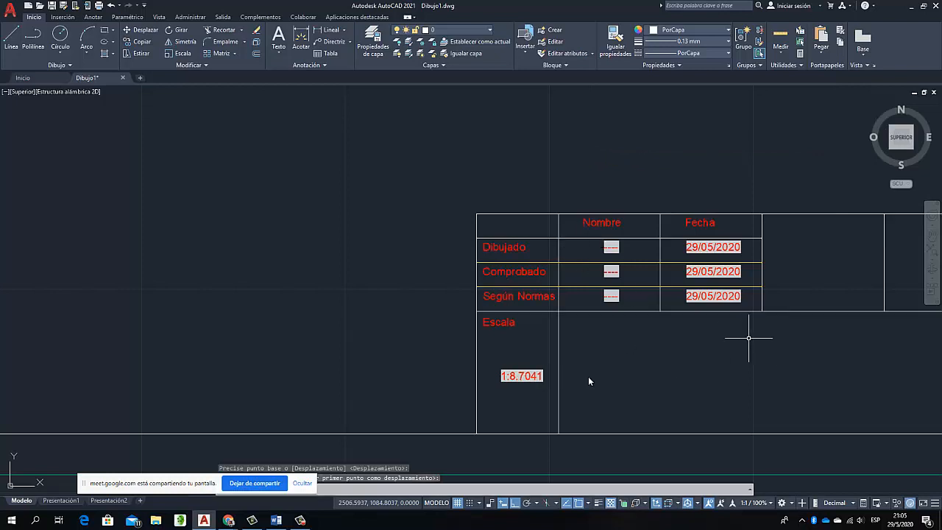
{"action": "scroll", "coordinate": [681, 344], "scroll_direction": "down", "scroll_amount": 2}
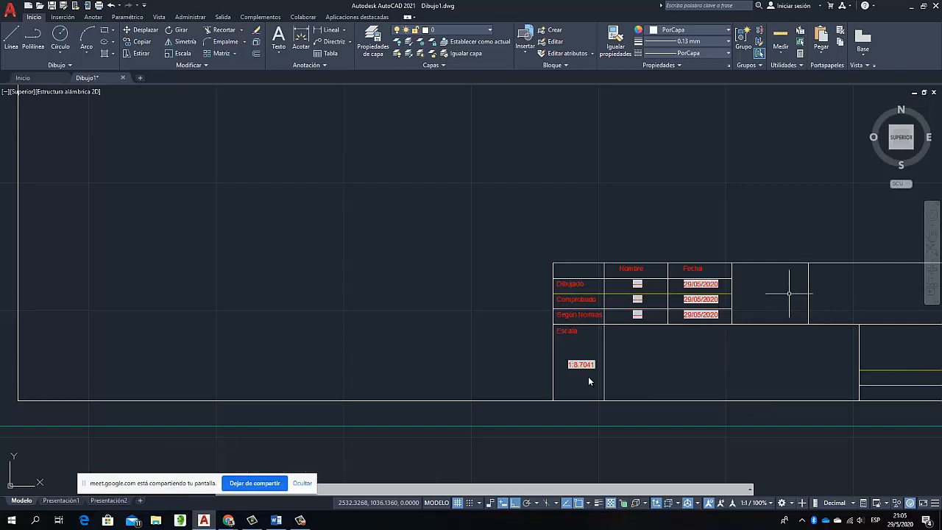
{"action": "scroll", "coordinate": [785, 294], "scroll_direction": "down", "scroll_amount": 2}
{"action": "scroll", "coordinate": [785, 293], "scroll_direction": "down", "scroll_amount": 3}
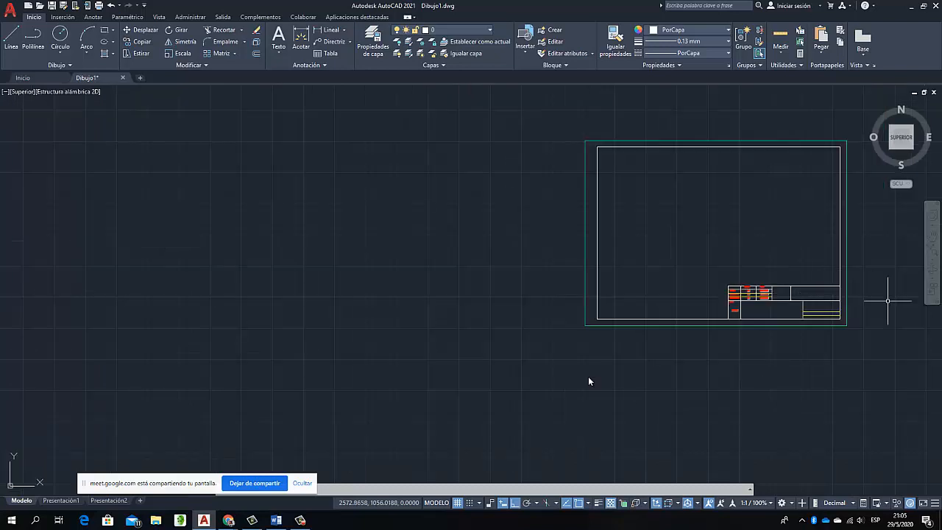
{"action": "scroll", "coordinate": [887, 300], "scroll_direction": "up", "scroll_amount": 3}
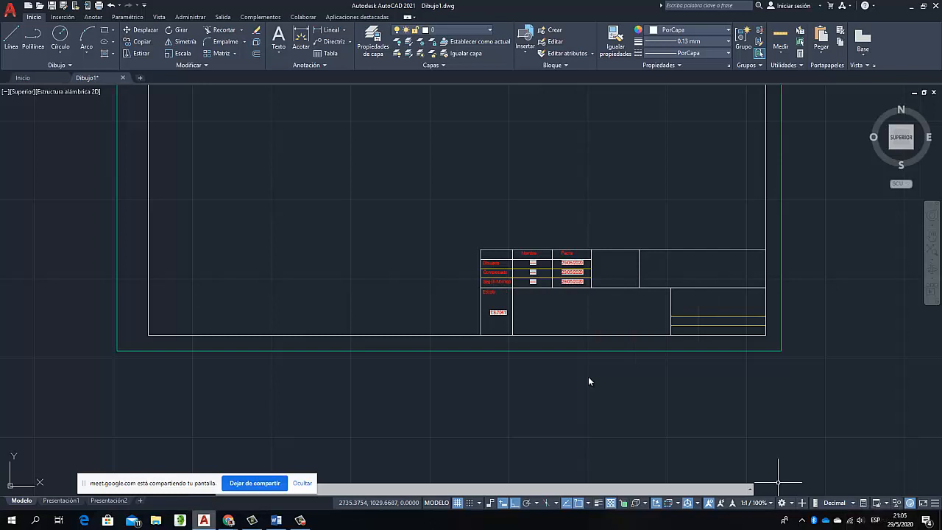
Switch to the Google Meet call to check on the participants and return to AutoCAD
{"action": "left_click", "coordinate": [228, 520]}
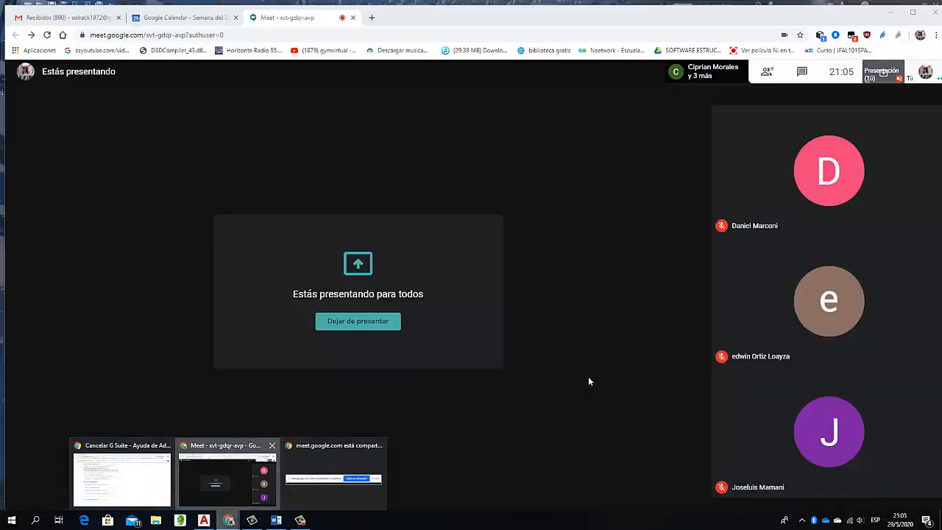
{"action": "left_click", "coordinate": [227, 478]}
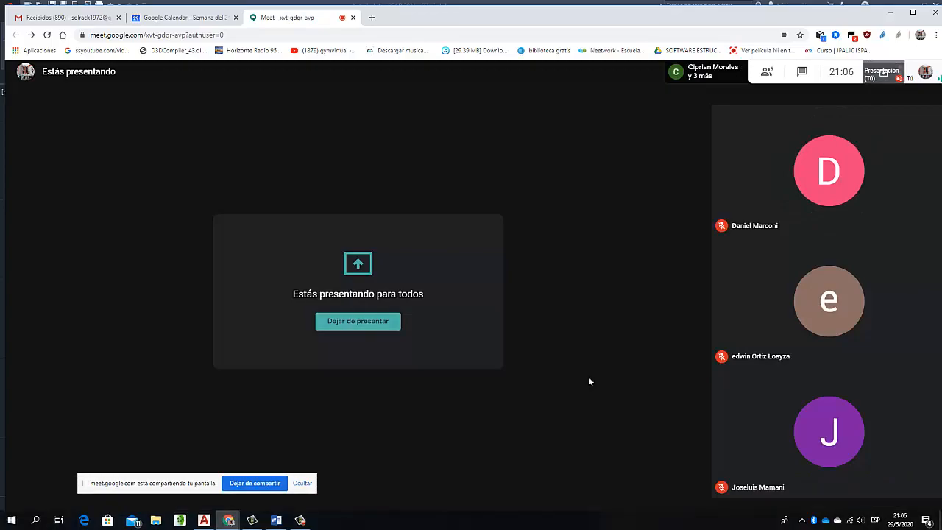
{"action": "key", "text": "alt+Tab"}
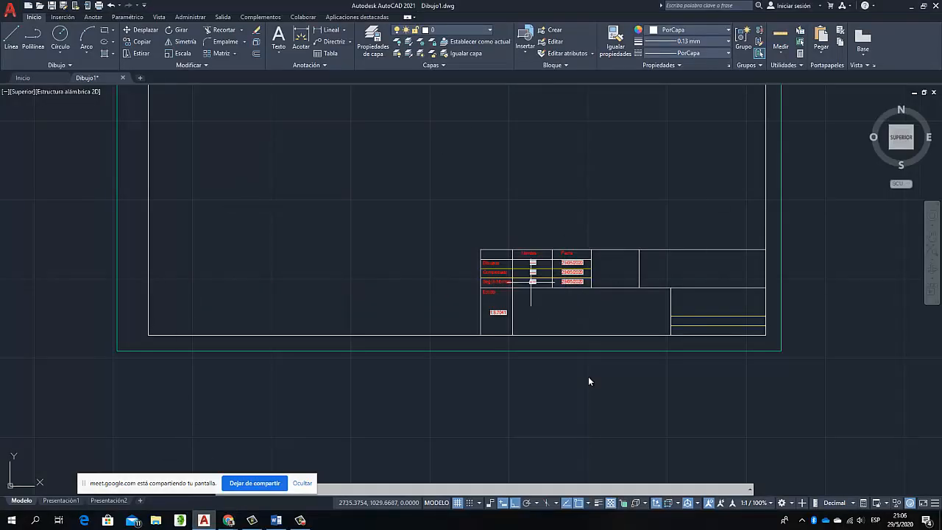
Copy the "Escala" label about 13 units straight down again and erase the plot scale field it overlaps
{"action": "scroll", "coordinate": [500, 321], "scroll_direction": "up", "scroll_amount": 8}
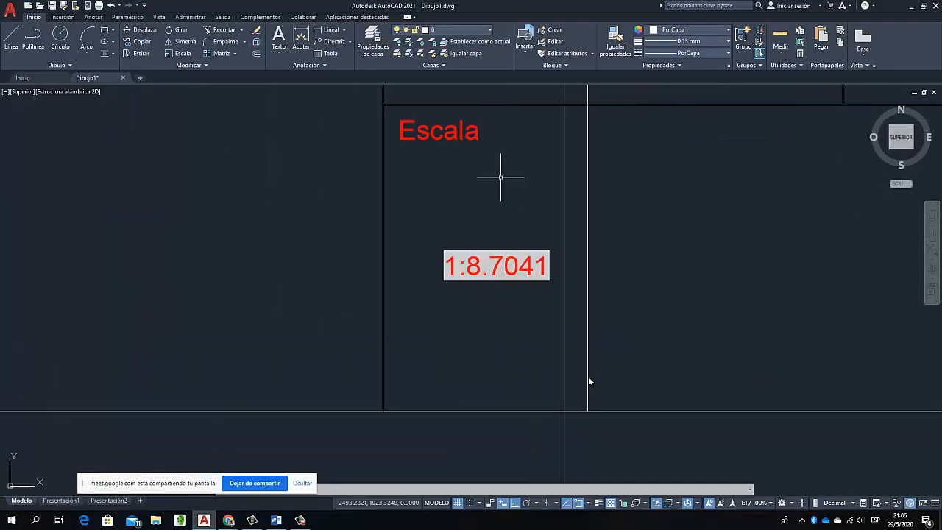
{"action": "left_click", "coordinate": [449, 126]}
{"action": "left_click", "coordinate": [141, 41]}
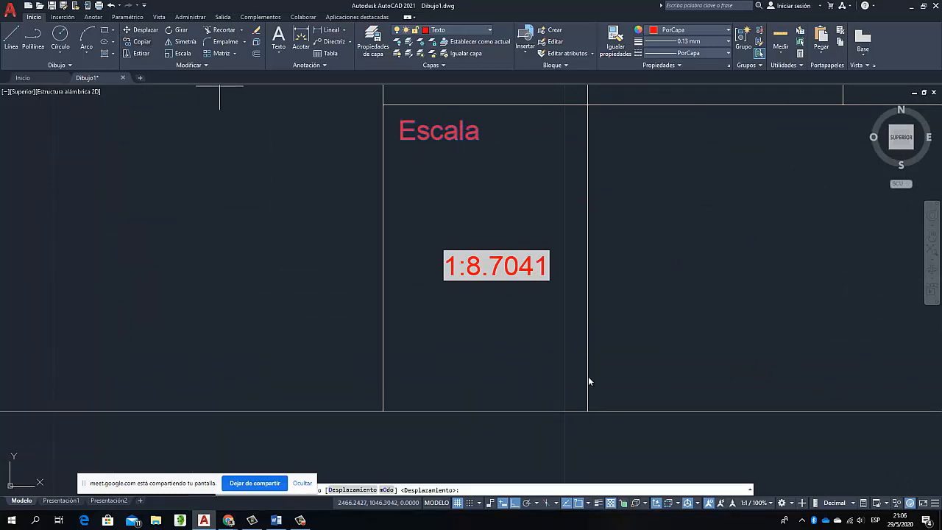
{"action": "left_click", "coordinate": [204, 158]}
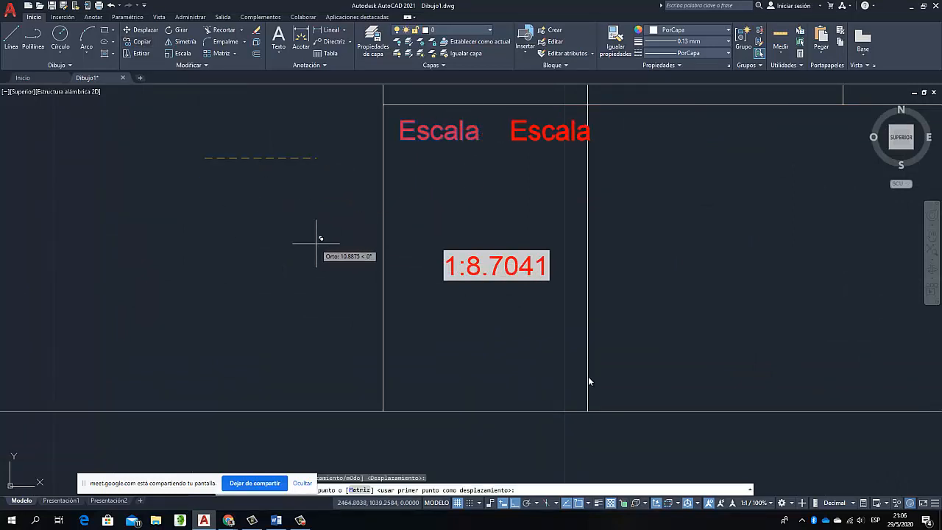
{"action": "left_click", "coordinate": [290, 289]}
{"action": "key", "text": "Escape"}
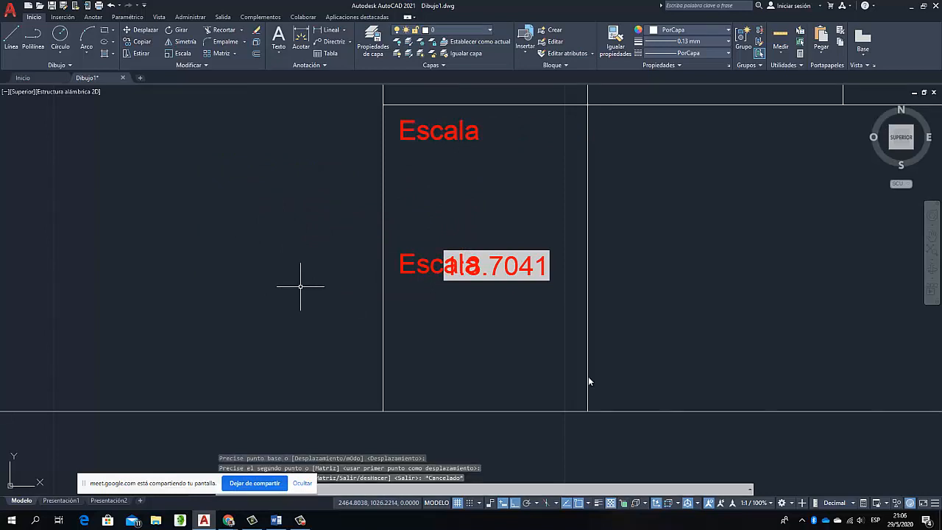
{"action": "left_click", "coordinate": [492, 250]}
{"action": "key", "text": "Delete"}
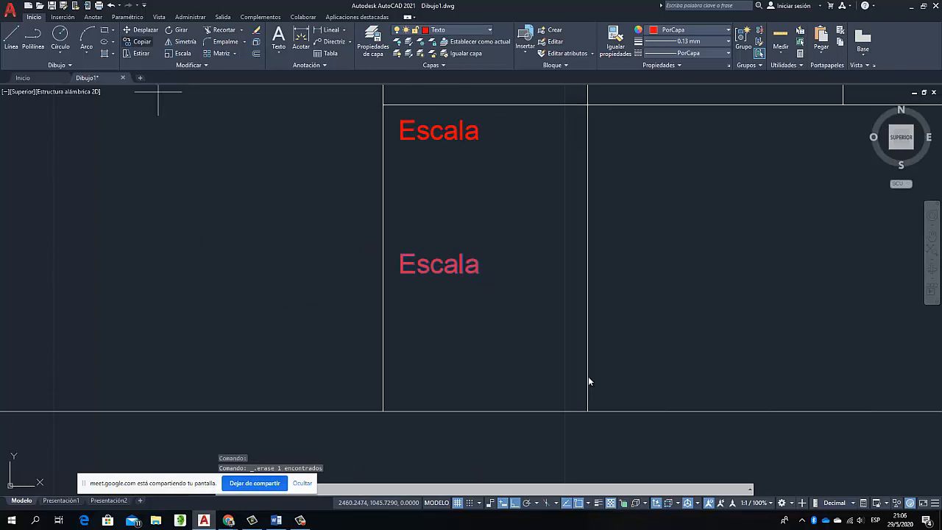
Copy the lower "Escala" text horizontally toward the cell's centre and erase the one it was copied from
{"action": "left_click", "coordinate": [142, 42]}
{"action": "left_click", "coordinate": [454, 360]}
{"action": "left_click", "coordinate": [493, 363]}
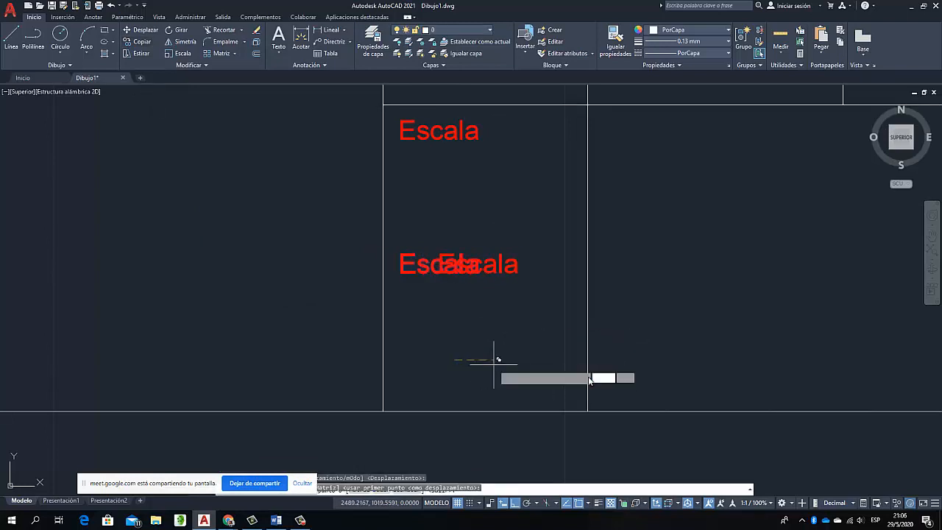
{"action": "key", "text": "Escape"}
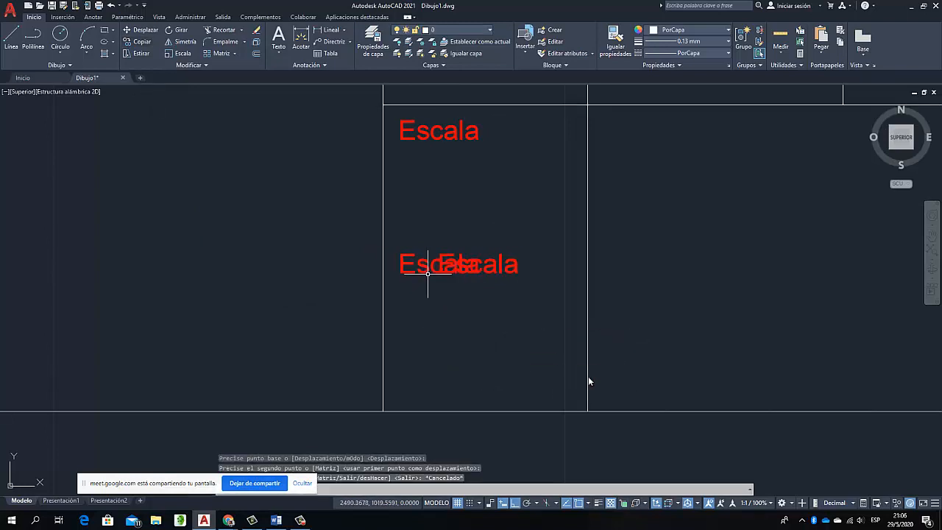
{"action": "left_click", "coordinate": [427, 271]}
{"action": "key", "text": "Delete"}
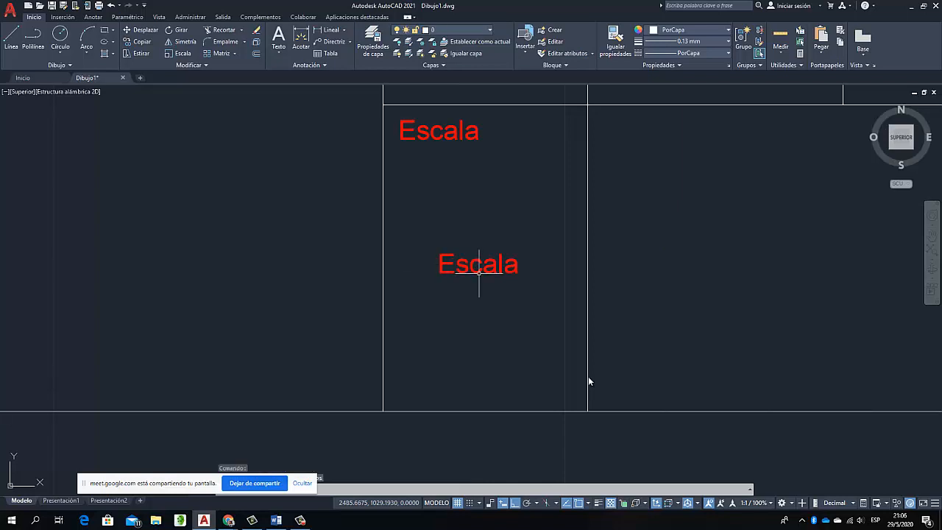
Replace the lower "Escala" text with an "Escala de trazado" field in the 1:# format
{"action": "left_click", "coordinate": [472, 262]}
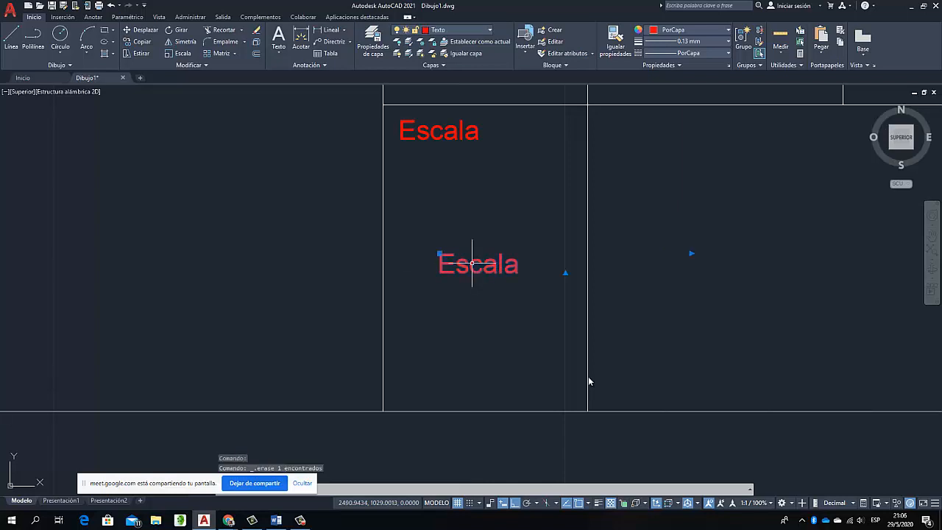
{"action": "right_click", "coordinate": [472, 263]}
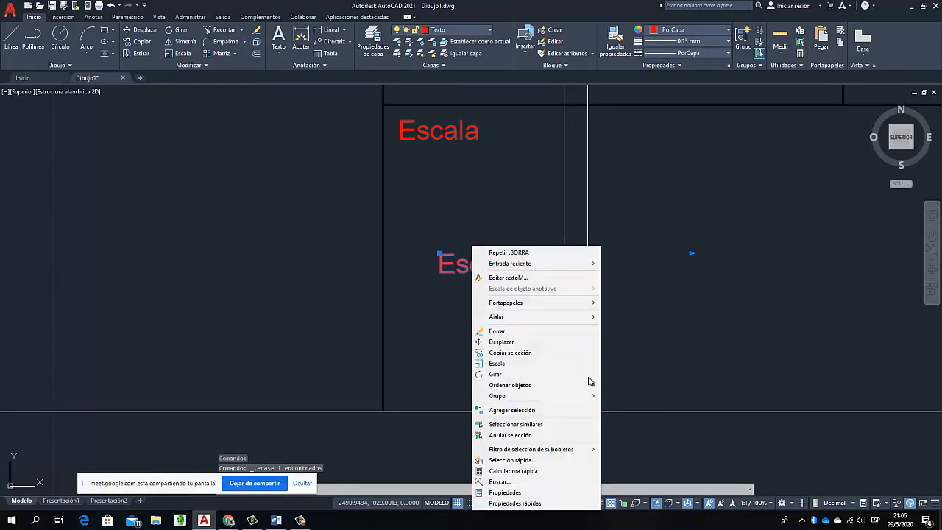
{"action": "key", "text": "Down"}
{"action": "key", "text": "Down"}
{"action": "key", "text": "Down"}
{"action": "key", "text": "Return"}
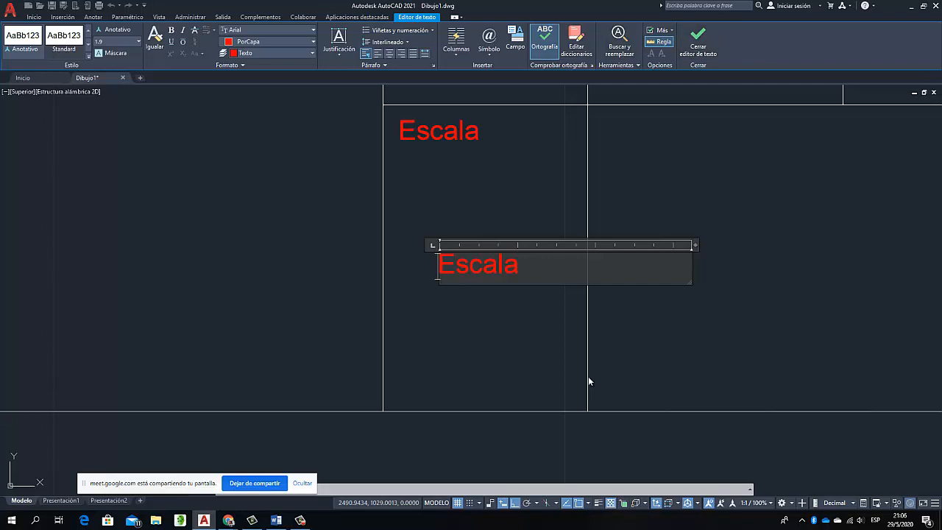
{"action": "left_click", "coordinate": [515, 41]}
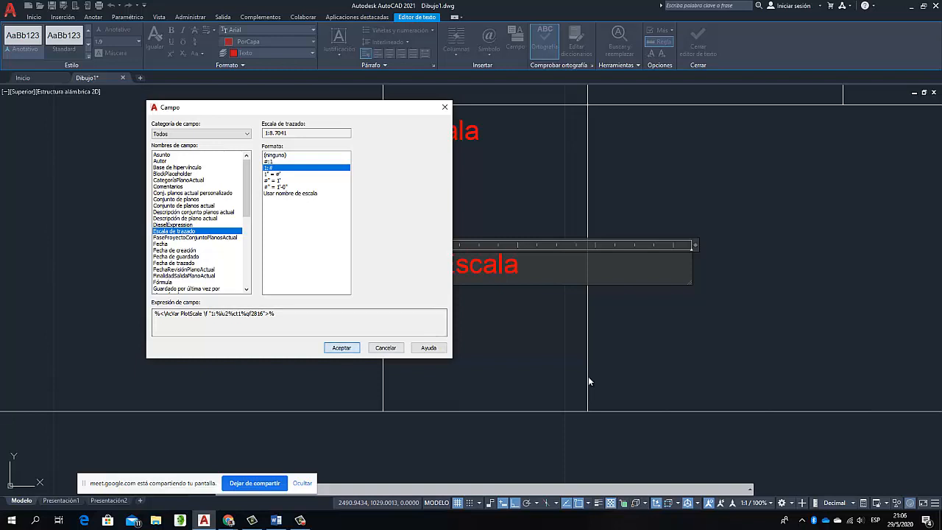
{"action": "key", "text": "Return"}
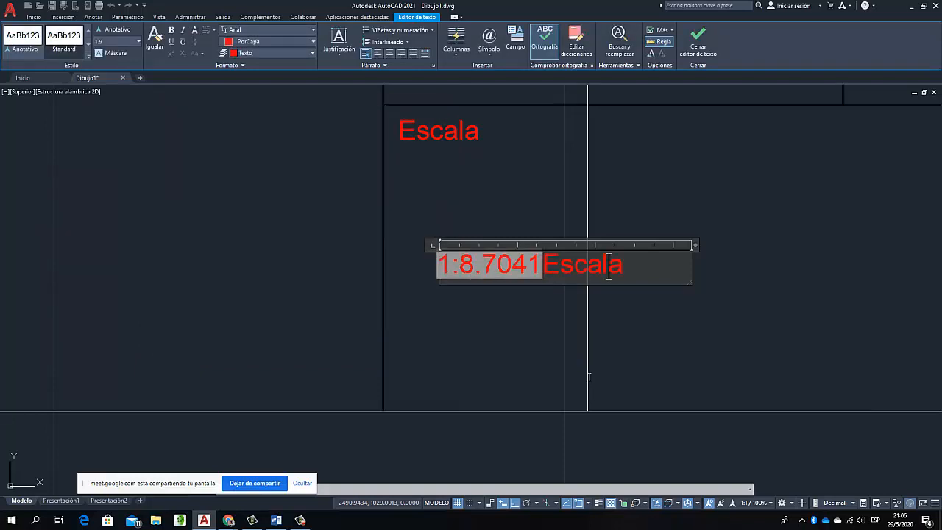
{"action": "key", "text": "BackSpace"}
{"action": "key", "text": "BackSpace"}
{"action": "key", "text": "BackSpace"}
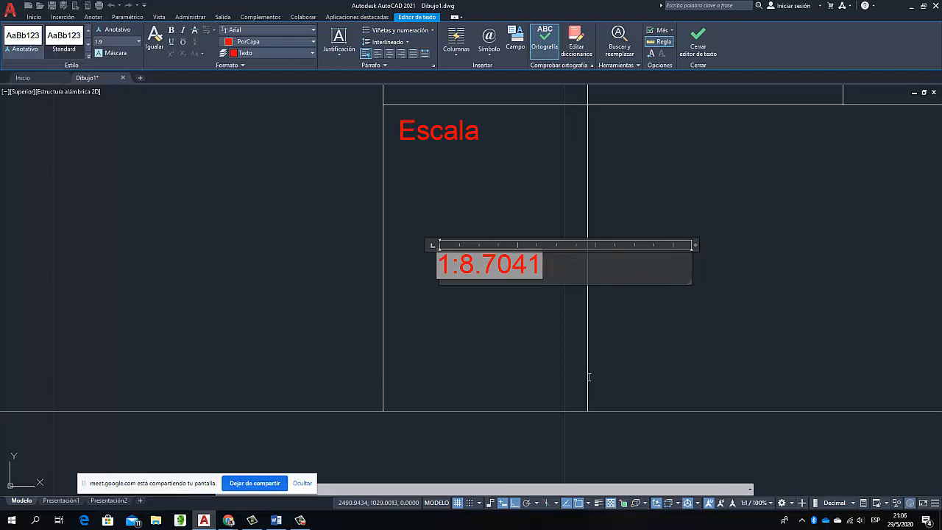
{"action": "left_click", "coordinate": [481, 185]}
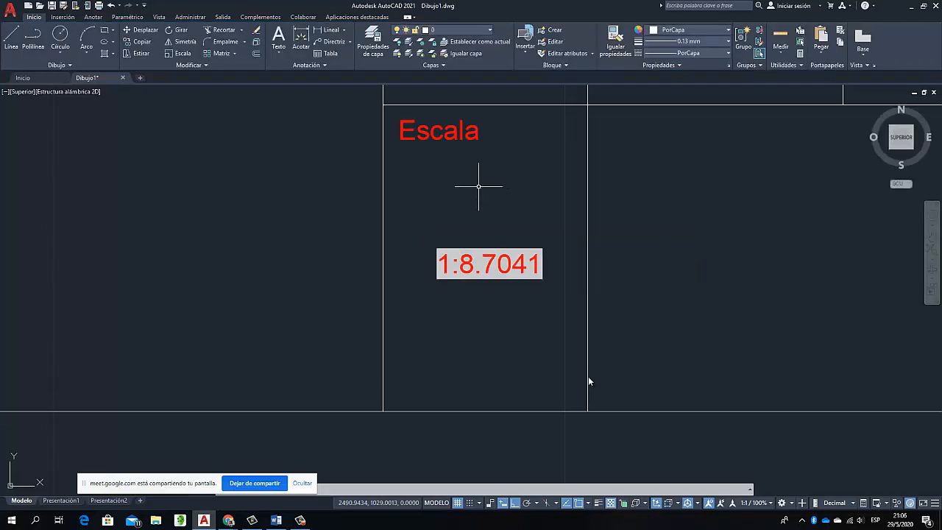
Review the drawing units settings with the UNIDADES command and accept them as they are
{"action": "scroll", "coordinate": [702, 245], "scroll_direction": "down", "scroll_amount": 5}
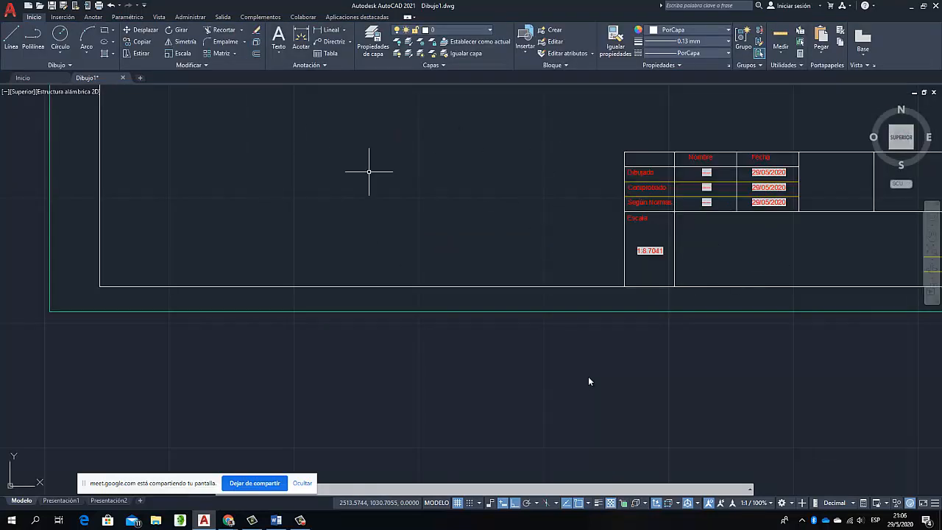
{"action": "scroll", "coordinate": [466, 210], "scroll_direction": "down", "scroll_amount": 4}
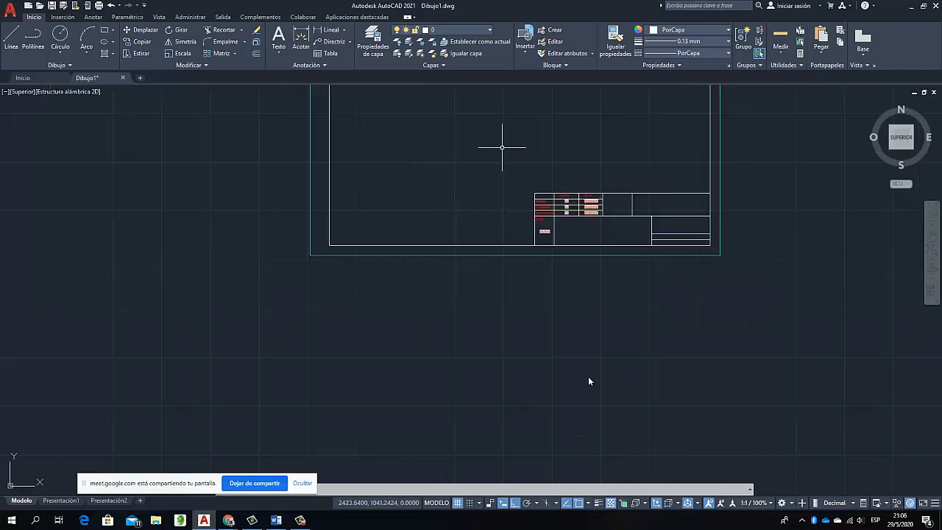
{"action": "scroll", "coordinate": [497, 140], "scroll_direction": "down", "scroll_amount": 5}
{"action": "scroll", "coordinate": [493, 109], "scroll_direction": "up", "scroll_amount": 5}
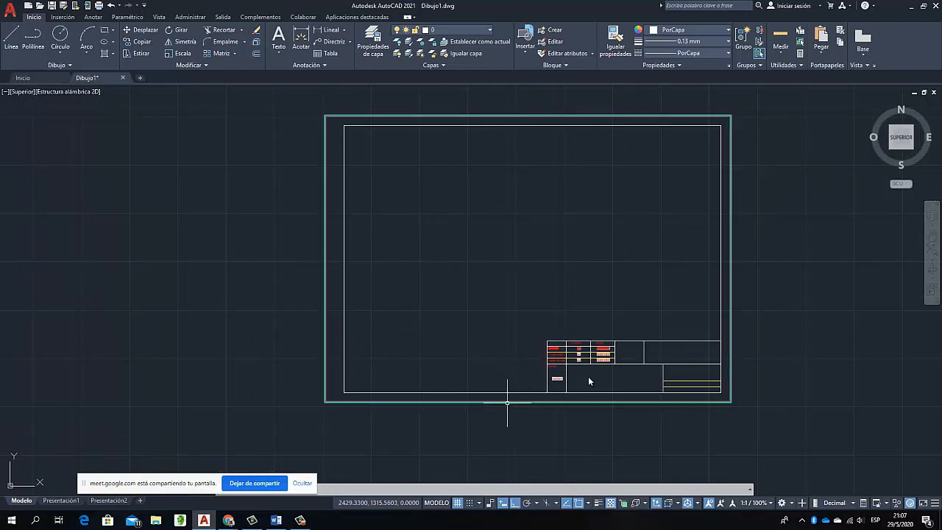
{"action": "mouse_move", "coordinate": [507, 401]}
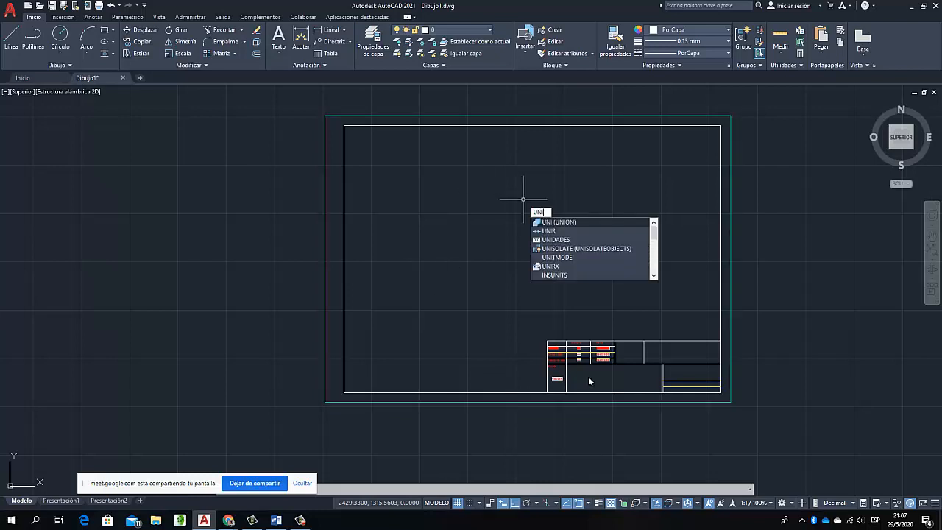
{"action": "key", "text": "Down"}
{"action": "key", "text": "Down"}
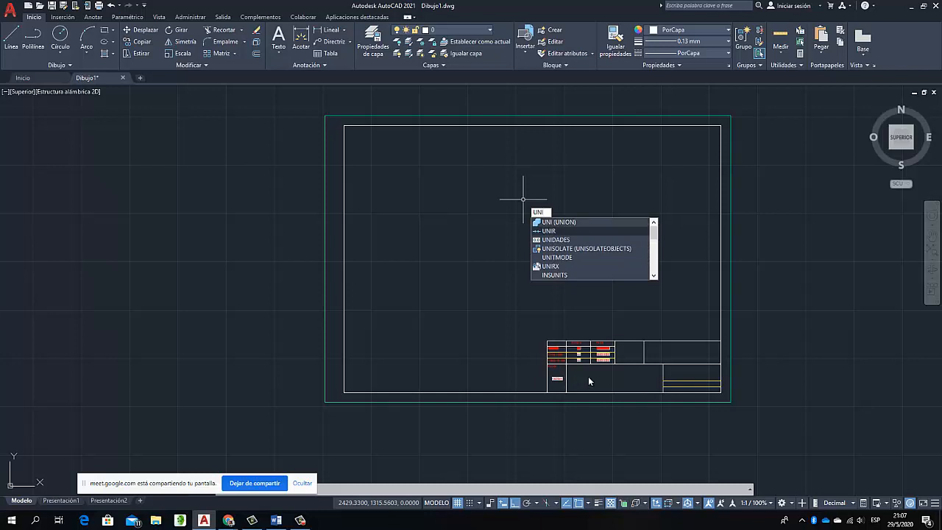
{"action": "key", "text": "Return"}
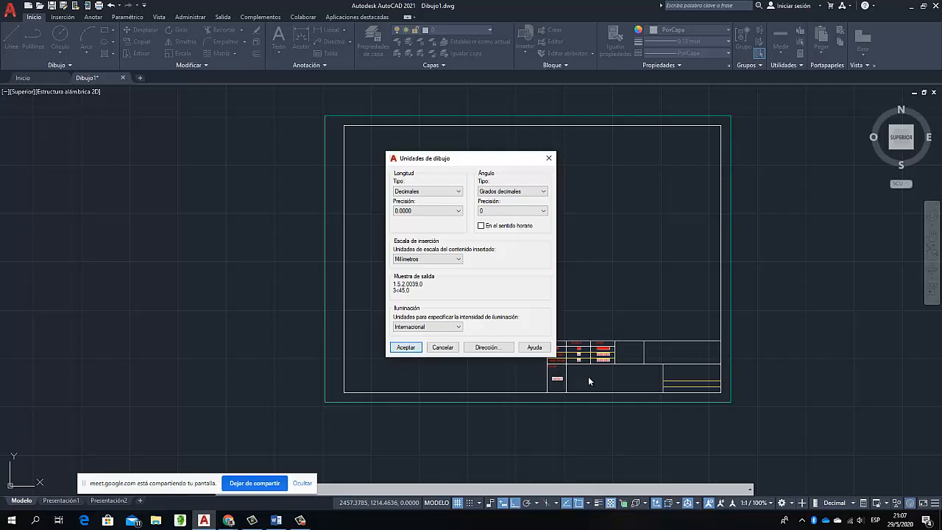
{"action": "key", "text": "Return"}
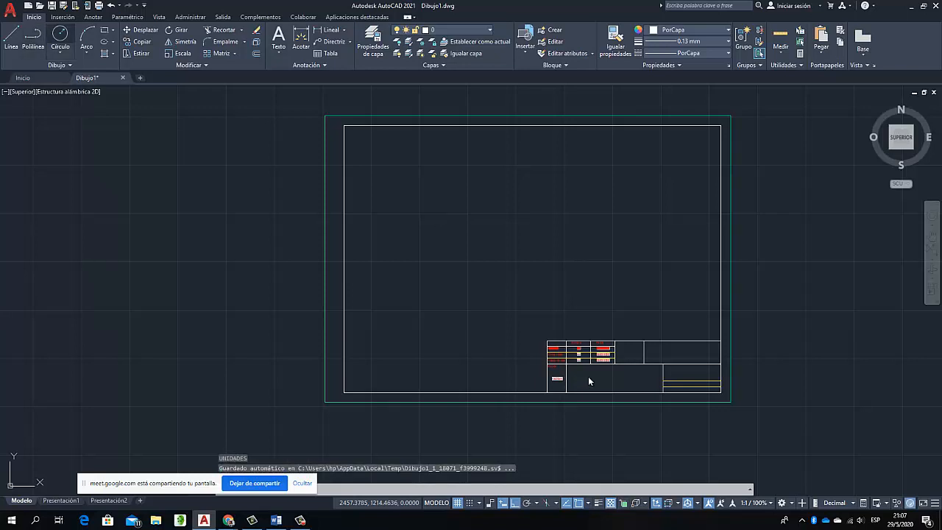
Draw a rectangle about 322 by 146 mm inside the sheet's inner frame, above the title block
{"action": "left_click", "coordinate": [105, 31]}
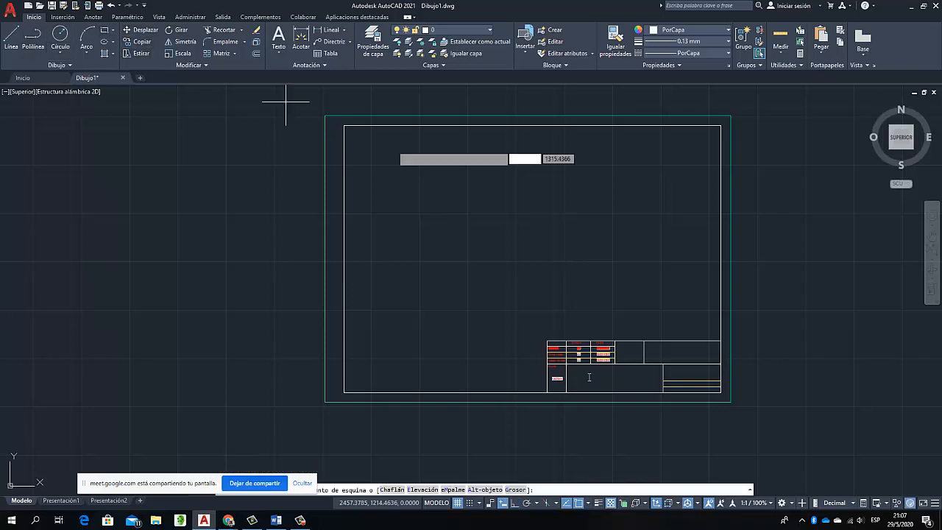
{"action": "left_click", "coordinate": [366, 147]}
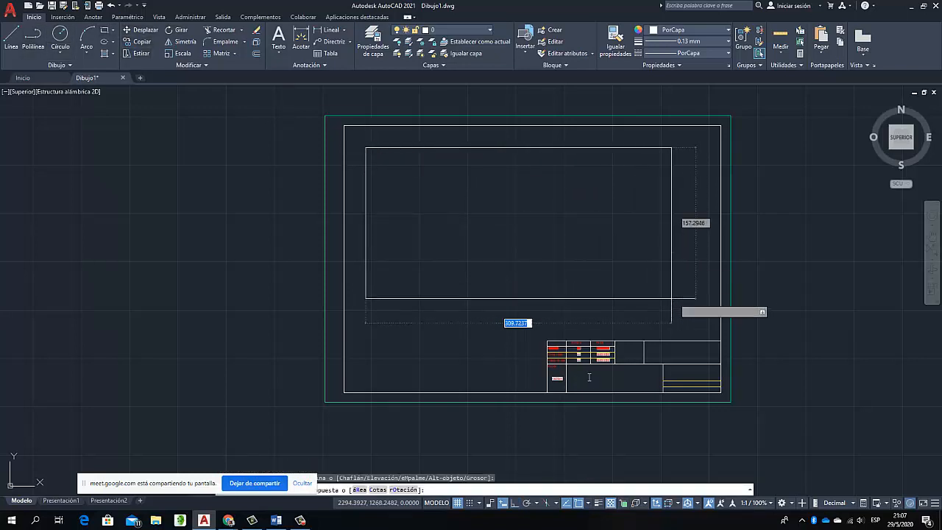
{"action": "left_click", "coordinate": [676, 289]}
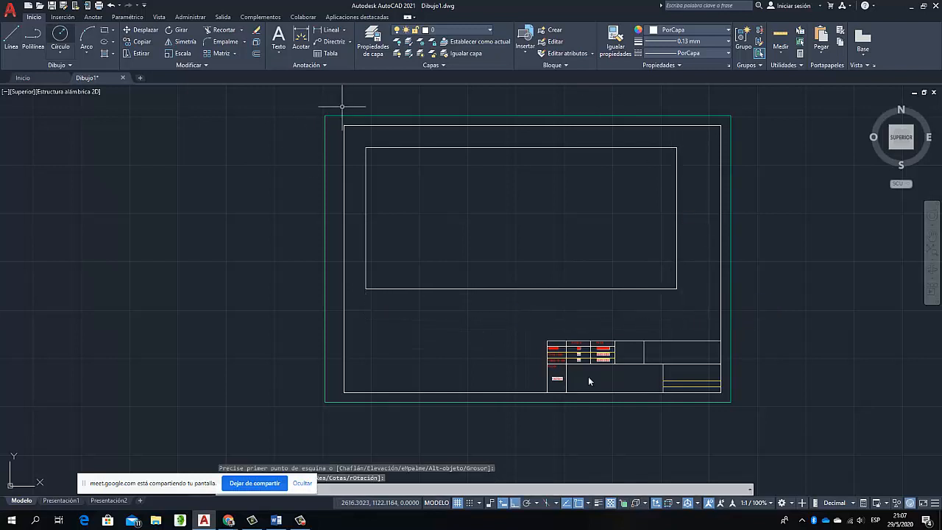
Draw a polyline from the rectangle's lower-left corner to its left midpoint, about 99 mm horizontally inward, and diagonally to the top edge's midpoint
{"action": "left_click", "coordinate": [34, 36]}
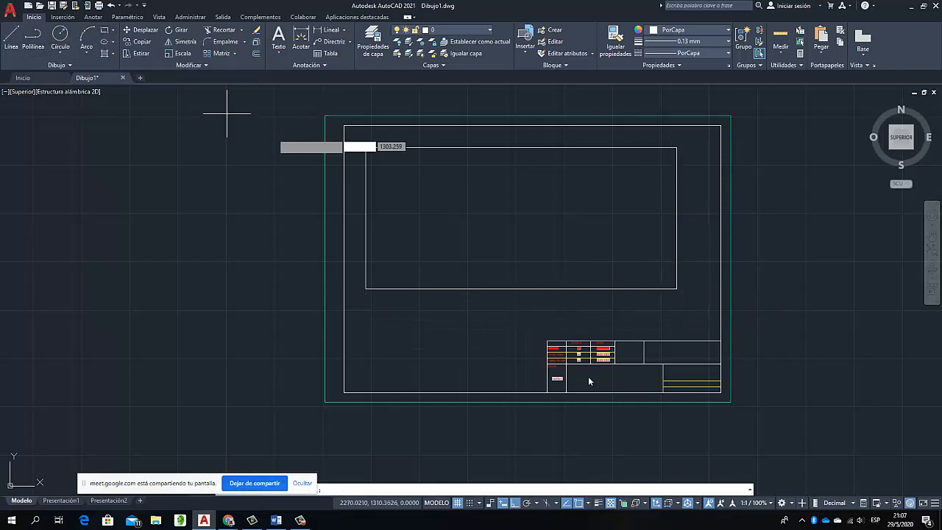
{"action": "left_click", "coordinate": [366, 287]}
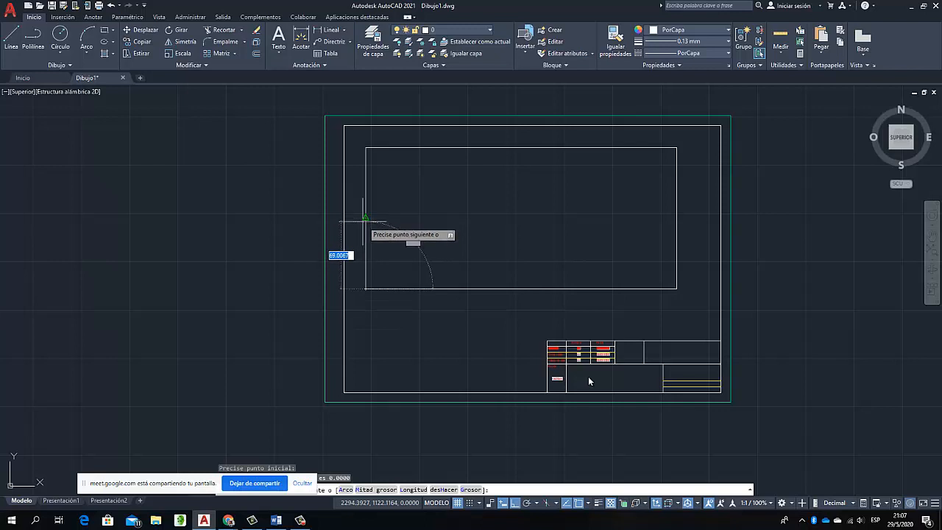
{"action": "left_click", "coordinate": [366, 218]}
{"action": "left_click", "coordinate": [459, 218]}
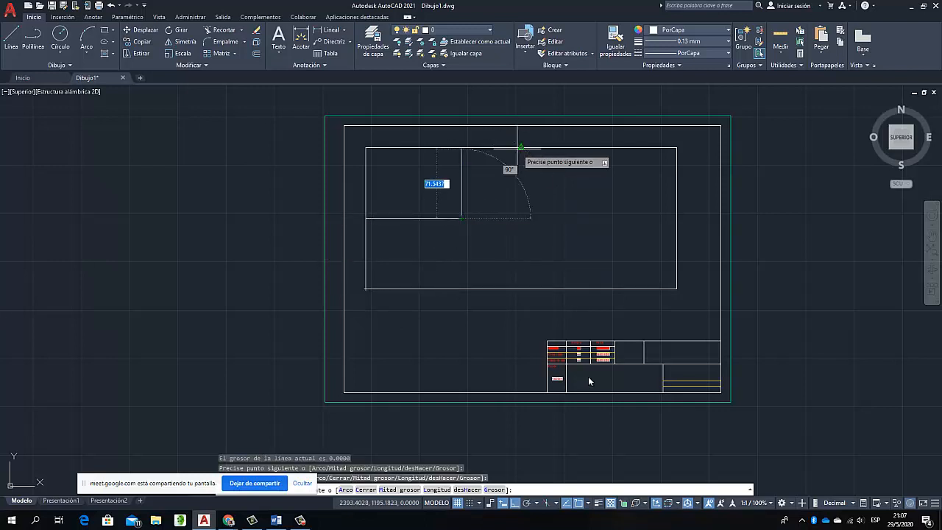
{"action": "left_click", "coordinate": [519, 148]}
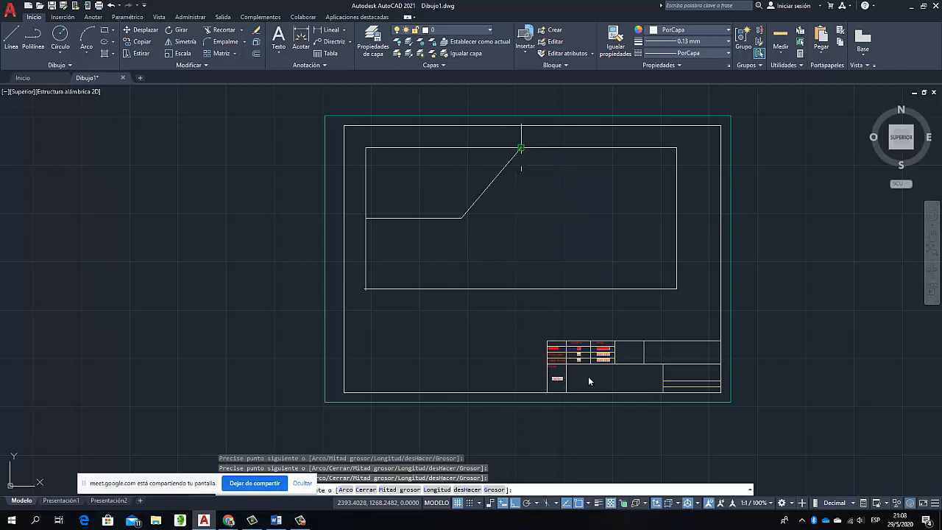
{"action": "key", "text": "Escape"}
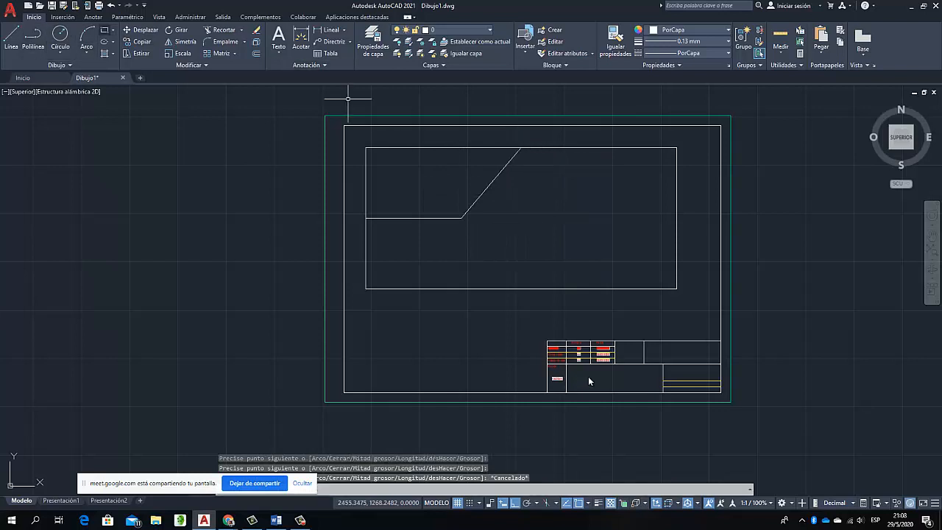
Draw a rectangle from the large rectangle's bottom midpoint to its right edge's midpoint, and split it in half with a vertical polyline
{"action": "left_click", "coordinate": [104, 30]}
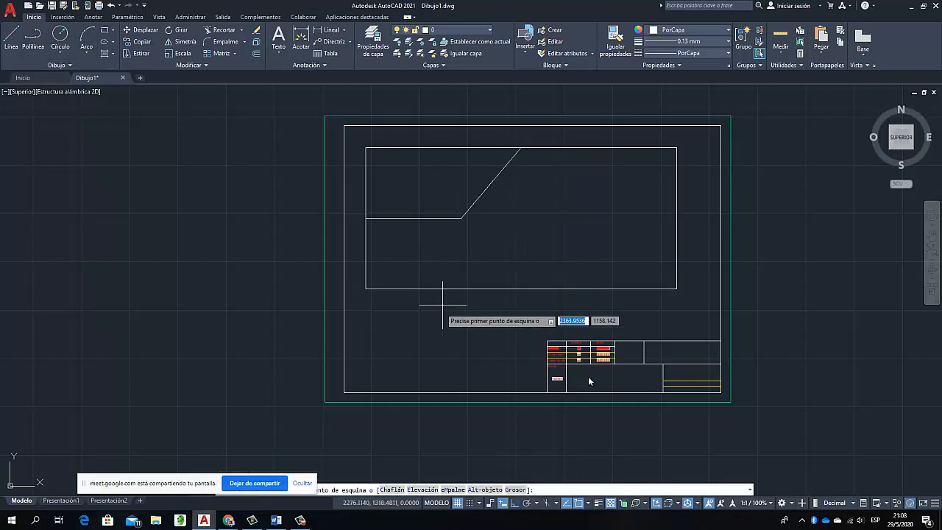
{"action": "left_click", "coordinate": [521, 288]}
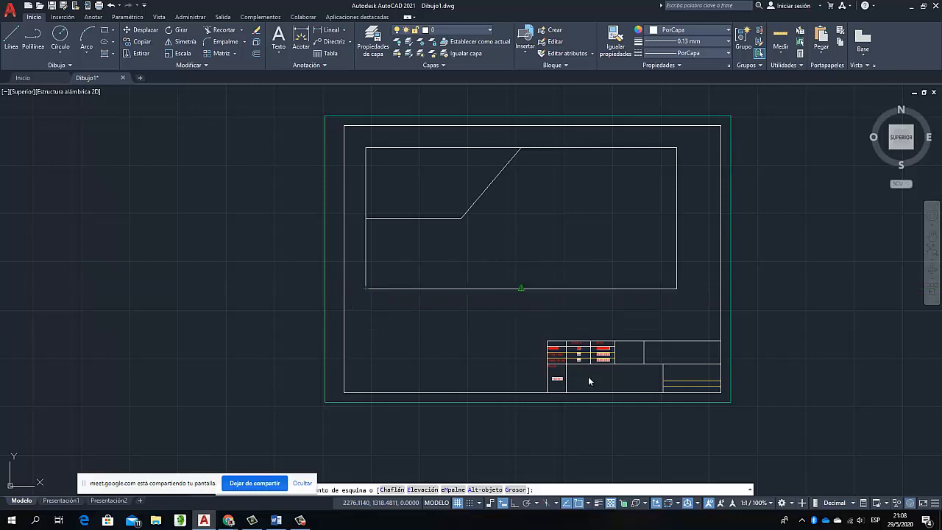
{"action": "left_click", "coordinate": [677, 216]}
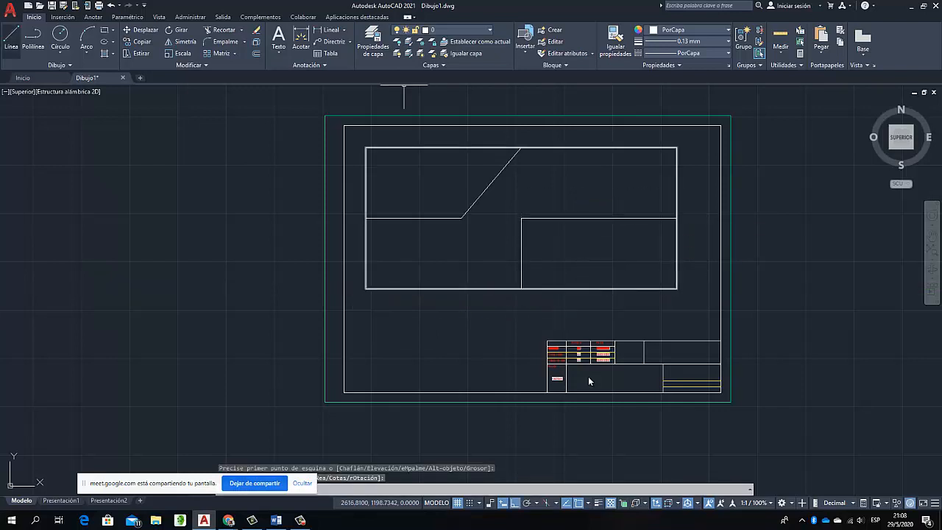
{"action": "left_click", "coordinate": [11, 37]}
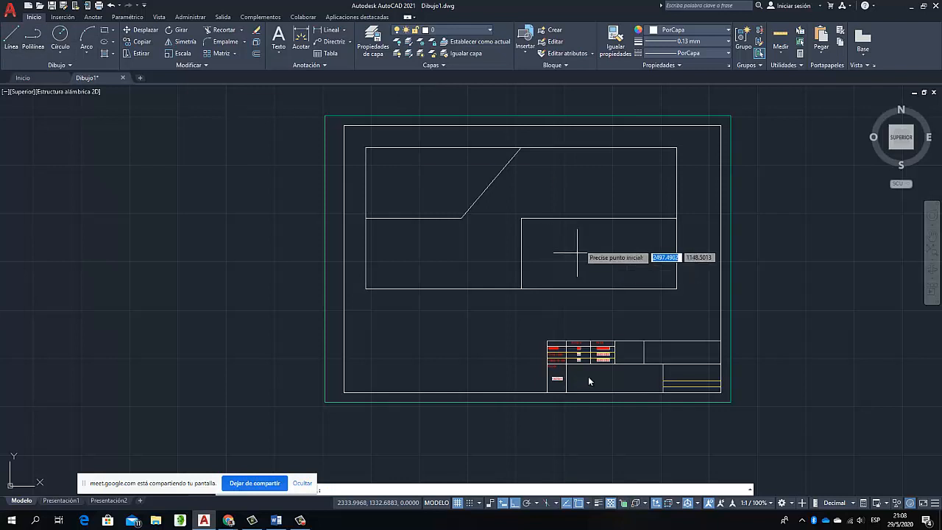
{"action": "left_click", "coordinate": [598, 218]}
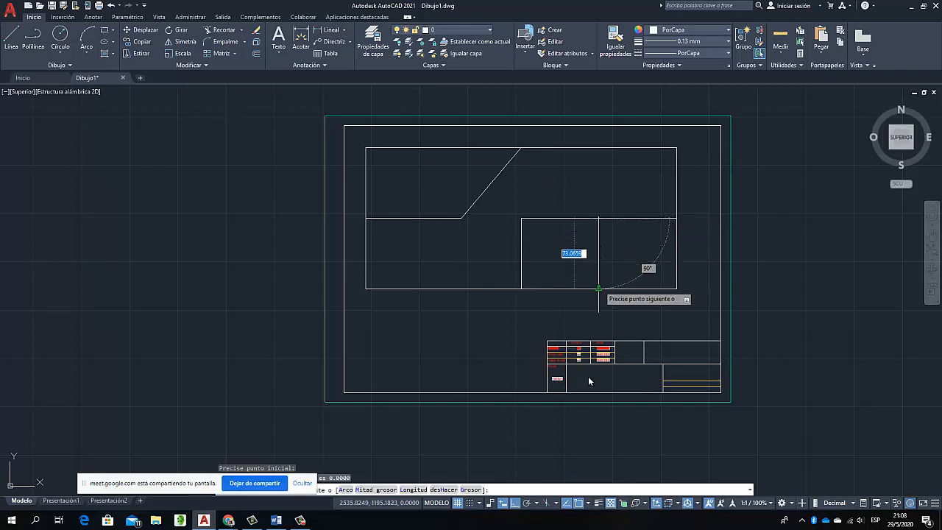
{"action": "left_click", "coordinate": [598, 288]}
{"action": "key", "text": "Escape"}
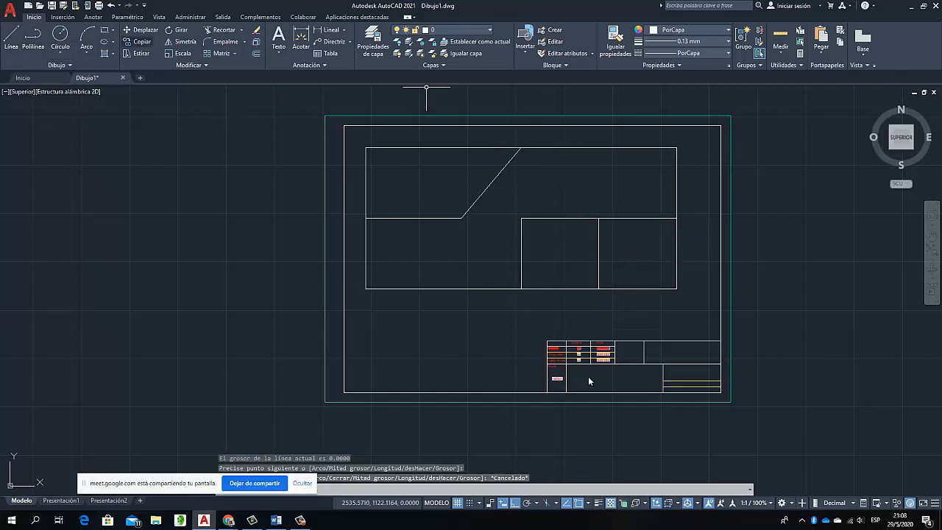
Draw a rectangle about 107 by 42 mm in the upper-right corner and connect its bottom midpoint straight down to the lower rectangle with a polyline
{"action": "type", "text": "rec"}
{"action": "key", "text": "Return"}
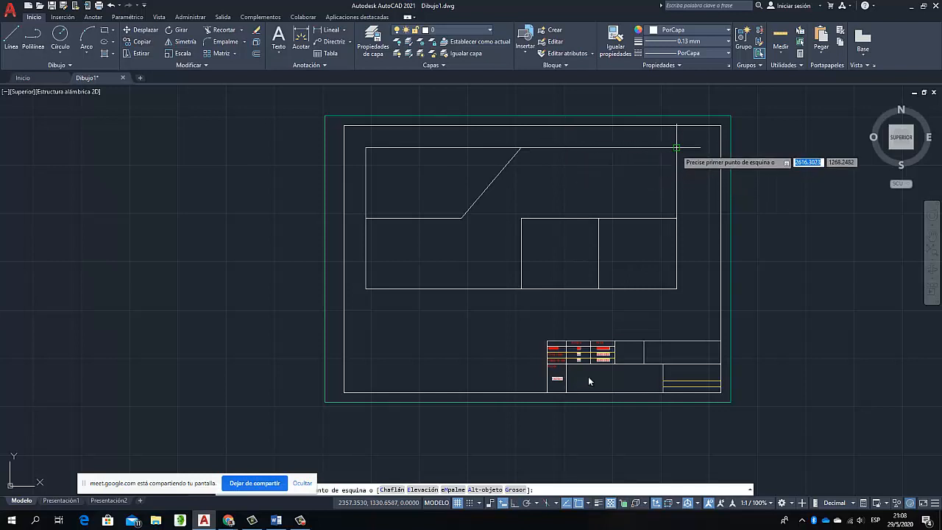
{"action": "left_click", "coordinate": [676, 148]}
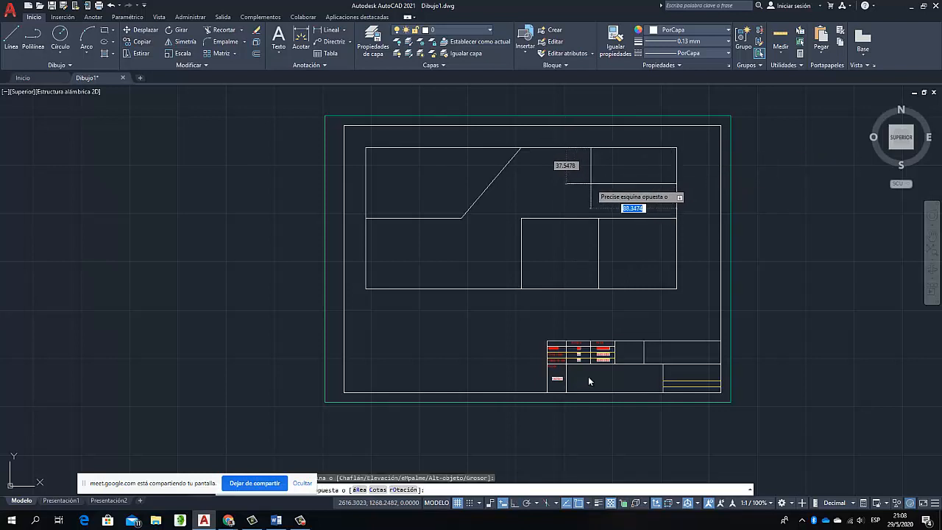
{"action": "left_click", "coordinate": [573, 187]}
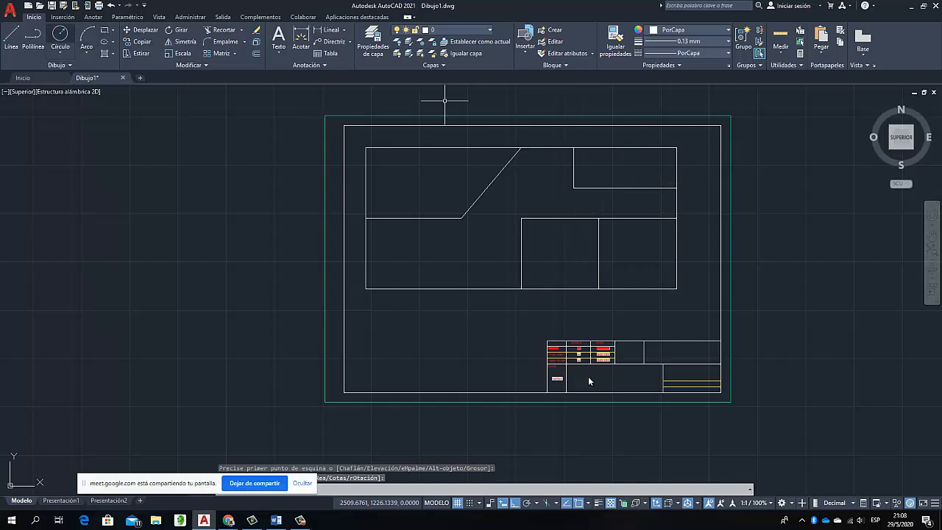
{"action": "left_click", "coordinate": [32, 37]}
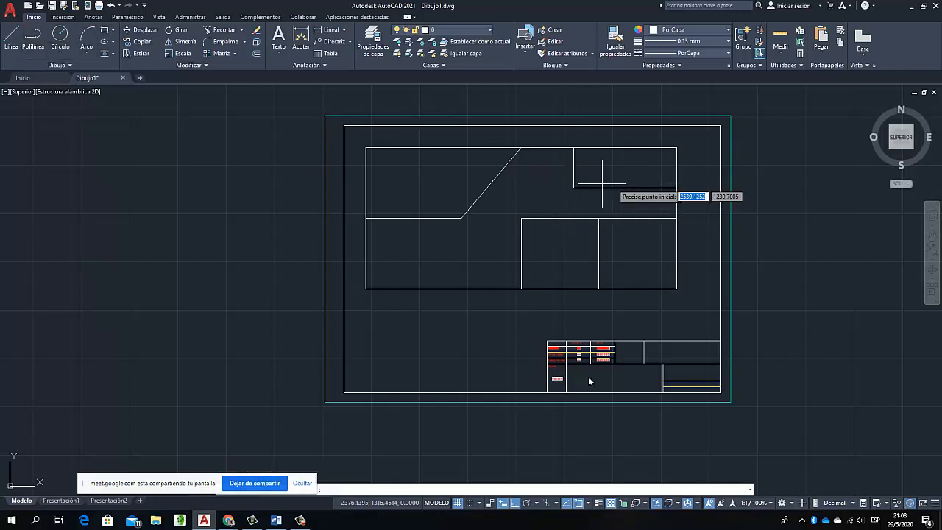
{"action": "left_click", "coordinate": [625, 188]}
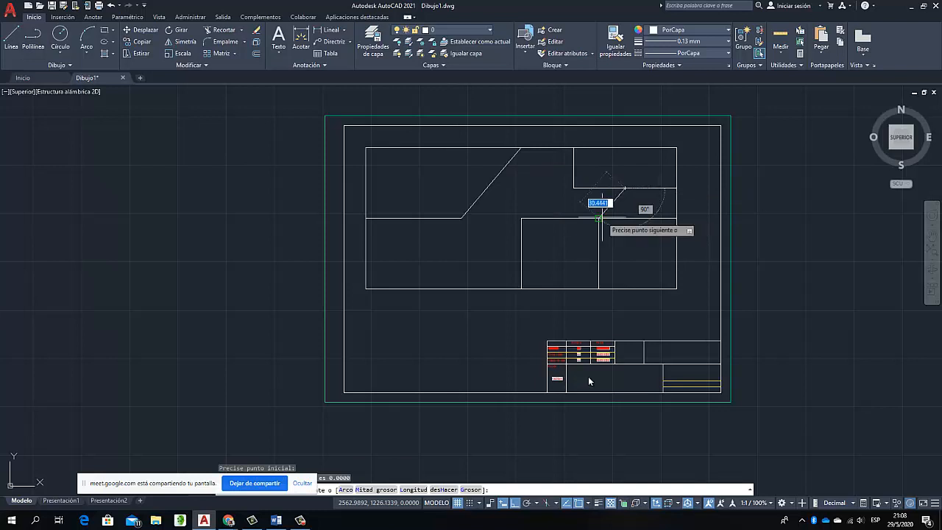
{"action": "left_click", "coordinate": [626, 218]}
{"action": "key", "text": "Escape"}
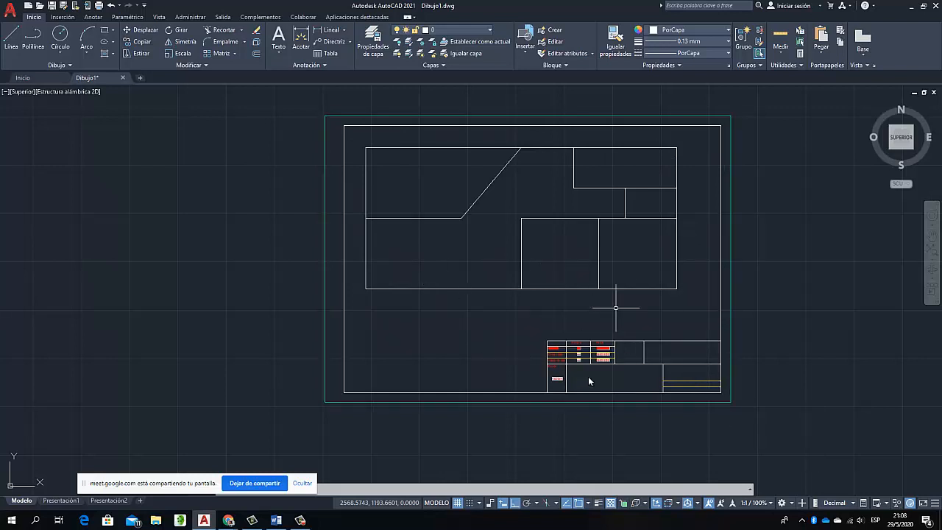
{"action": "scroll", "coordinate": [603, 353], "scroll_direction": "up", "scroll_amount": 8}
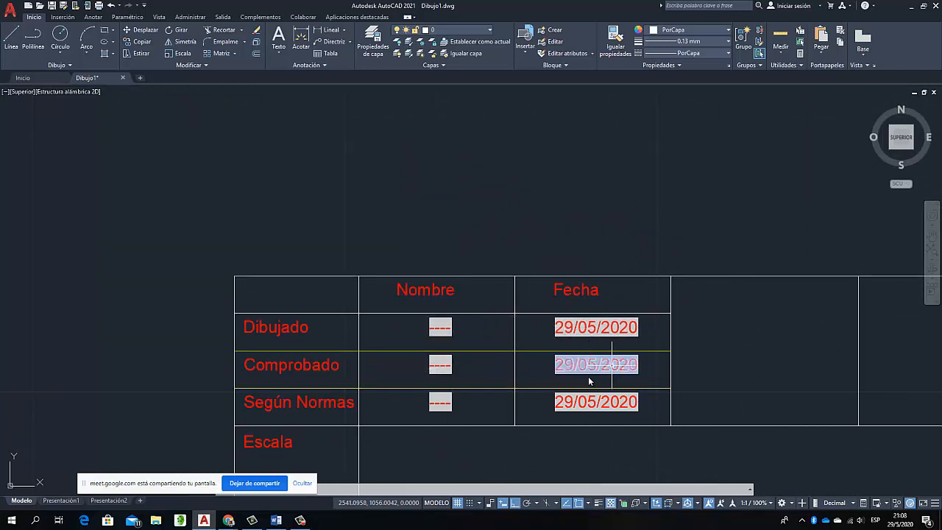
{"action": "scroll", "coordinate": [588, 381], "scroll_direction": "down", "scroll_amount": 6}
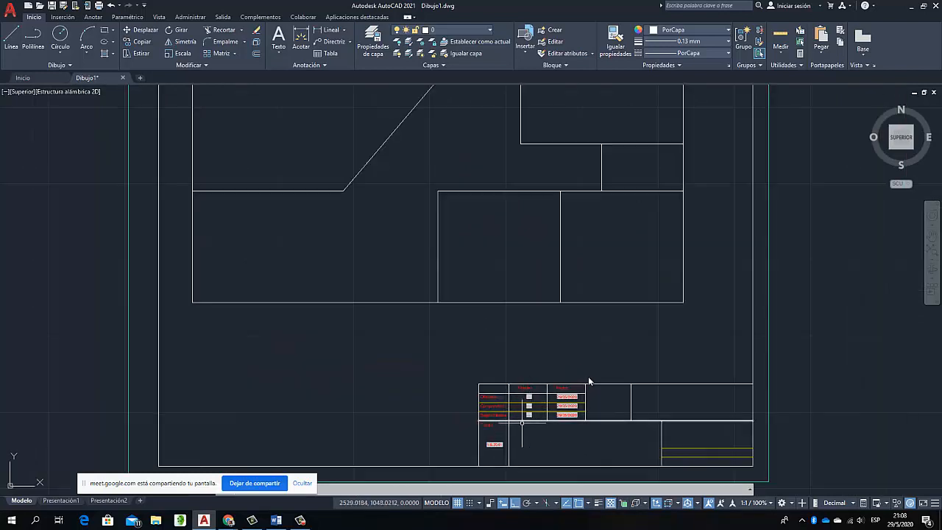
{"action": "scroll", "coordinate": [491, 445], "scroll_direction": "up", "scroll_amount": 8}
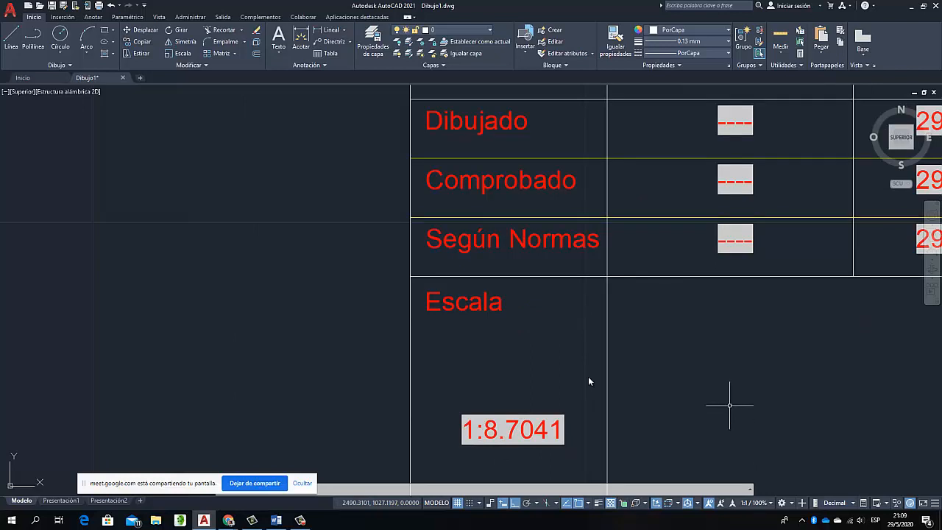
{"action": "scroll", "coordinate": [728, 403], "scroll_direction": "down", "scroll_amount": 8}
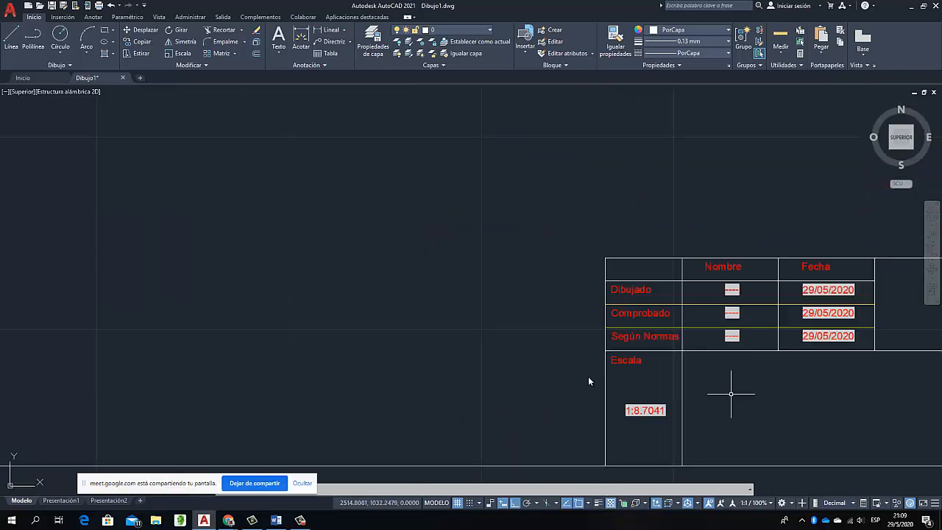
{"action": "scroll", "coordinate": [830, 314], "scroll_direction": "down", "scroll_amount": 6}
{"action": "scroll", "coordinate": [883, 326], "scroll_direction": "up", "scroll_amount": 4}
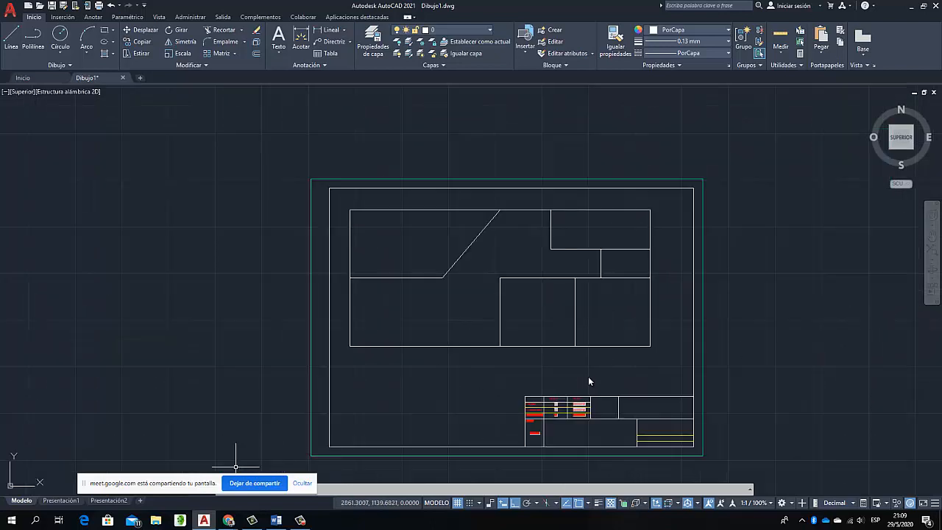
Open the Presentación1 layout, activate its viewport and enlarge the view of the A3 sheet inside it
{"action": "left_click", "coordinate": [62, 500]}
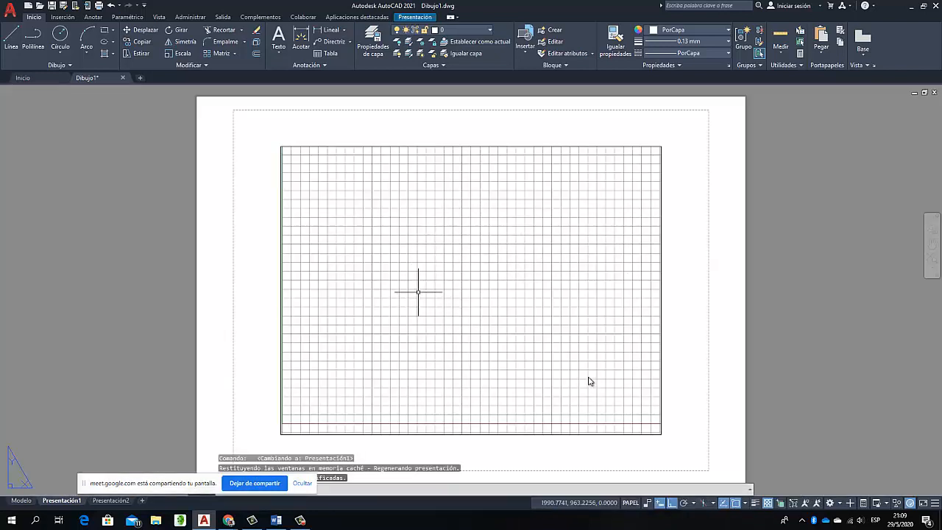
{"action": "double_click", "coordinate": [437, 274]}
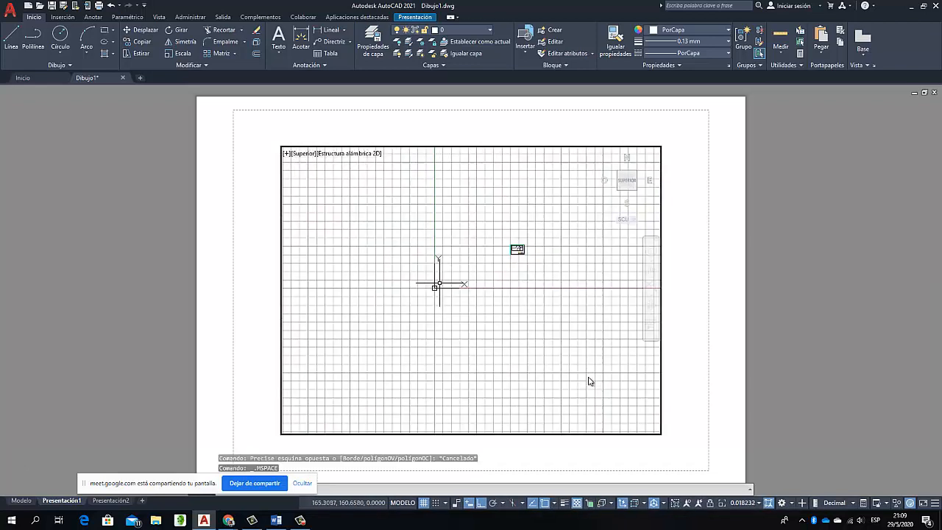
{"action": "scroll", "coordinate": [562, 221], "scroll_direction": "up", "scroll_amount": 6}
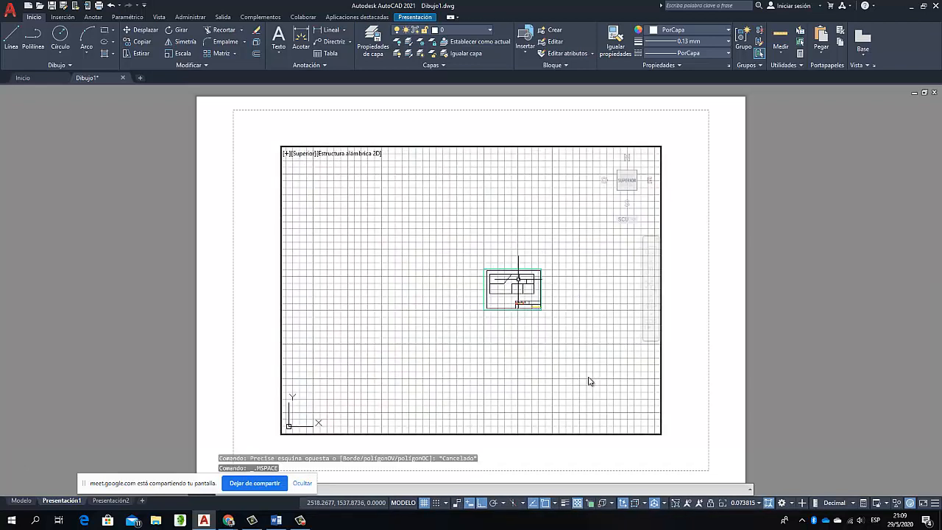
{"action": "scroll", "coordinate": [559, 326], "scroll_direction": "up", "scroll_amount": 4}
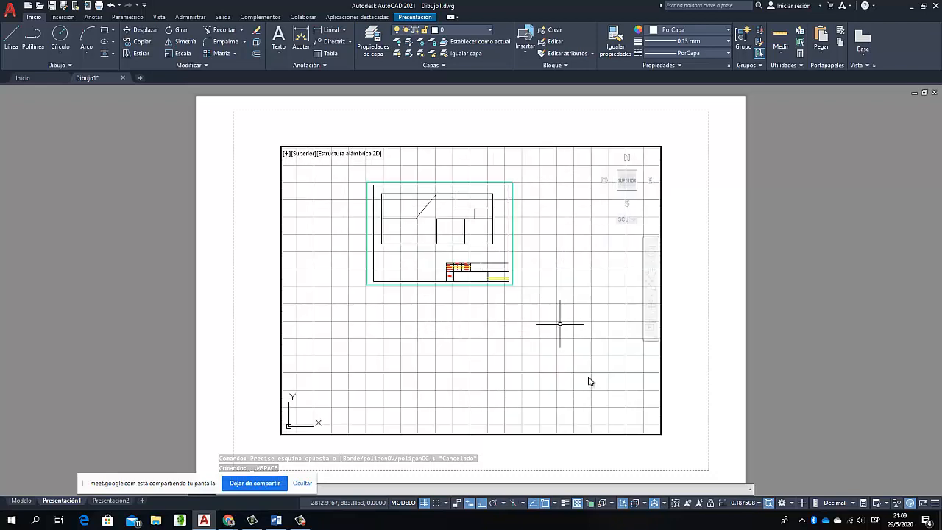
{"action": "scroll", "coordinate": [456, 169], "scroll_direction": "up", "scroll_amount": 4}
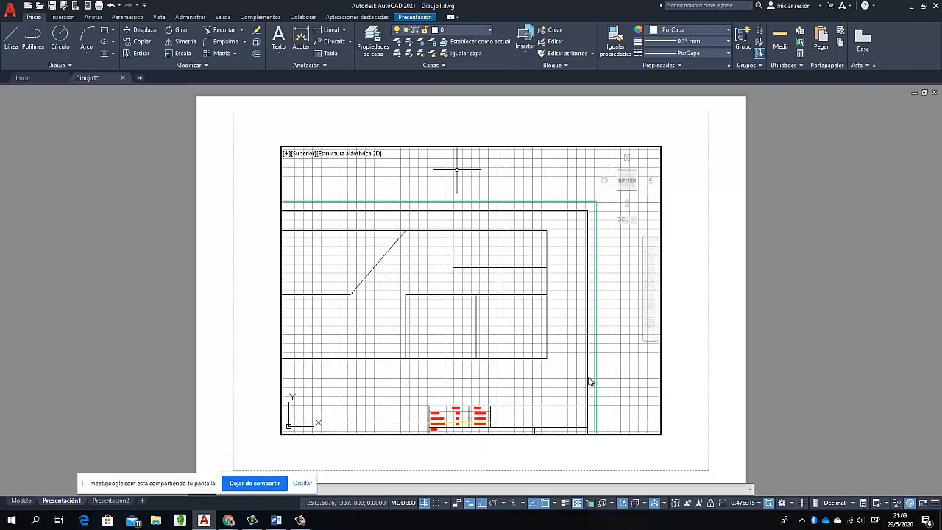
{"action": "scroll", "coordinate": [451, 185], "scroll_direction": "down", "scroll_amount": 4}
{"action": "scroll", "coordinate": [450, 186], "scroll_direction": "up", "scroll_amount": 4}
{"action": "scroll", "coordinate": [450, 185], "scroll_direction": "down", "scroll_amount": 4}
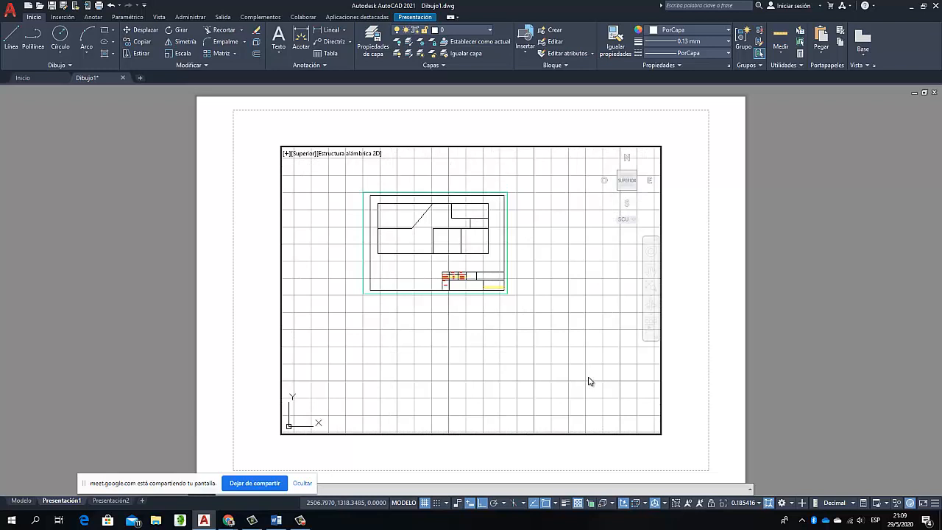
Check the dimensions of the sheet's outer green border inside the viewport and clear the selection
{"action": "left_click", "coordinate": [479, 183]}
{"action": "left_click", "coordinate": [479, 183]}
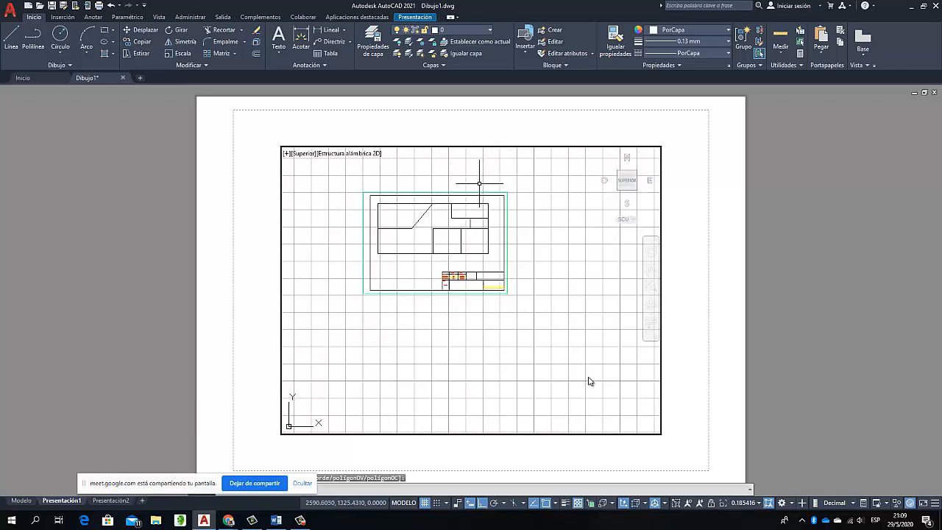
{"action": "left_click", "coordinate": [501, 192]}
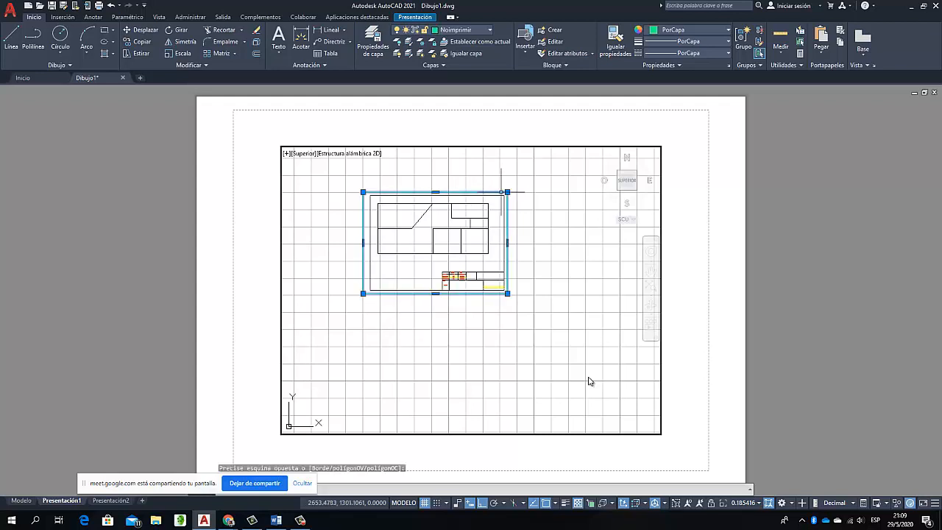
{"action": "mouse_move", "coordinate": [507, 191]}
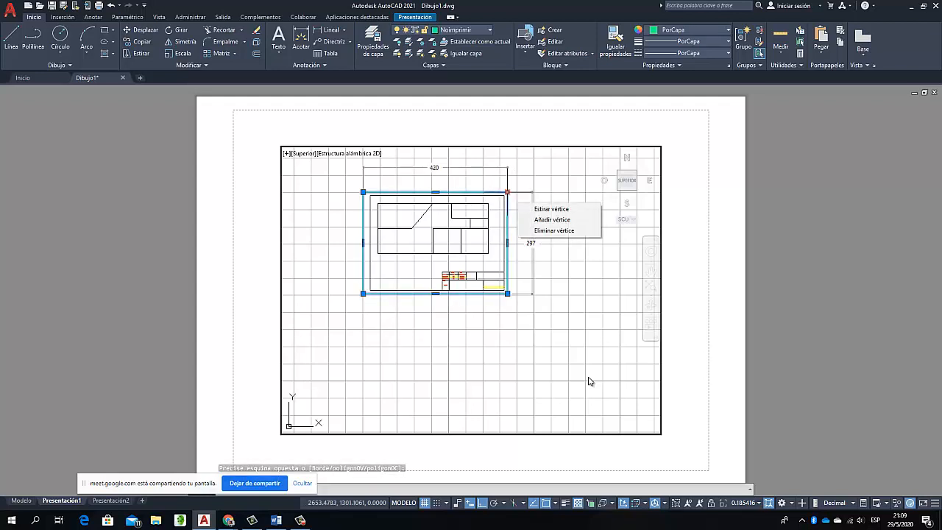
{"action": "key", "text": "Escape"}
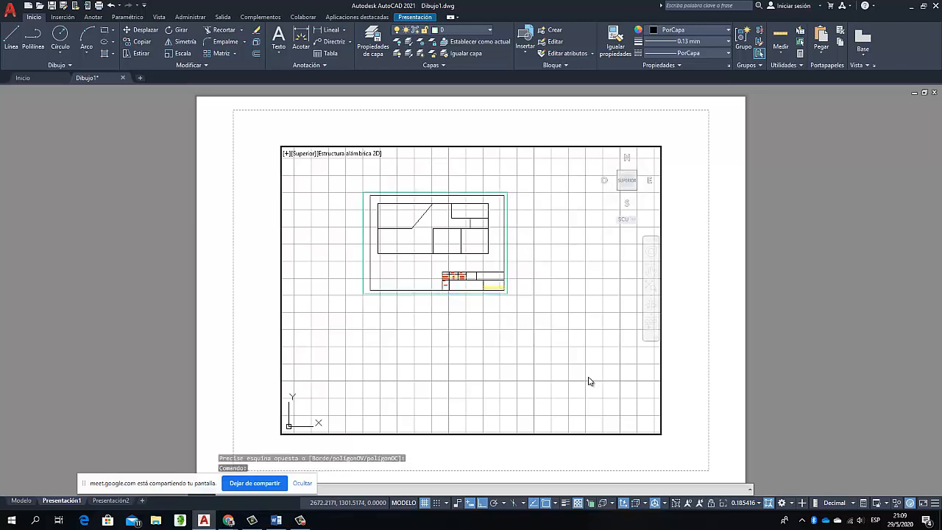
Return to paper space, reactivate the viewport and fill it with the A3 sheet using a window zoom around the outer border
{"action": "double_click", "coordinate": [692, 228]}
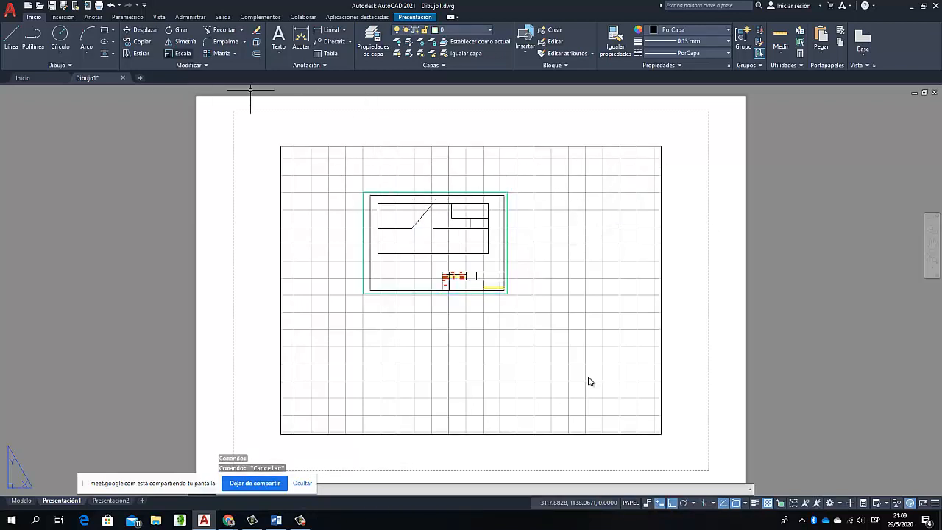
{"action": "double_click", "coordinate": [467, 190]}
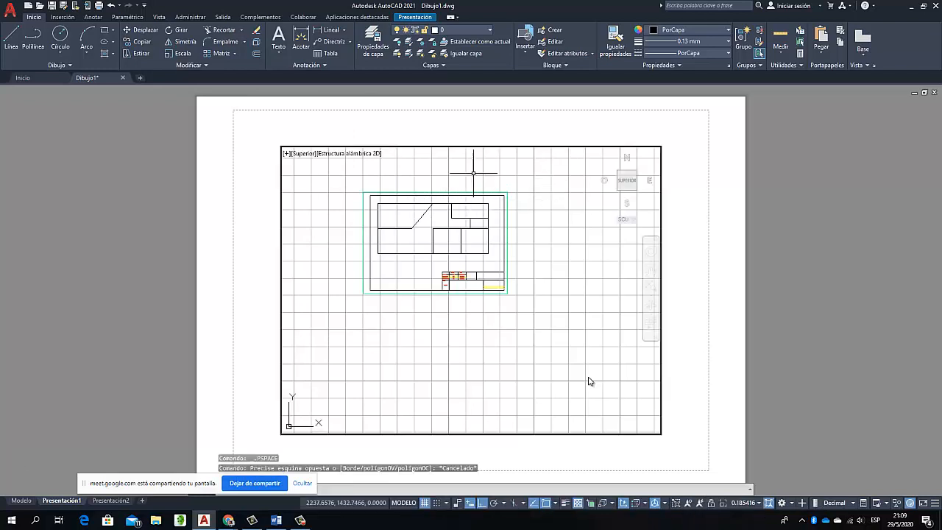
{"action": "right_click", "coordinate": [452, 185]}
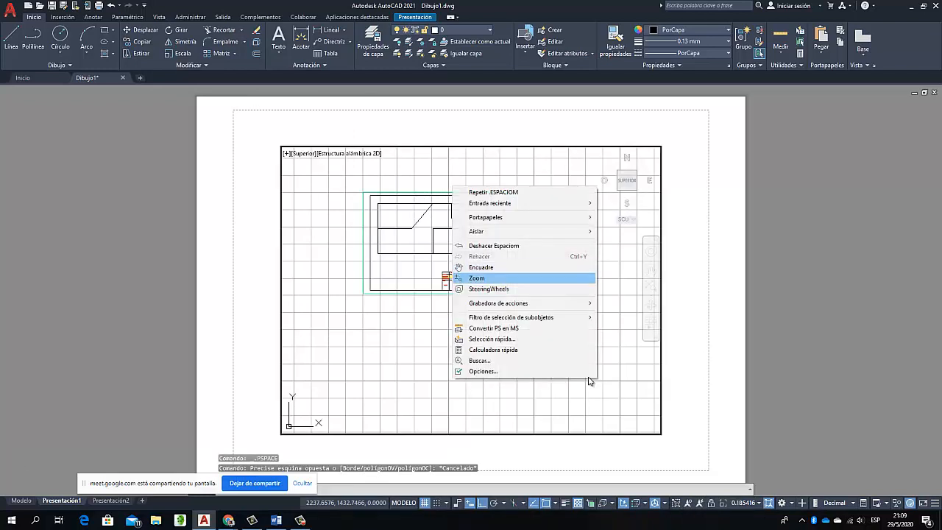
{"action": "left_click", "coordinate": [468, 278]}
{"action": "right_click", "coordinate": [465, 277]}
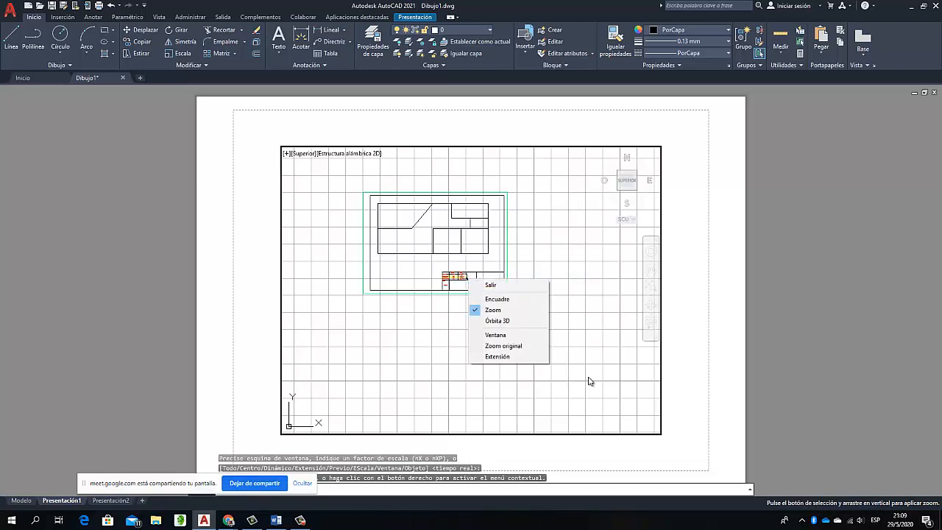
{"action": "left_click", "coordinate": [492, 332]}
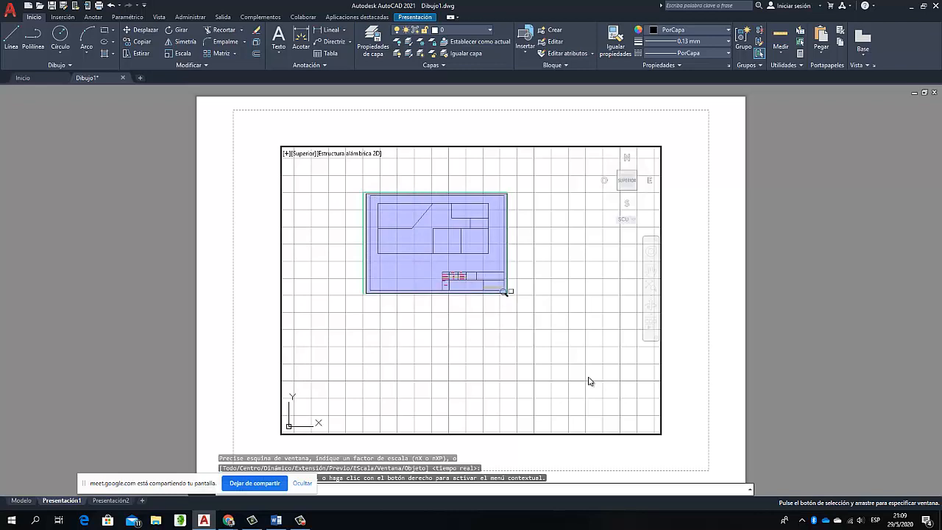
{"action": "left_click", "coordinate": [505, 292]}
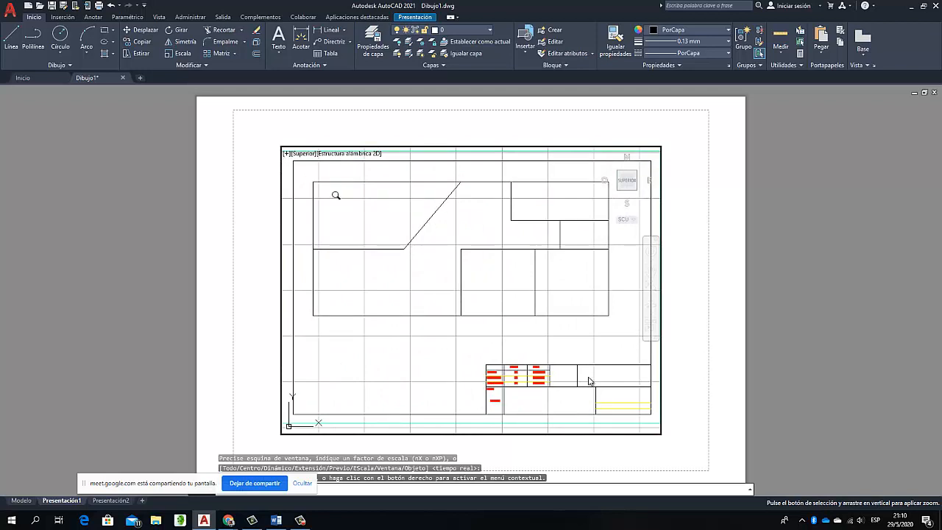
Zoom back out inside the viewport until the whole A3 sheet sits near its centre with space around it
{"action": "scroll", "coordinate": [471, 261], "scroll_direction": "down", "scroll_amount": 7}
{"action": "scroll", "coordinate": [488, 263], "scroll_direction": "up", "scroll_amount": 6}
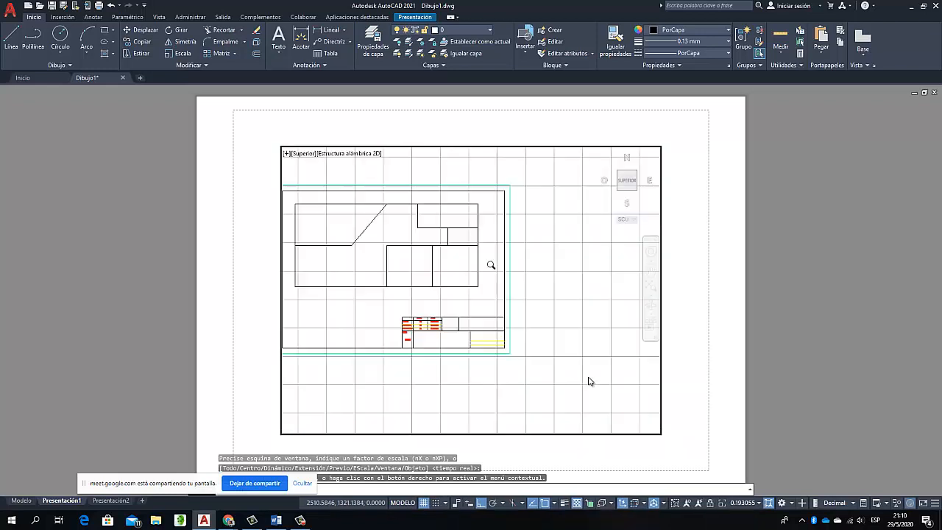
{"action": "scroll", "coordinate": [413, 239], "scroll_direction": "down", "scroll_amount": 4}
{"action": "scroll", "coordinate": [358, 203], "scroll_direction": "up", "scroll_amount": 2}
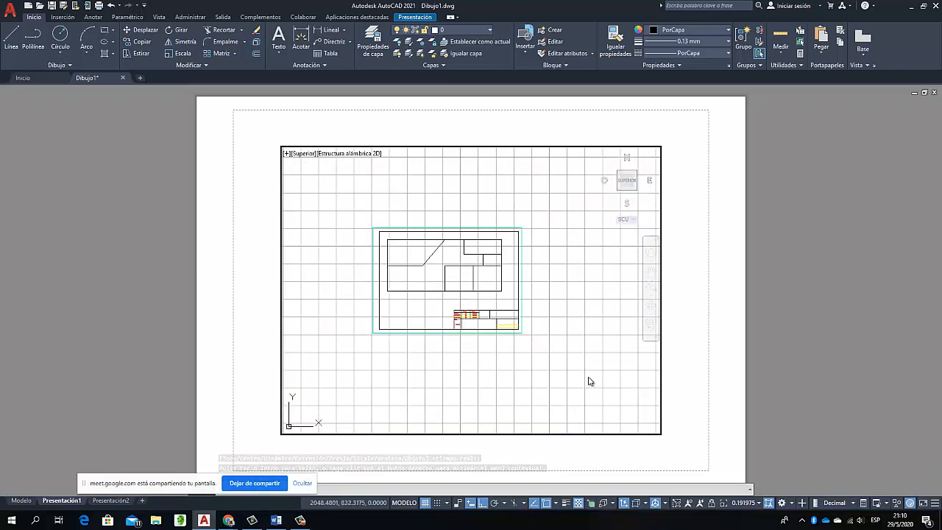
Open the page setup of Presentación1 for modification and set its plotter to DWG To PDF.pc3
{"action": "right_click", "coordinate": [62, 500]}
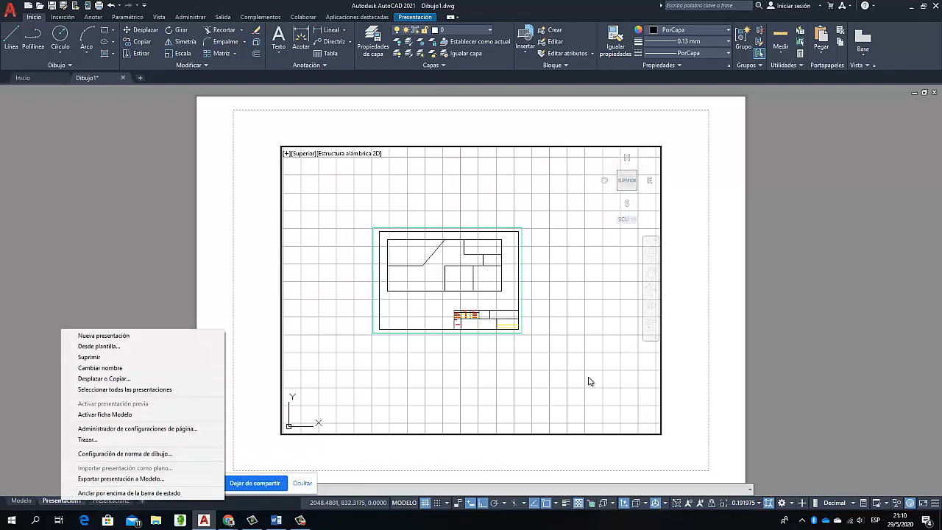
{"action": "left_click", "coordinate": [136, 428]}
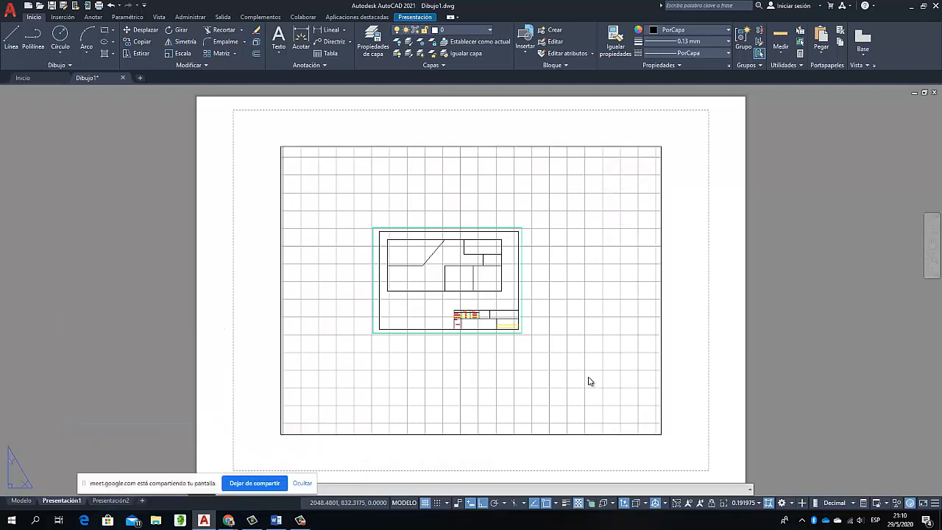
{"action": "left_click", "coordinate": [548, 244]}
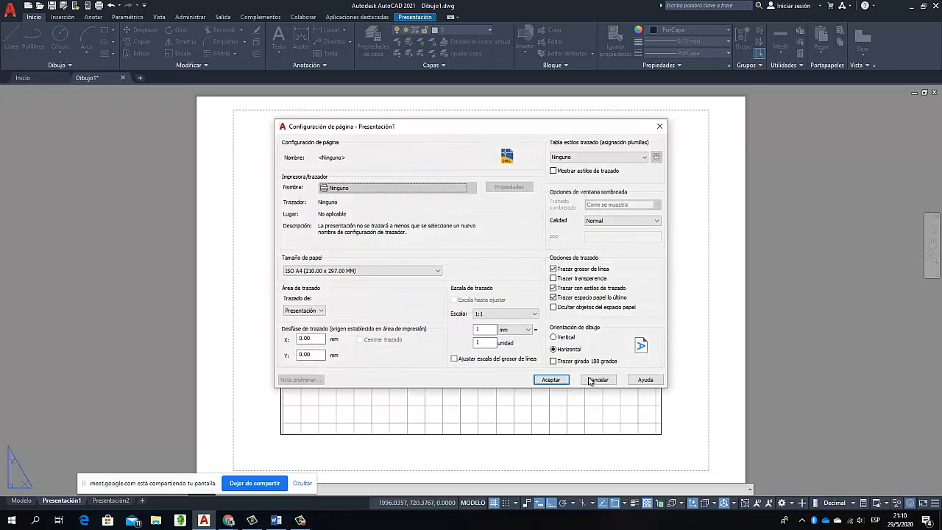
{"action": "left_click", "coordinate": [398, 187]}
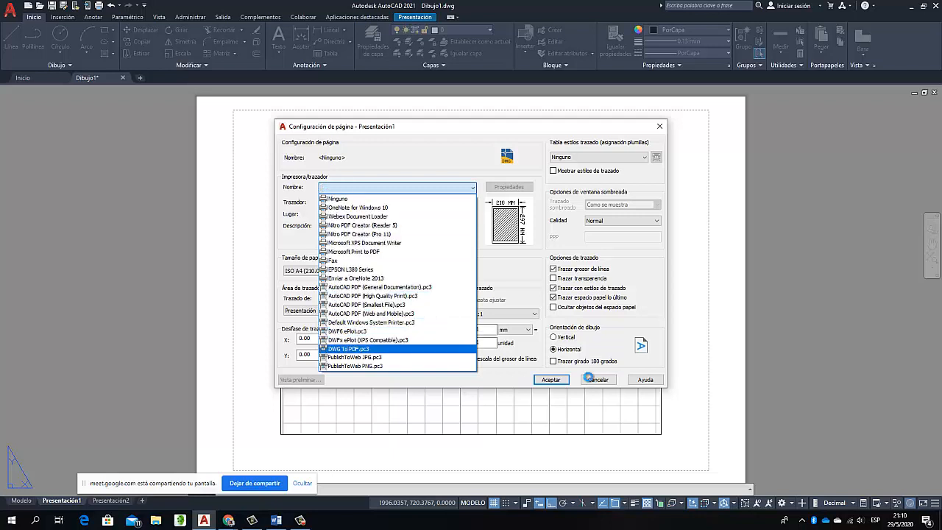
{"action": "left_click", "coordinate": [348, 348]}
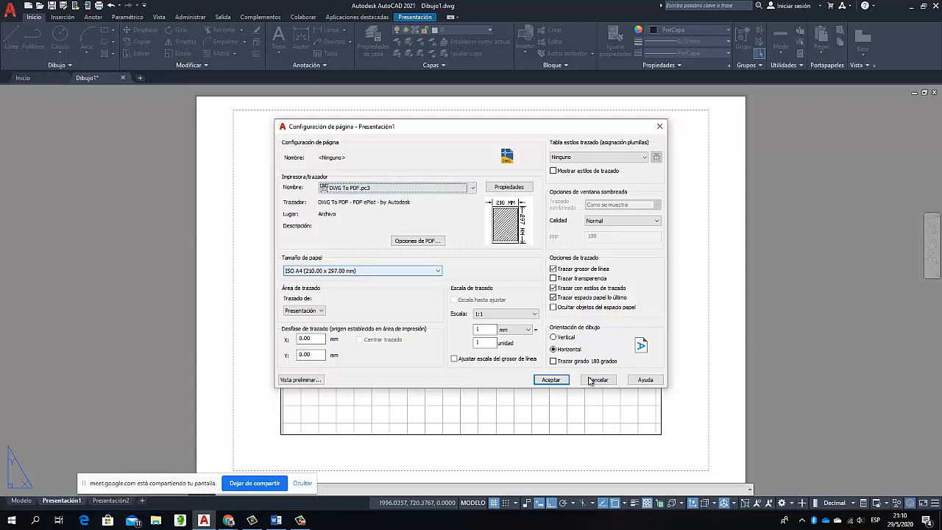
Set the paper size to ISO A3 (297.00 x 420.00 mm) with horizontal drawing orientation
{"action": "left_click", "coordinate": [437, 270]}
{"action": "scroll", "coordinate": [359, 287], "scroll_direction": "up", "scroll_amount": 2}
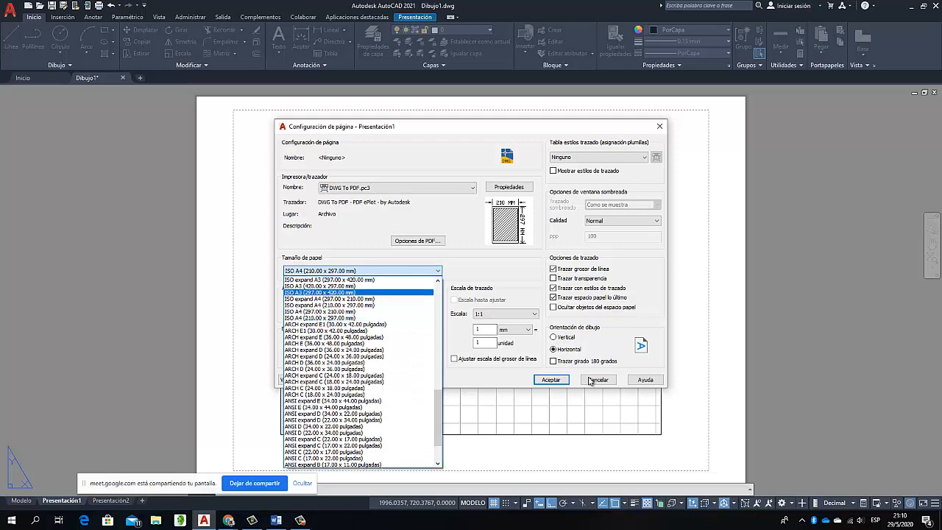
{"action": "left_click", "coordinate": [359, 293]}
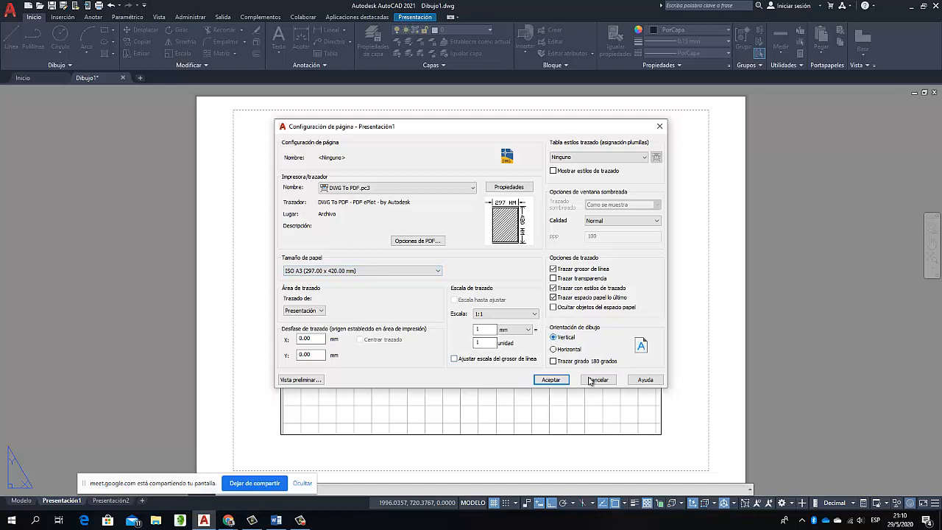
{"action": "left_click", "coordinate": [554, 349]}
Preview the plot of the Presentación1 layout with the current page setup and close the preview
{"action": "key", "text": "Tab"}
{"action": "key", "text": "Tab"}
{"action": "key", "text": "Tab"}
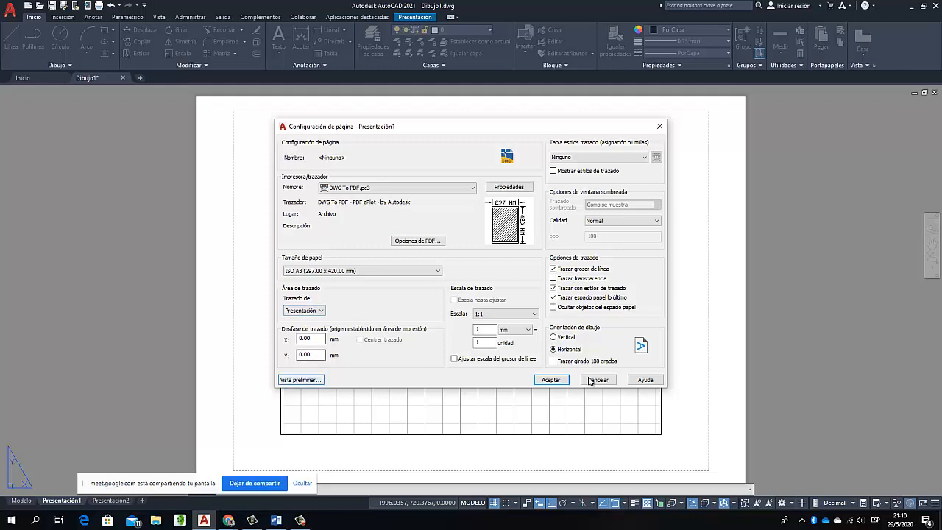
{"action": "key", "text": "Return"}
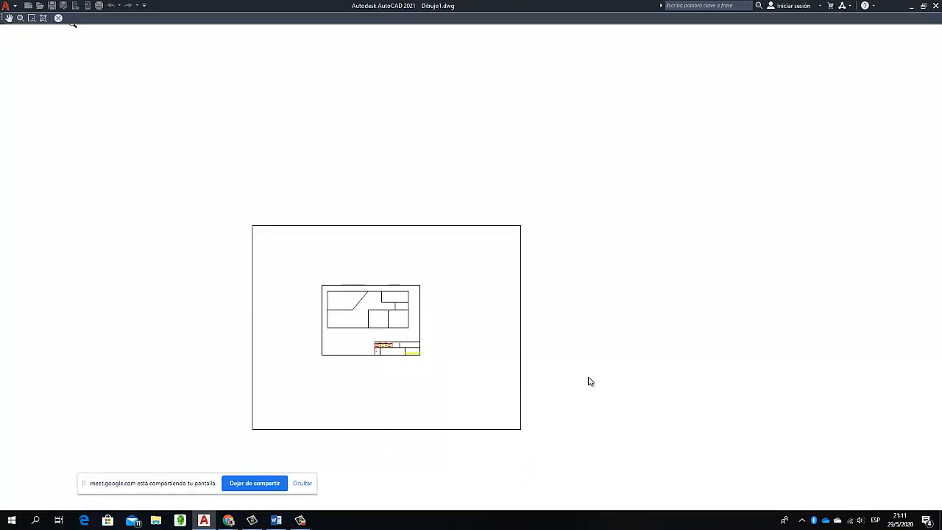
{"action": "key", "text": "Escape"}
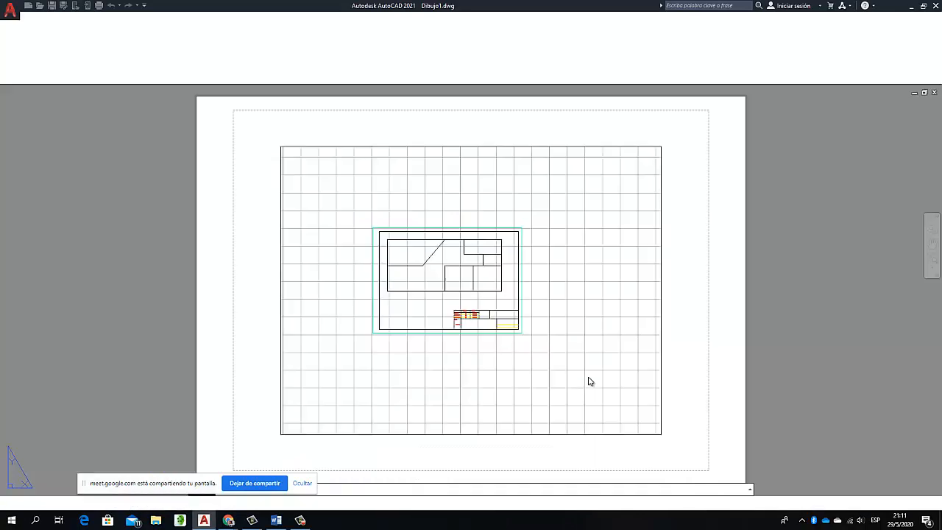
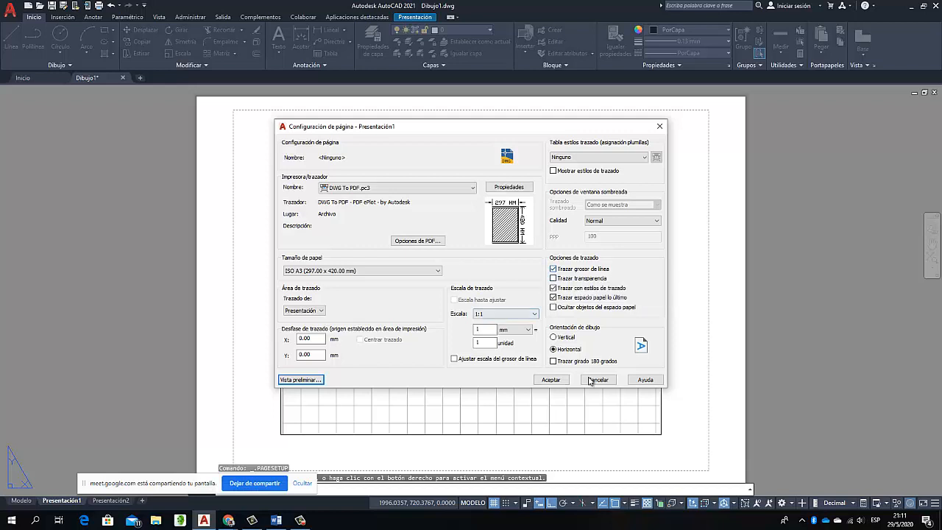
Close the page setup dialogs of Presentación1 and switch from the viewport to paper space
{"action": "left_click", "coordinate": [598, 379]}
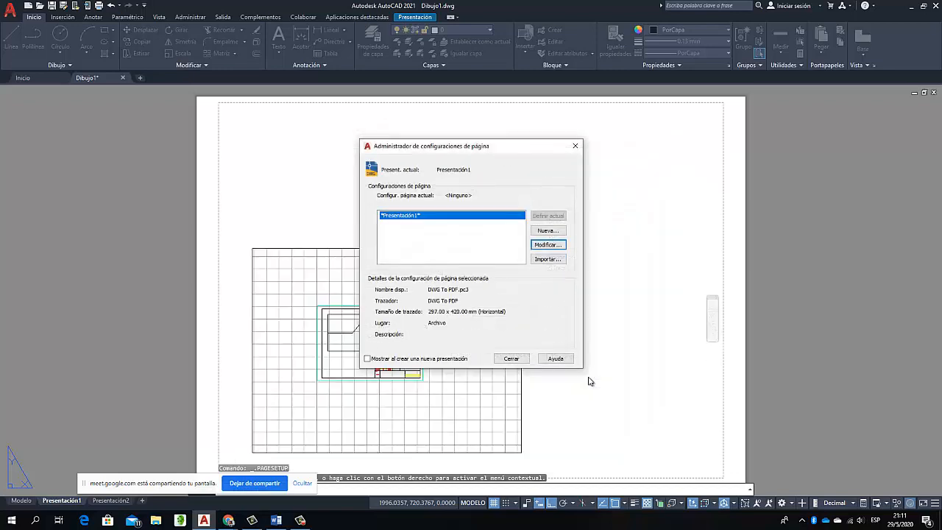
{"action": "key", "text": "Escape"}
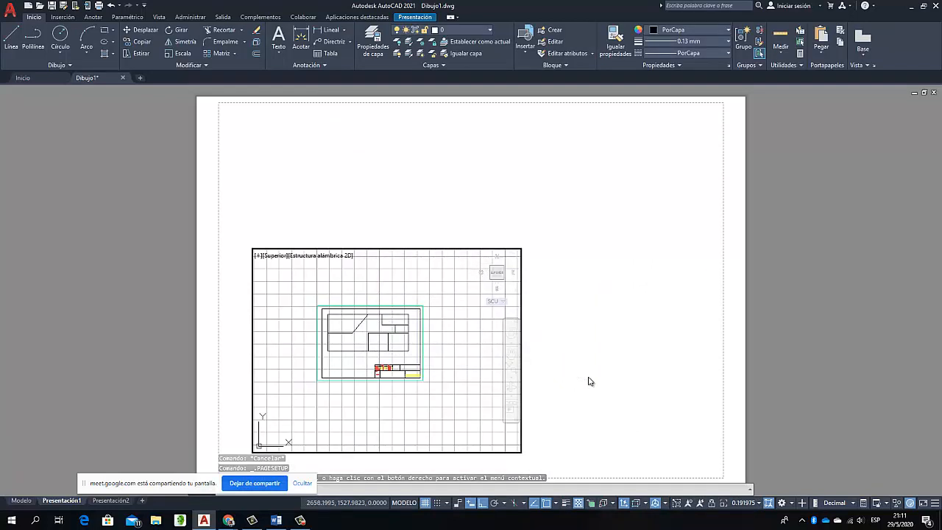
{"action": "double_click", "coordinate": [571, 293]}
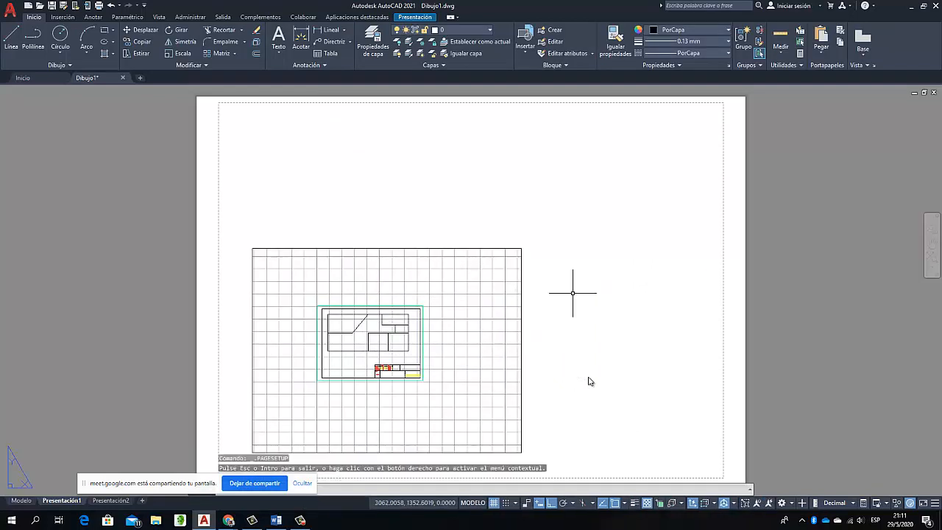
{"action": "left_click", "coordinate": [521, 298]}
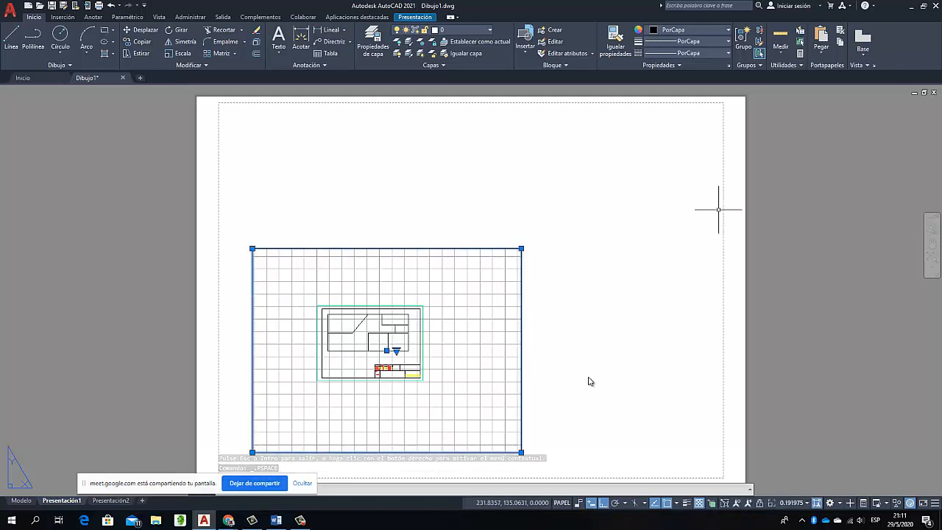
{"action": "key", "text": "Escape"}
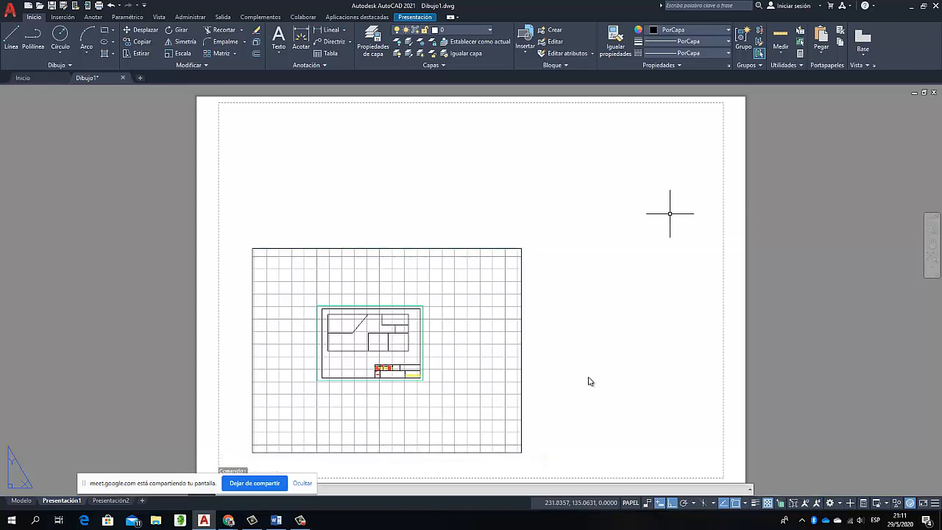
{"action": "left_click", "coordinate": [661, 215]}
{"action": "left_click", "coordinate": [704, 198]}
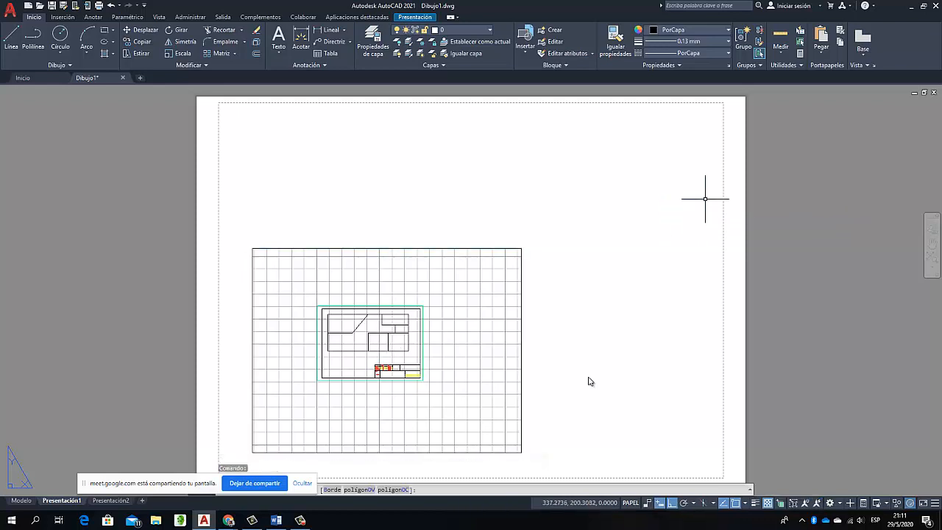
{"action": "left_click", "coordinate": [726, 128]}
{"action": "key", "text": "Escape"}
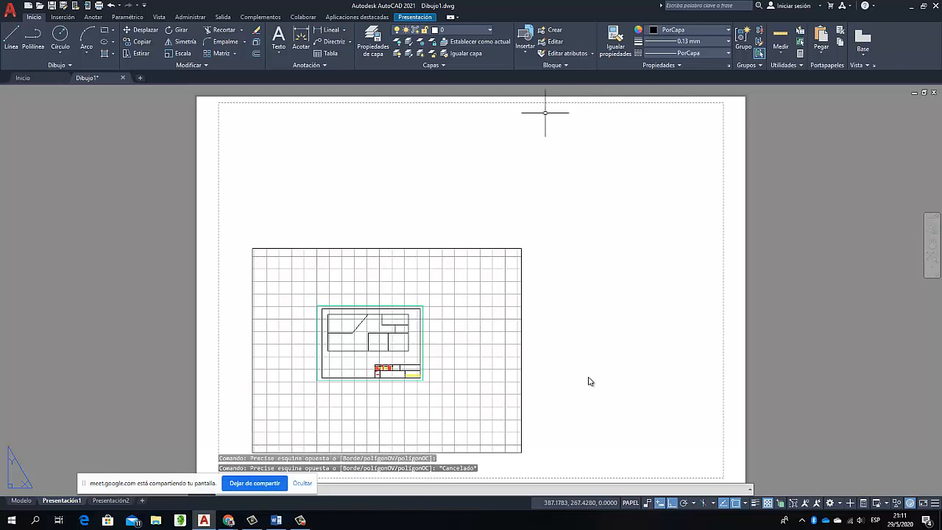
{"action": "right_click", "coordinate": [590, 116]}
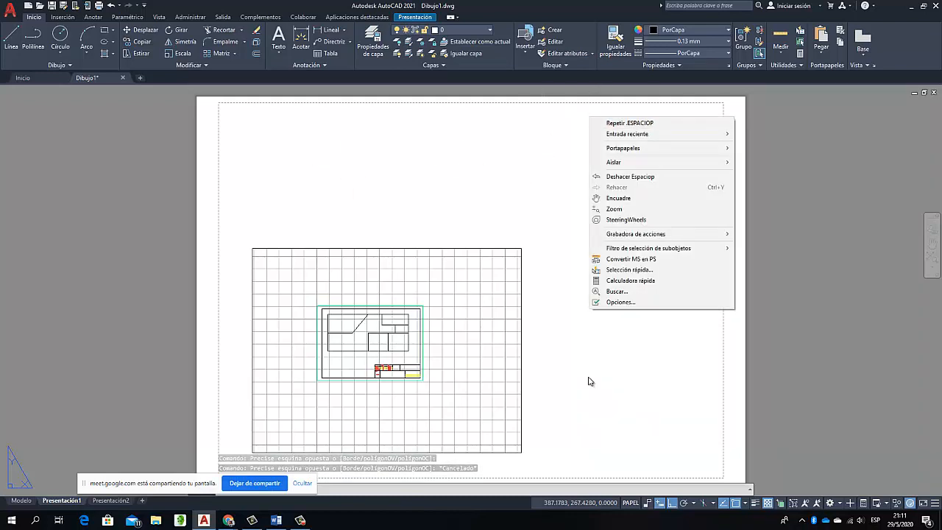
{"action": "left_click", "coordinate": [474, 178]}
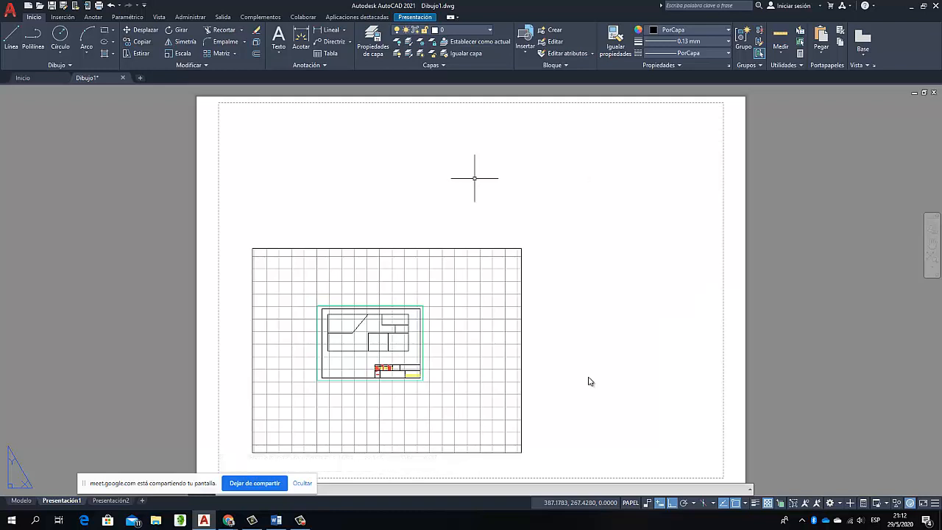
Stretch the viewport's upper-right corner, with ortho off, to the upper-right corner of the paper
{"action": "left_click", "coordinate": [490, 250]}
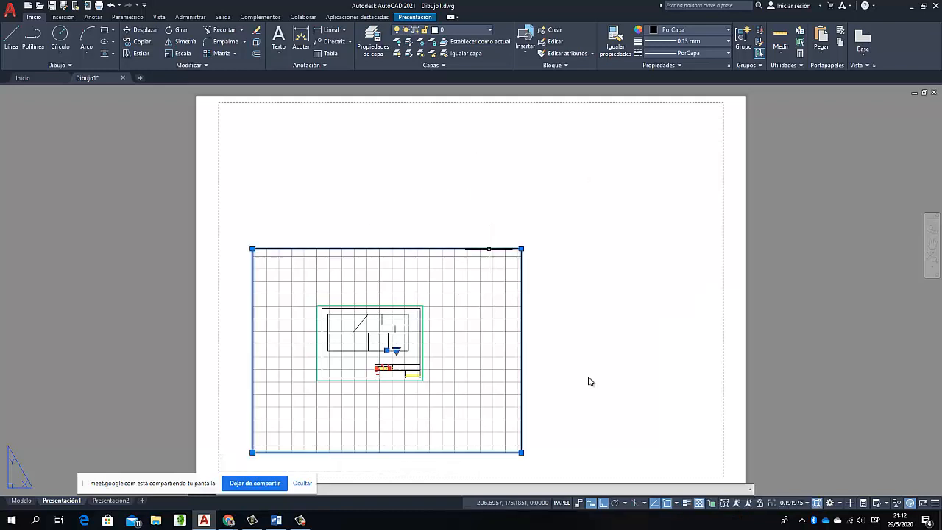
{"action": "left_click", "coordinate": [521, 248]}
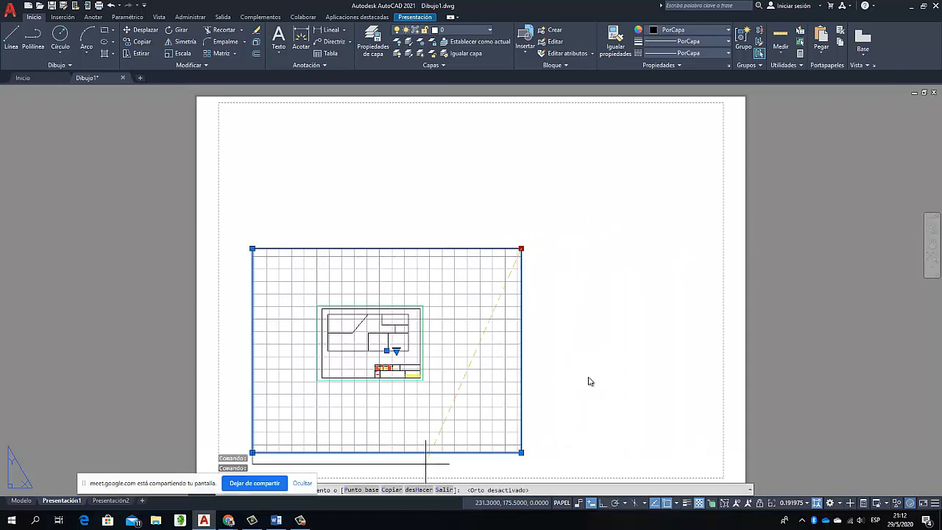
{"action": "key", "text": "F8"}
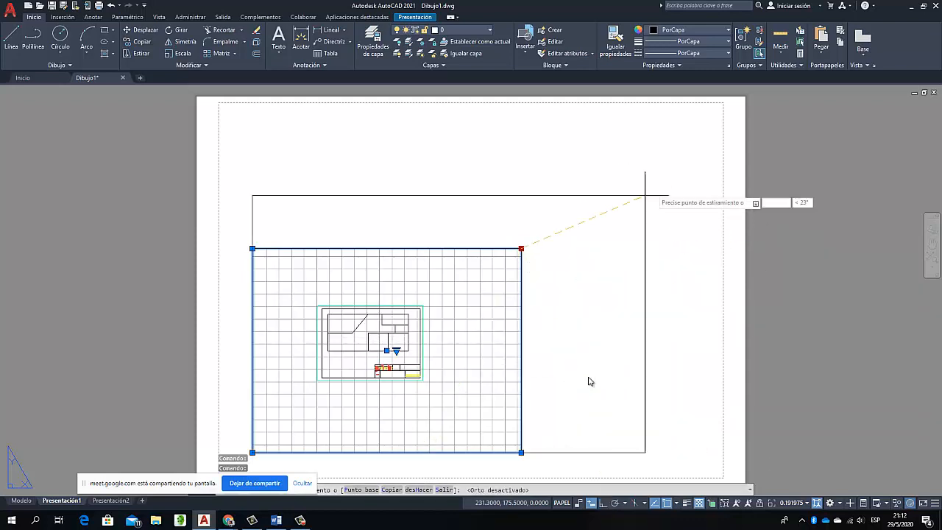
{"action": "left_click", "coordinate": [744, 96]}
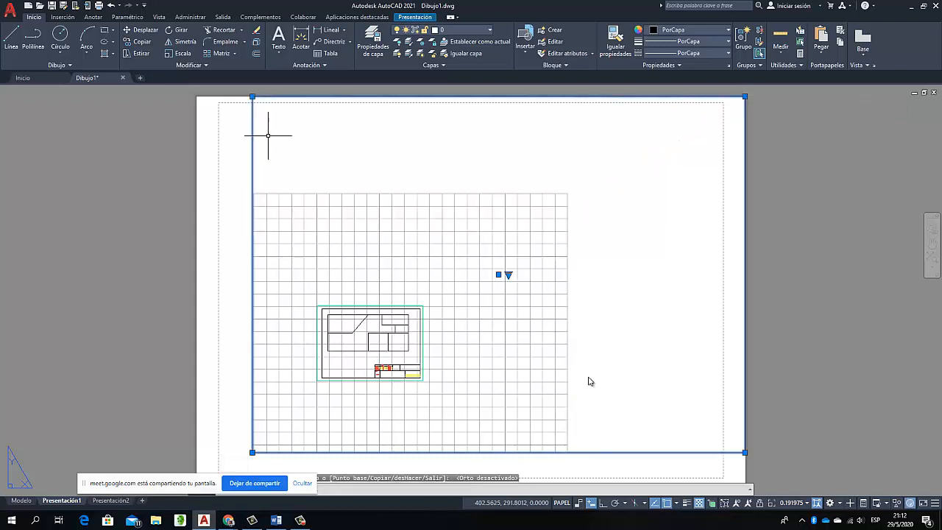
Stretch the viewport's lower-left corner to the paper's lower-left corner so the viewport covers the whole sheet
{"action": "scroll", "coordinate": [263, 420], "scroll_direction": "down", "scroll_amount": 4}
{"action": "scroll", "coordinate": [257, 445], "scroll_direction": "up", "scroll_amount": 4}
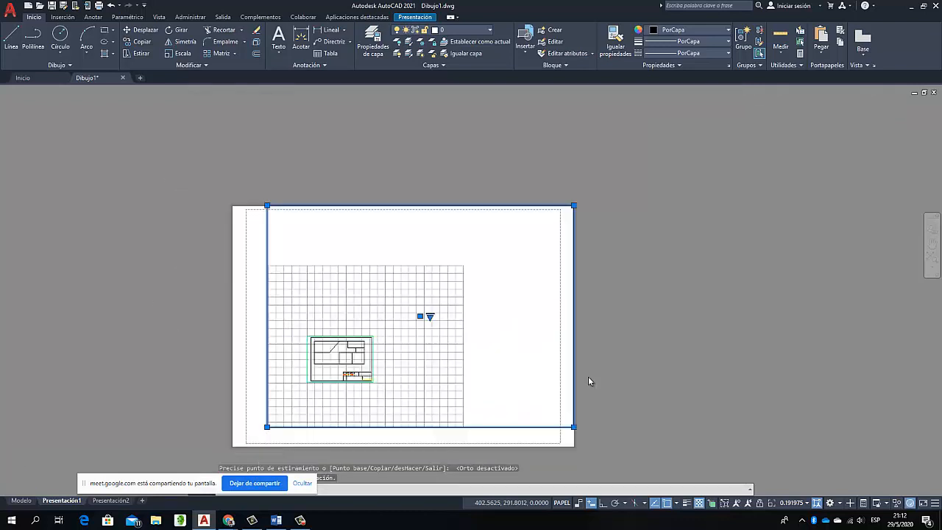
{"action": "left_click", "coordinate": [272, 411]}
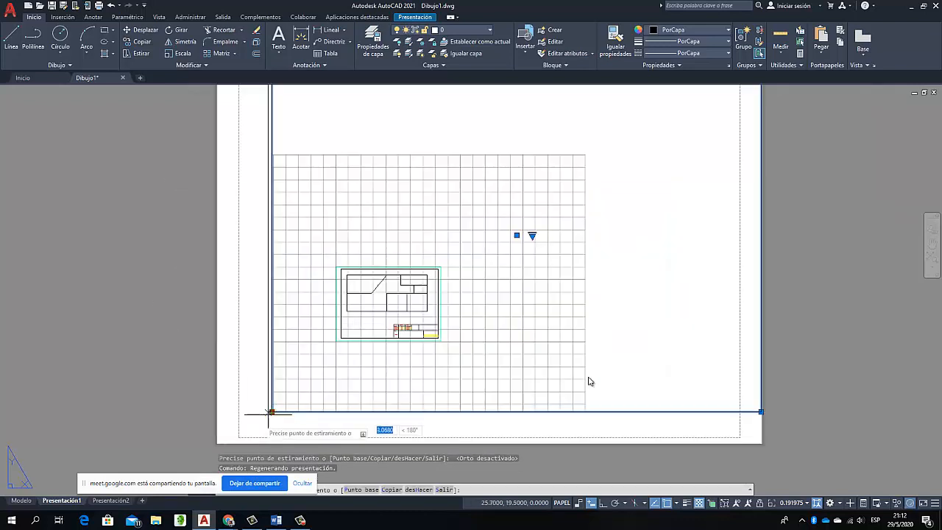
{"action": "left_click", "coordinate": [216, 442]}
{"action": "scroll", "coordinate": [522, 323], "scroll_direction": "down", "scroll_amount": 4}
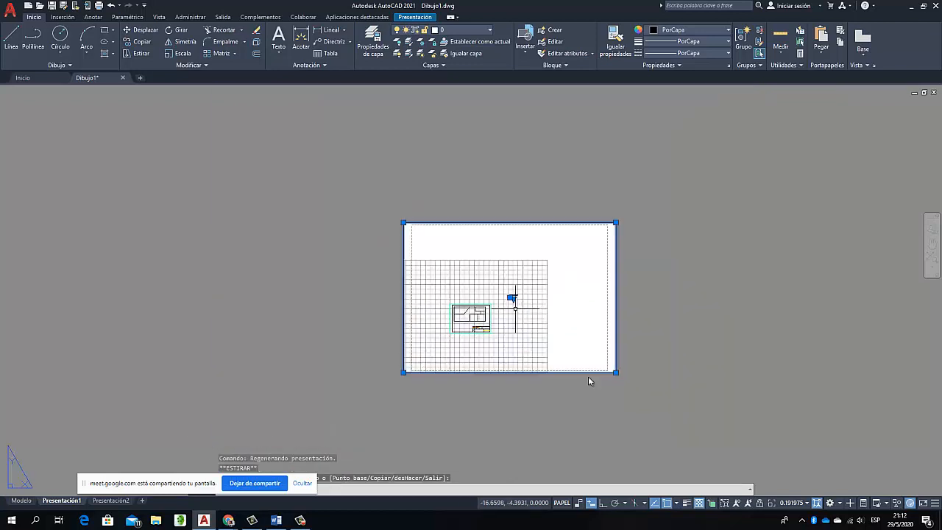
{"action": "scroll", "coordinate": [442, 329], "scroll_direction": "up", "scroll_amount": 2}
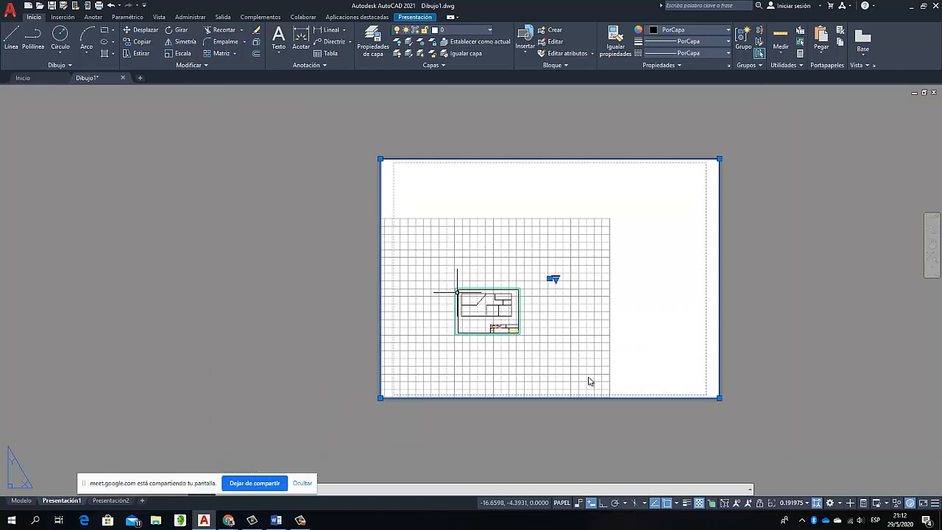
{"action": "scroll", "coordinate": [460, 297], "scroll_direction": "up", "scroll_amount": 5}
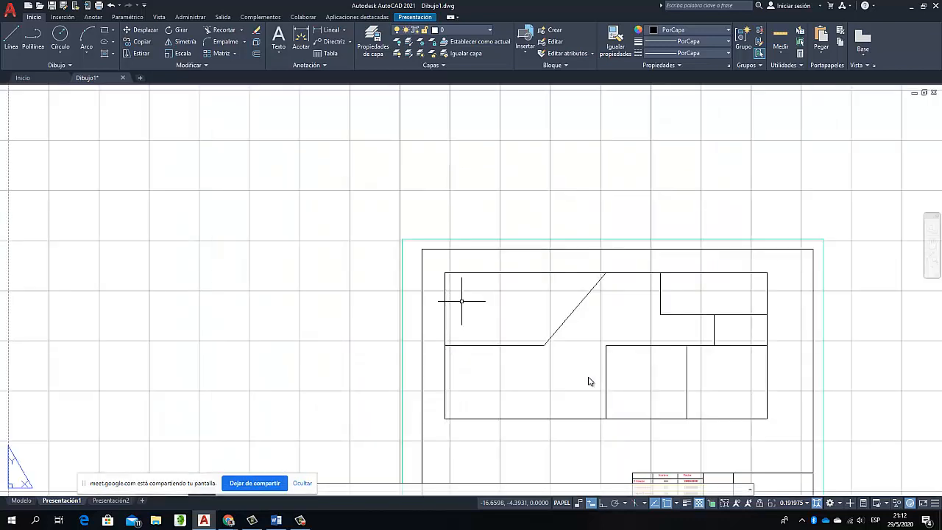
{"action": "scroll", "coordinate": [463, 301], "scroll_direction": "down", "scroll_amount": 5}
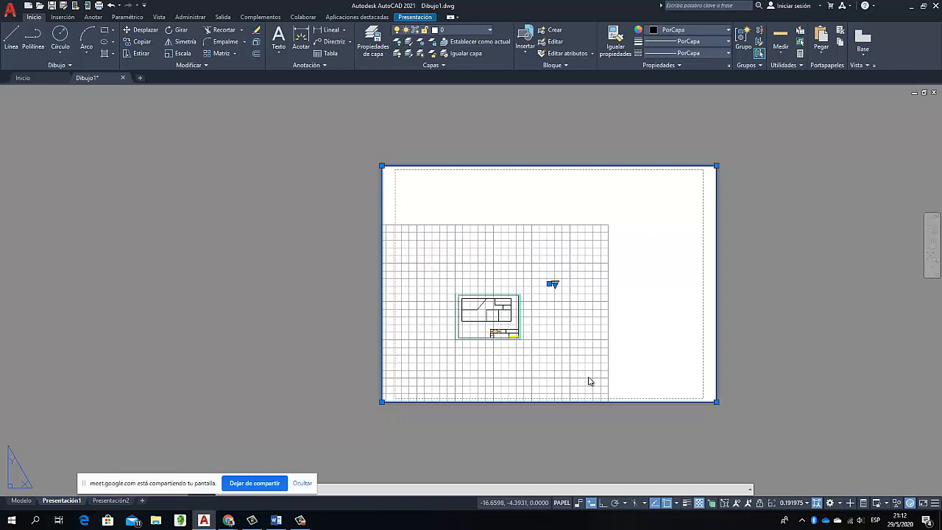
{"action": "right_click", "coordinate": [588, 381]}
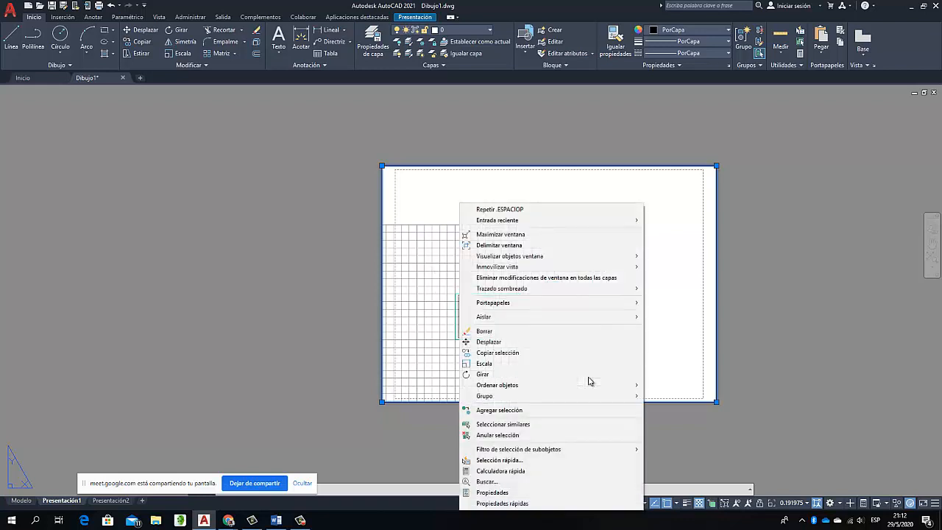
{"action": "left_click", "coordinate": [429, 278]}
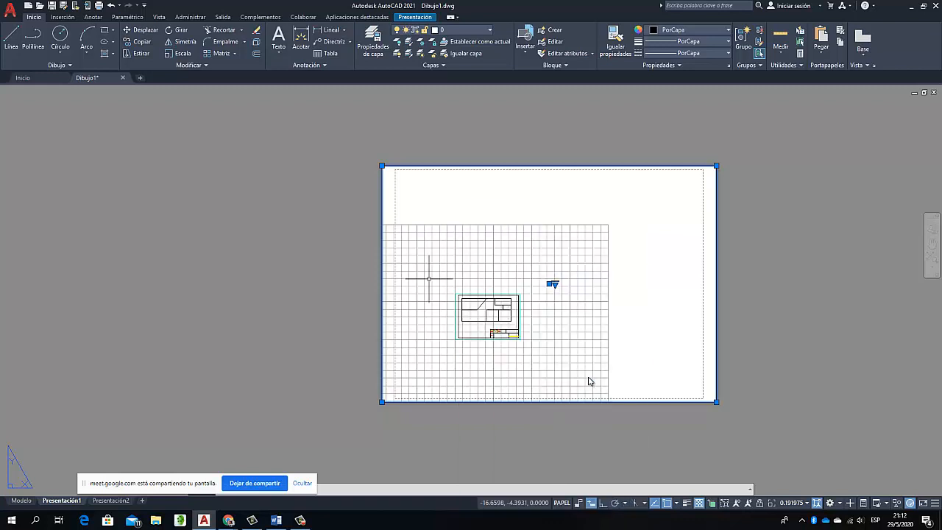
{"action": "key", "text": "Escape"}
{"action": "right_click", "coordinate": [482, 273]}
{"action": "key", "text": "Escape"}
Activate the viewport and try a window zoom starting at the upper-left corner of the drawing's inner frame
{"action": "double_click", "coordinate": [473, 270]}
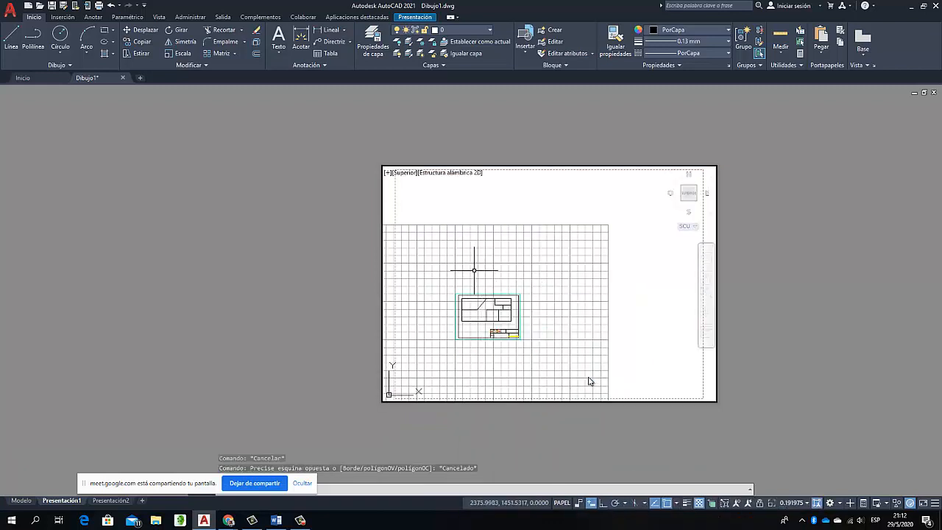
{"action": "right_click", "coordinate": [474, 271]}
{"action": "left_click", "coordinate": [499, 363]}
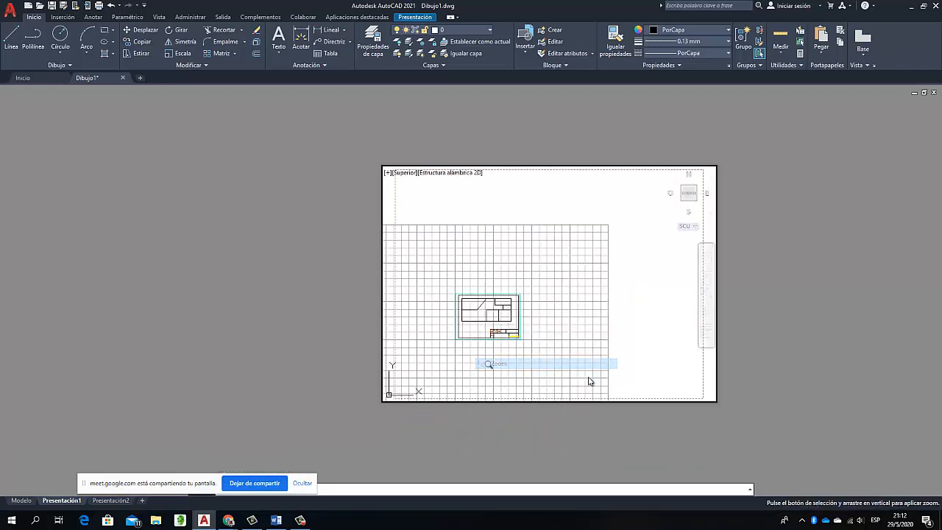
{"action": "right_click", "coordinate": [497, 307]}
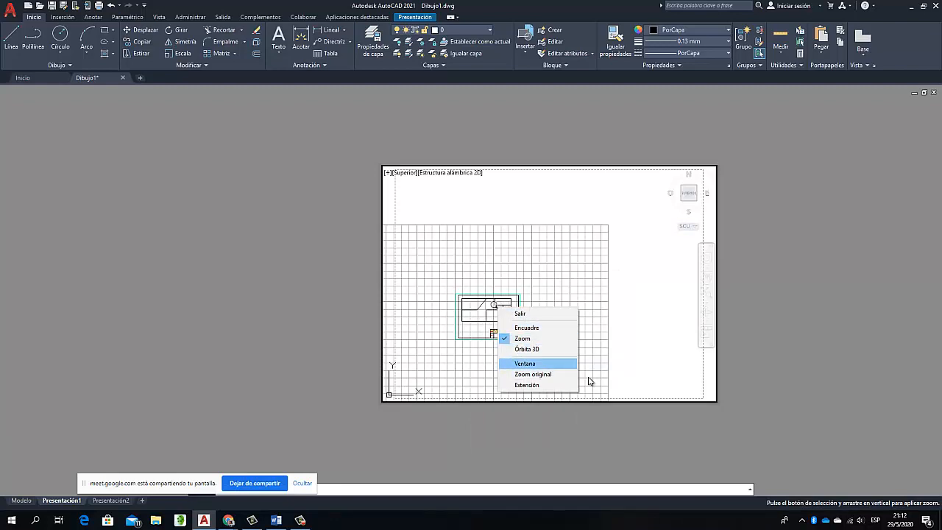
{"action": "key", "text": "Return"}
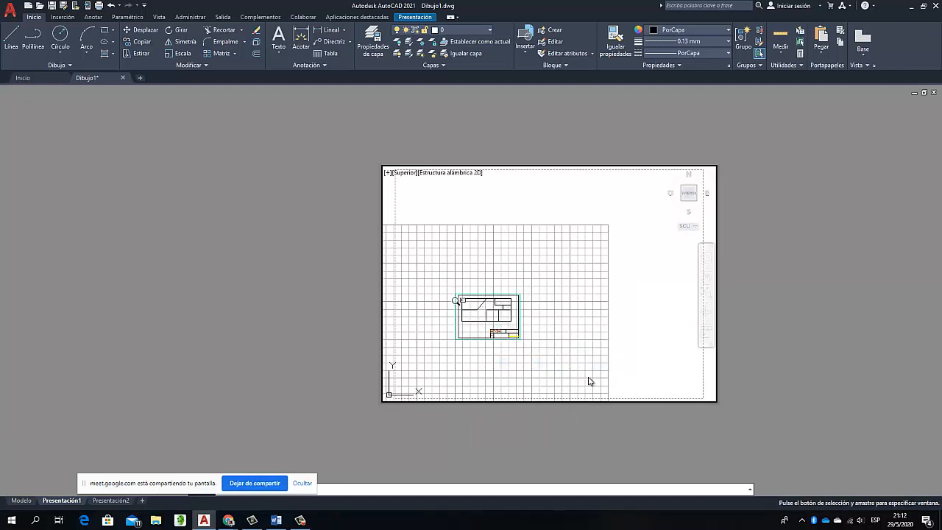
{"action": "scroll", "coordinate": [458, 300], "scroll_direction": "up", "scroll_amount": 12}
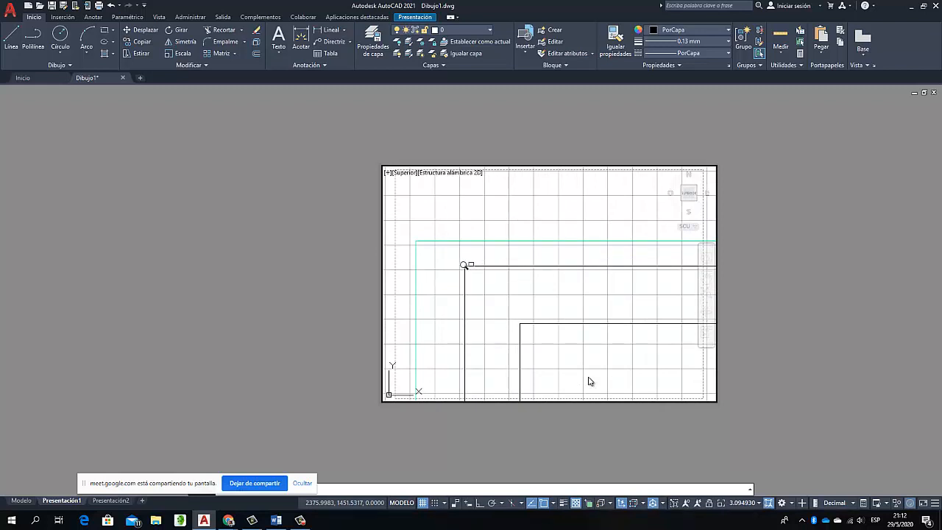
{"action": "left_click", "coordinate": [464, 264]}
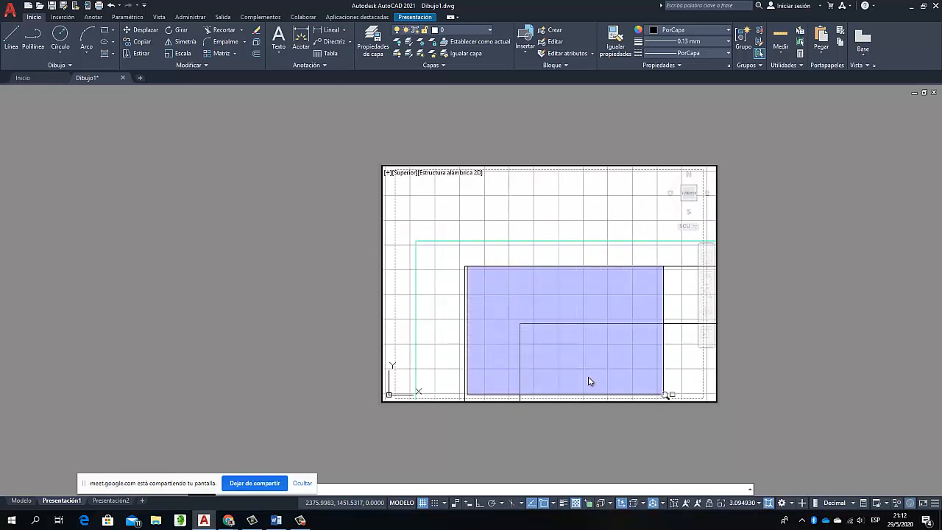
{"action": "left_click", "coordinate": [622, 372]}
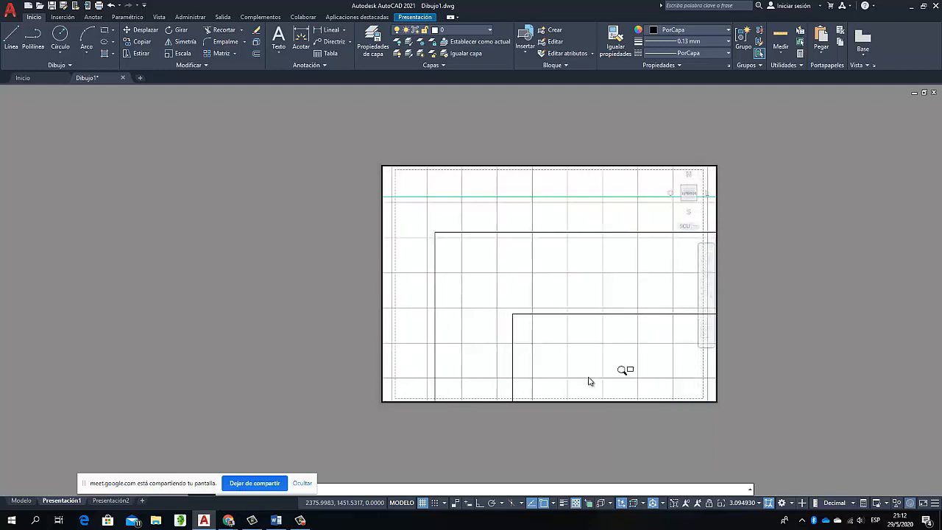
Bring the entire drawing back into the viewport and window-zoom around the green A3 outline so it fills the viewport
{"action": "scroll", "coordinate": [622, 369], "scroll_direction": "down", "scroll_amount": 13}
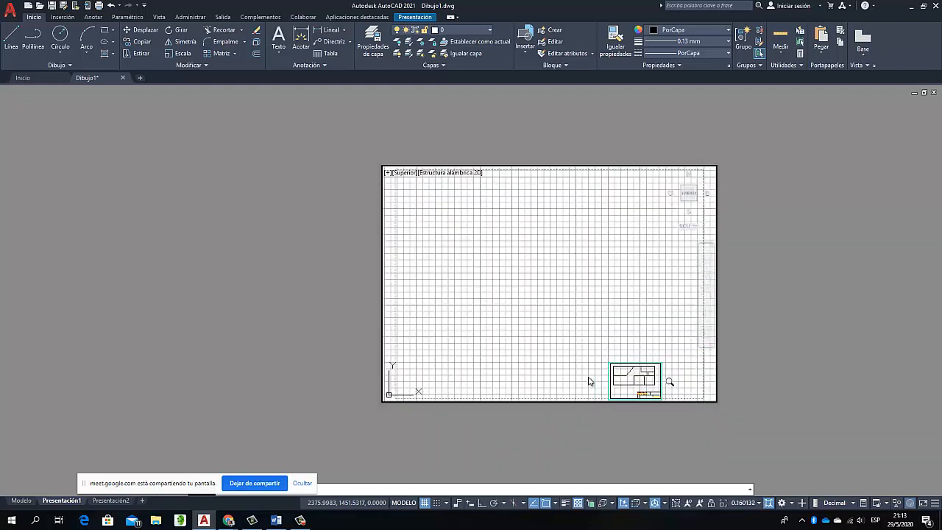
{"action": "scroll", "coordinate": [670, 382], "scroll_direction": "up", "scroll_amount": 6}
{"action": "scroll", "coordinate": [589, 381], "scroll_direction": "down", "scroll_amount": 4}
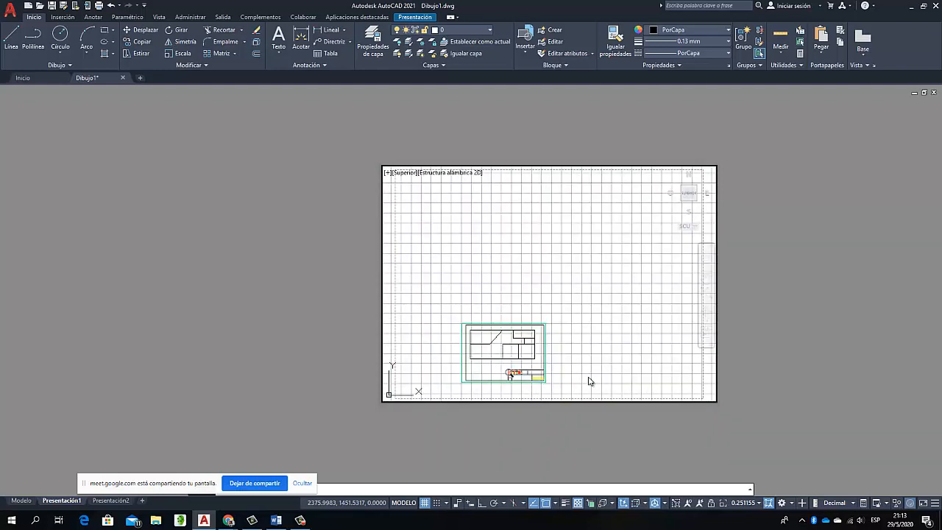
{"action": "scroll", "coordinate": [589, 381], "scroll_direction": "up", "scroll_amount": 2}
{"action": "scroll", "coordinate": [589, 381], "scroll_direction": "up", "scroll_amount": 2}
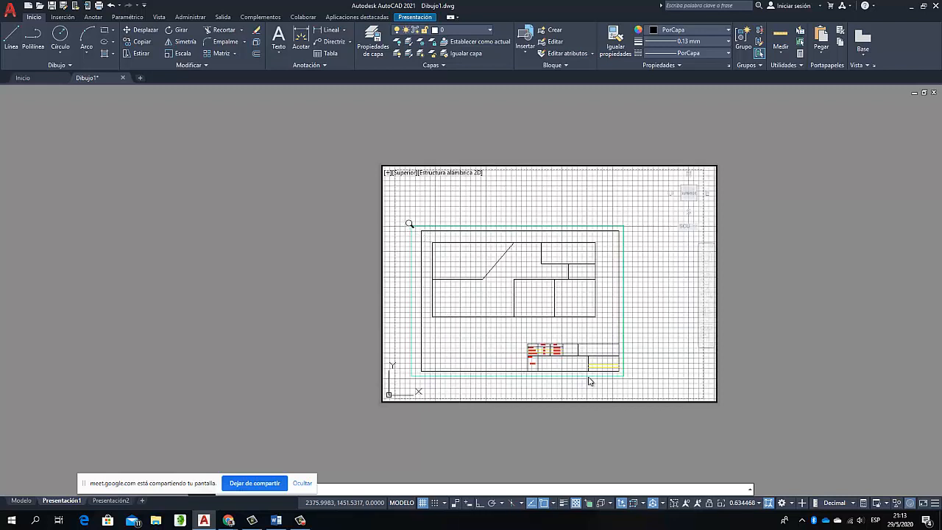
{"action": "left_click_drag", "start_coordinate": [409, 223], "coordinate": [435, 242]}
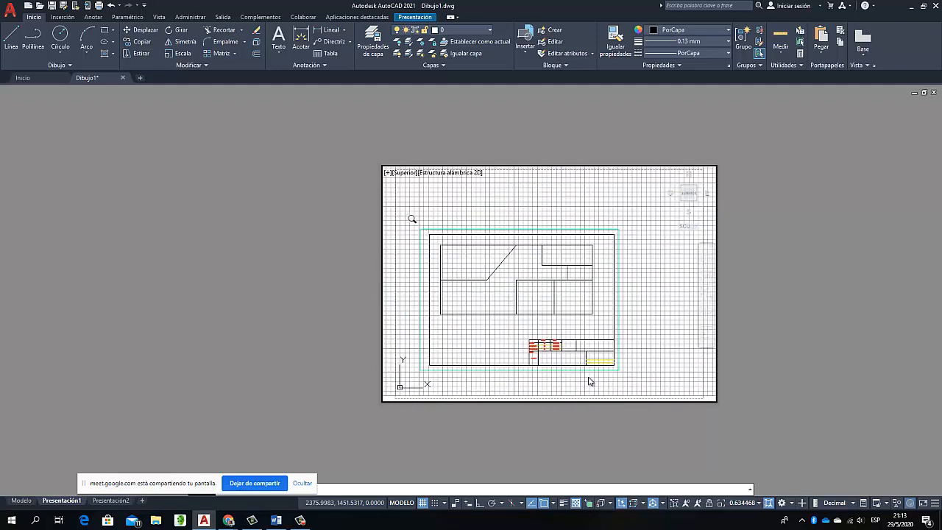
{"action": "right_click", "coordinate": [417, 224]}
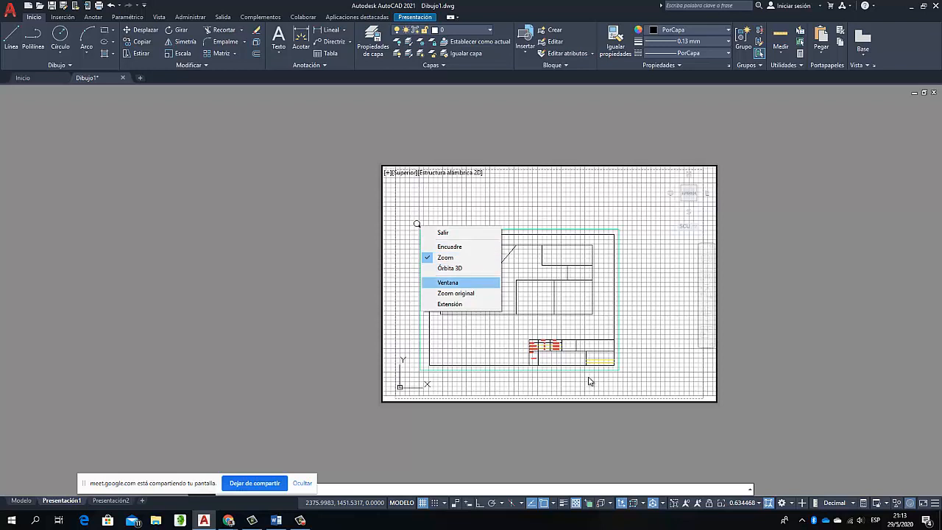
{"action": "left_click", "coordinate": [448, 282]}
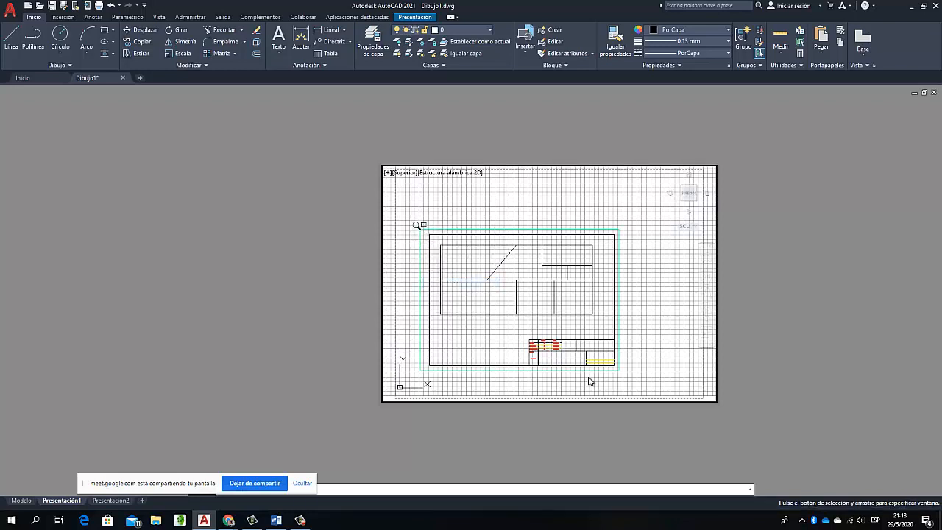
{"action": "mouse_move", "coordinate": [417, 226]}
{"action": "left_mouse_down"}
{"action": "mouse_move", "coordinate": [625, 367]}
{"action": "mouse_move", "coordinate": [615, 369]}
{"action": "left_mouse_up"}
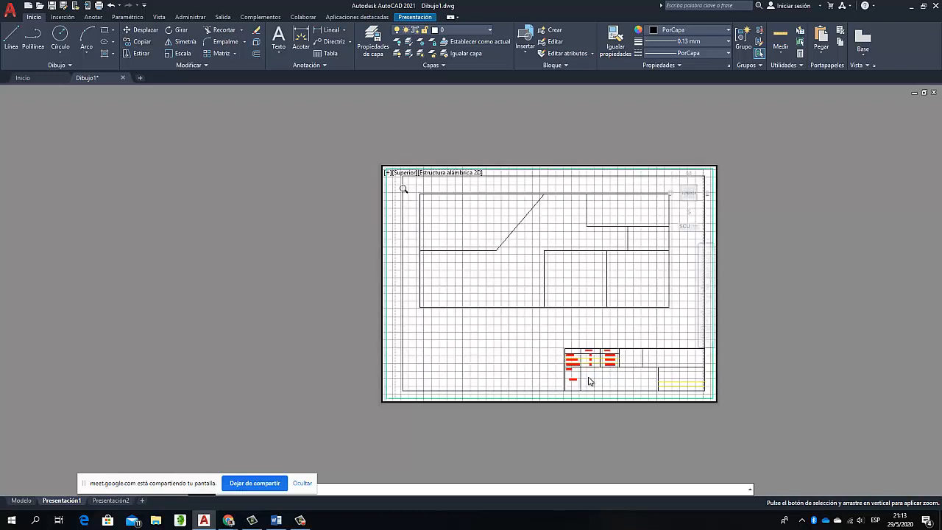
Adjust the real-time zoom inside the viewport until the whole green A3 outline fits the sheet, and end the zoom
{"action": "key", "text": "Escape"}
{"action": "scroll", "coordinate": [539, 260], "scroll_direction": "up", "scroll_amount": 2}
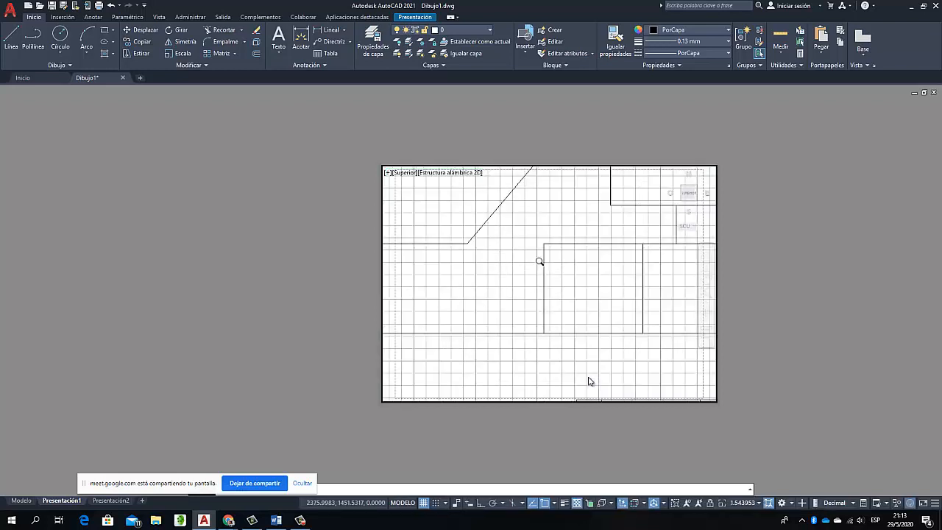
{"action": "scroll", "coordinate": [536, 261], "scroll_direction": "down", "scroll_amount": 2}
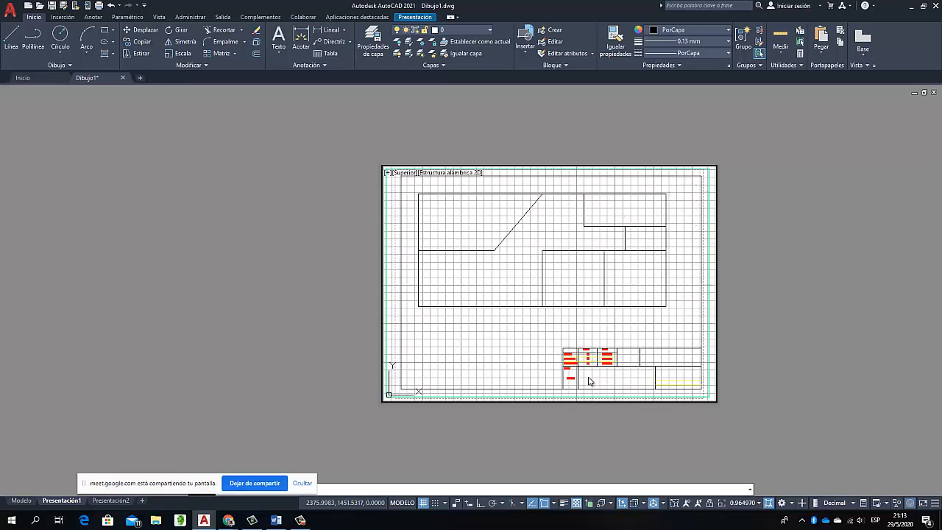
{"action": "right_click", "coordinate": [559, 243]}
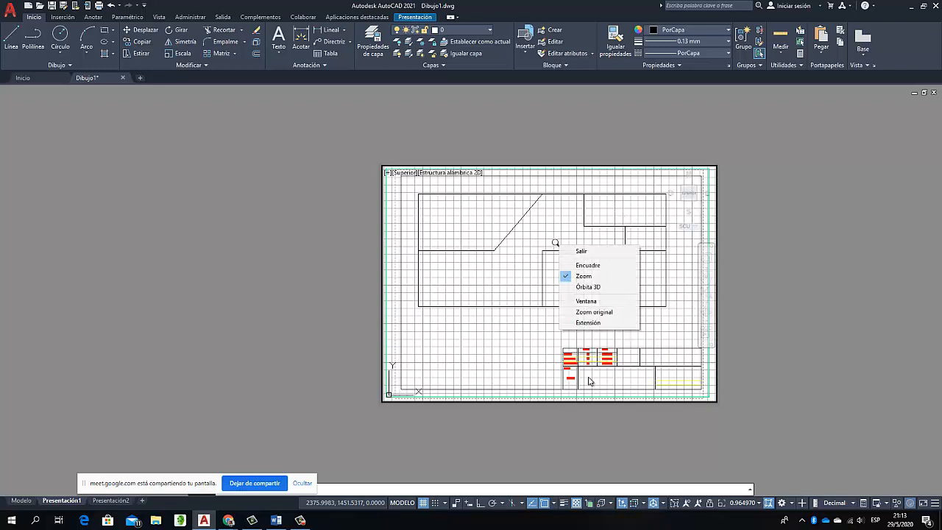
{"action": "left_click", "coordinate": [575, 249]}
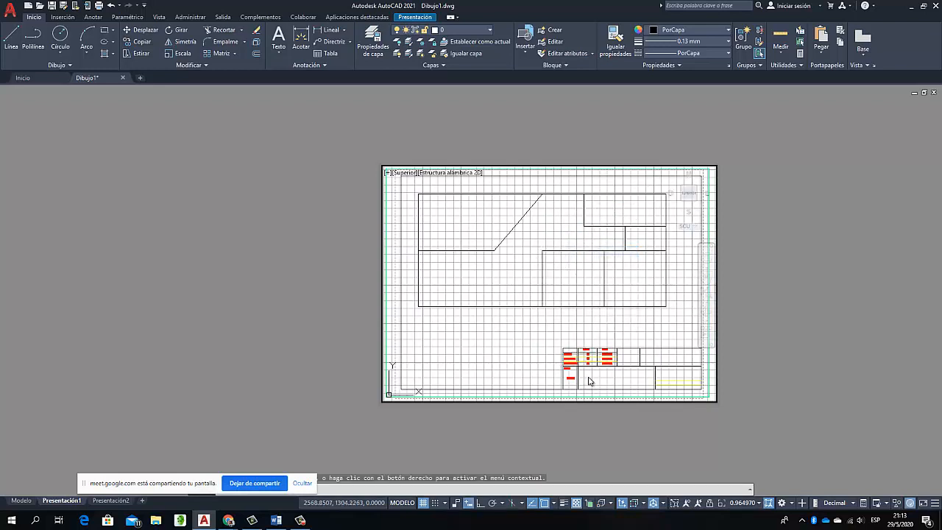
Leave the viewport for paper space and switch to the drawing's model space
{"action": "double_click", "coordinate": [733, 219]}
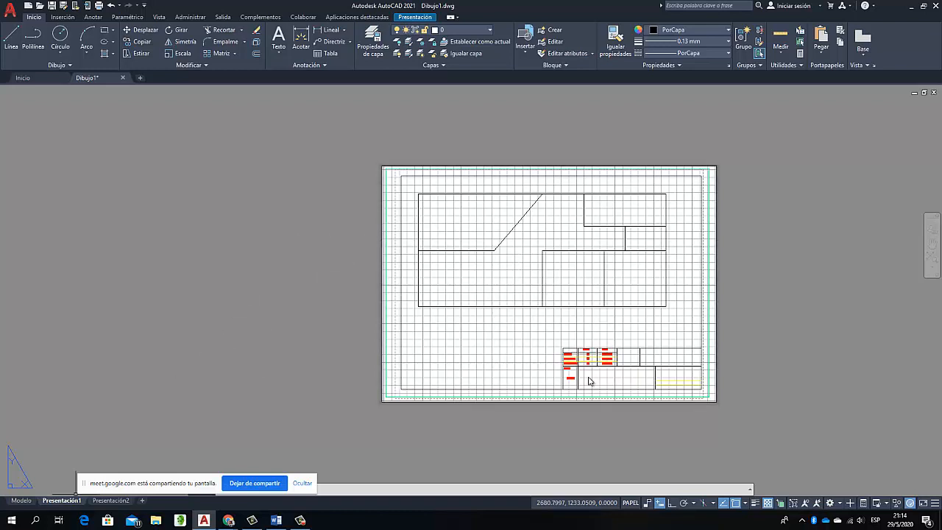
{"action": "left_click", "coordinate": [22, 500]}
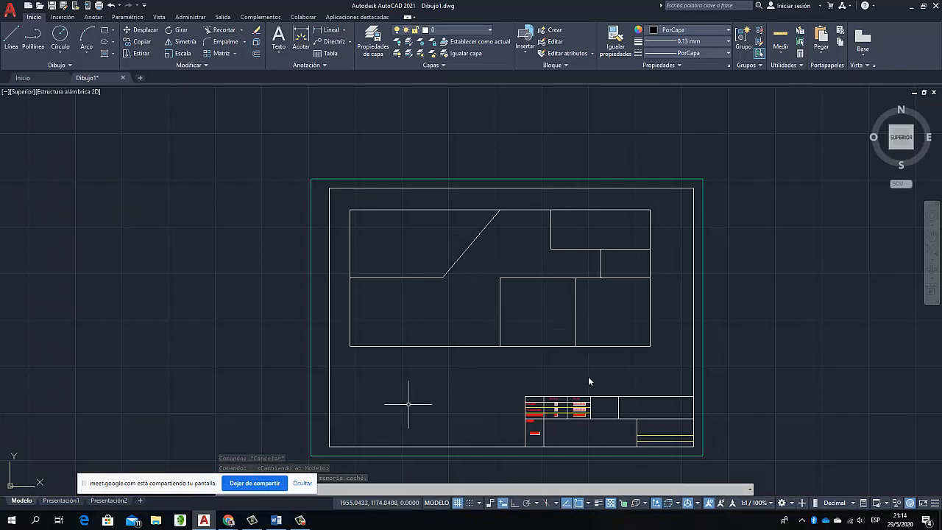
Switch to the Google Meet call in Chrome and check the class chat and the participant list
{"action": "mouse_move", "coordinate": [228, 519]}
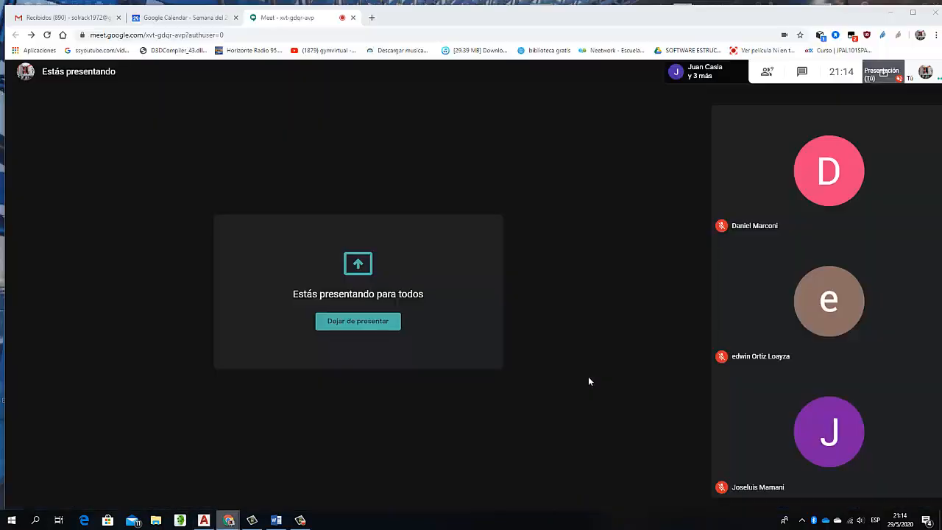
{"action": "left_click", "coordinate": [227, 478]}
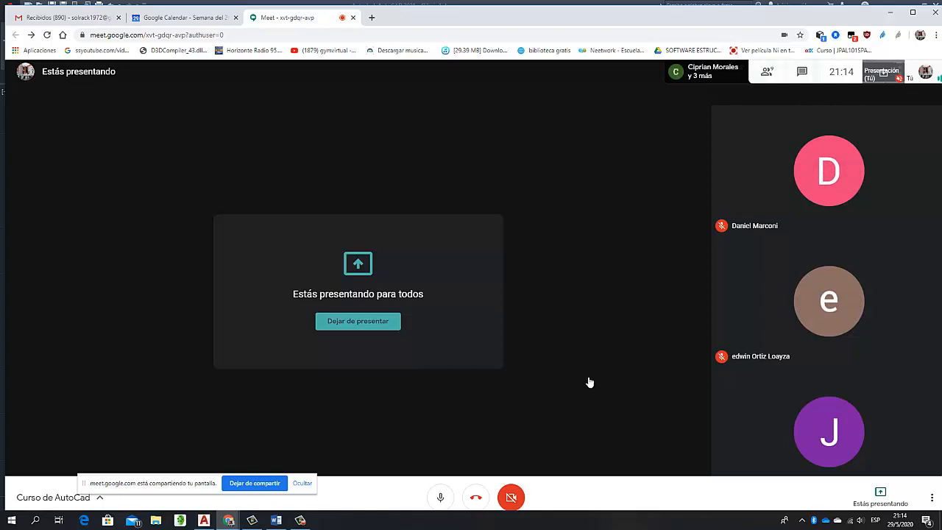
{"action": "key", "text": "ctrl+alt+c"}
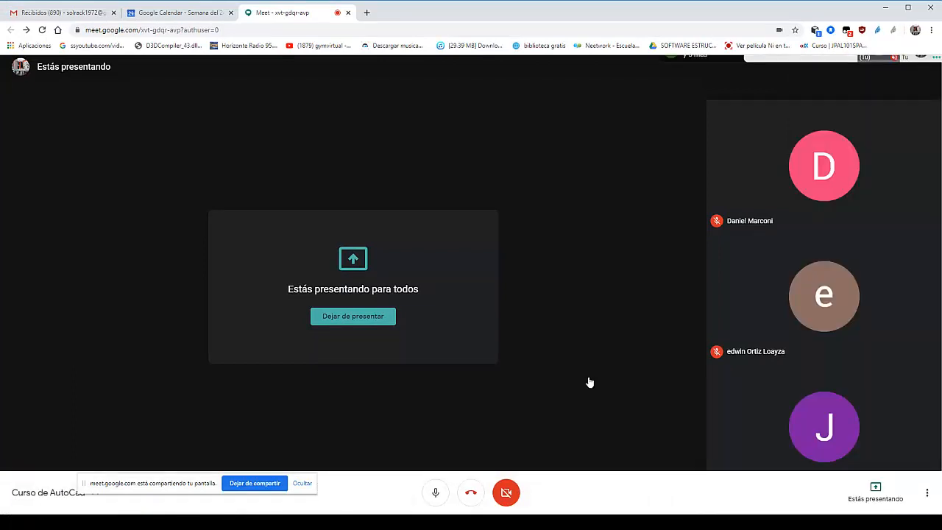
{"action": "key", "text": "F11"}
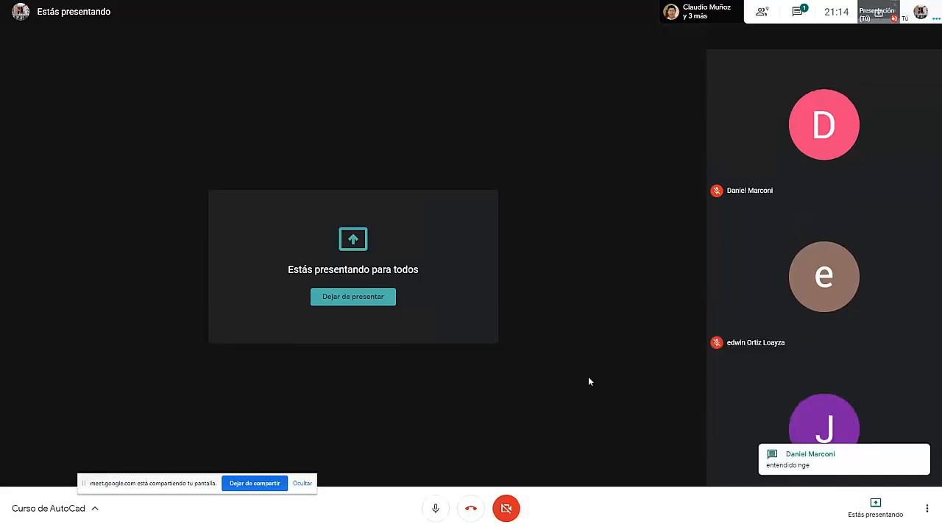
{"action": "key", "text": "ctrl+alt+c"}
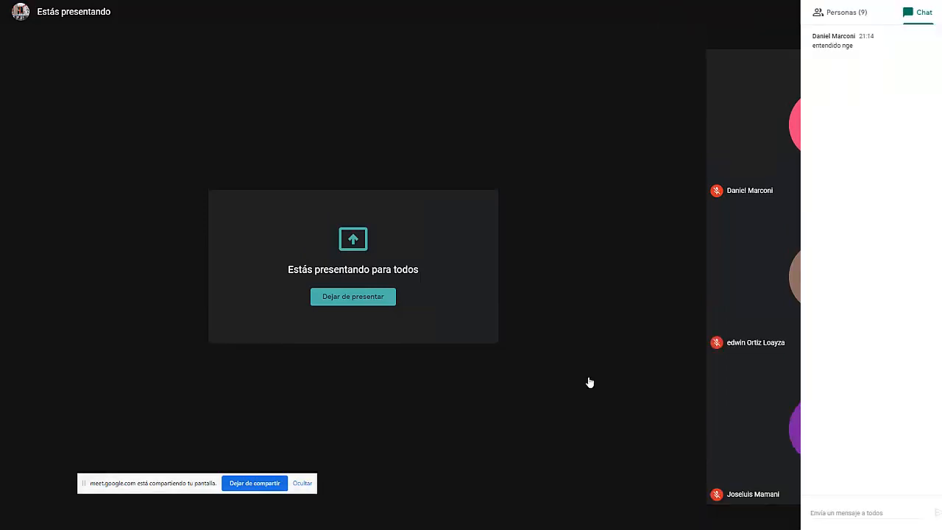
{"action": "key", "text": "ctrl+alt+p"}
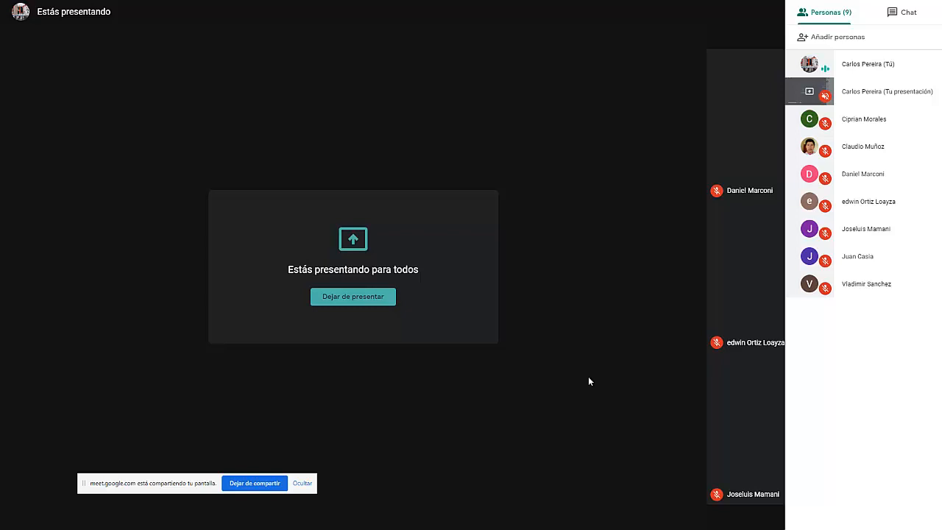
{"action": "key", "text": "Escape"}
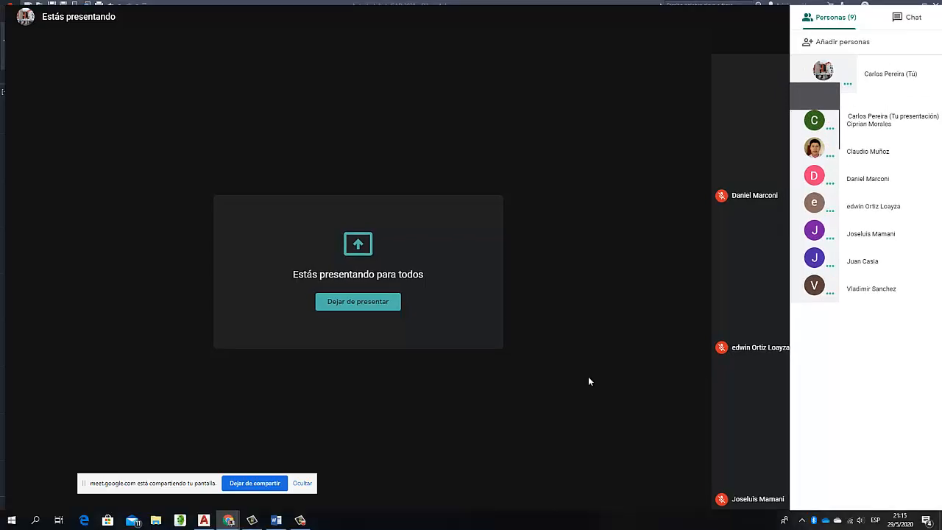